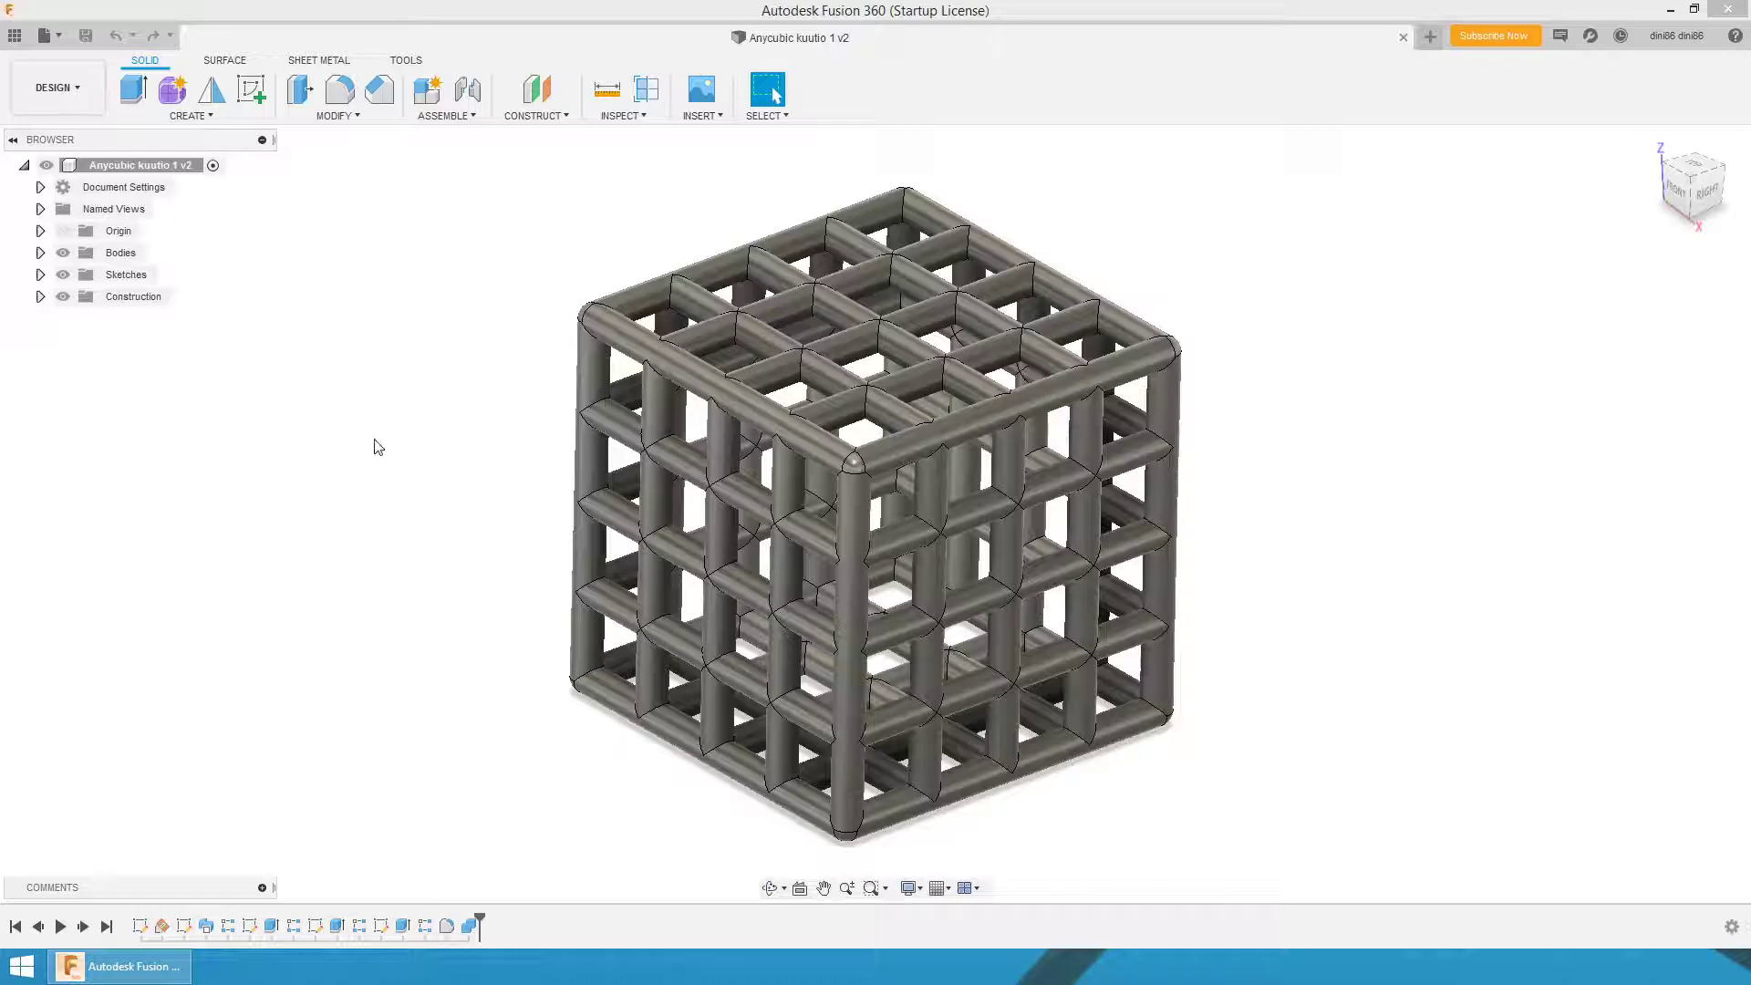
- Create a new design and start a sketch on the horizontal XY plane
mouse_move(507, 415)
shift+middle_down()
mouse_move(465, 380)
mouse_move(481, 411)
mouse_move(501, 407)
mouse_move(501, 450)
mouse_move(532, 328)
mouse_move(511, 309)
mouse_move(497, 359)
mouse_move(520, 394)
shift+middle_up()
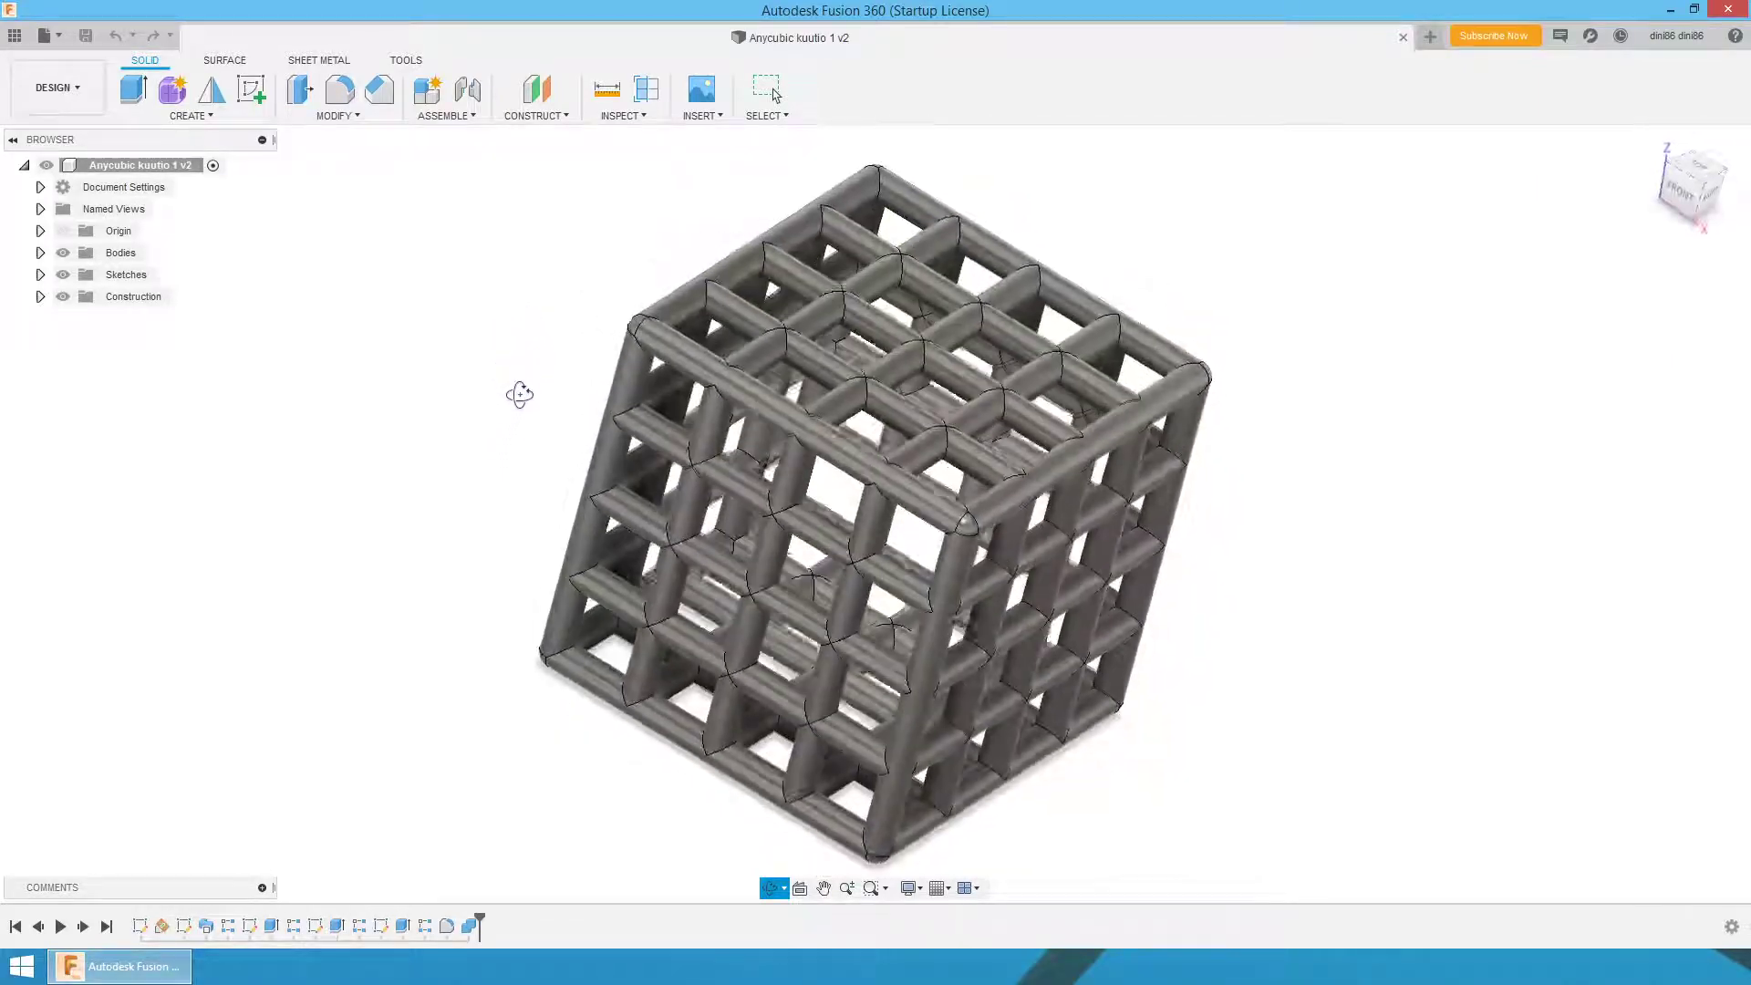
click(1430, 38)
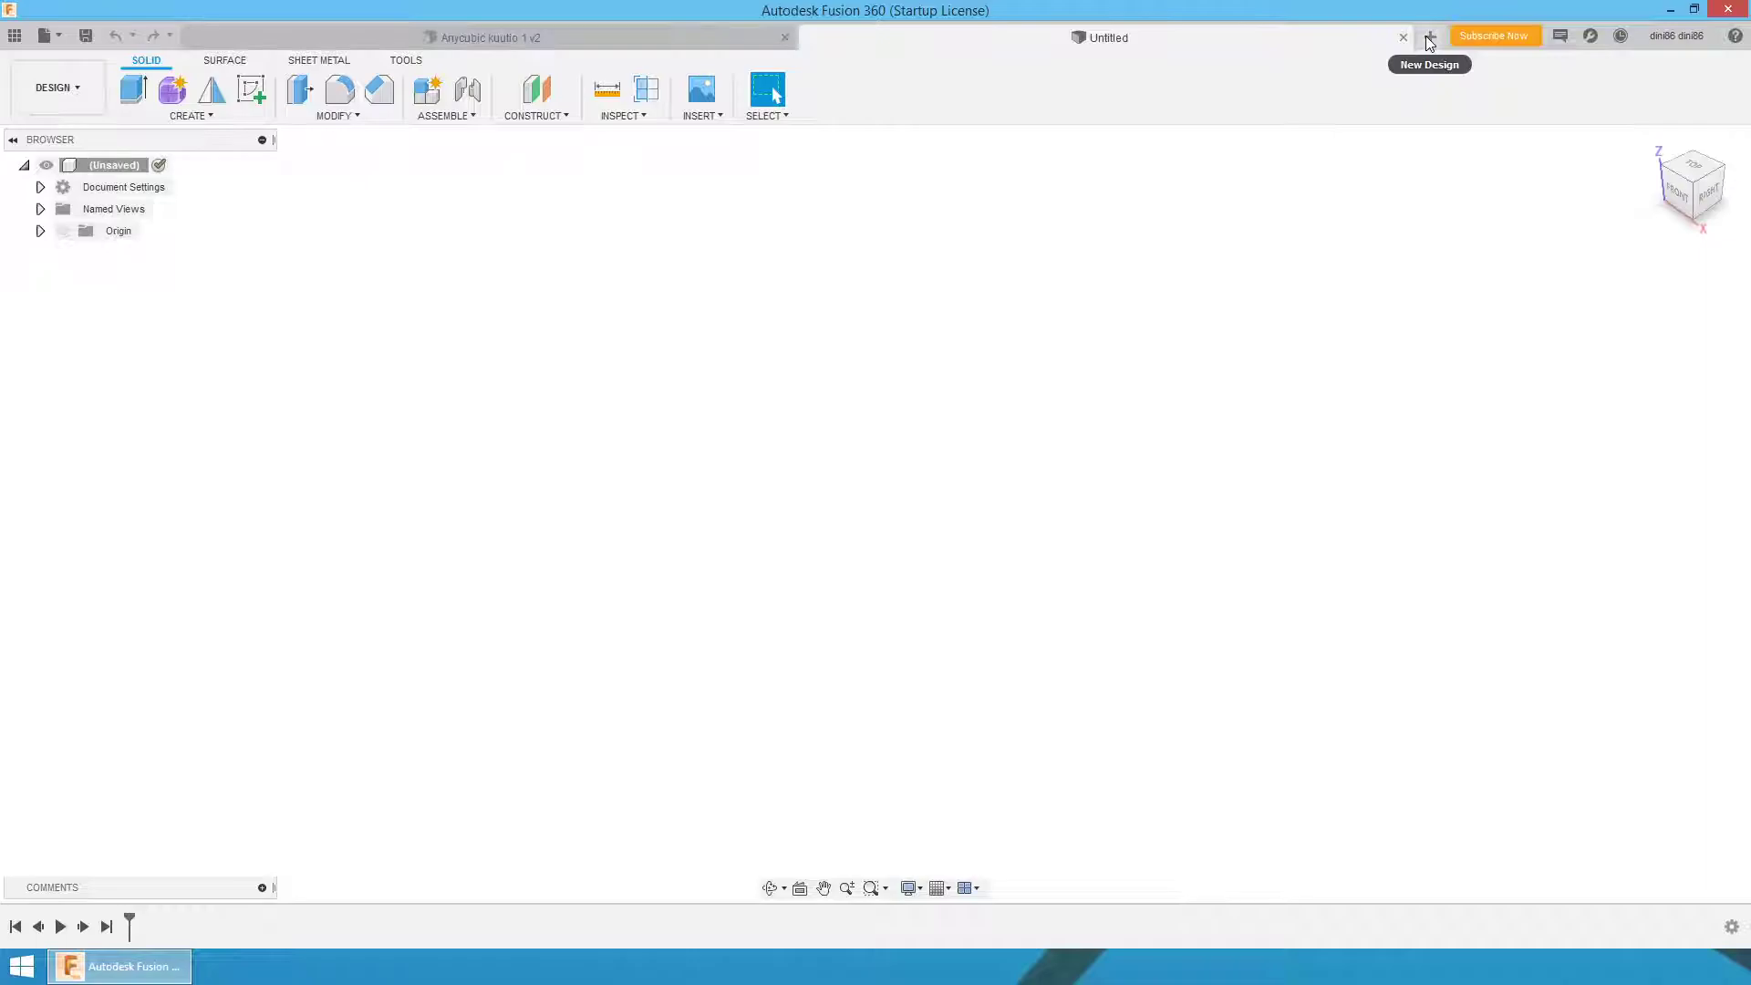
click(251, 89)
click(956, 512)
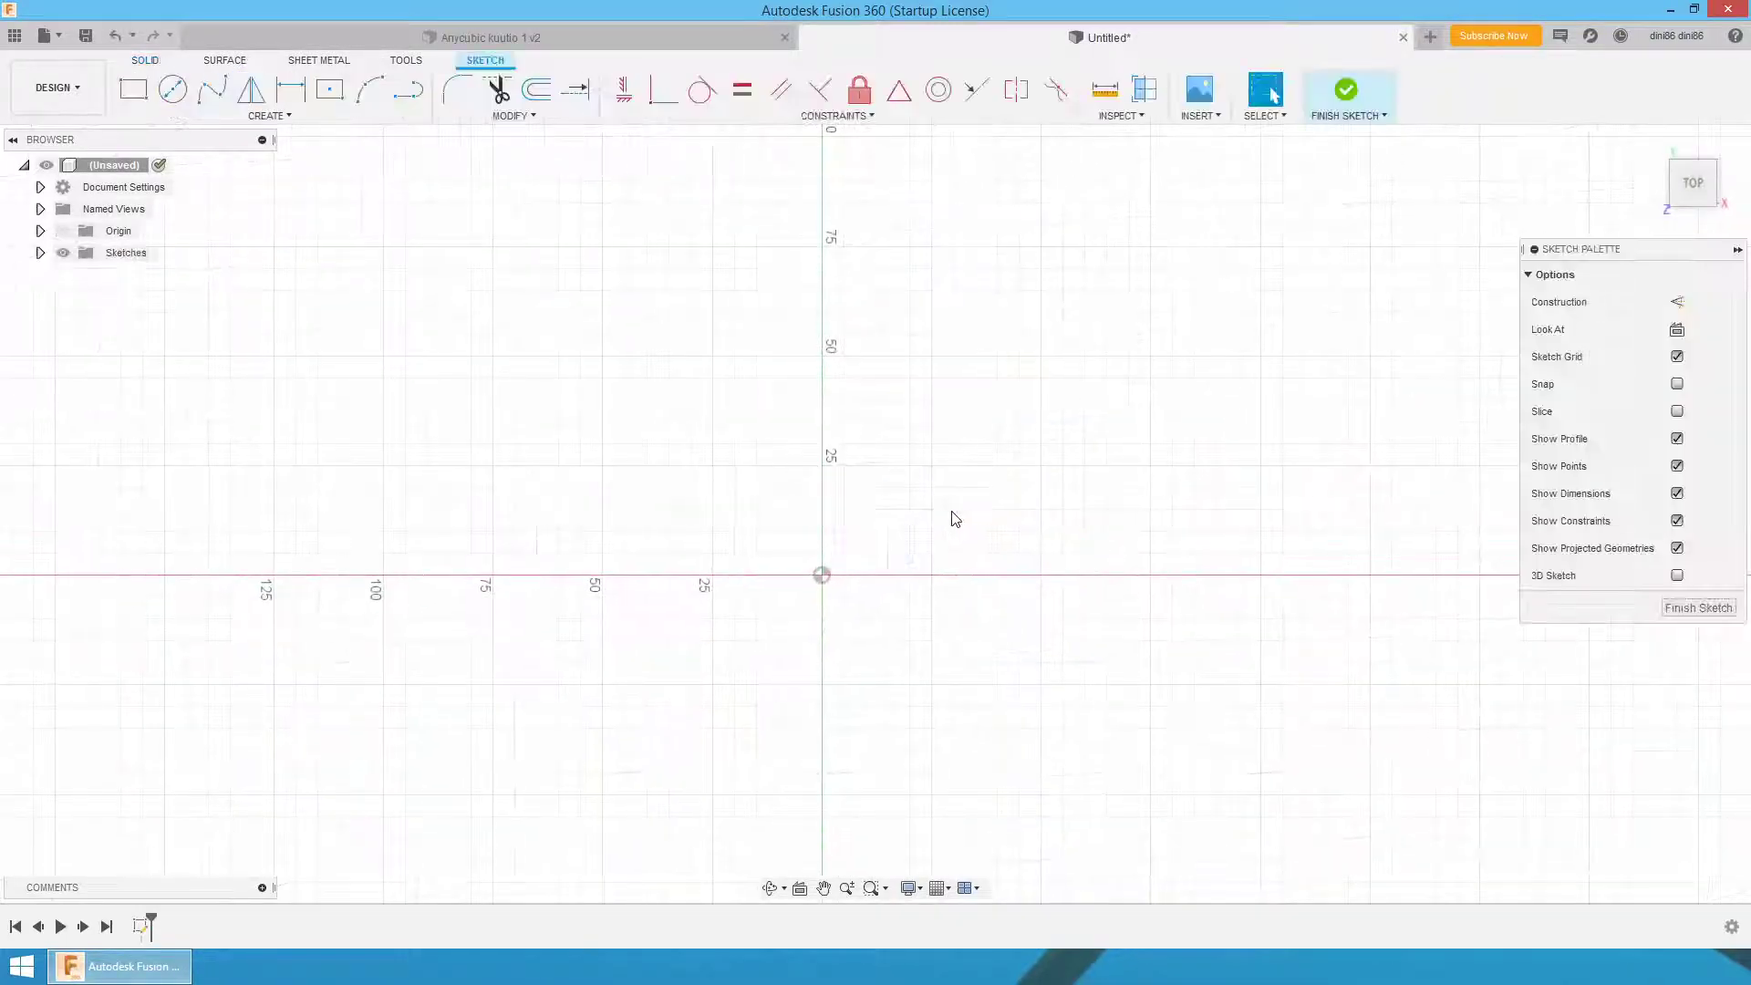
- Draw a 60 × 60 mm center rectangle centred on the origin
click(329, 89)
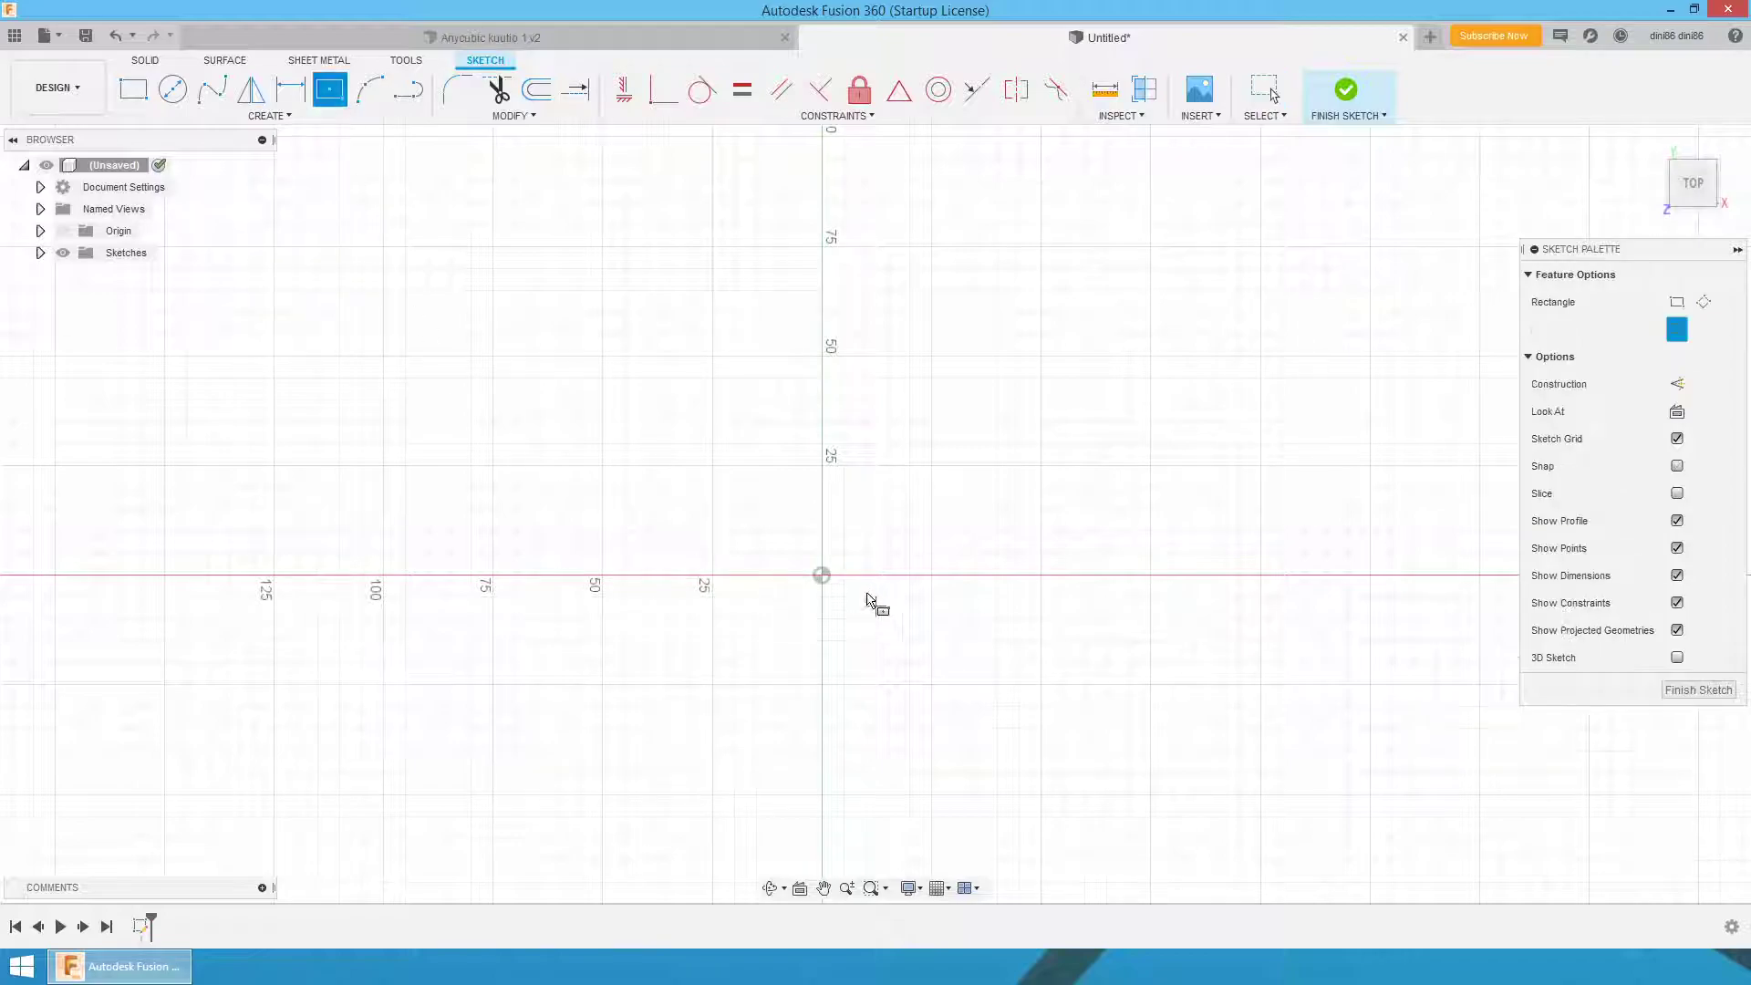
click(826, 577)
text(60)
key(Tab)
text(60)
key(Tab)
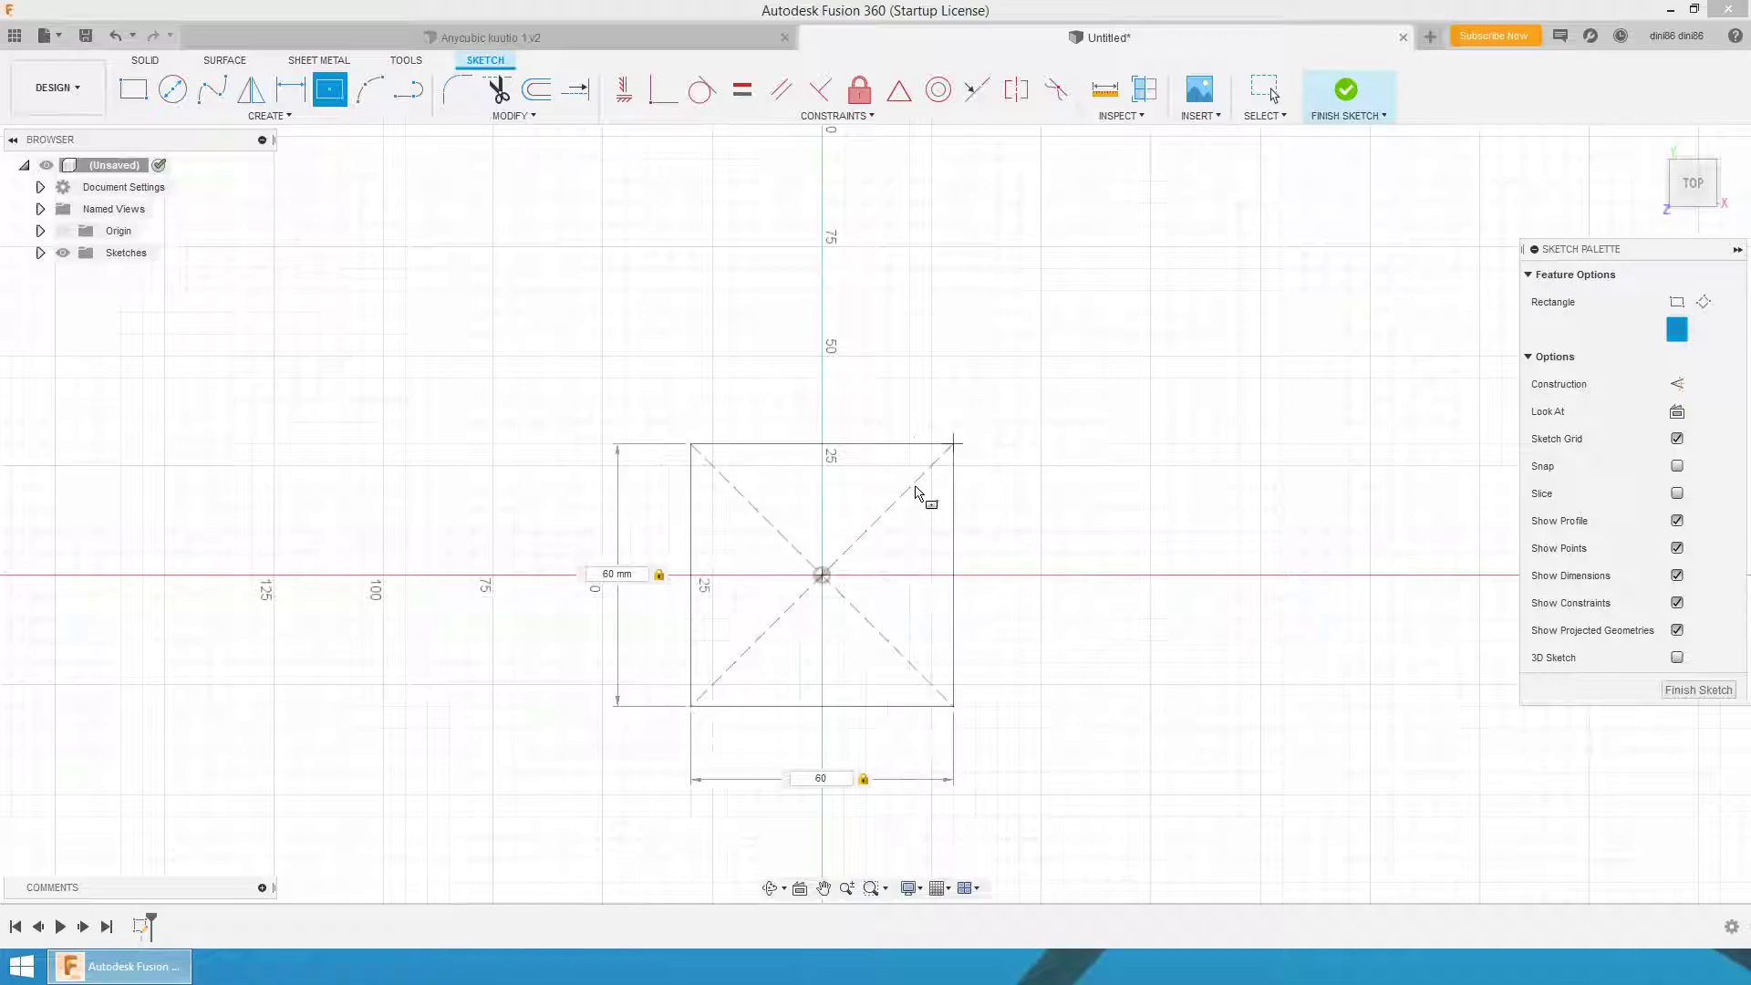
key(Return)
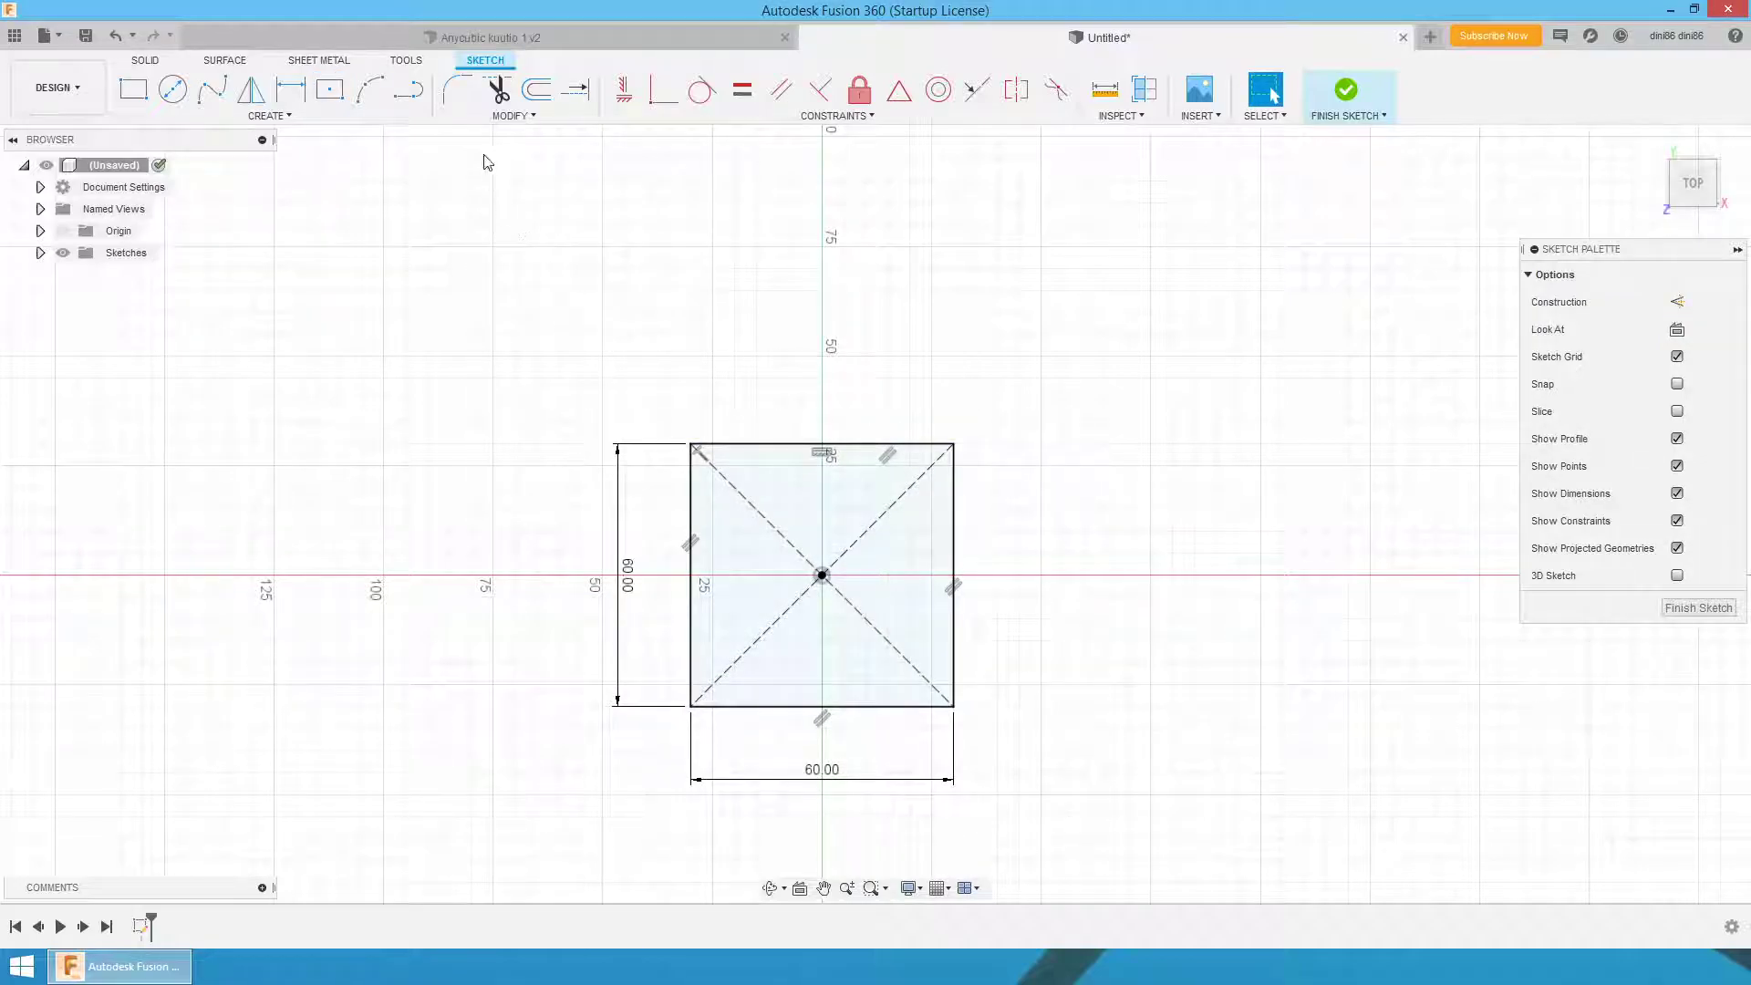
- Draw a line along the Y axis joining the midpoints of the square's two opposite sides, and finish the sketch
click(408, 88)
click(825, 447)
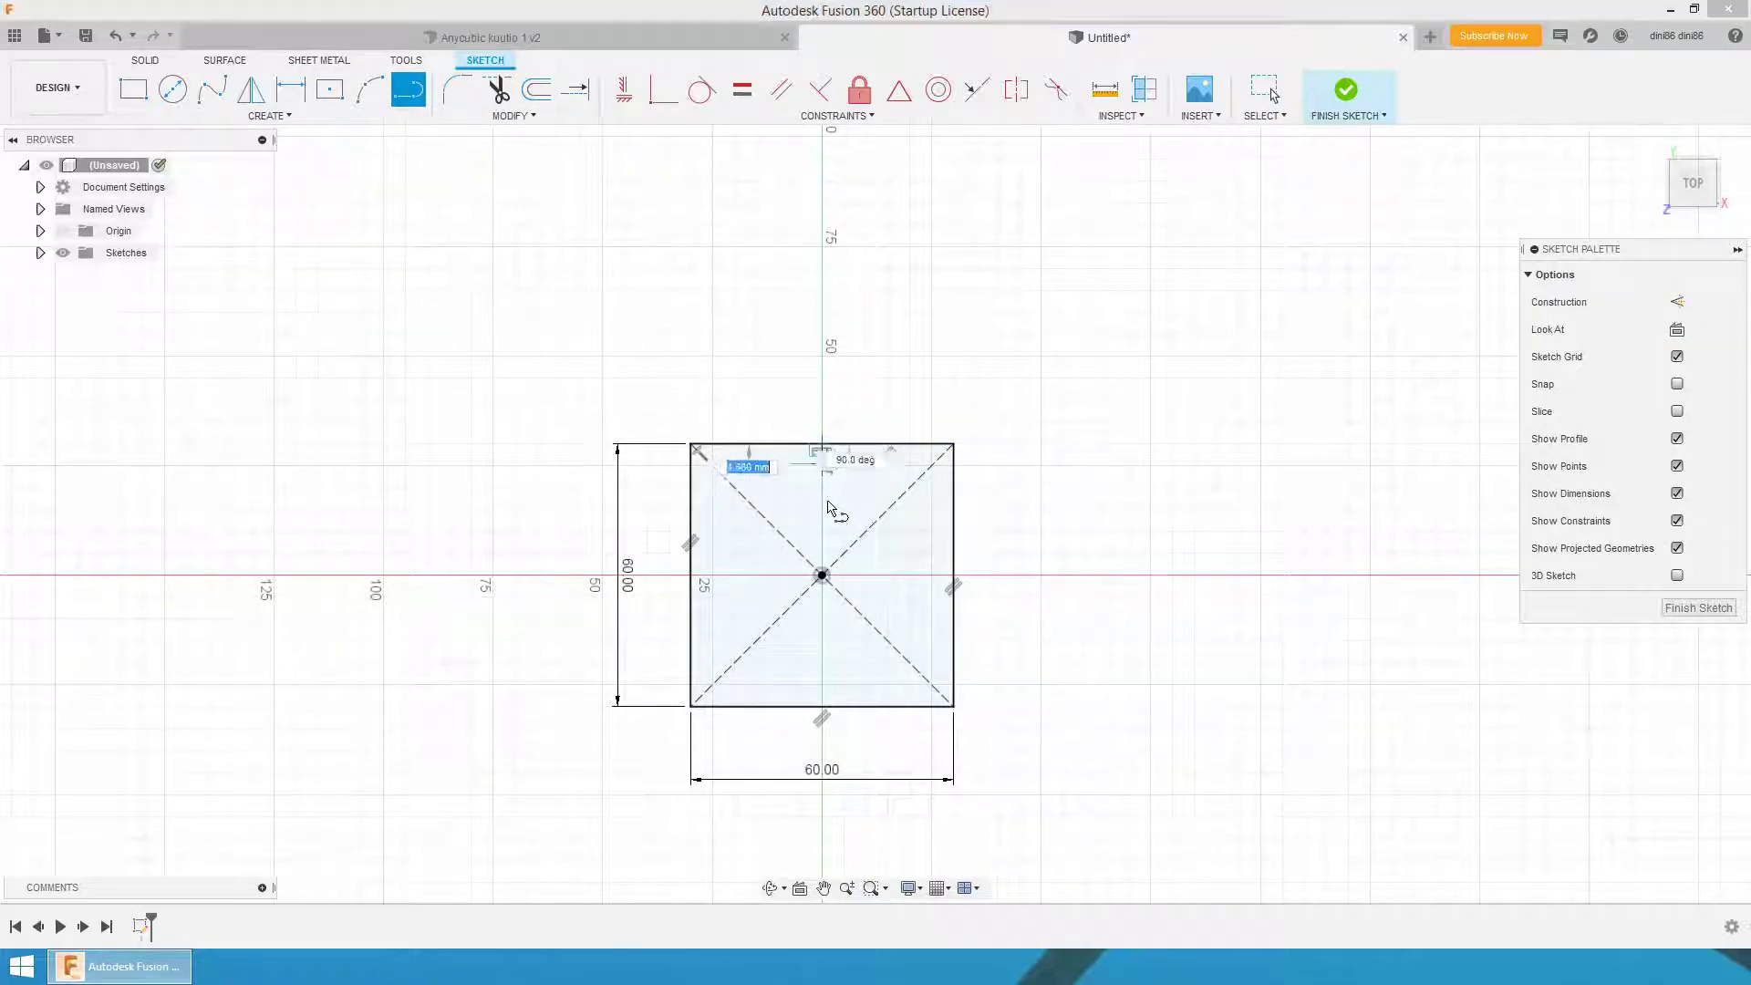
click(824, 704)
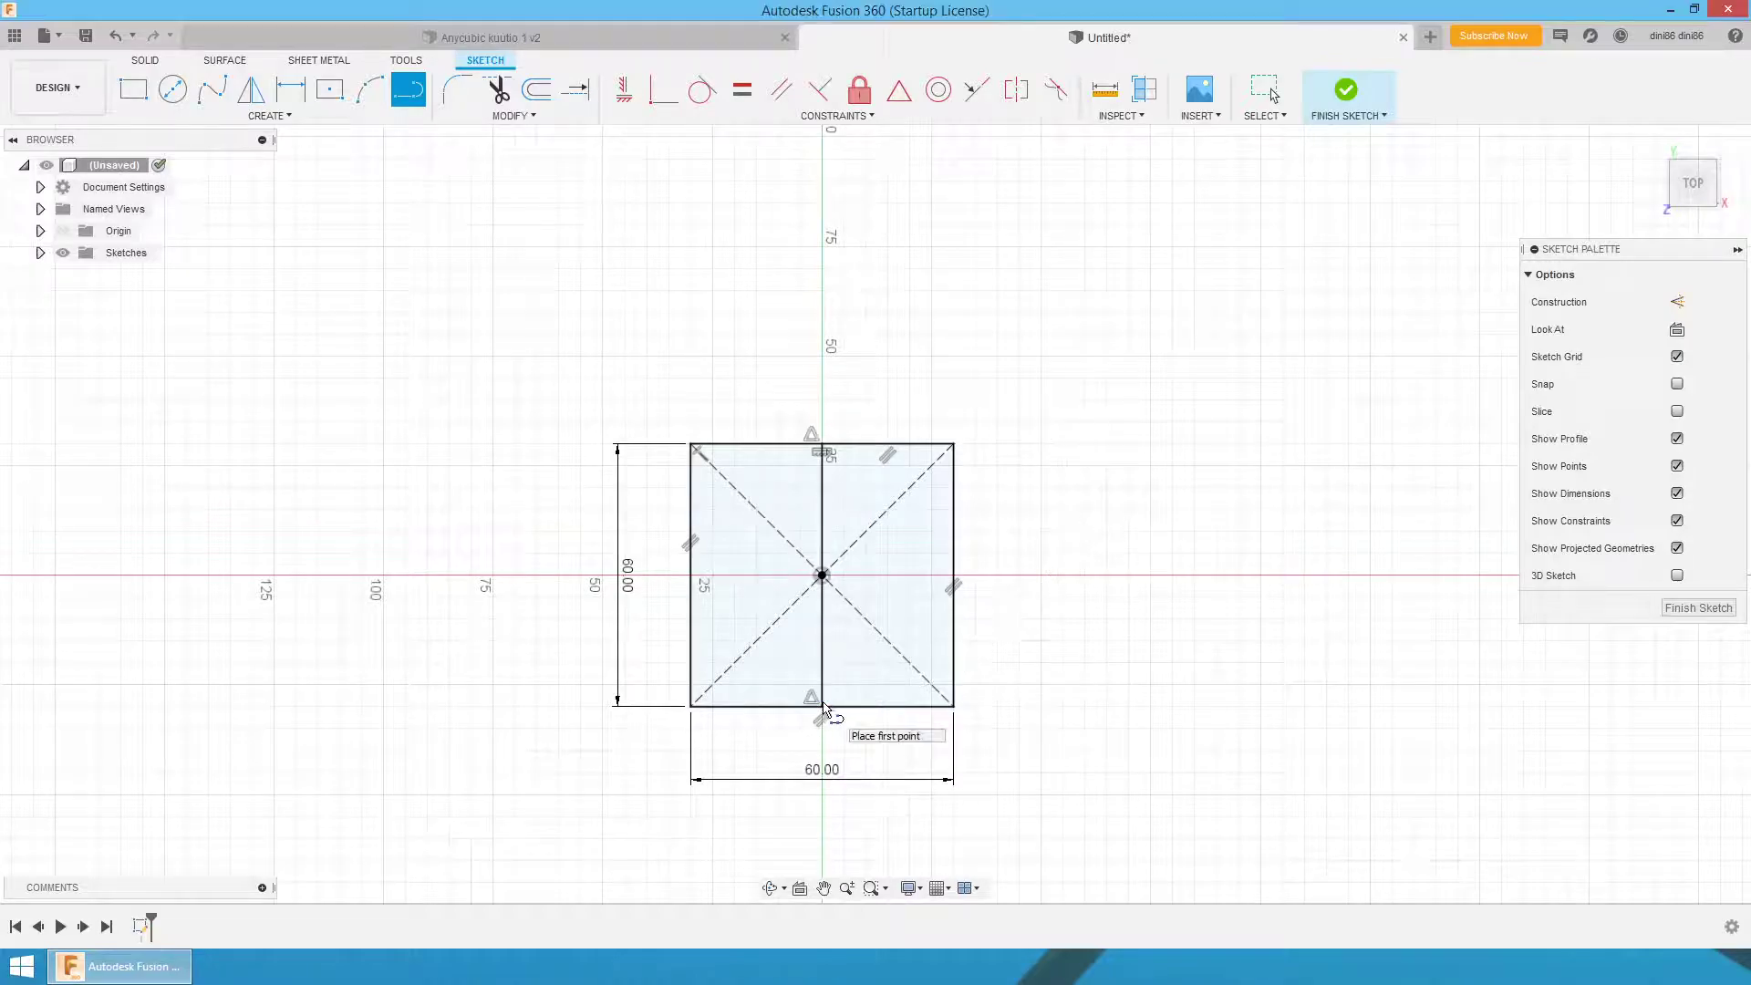
click(1687, 609)
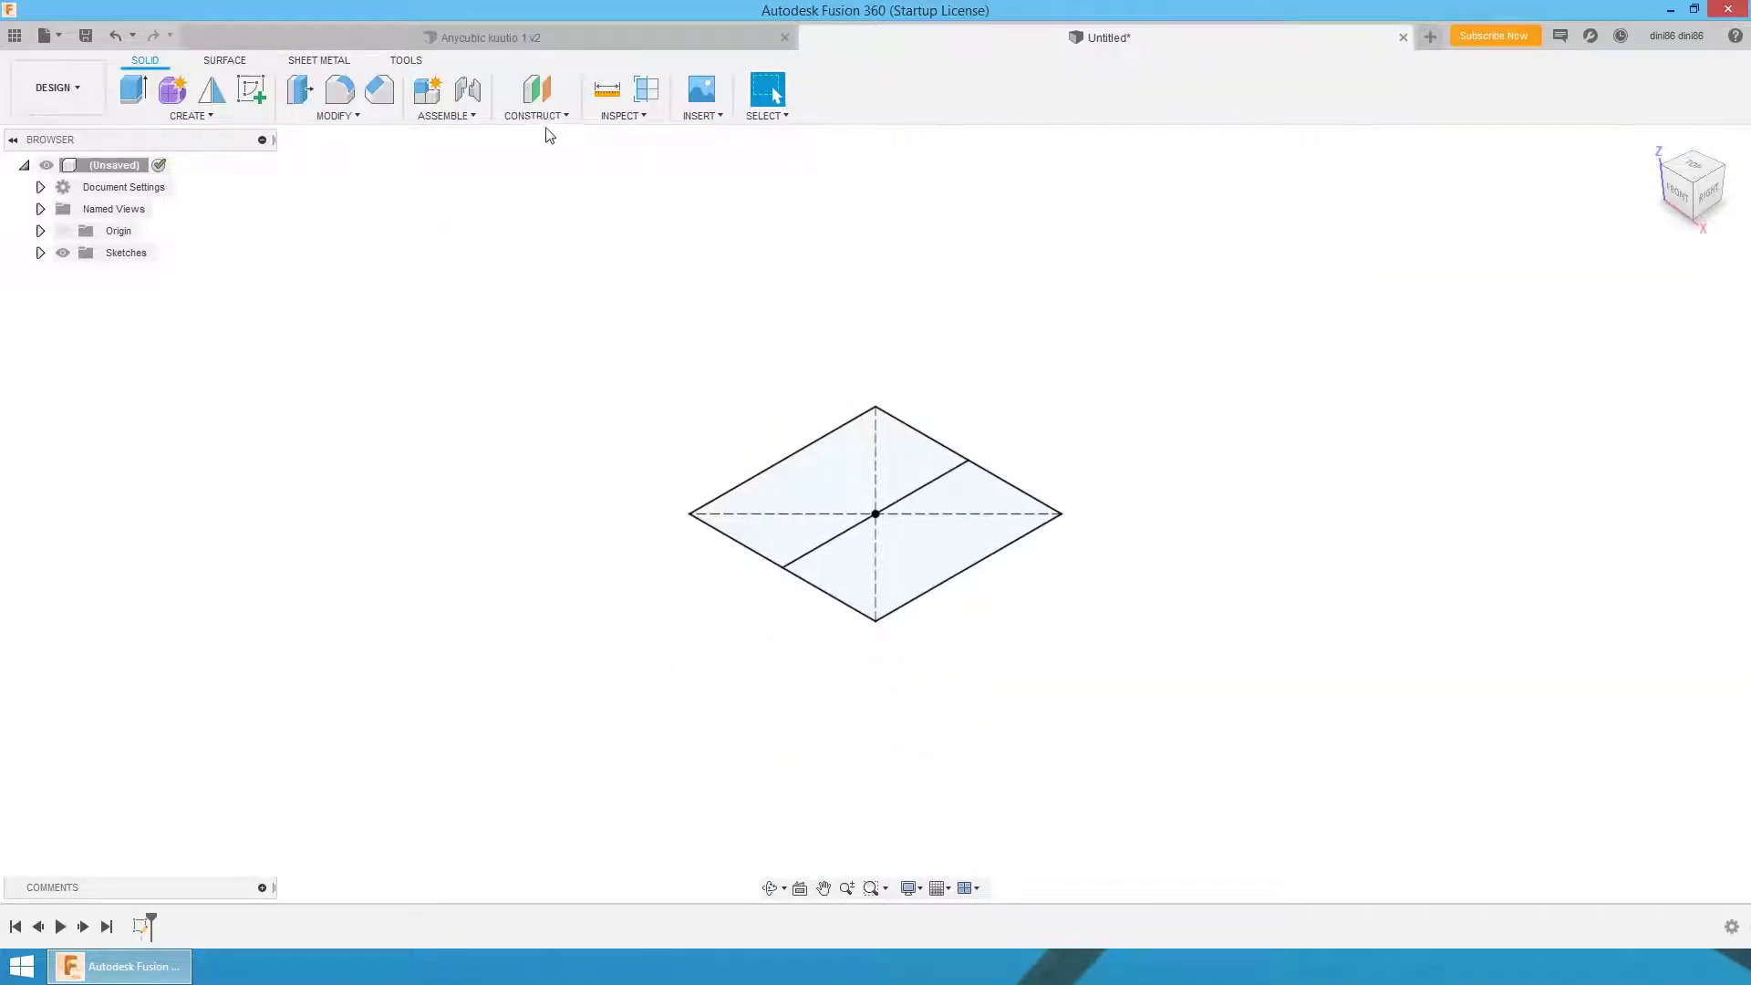
- Construct a plane at a 90° angle through the square's middle line
click(549, 117)
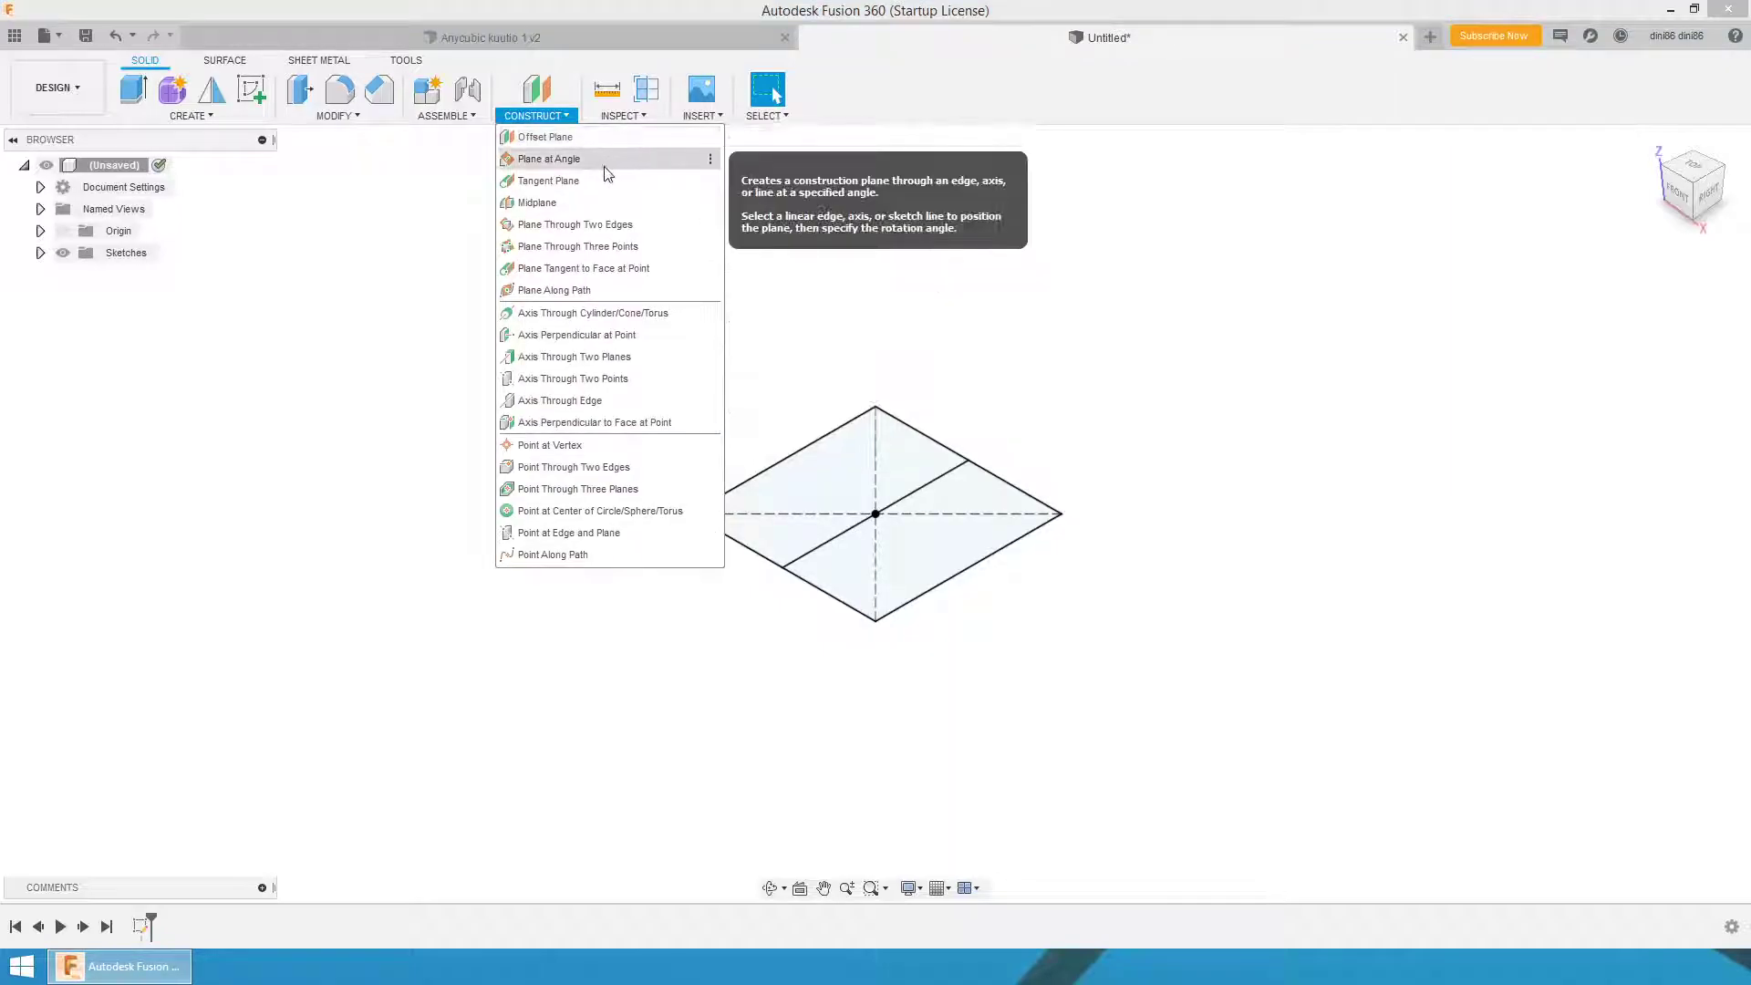
click(571, 161)
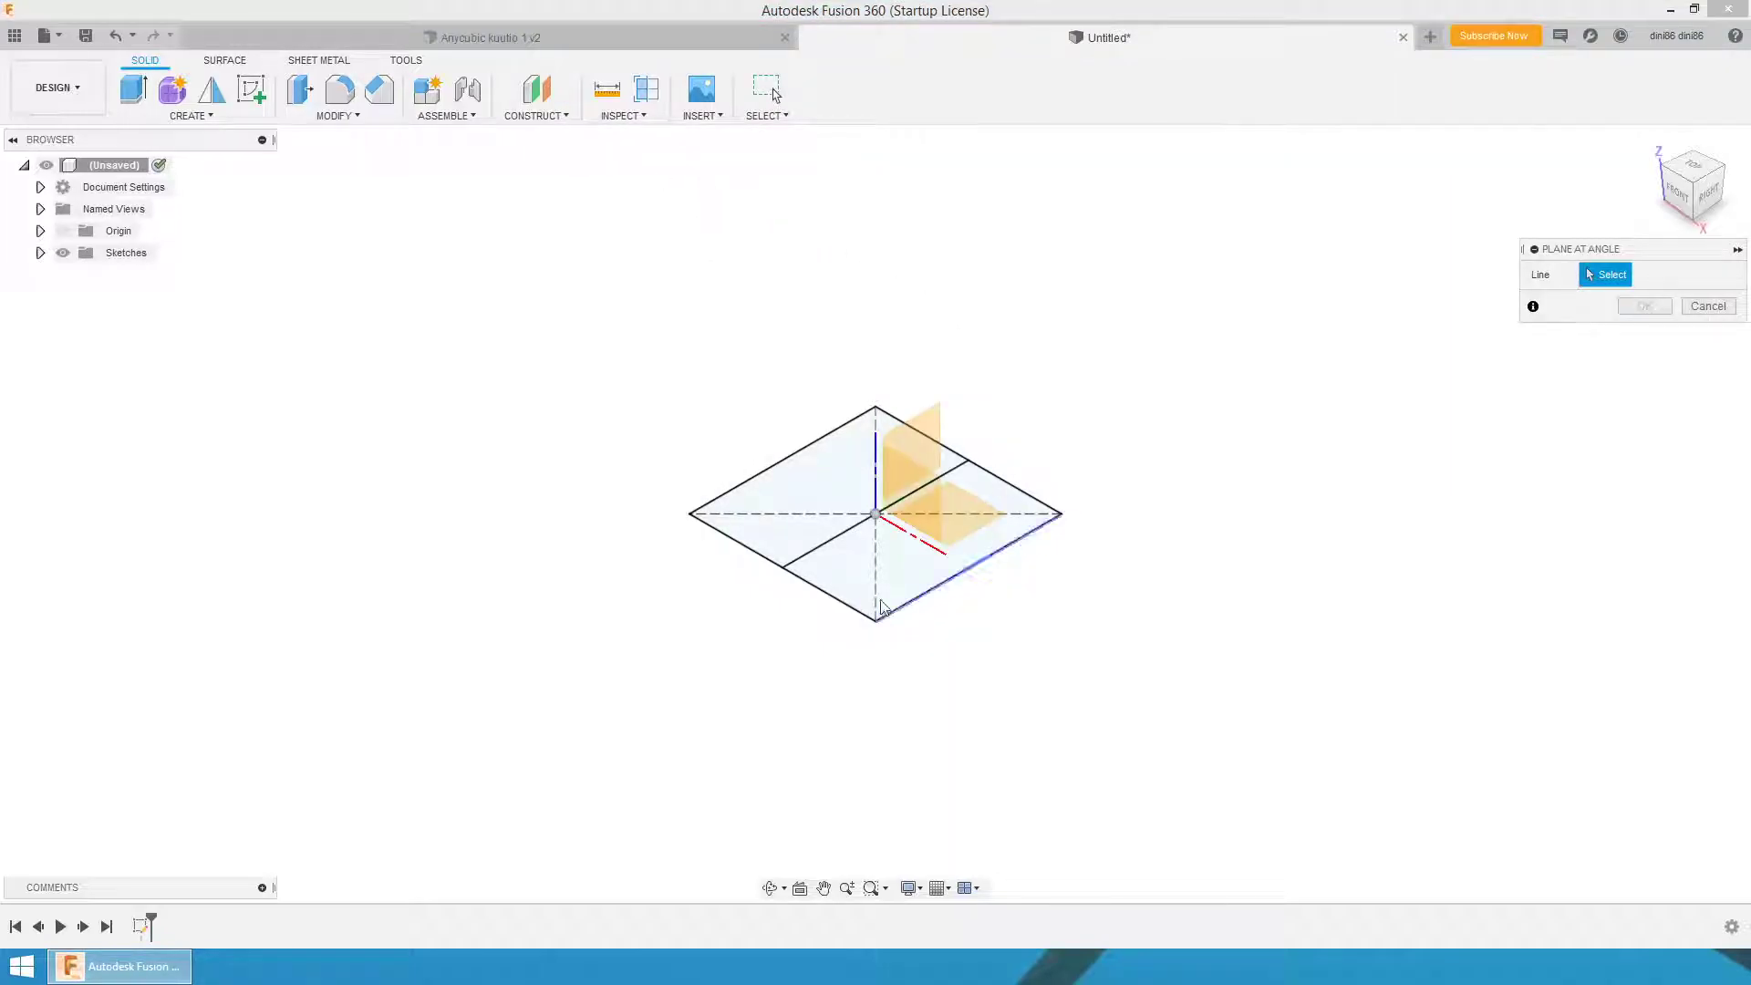
click(829, 549)
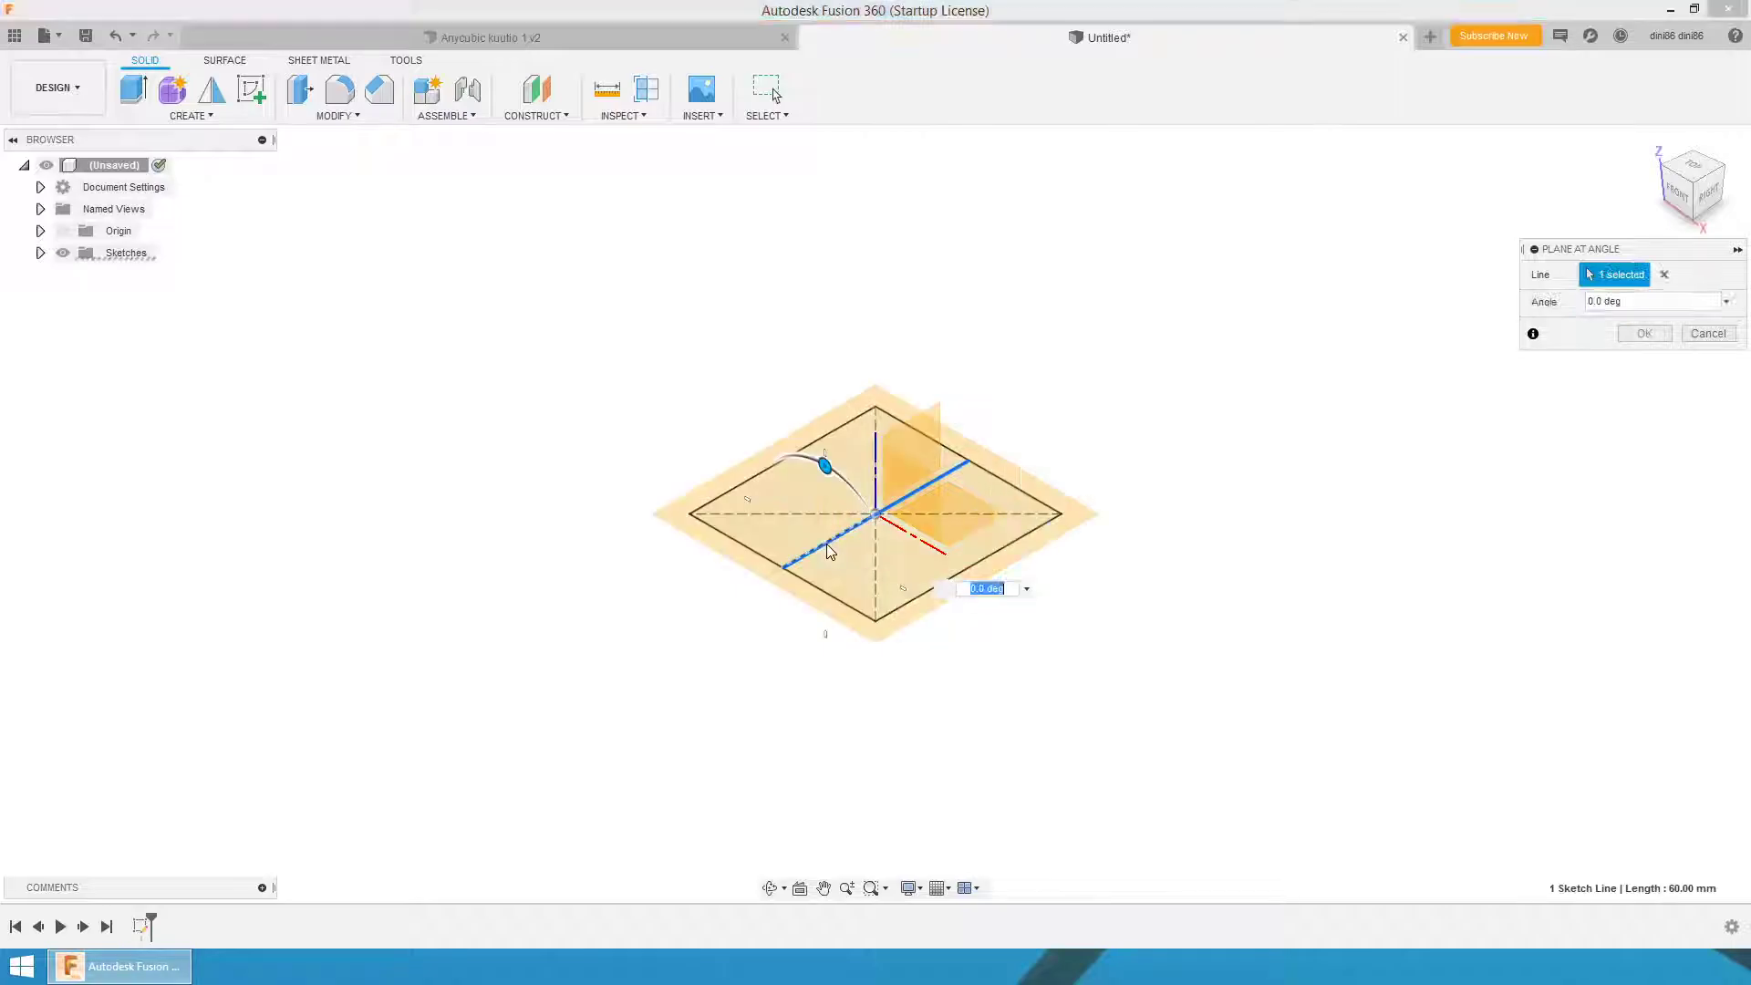
text(90)
click(1666, 334)
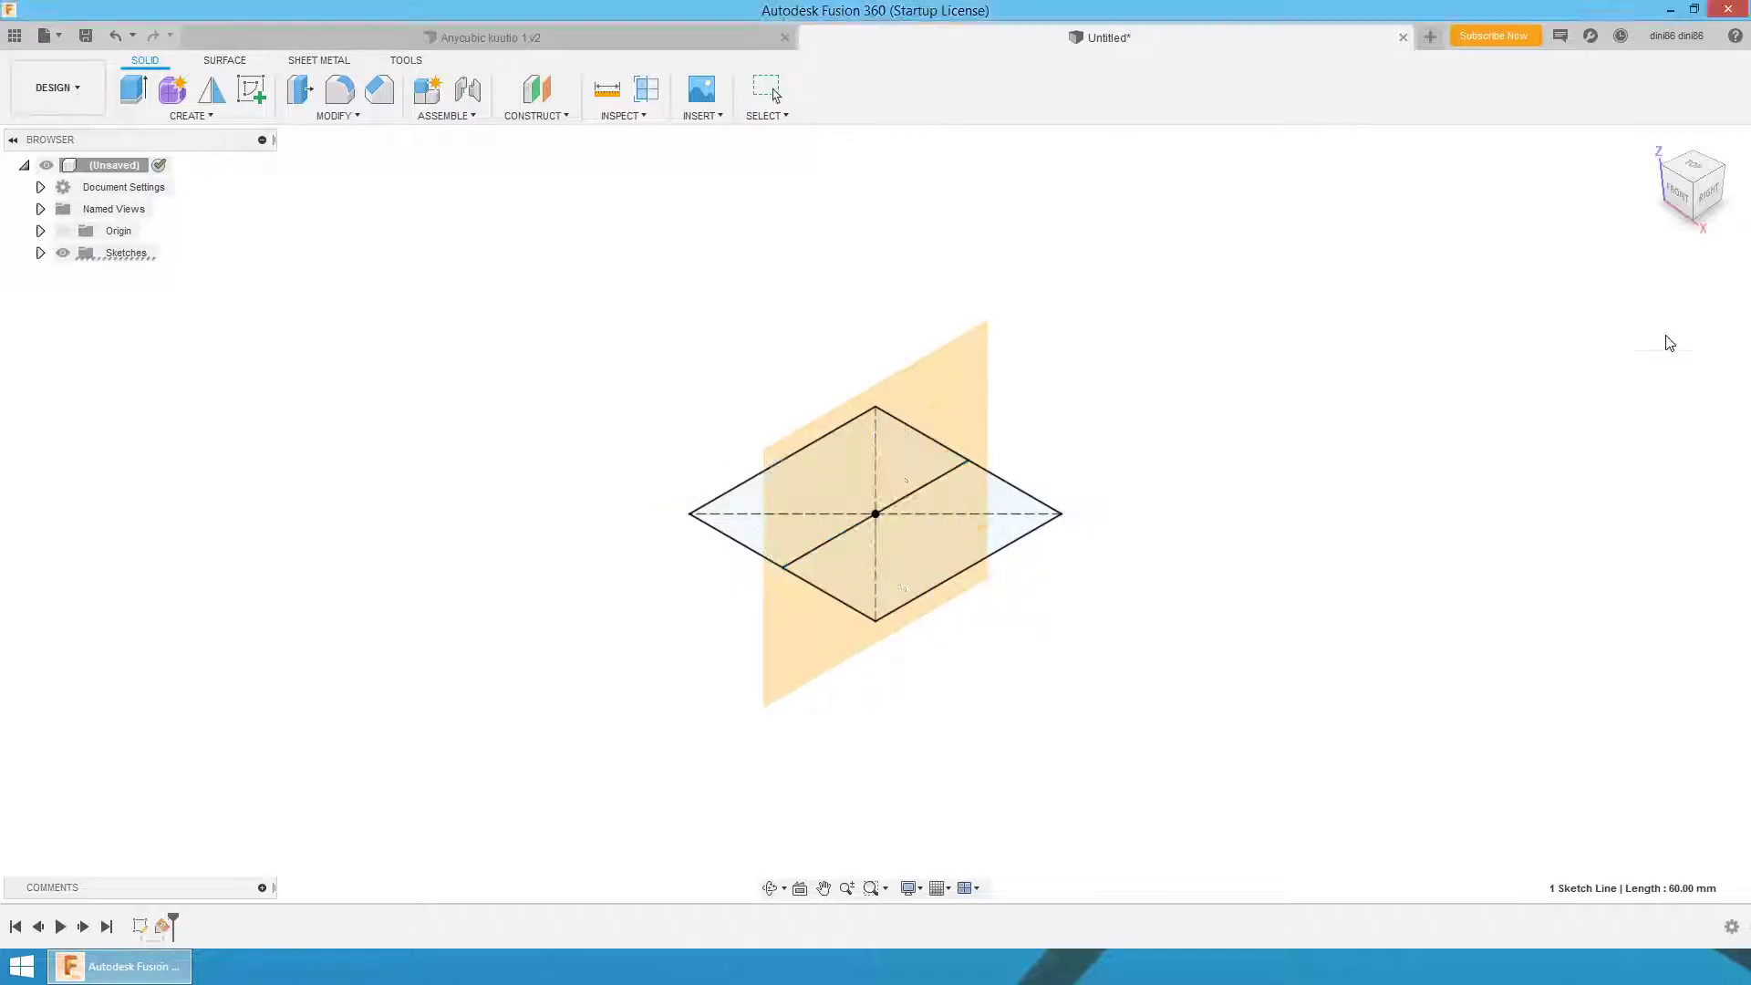
- Start a sketch on the vertical construction plane and project the square's middle line into it
click(252, 91)
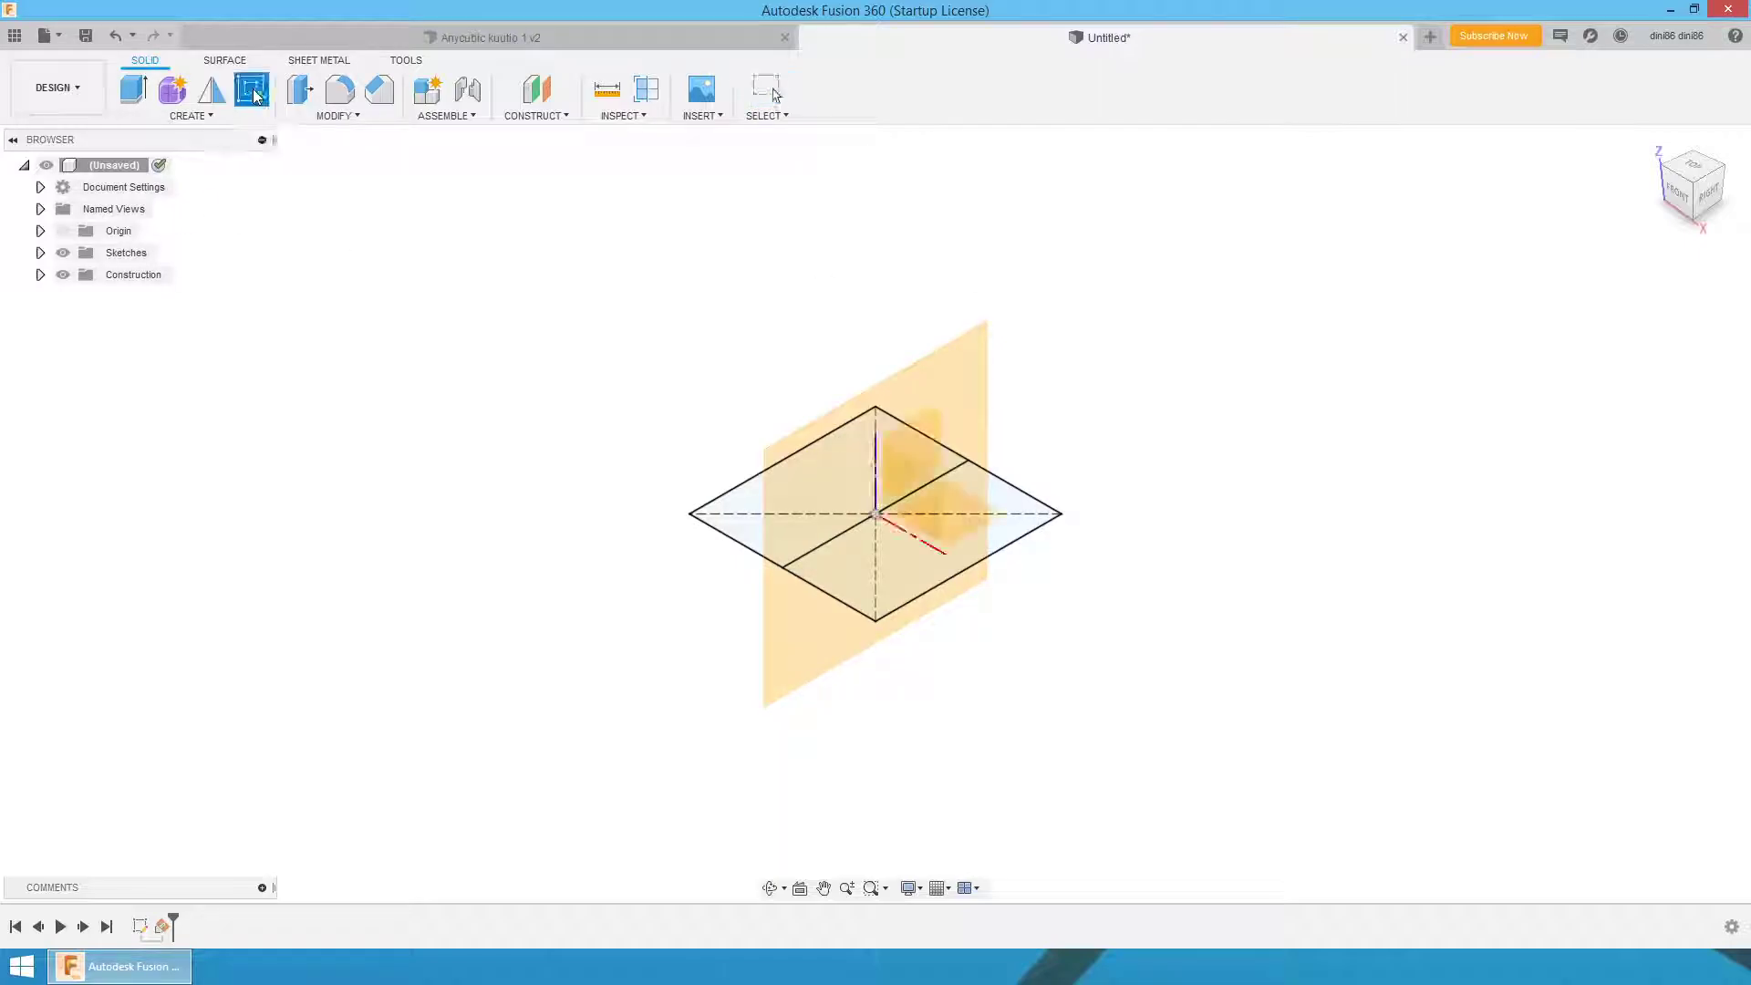
click(968, 354)
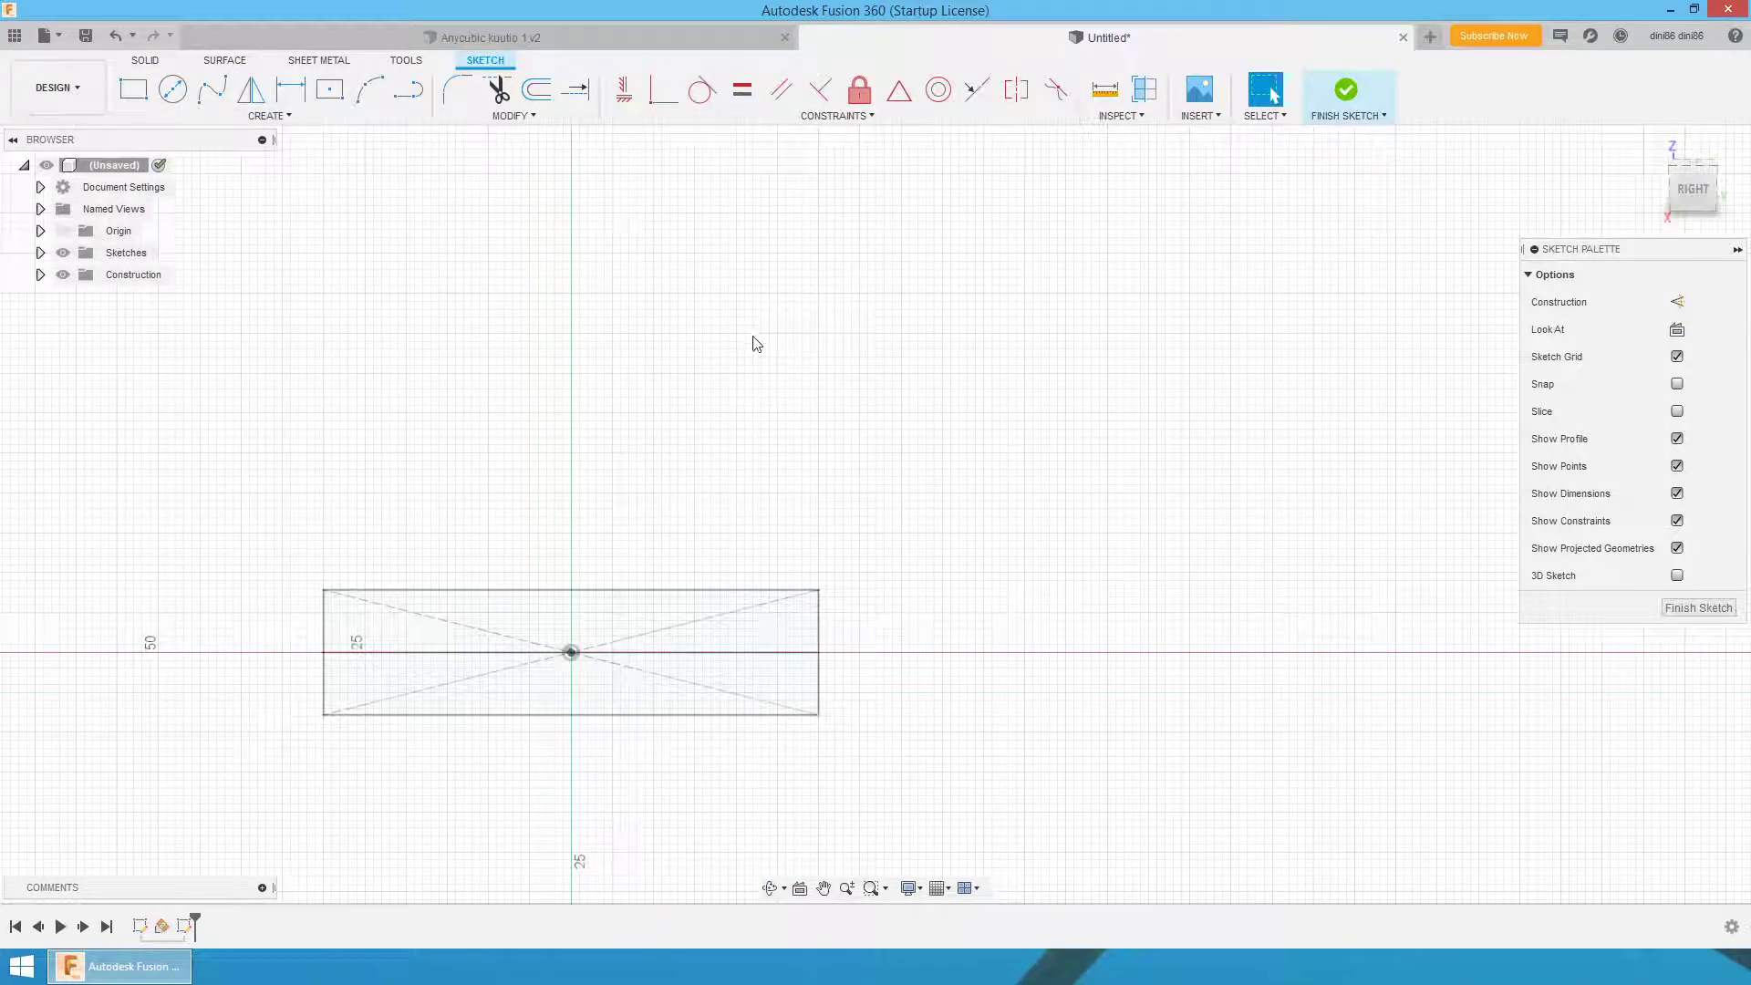
key(p)
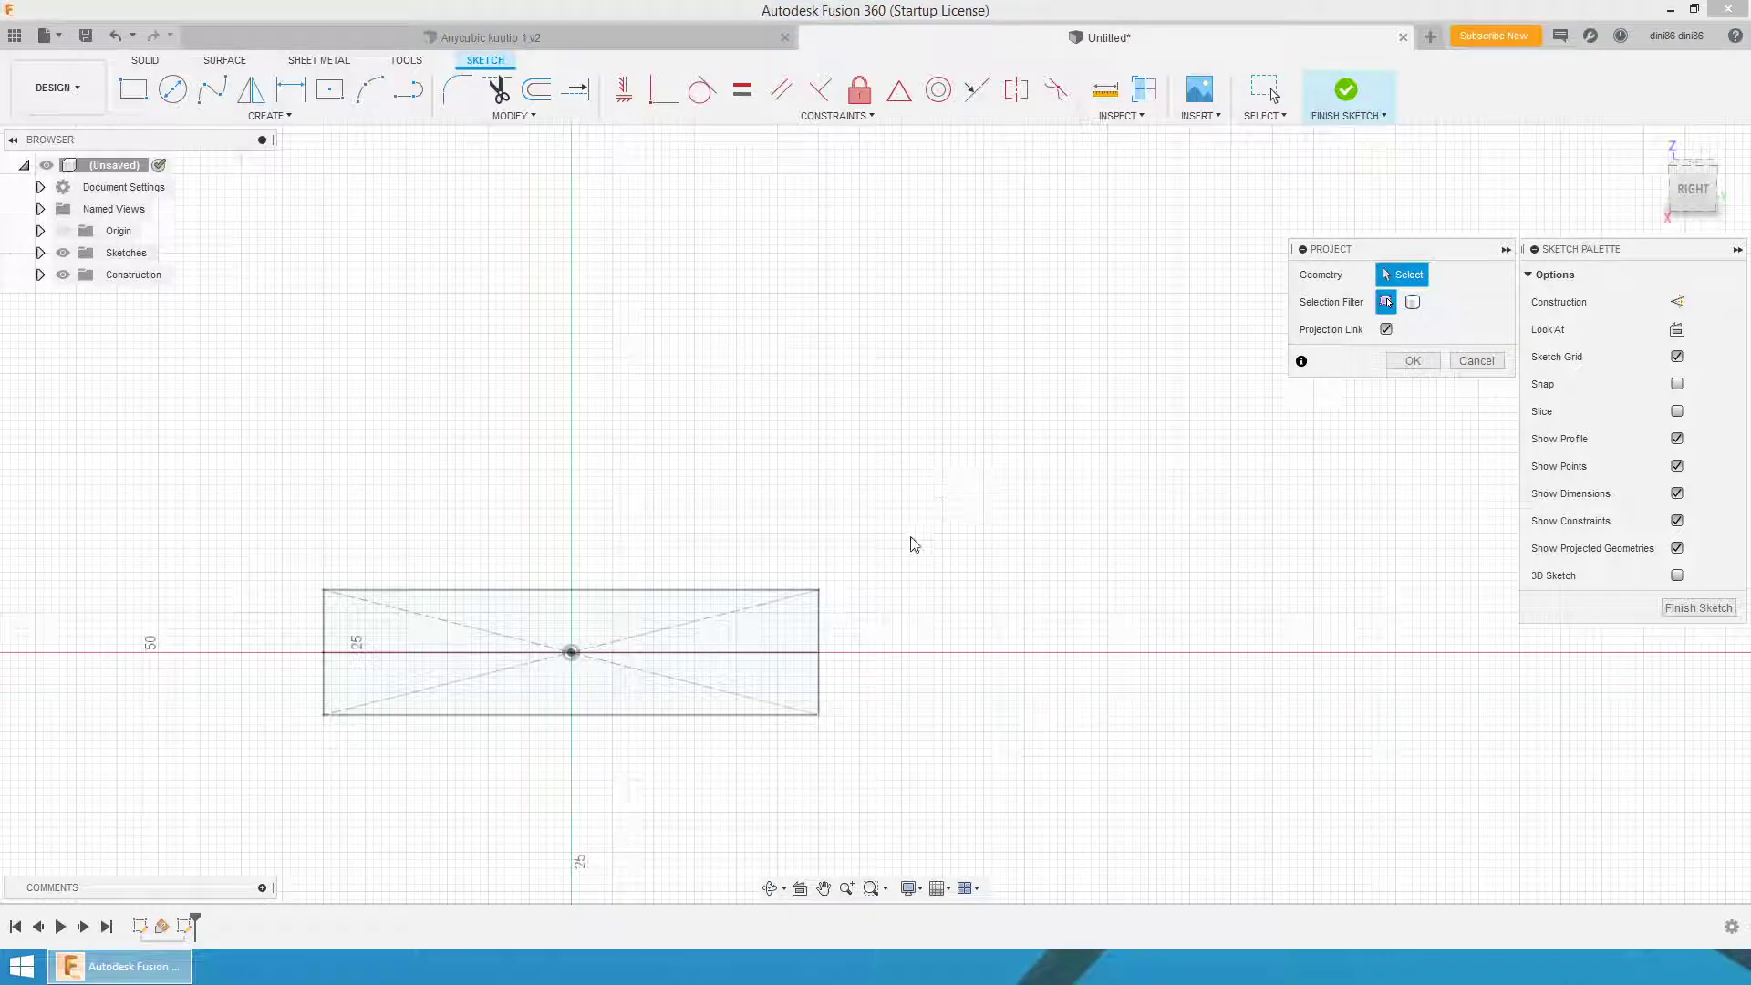
click(772, 653)
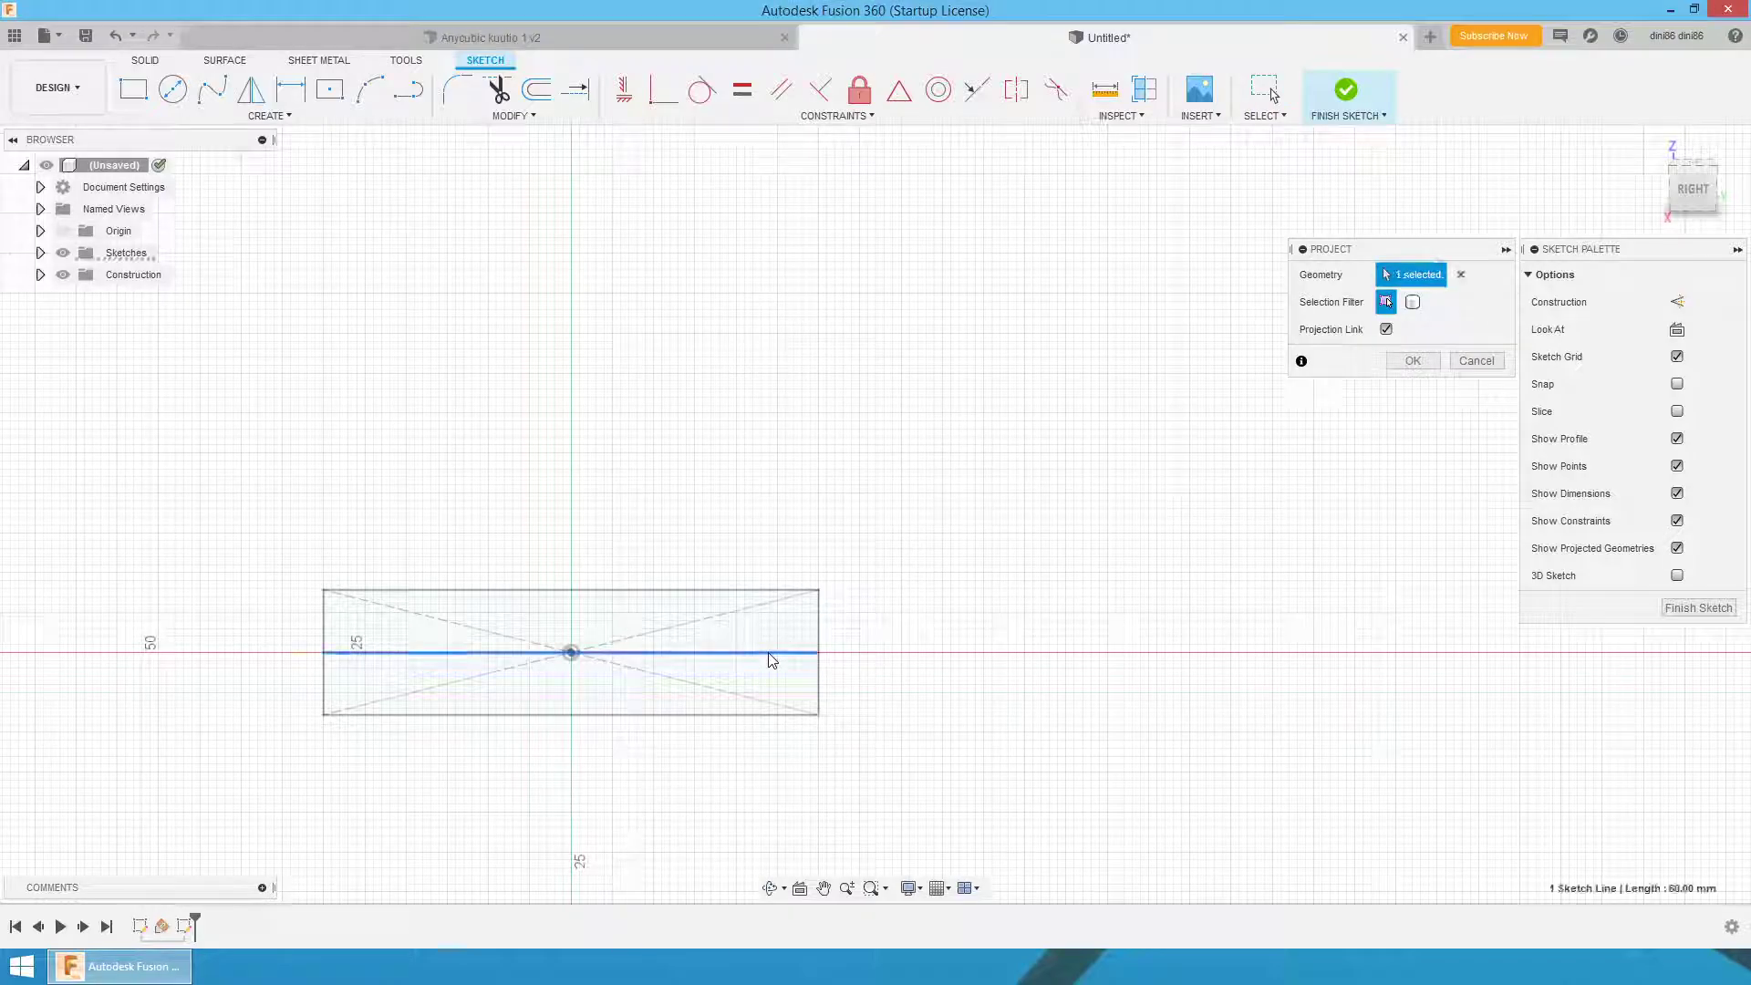
click(1413, 360)
- Draw a 5 mm diameter circle centred on the positive Y end of the projected line and finish the sketch
click(174, 90)
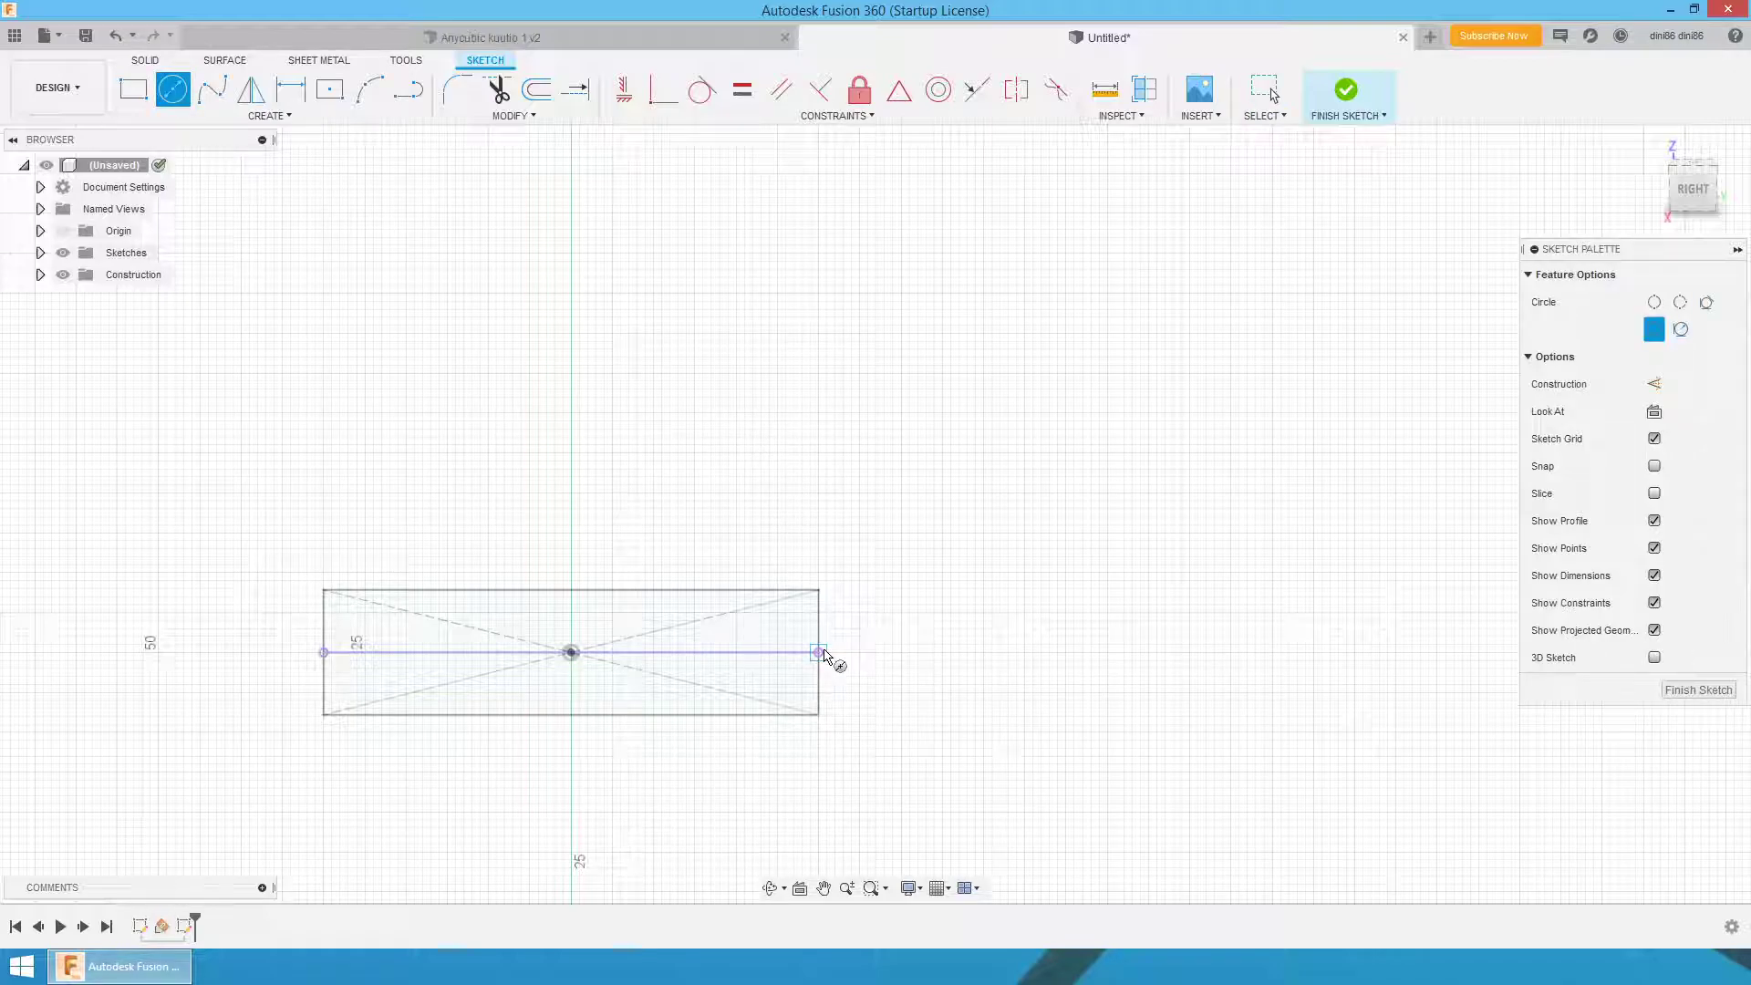
click(819, 653)
text(5)
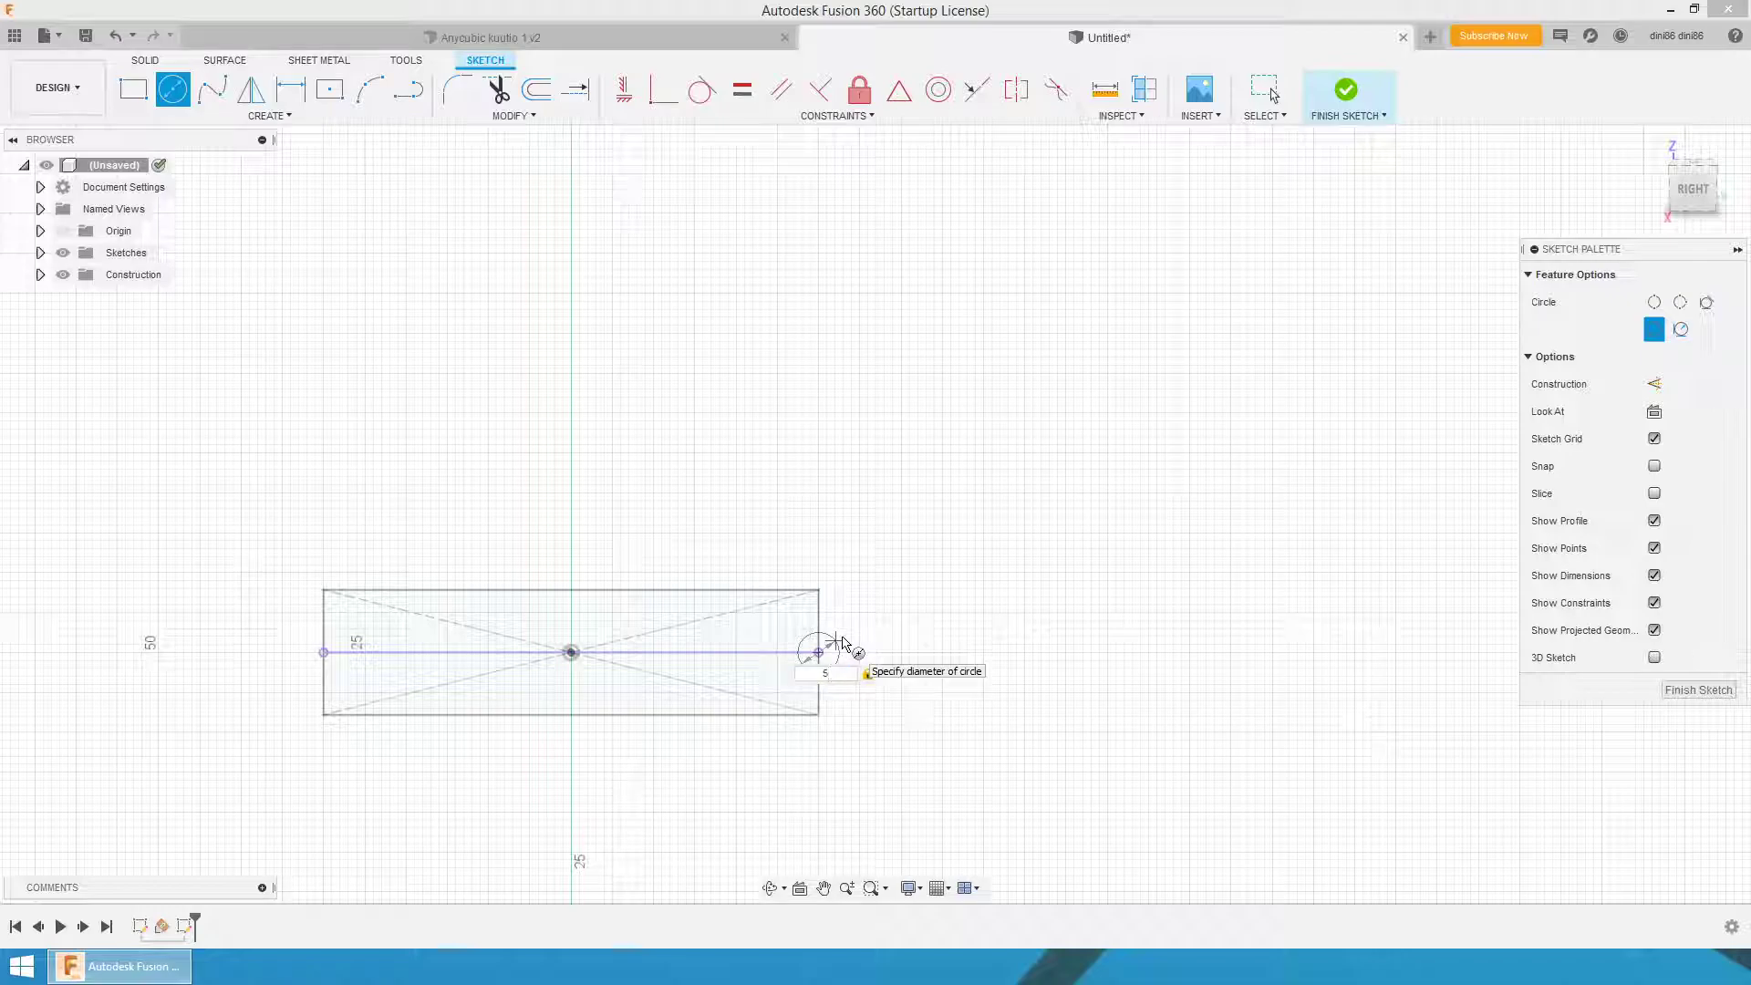
key(Return)
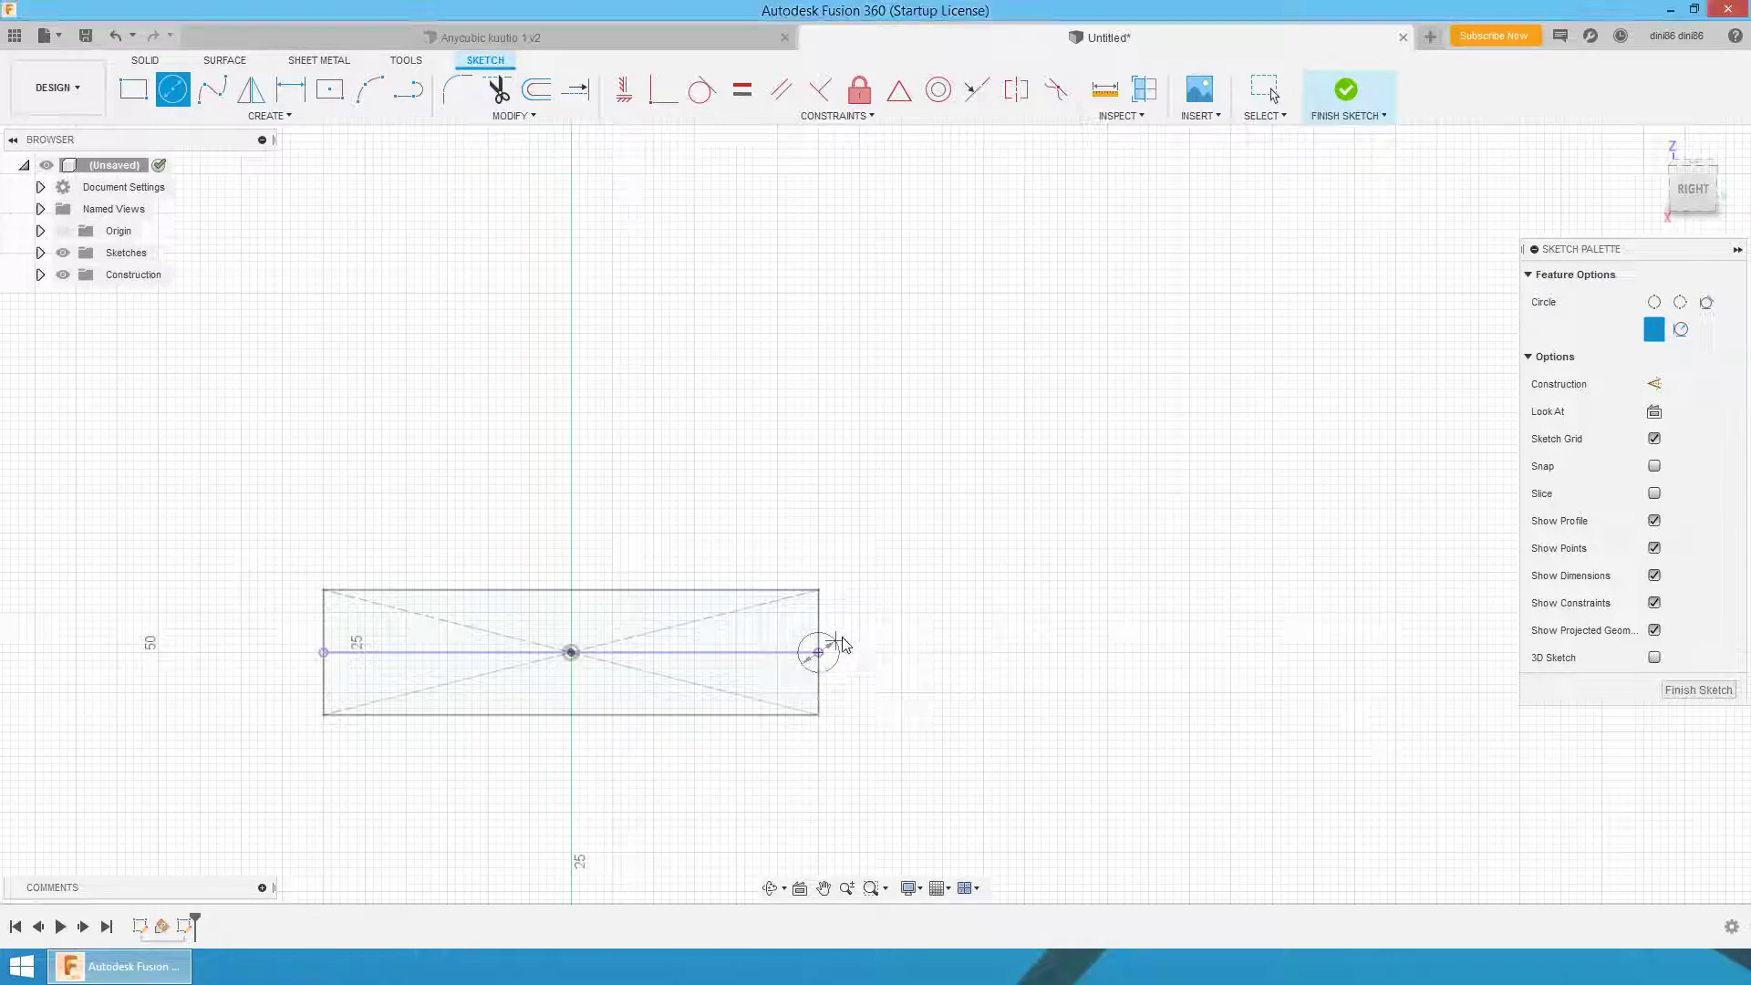
key(Escape)
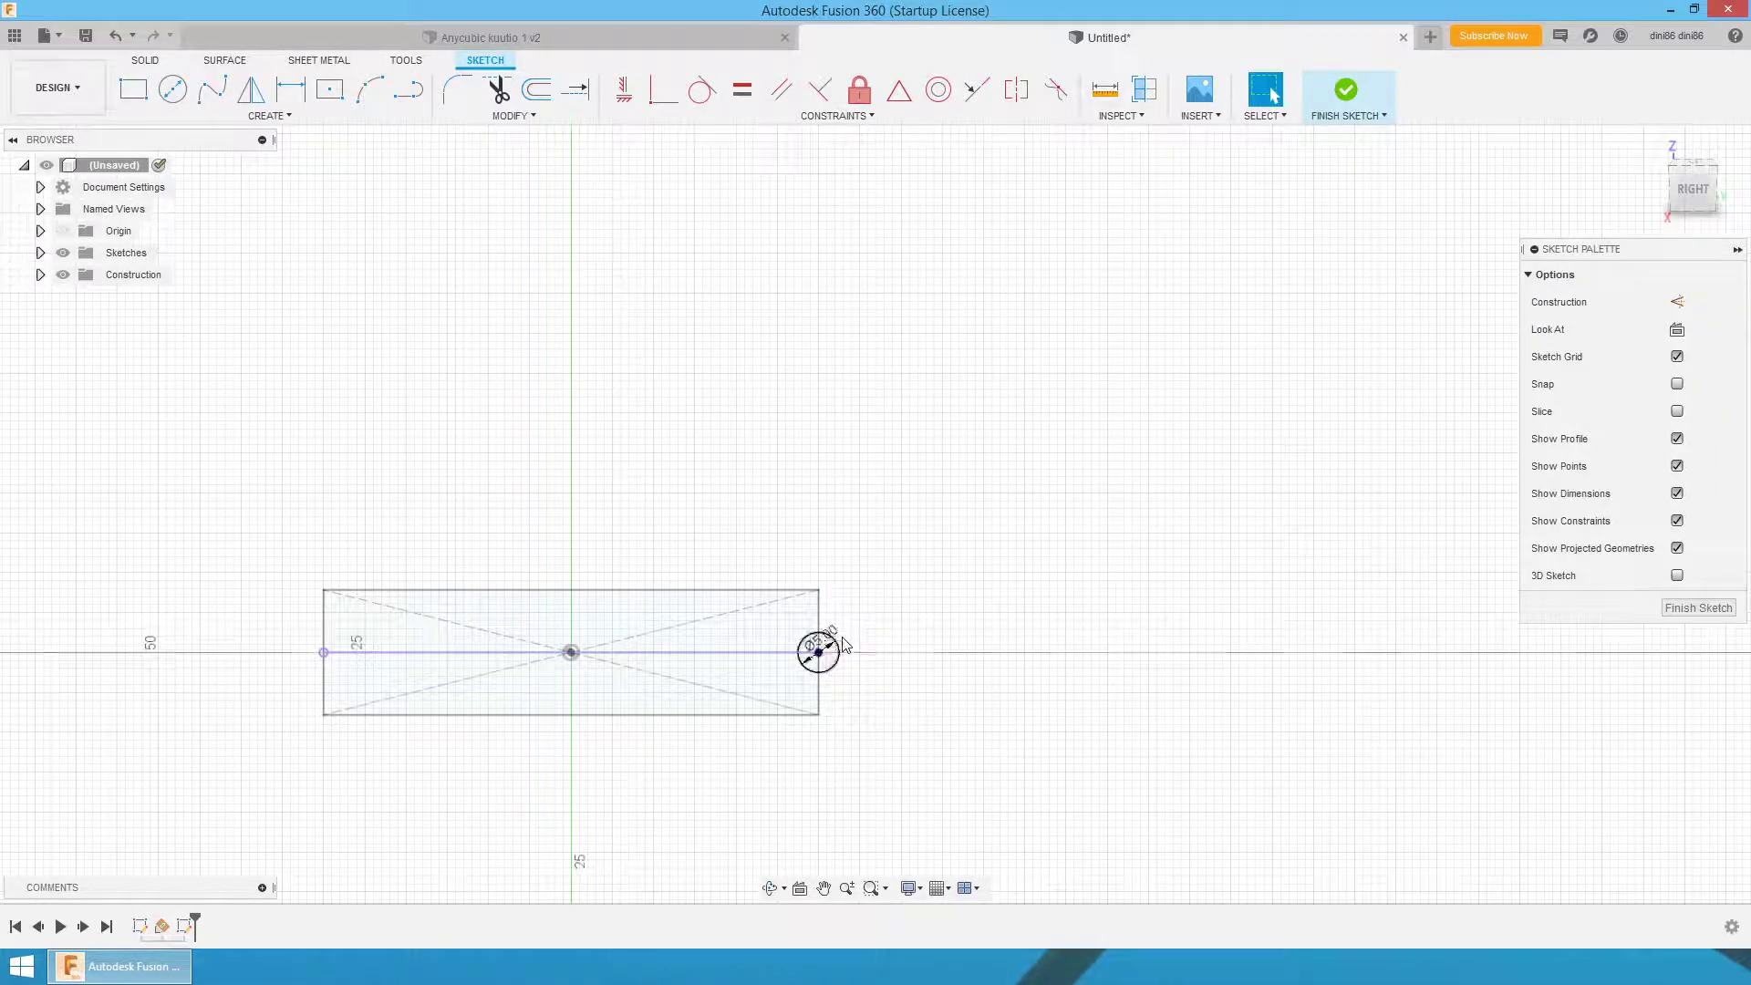
click(1702, 608)
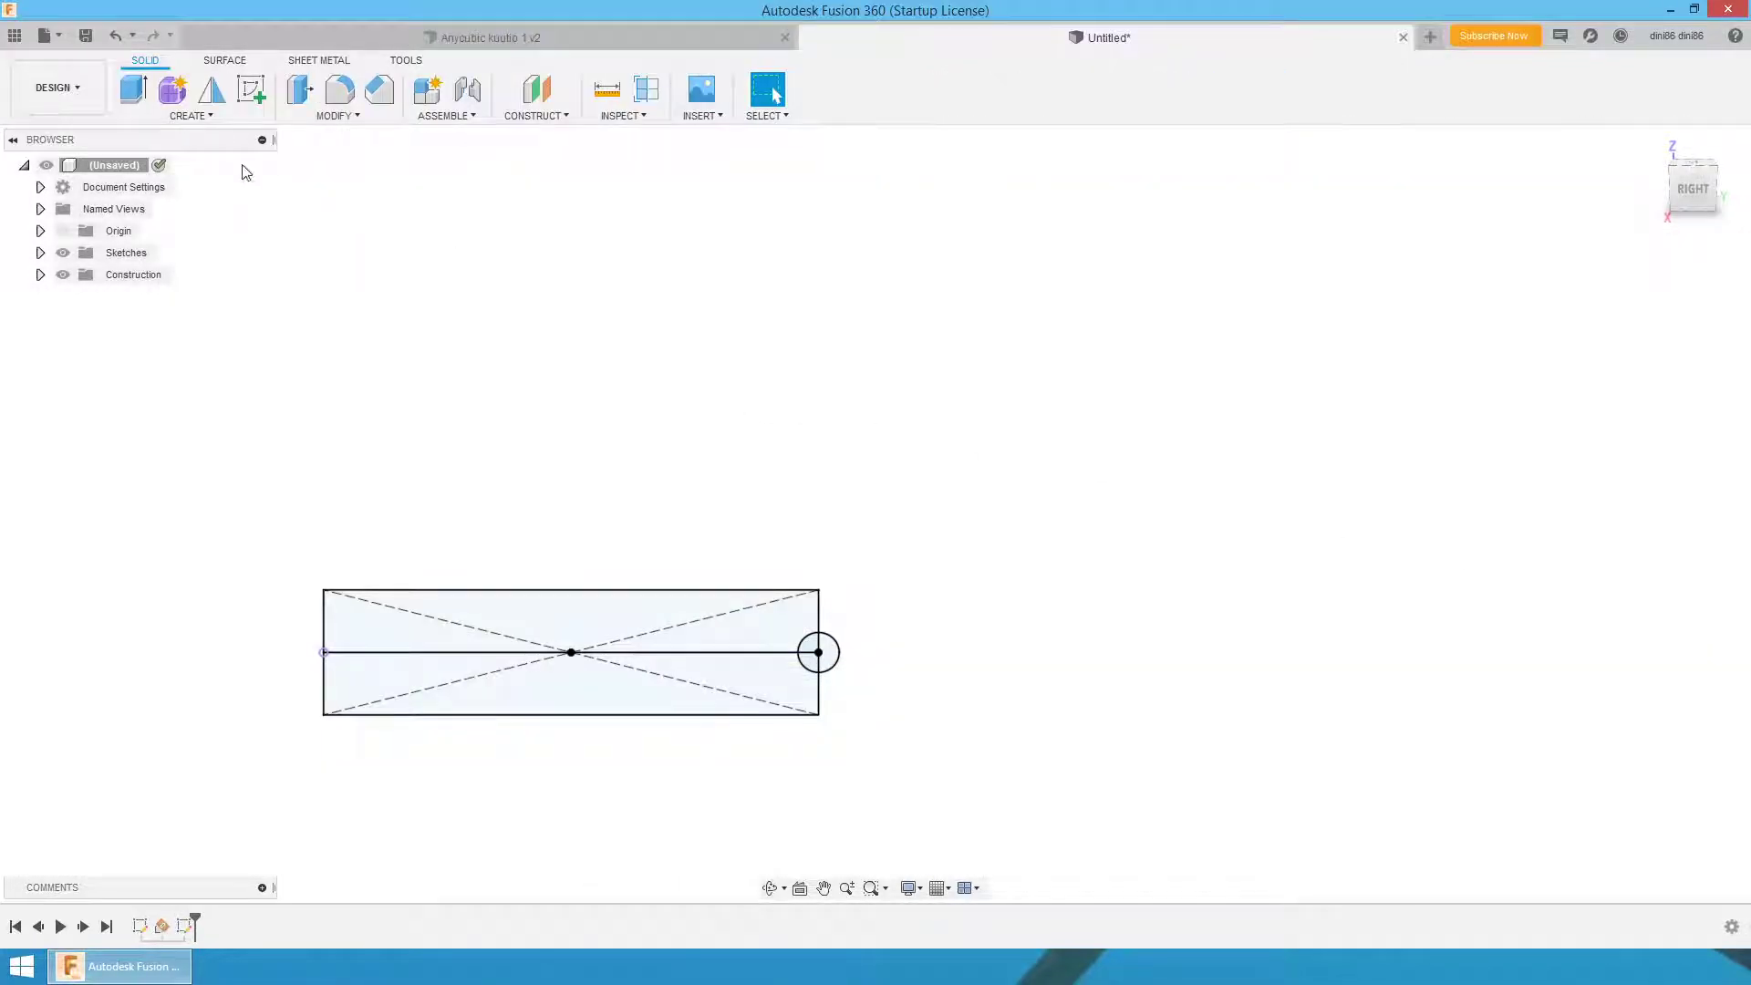
- Sweep the 5 mm circle along the square's outline as a new body, using a single path with chain selection
click(190, 116)
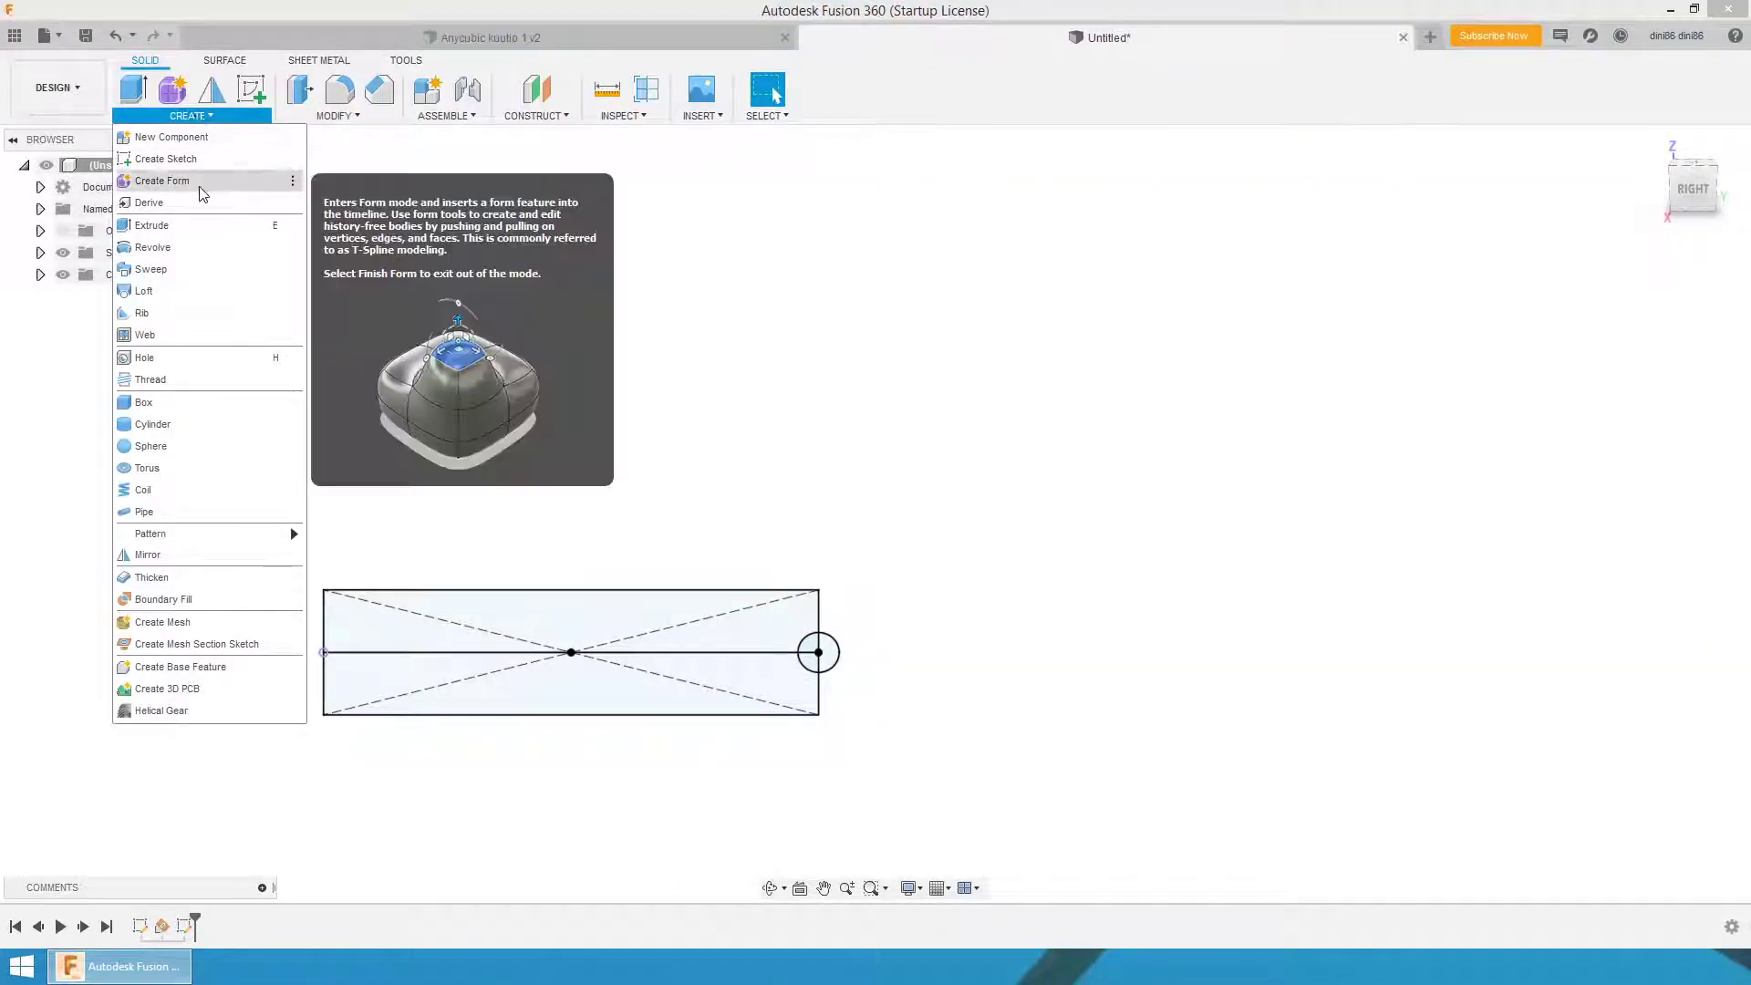
click(178, 271)
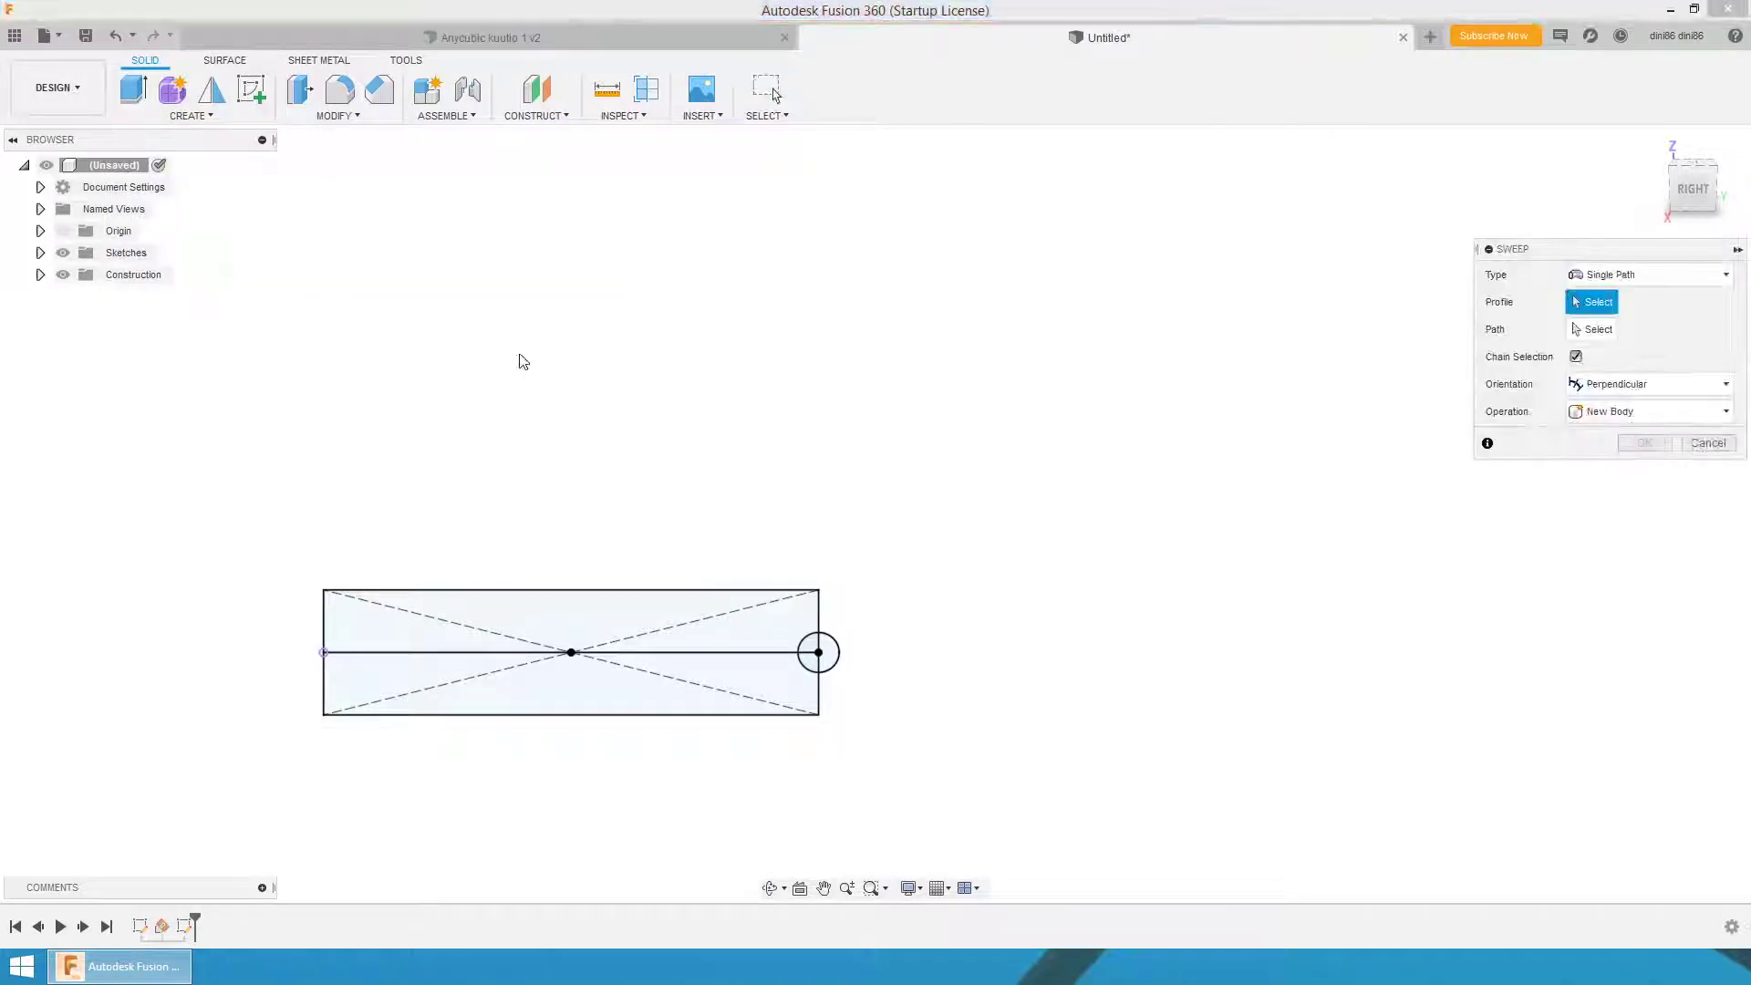
drag(1557, 255, 731, 327)
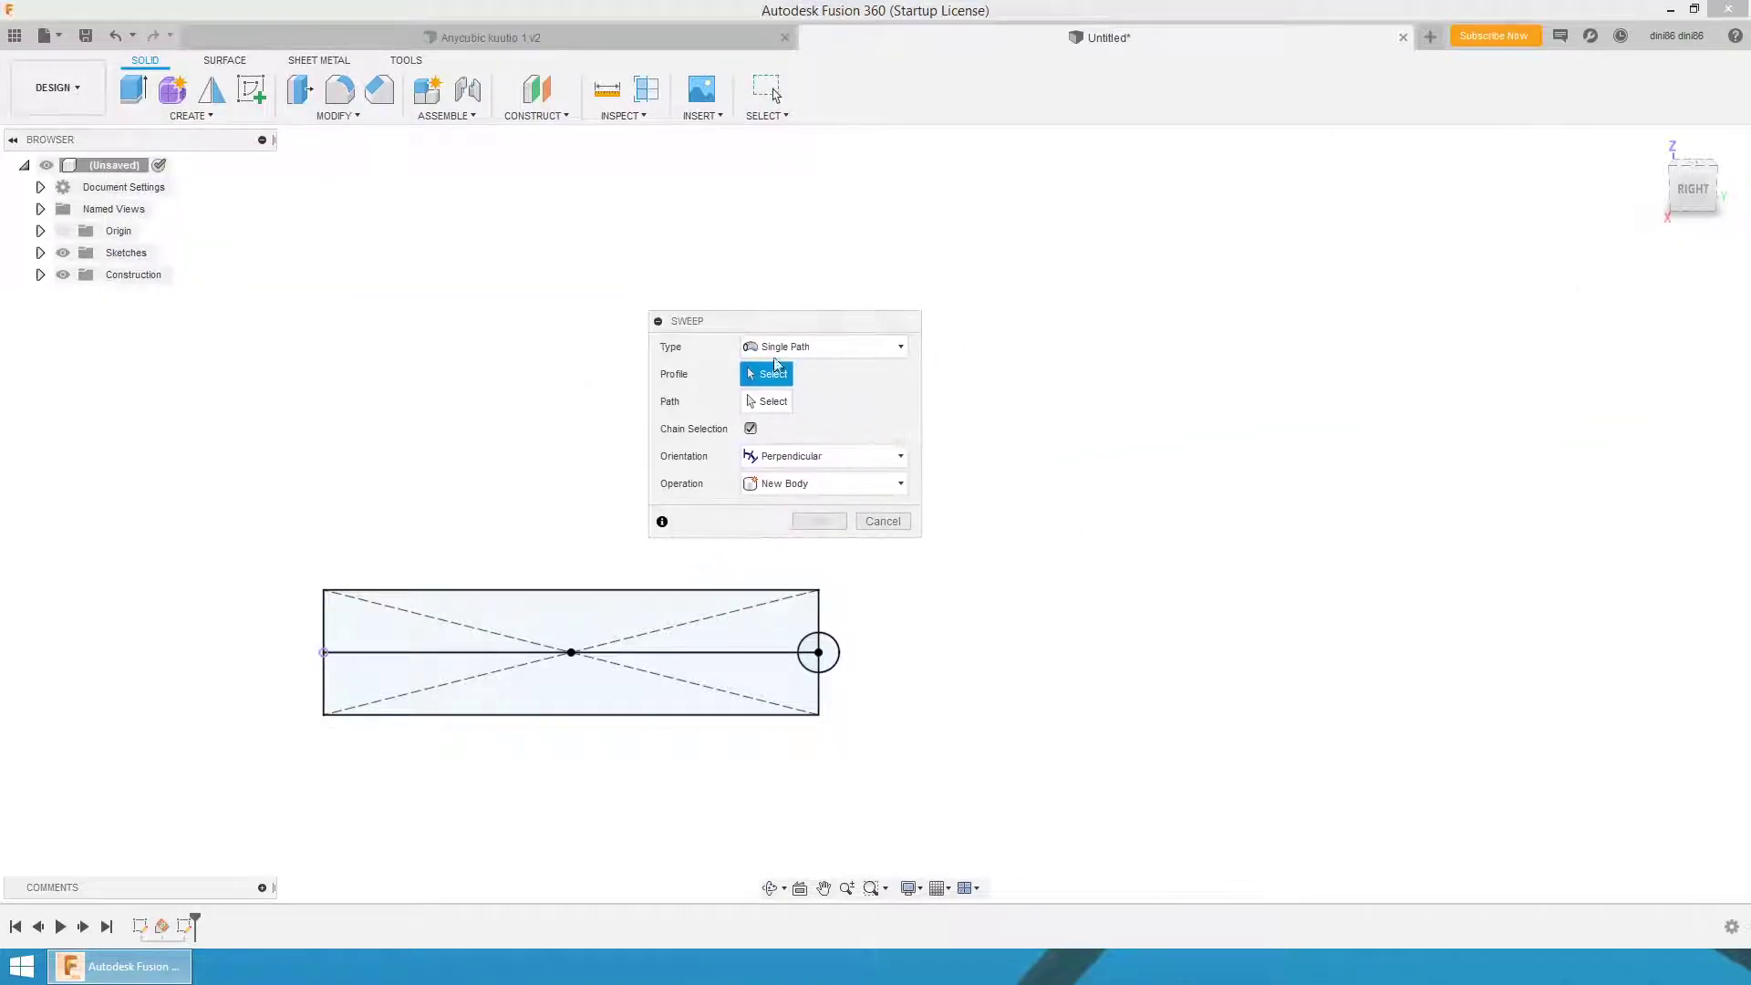
click(828, 656)
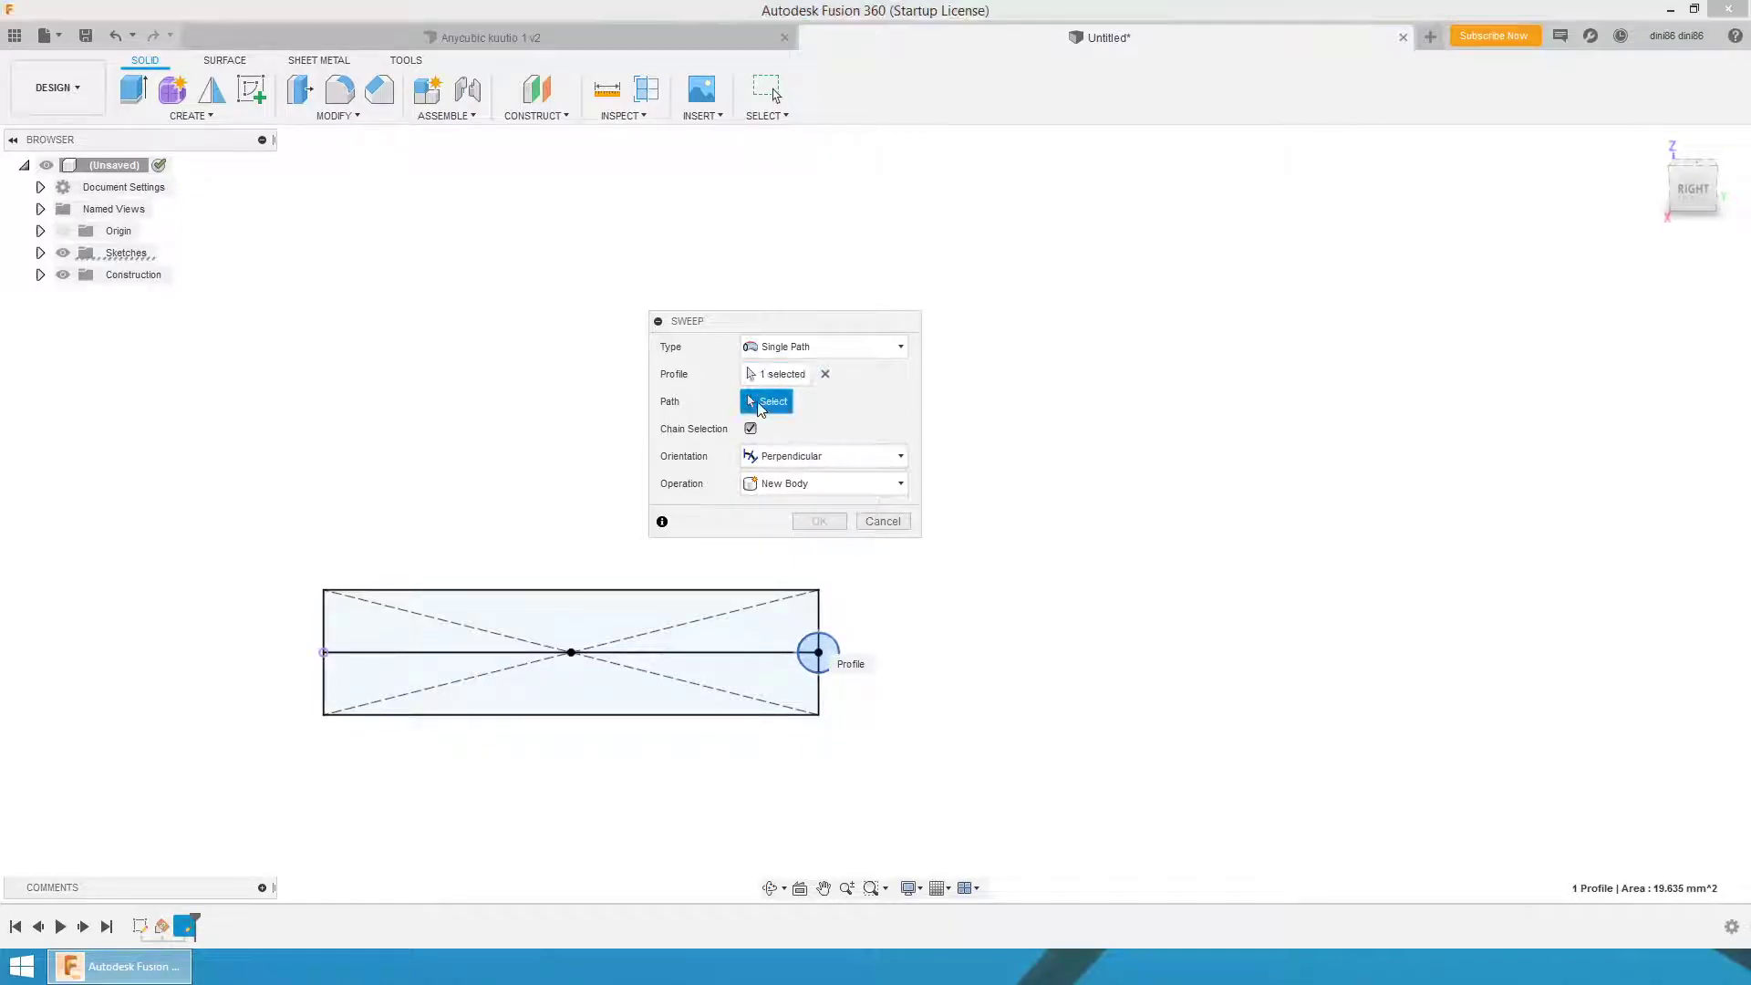
click(820, 607)
shift+middle_drag(1028, 520, 1044, 528)
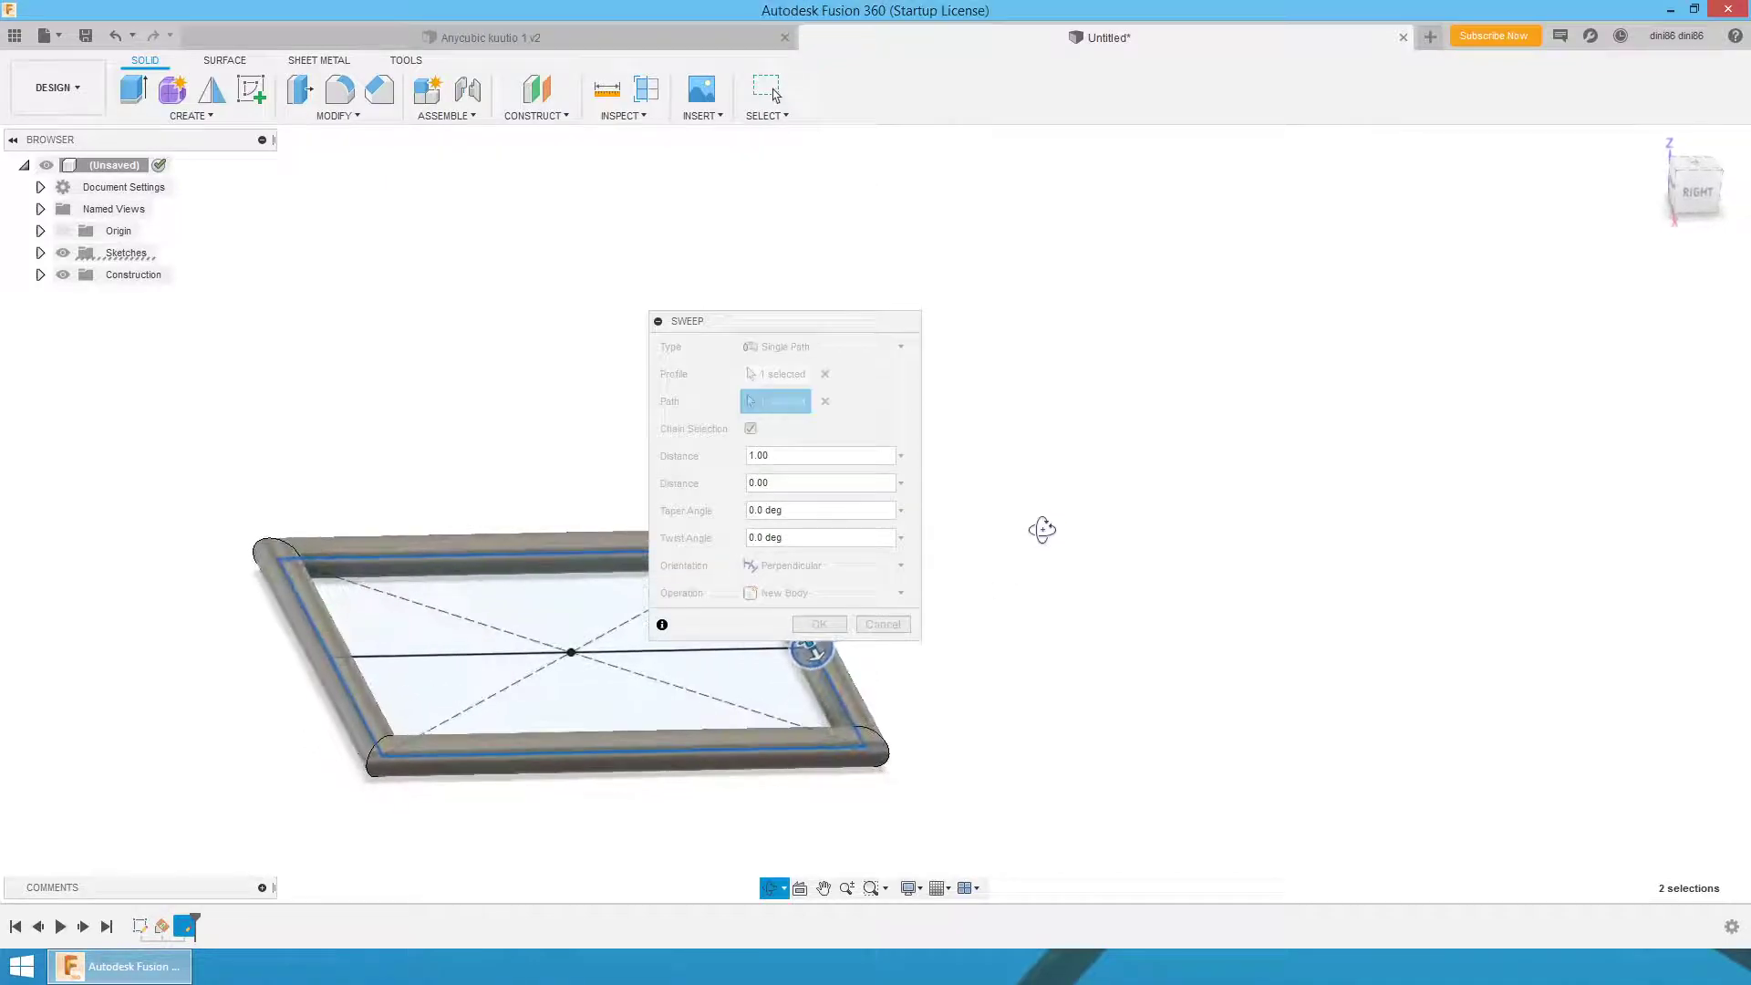
click(818, 625)
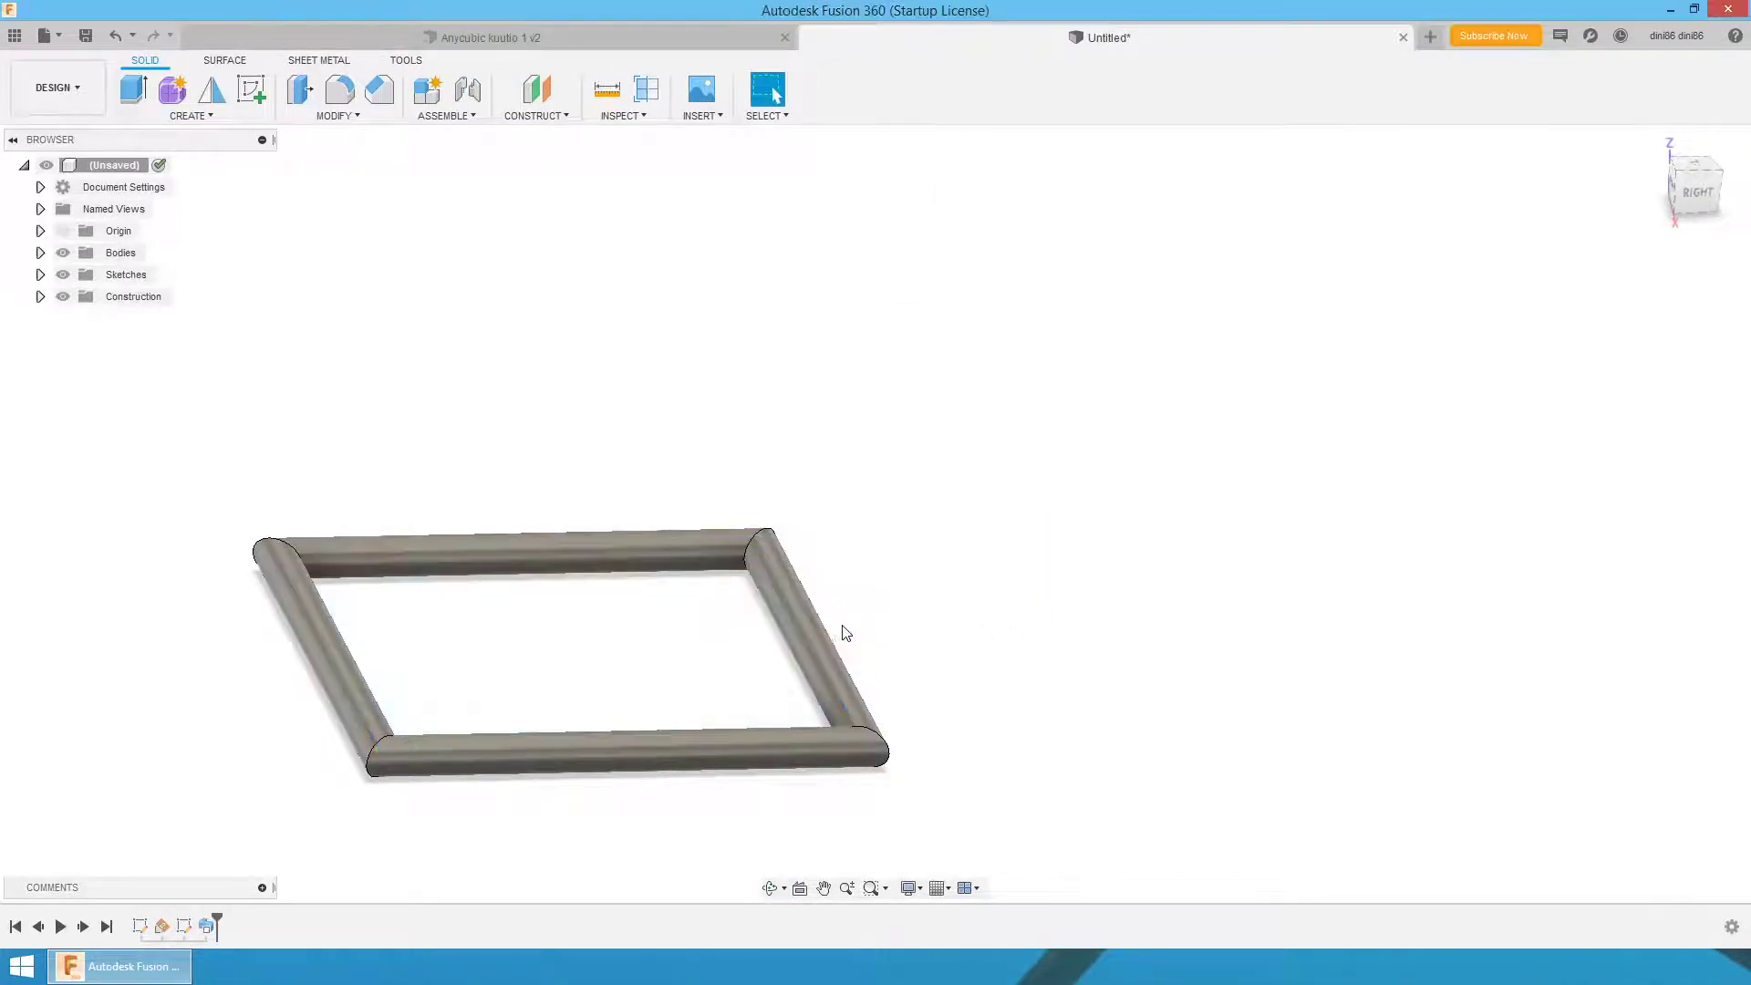
- Start a rectangular pattern of the swept square frame, using the vertical Z axis as its direction
click(208, 119)
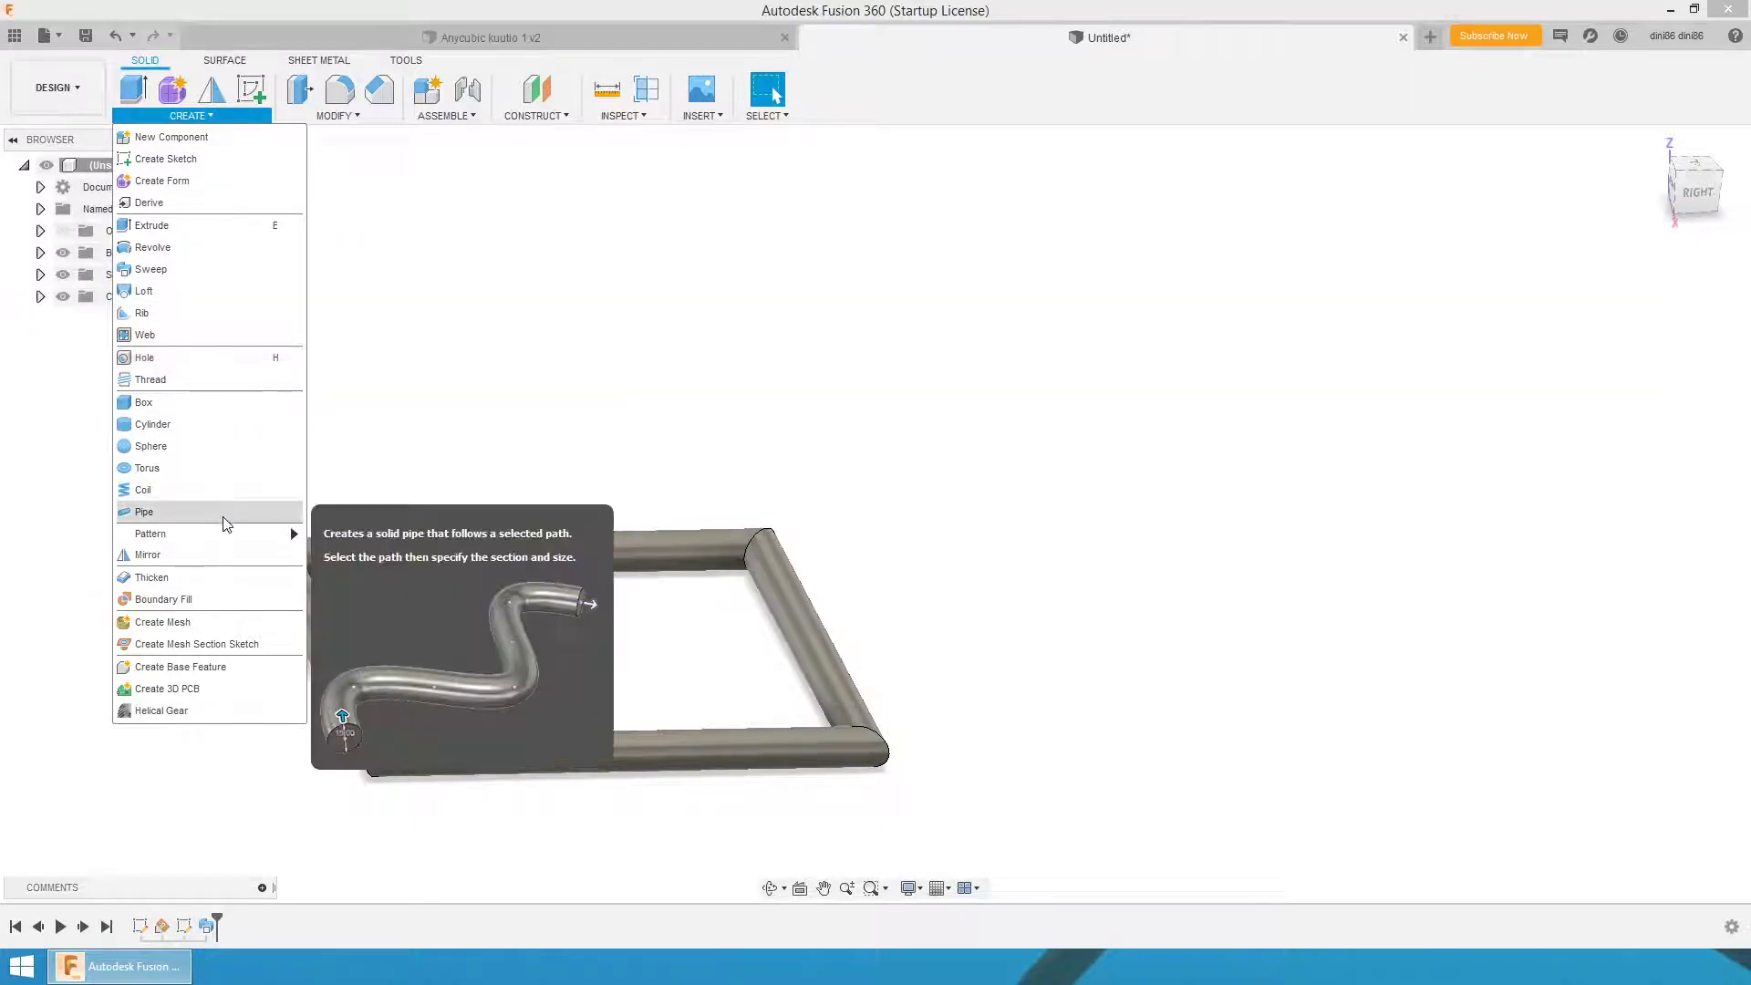
mouse_move(224, 539)
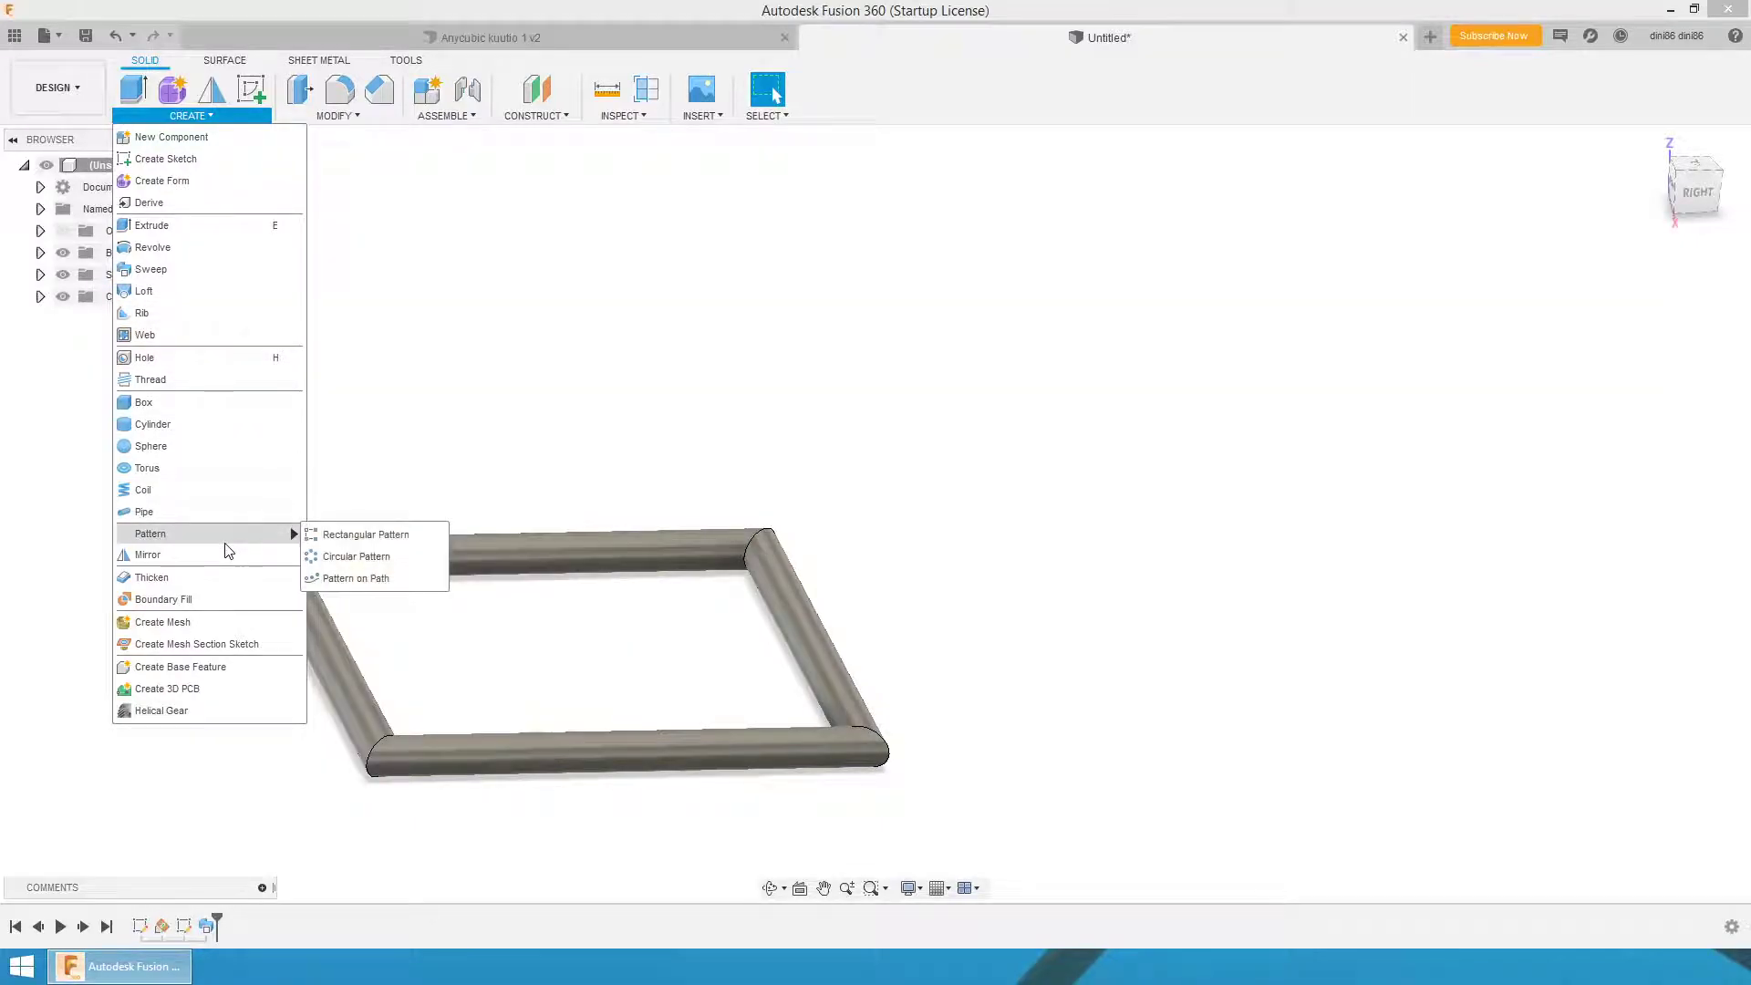
click(374, 536)
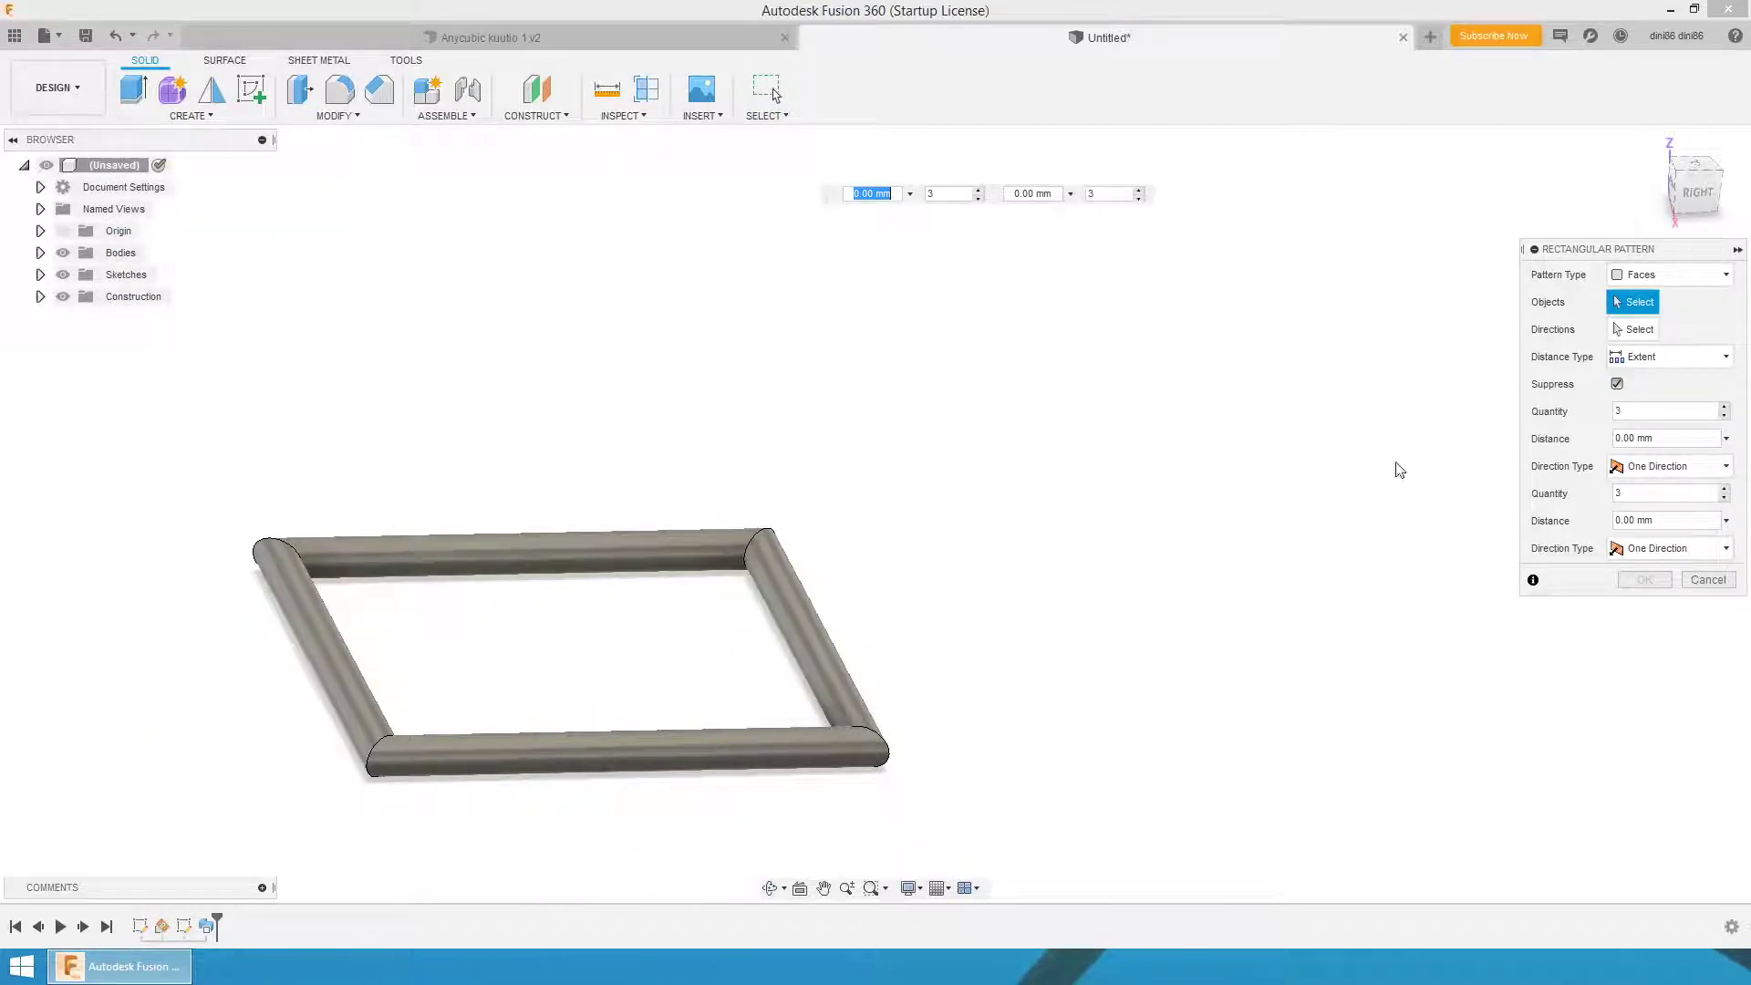
click(208, 927)
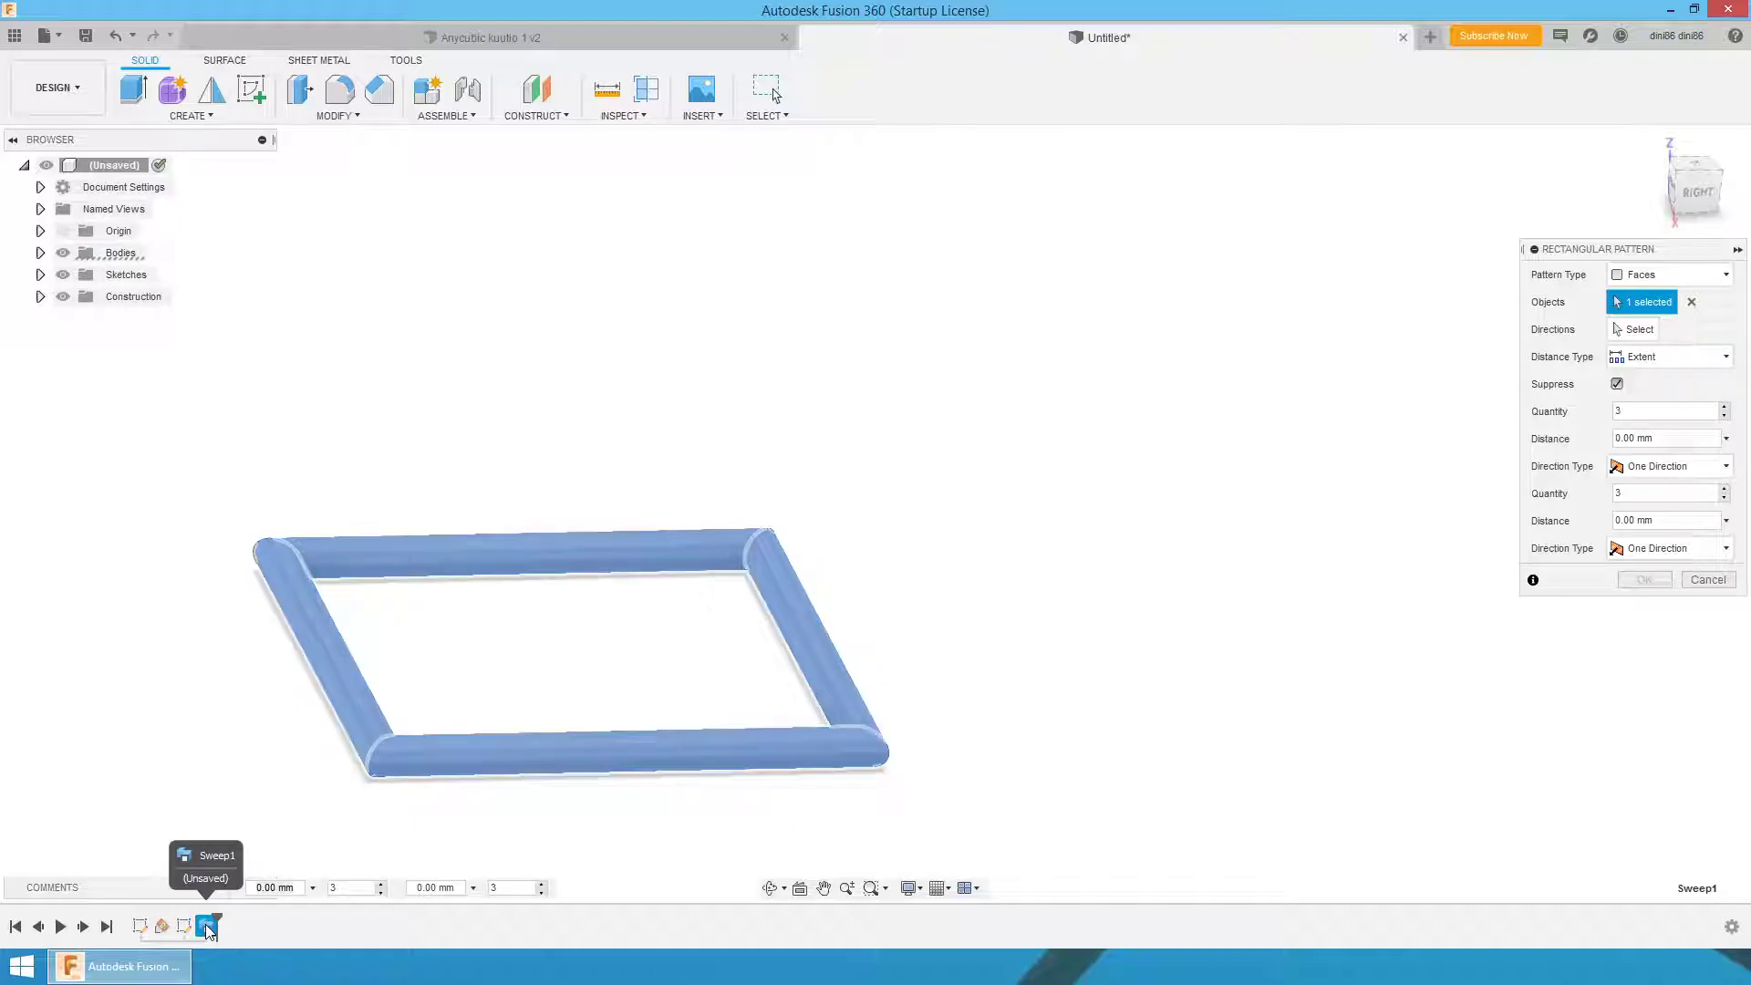
click(1621, 329)
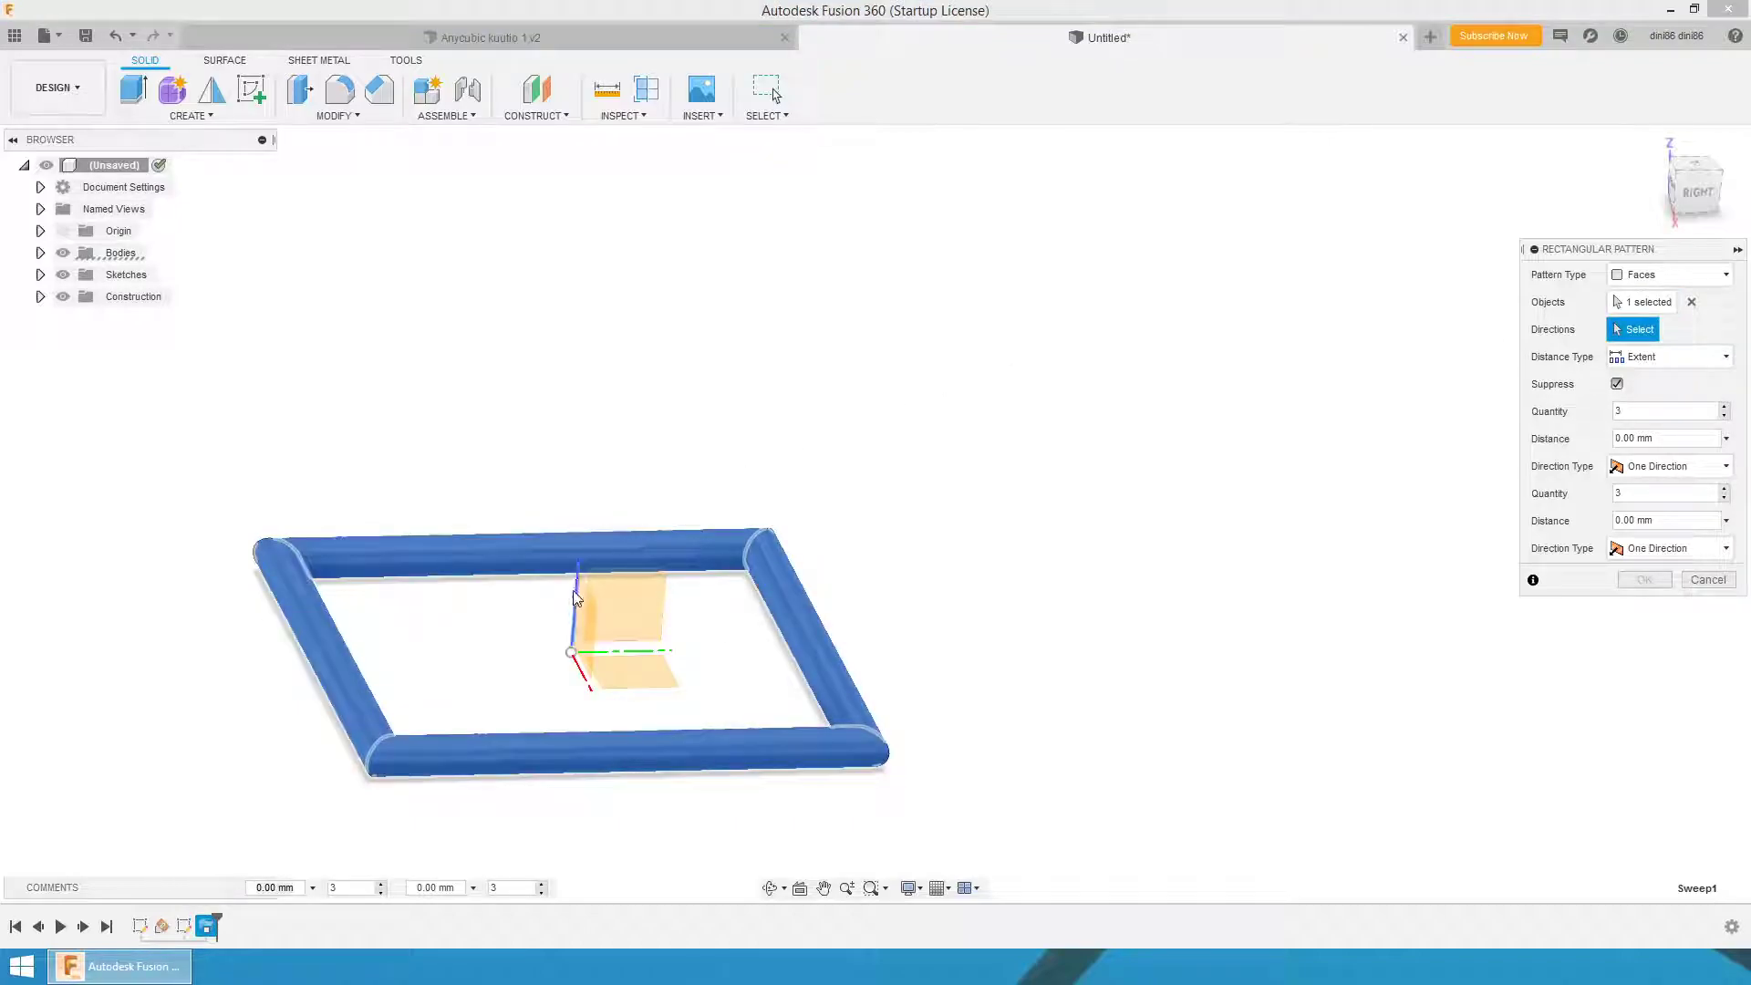
click(575, 597)
- Set the frame pattern to a quantity of 5 over a 60 mm extent and create it
text(12)
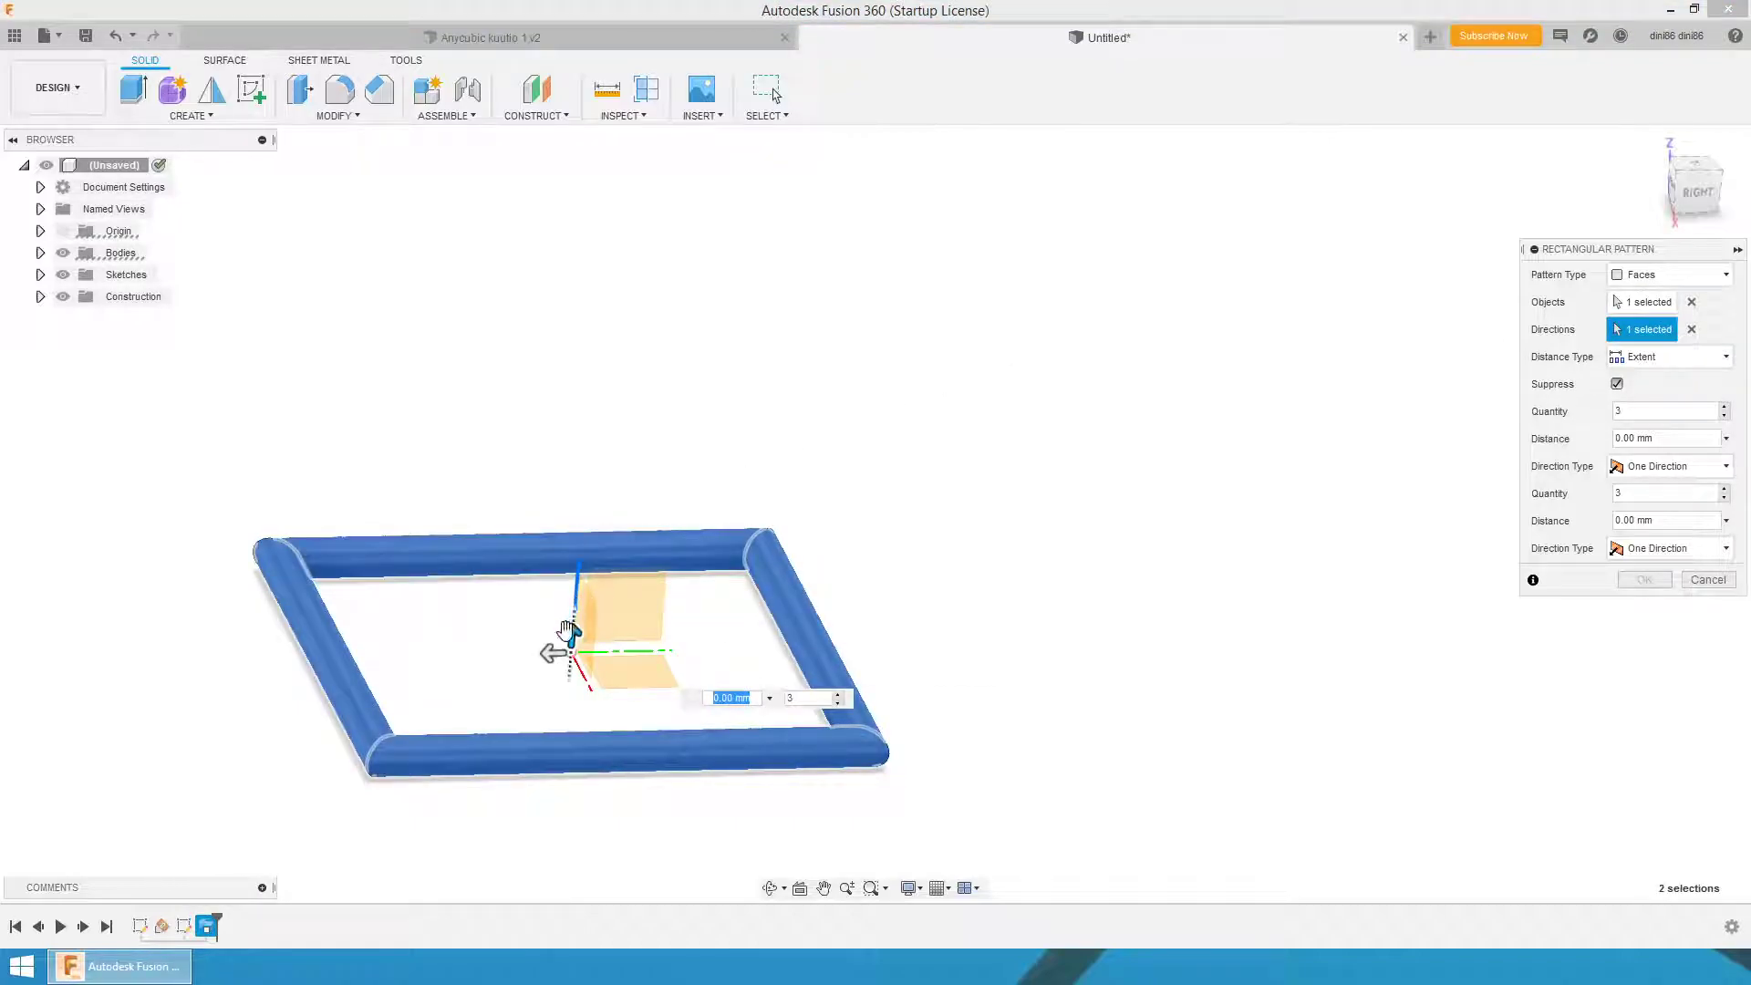
key(Tab)
click(737, 607)
text(60)
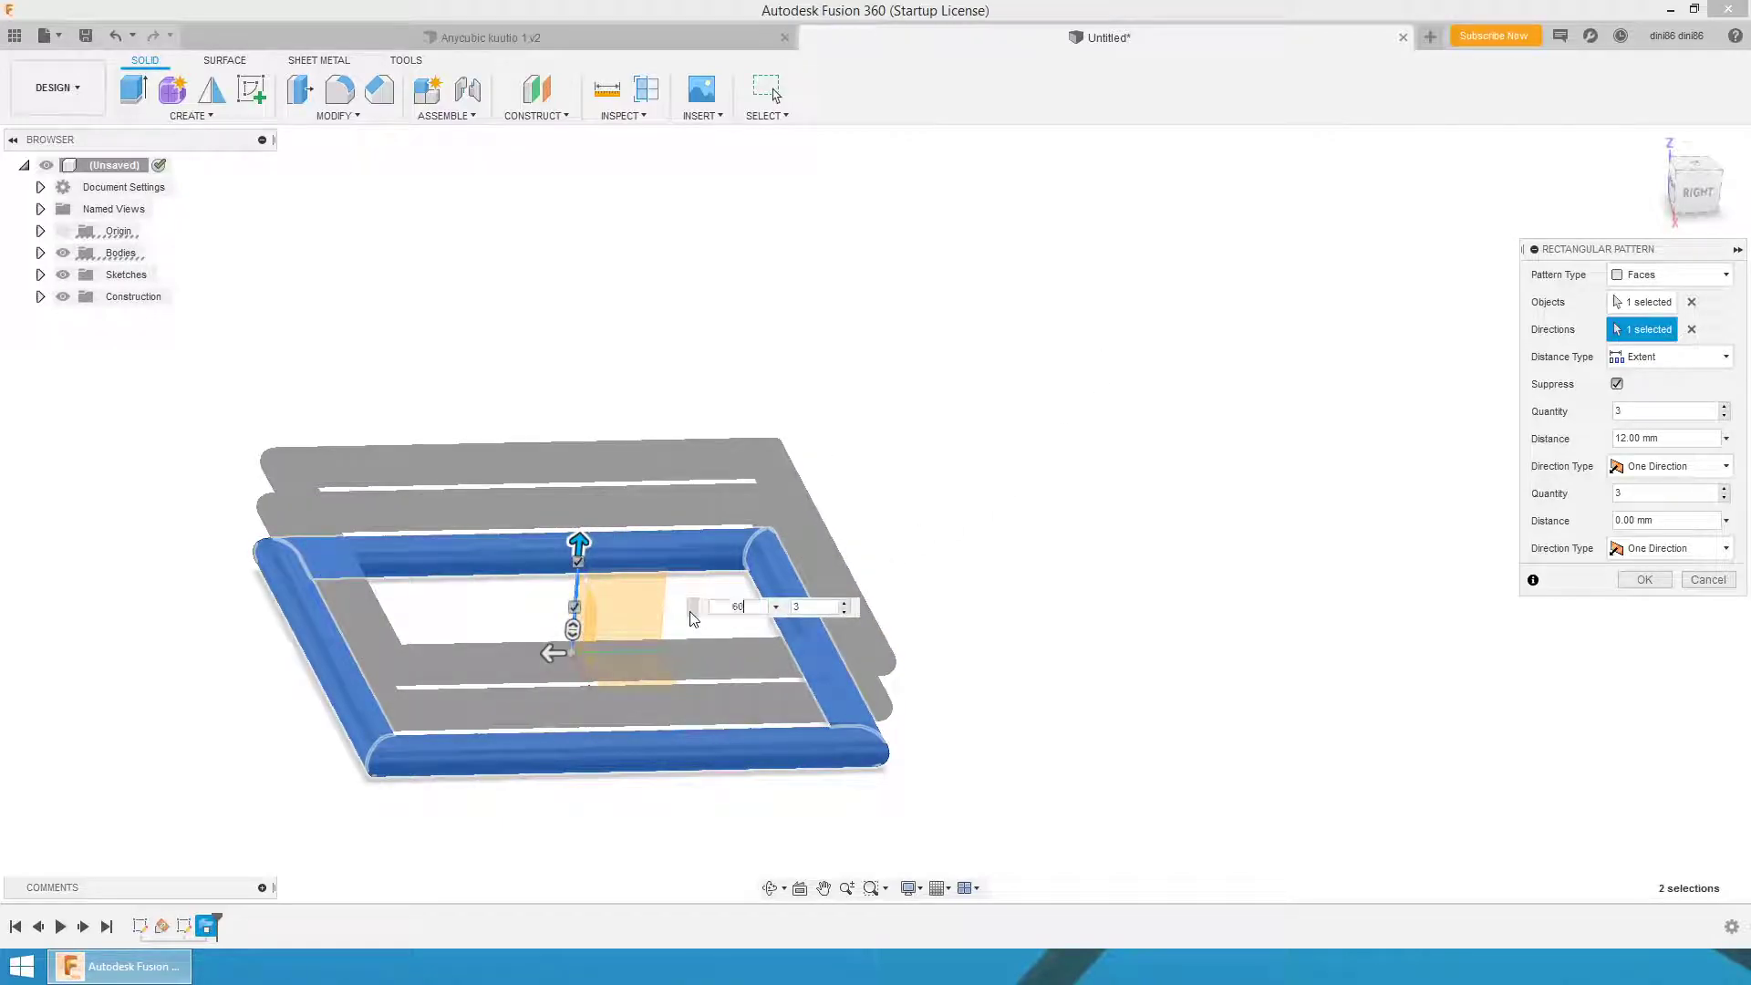
key(Return)
key(Tab)
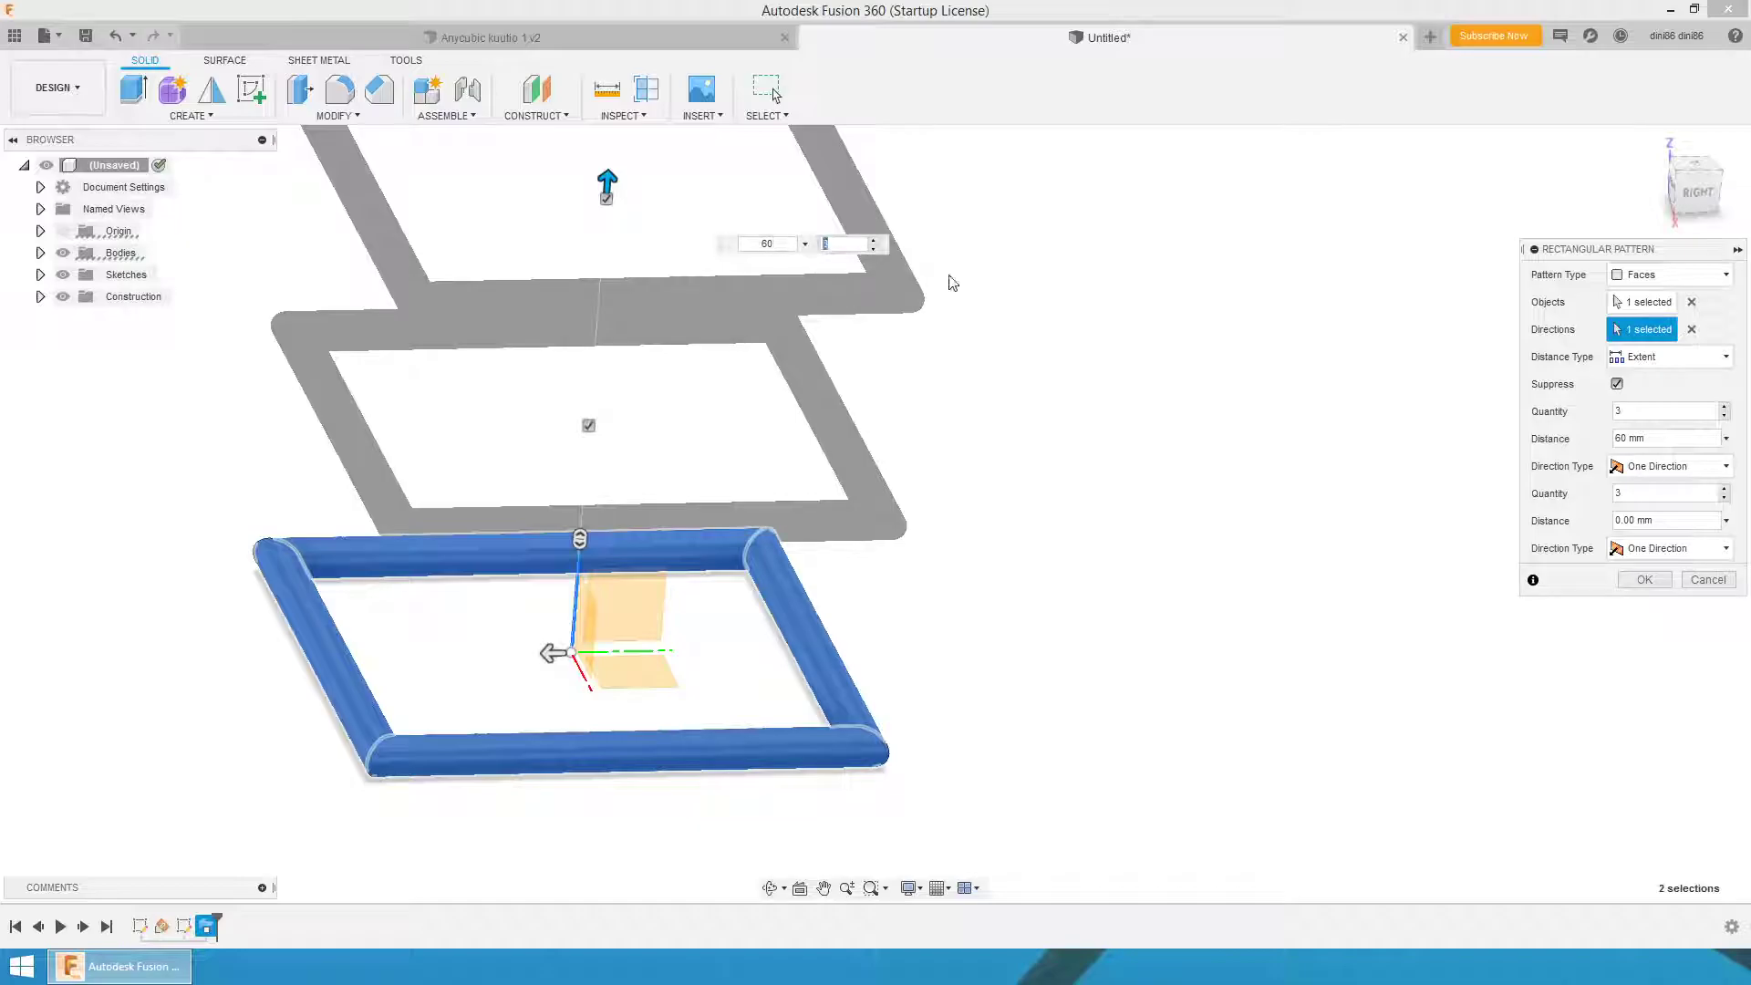
key(Return)
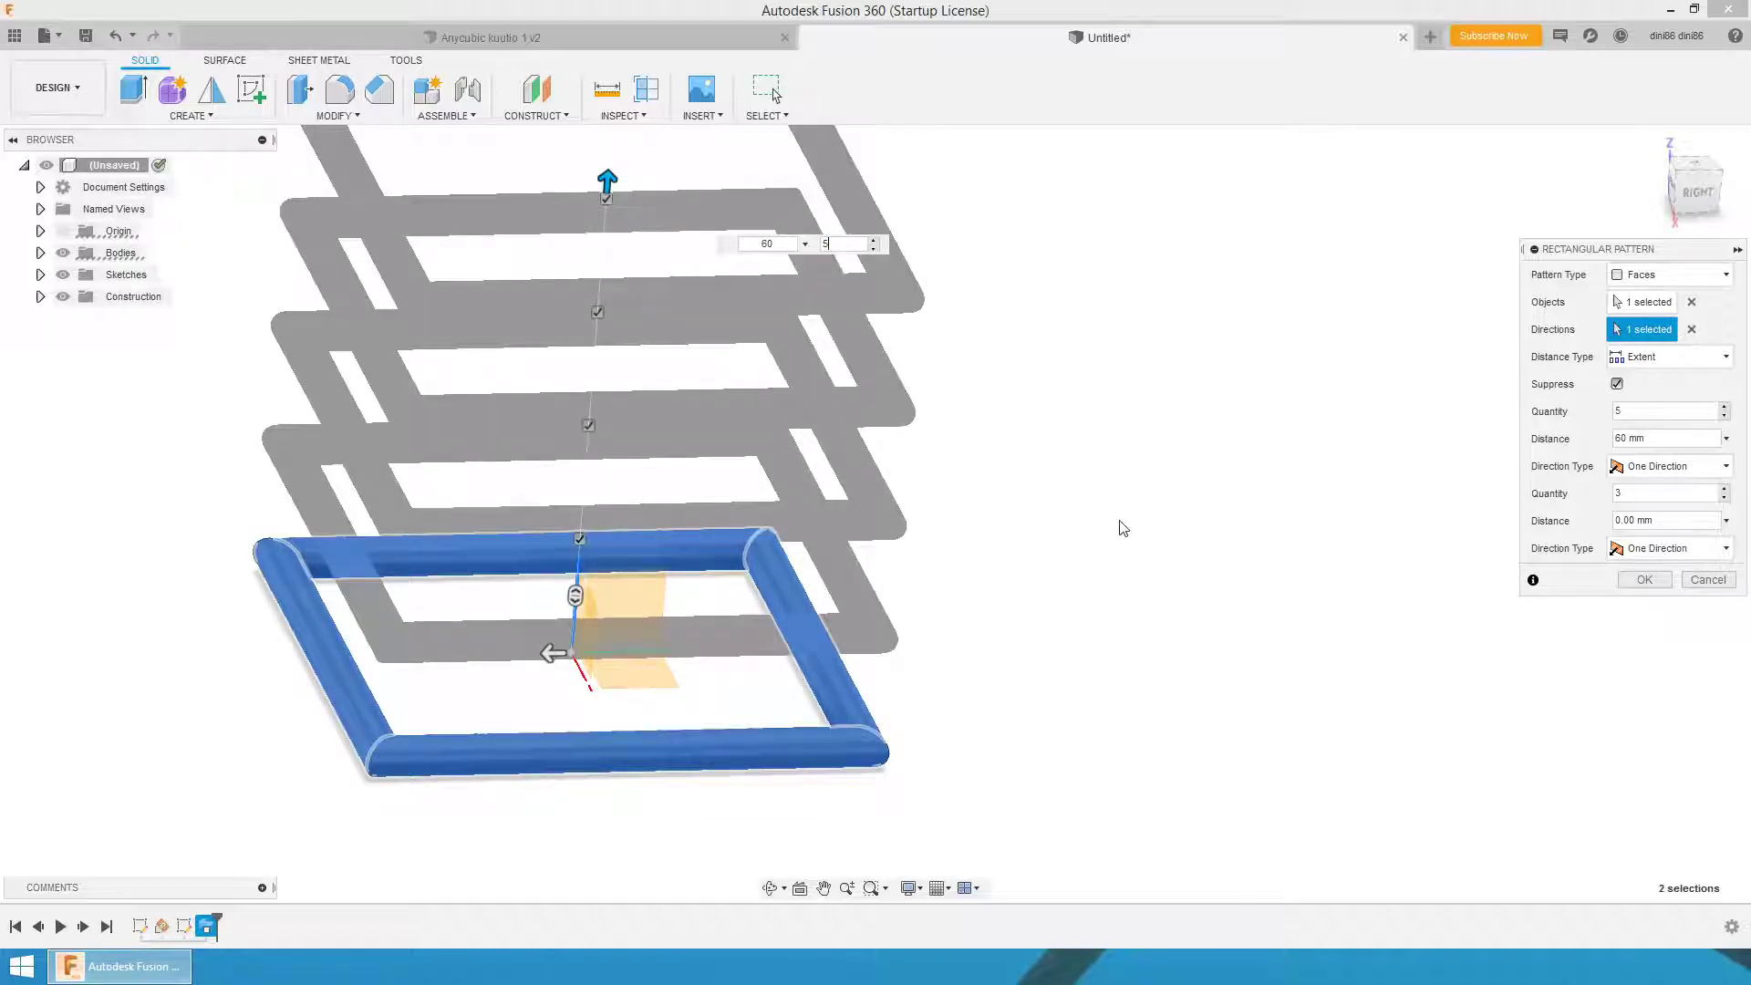
click(1645, 579)
- Start a sketch on the horizontal origin plane, with the bodies hidden and the square's sketch shown
shift+middle_drag(1283, 566, 1139, 489)
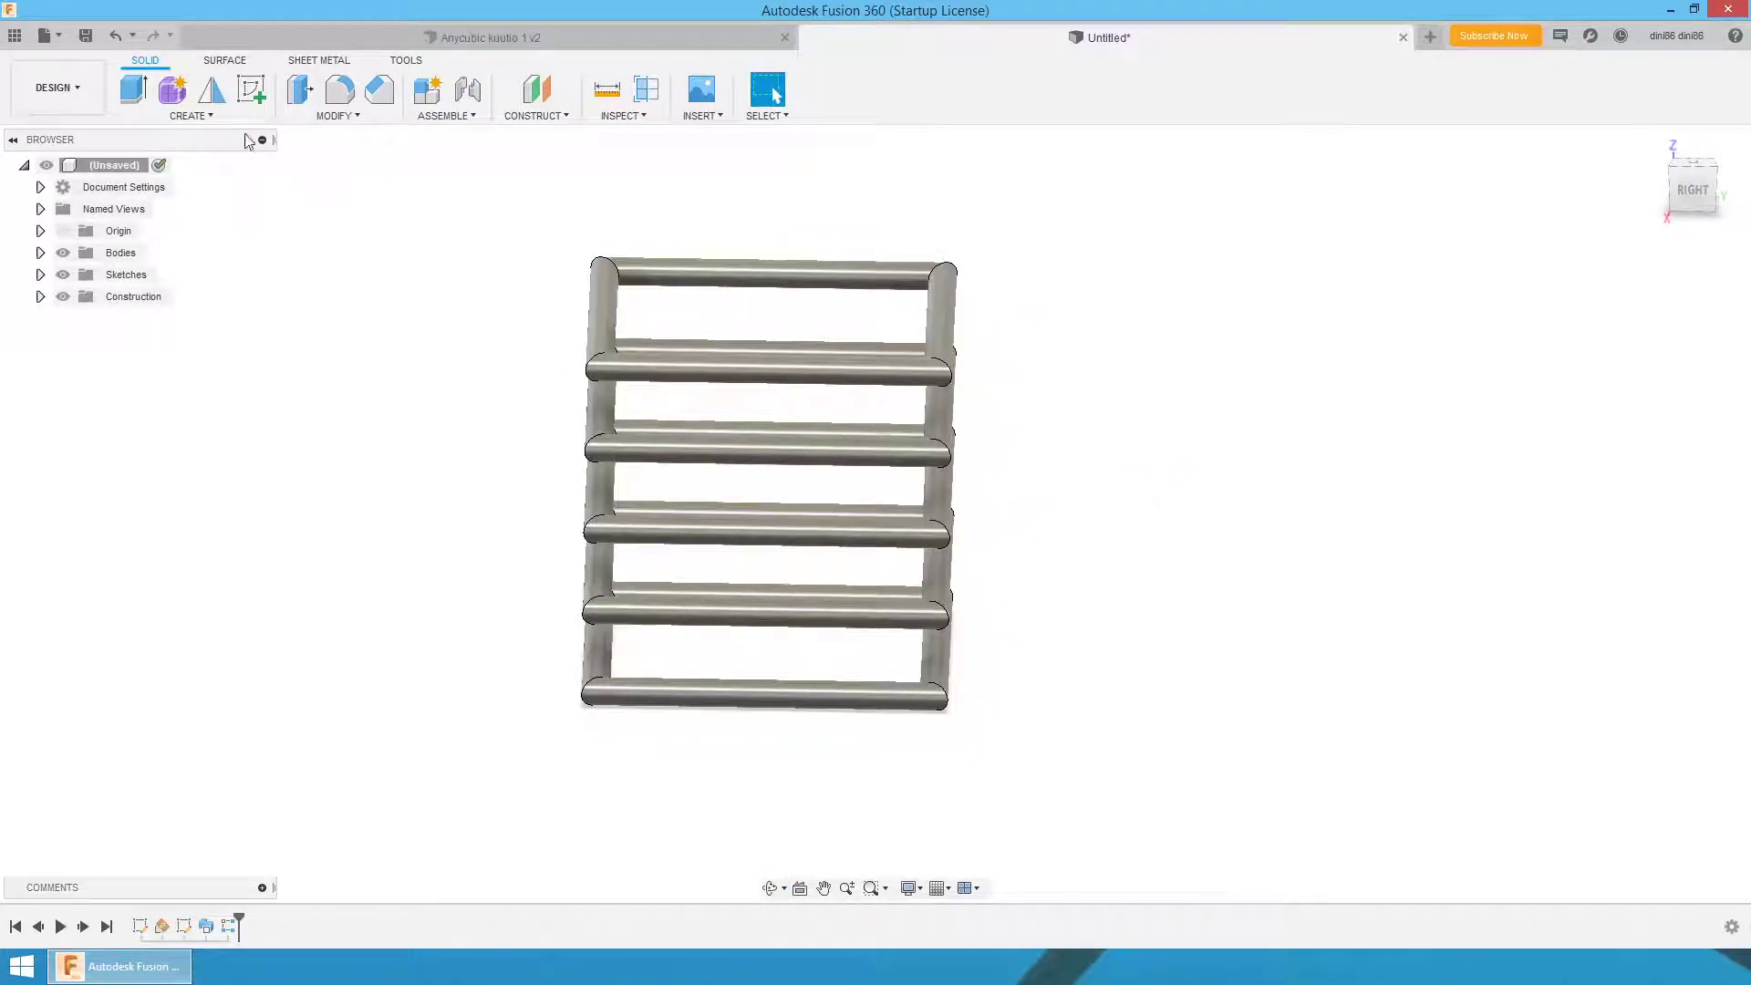
click(251, 89)
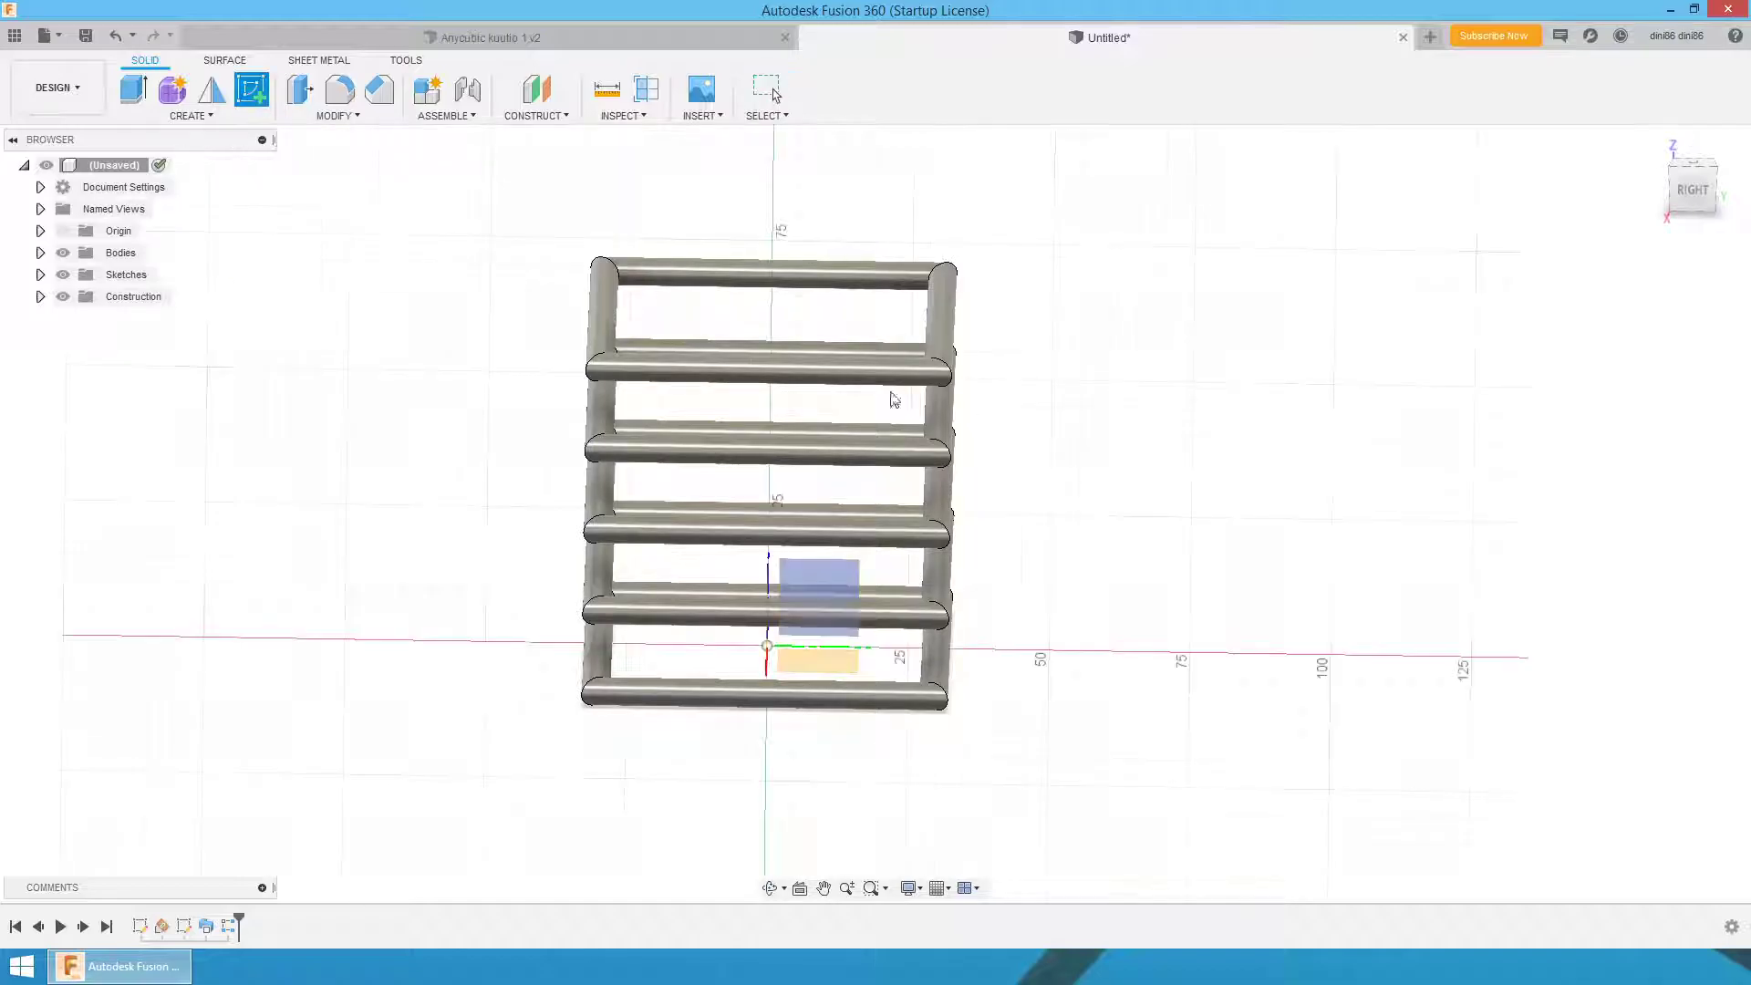
shift+middle_drag(1103, 423, 1122, 529)
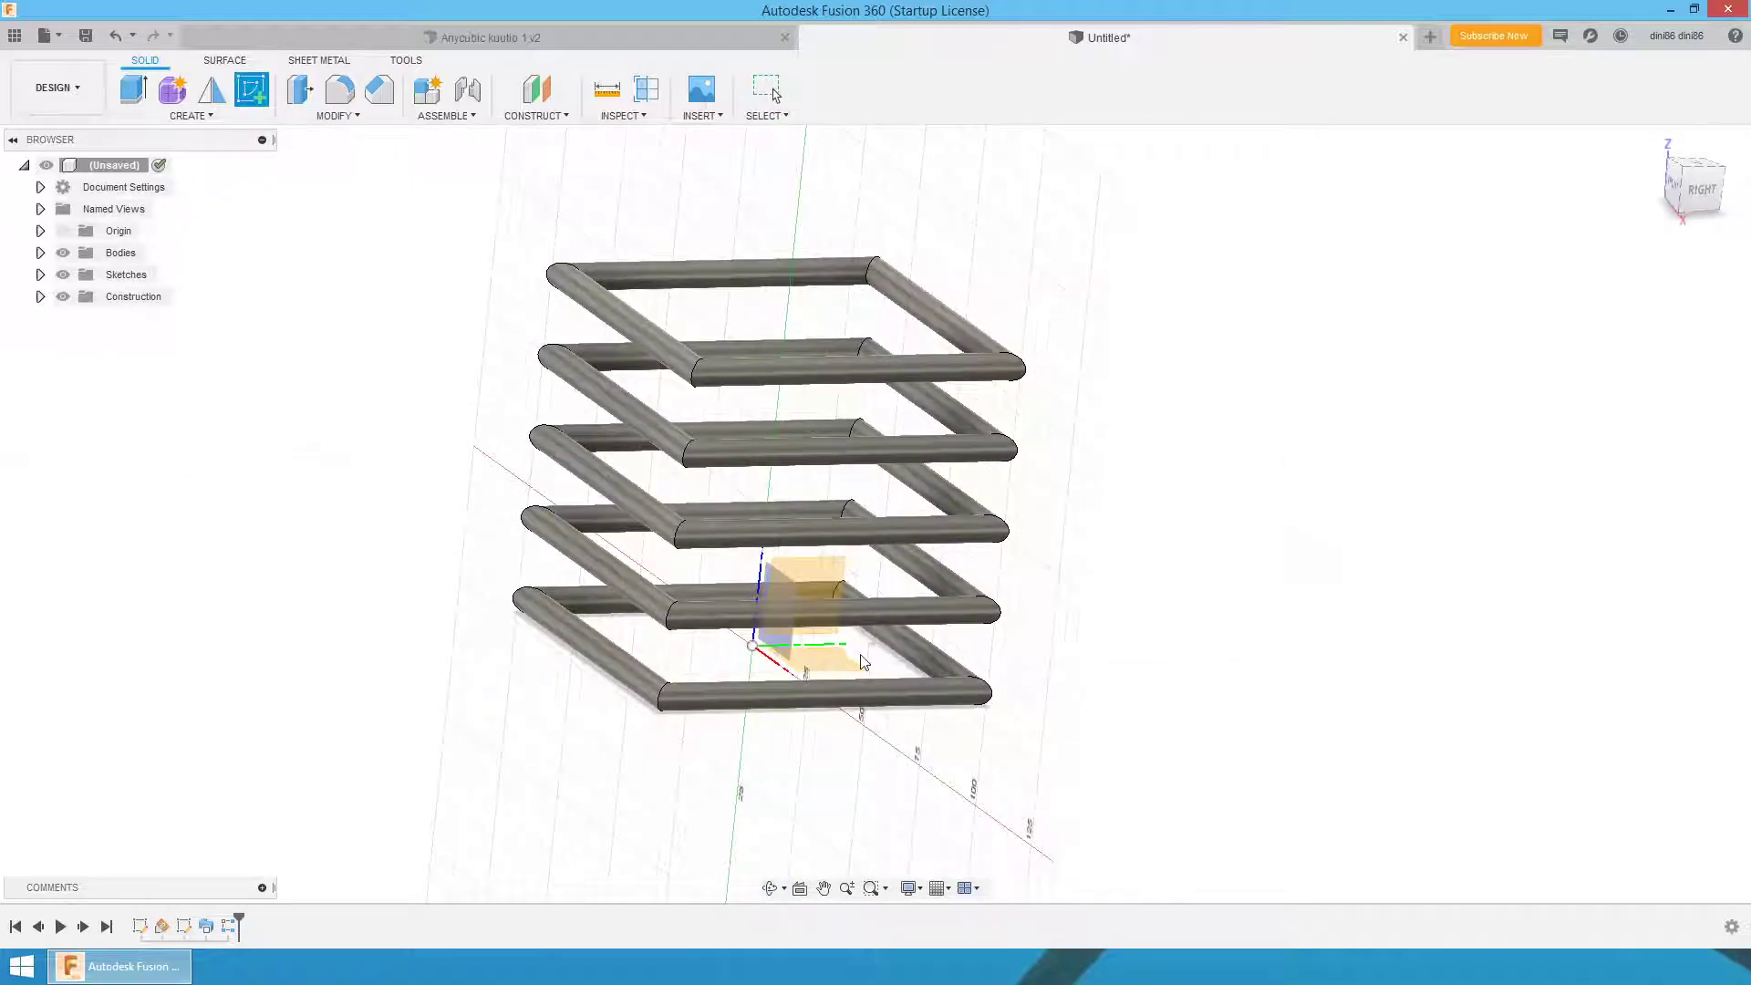
click(834, 663)
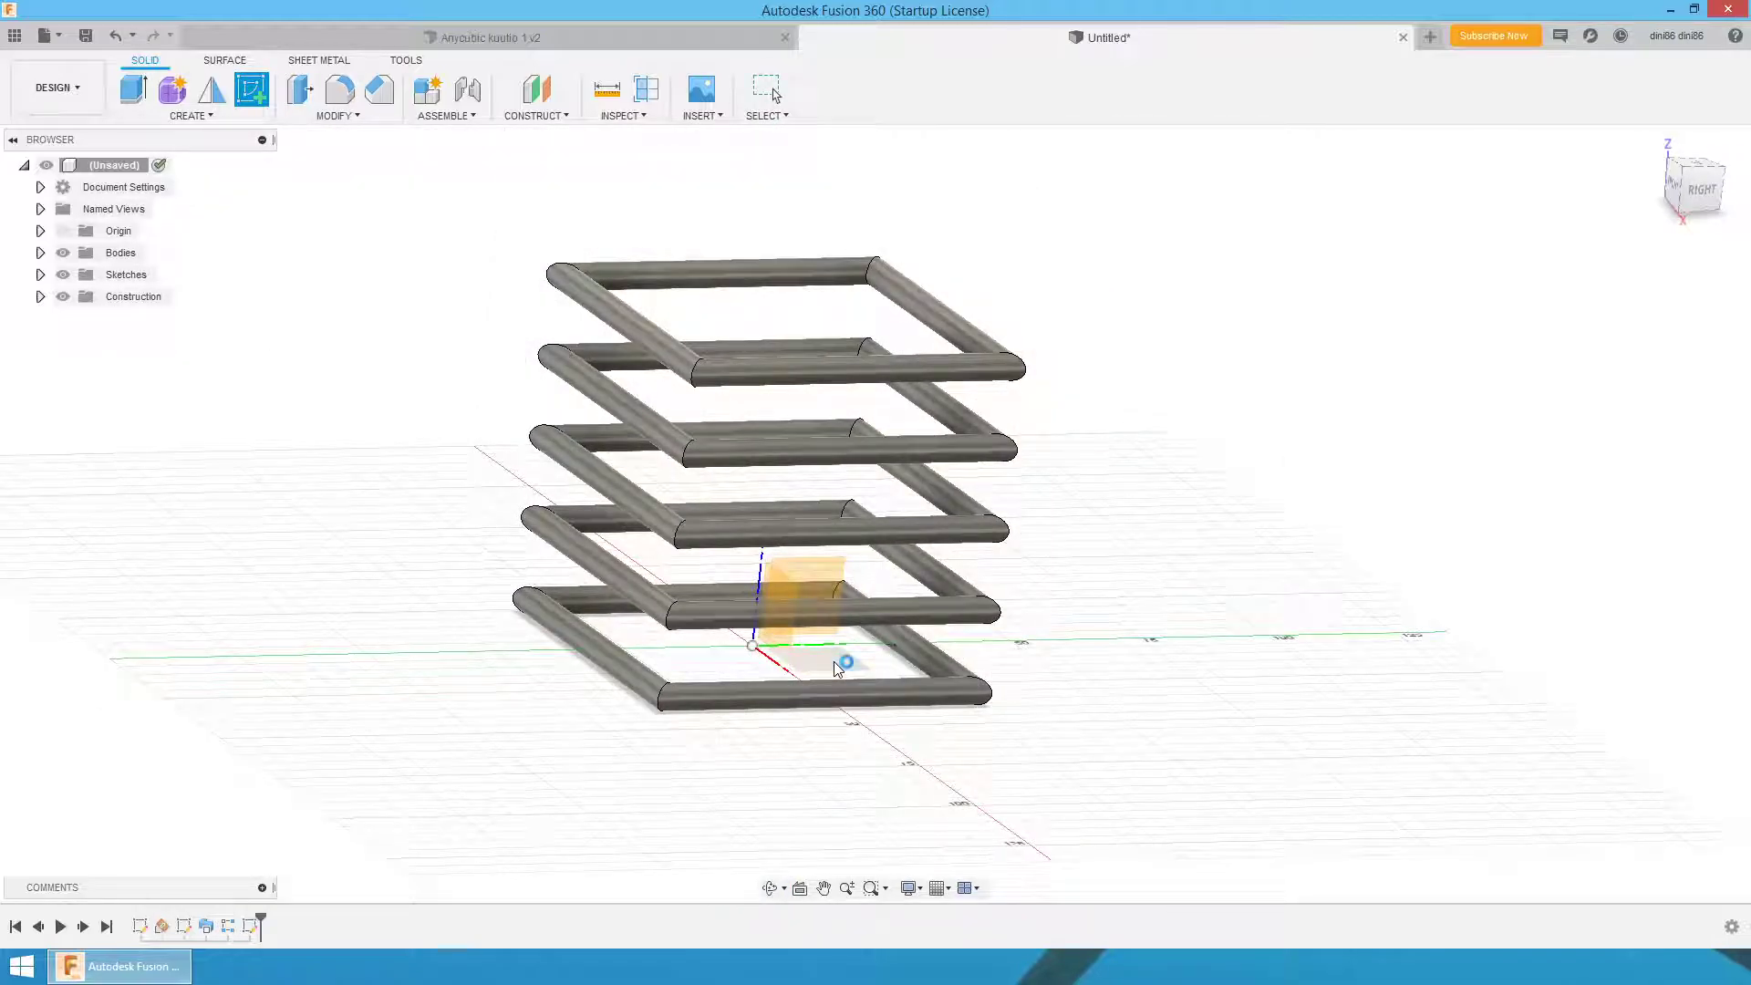
click(63, 252)
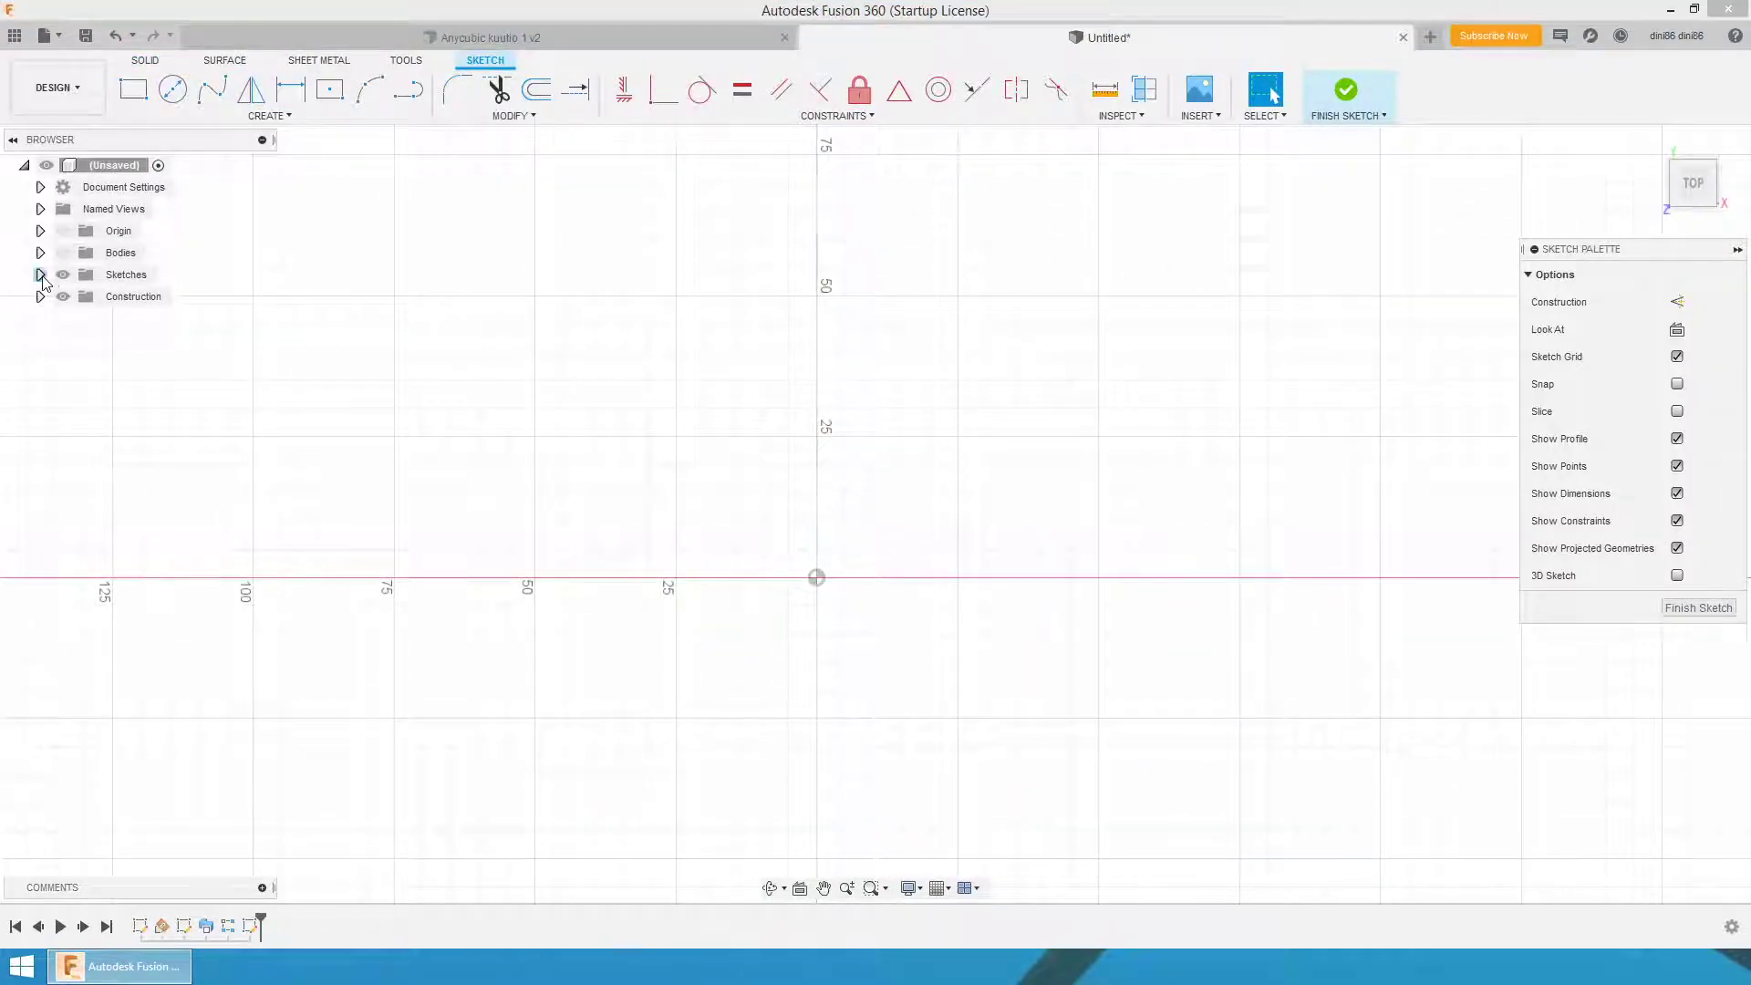
click(40, 274)
click(79, 298)
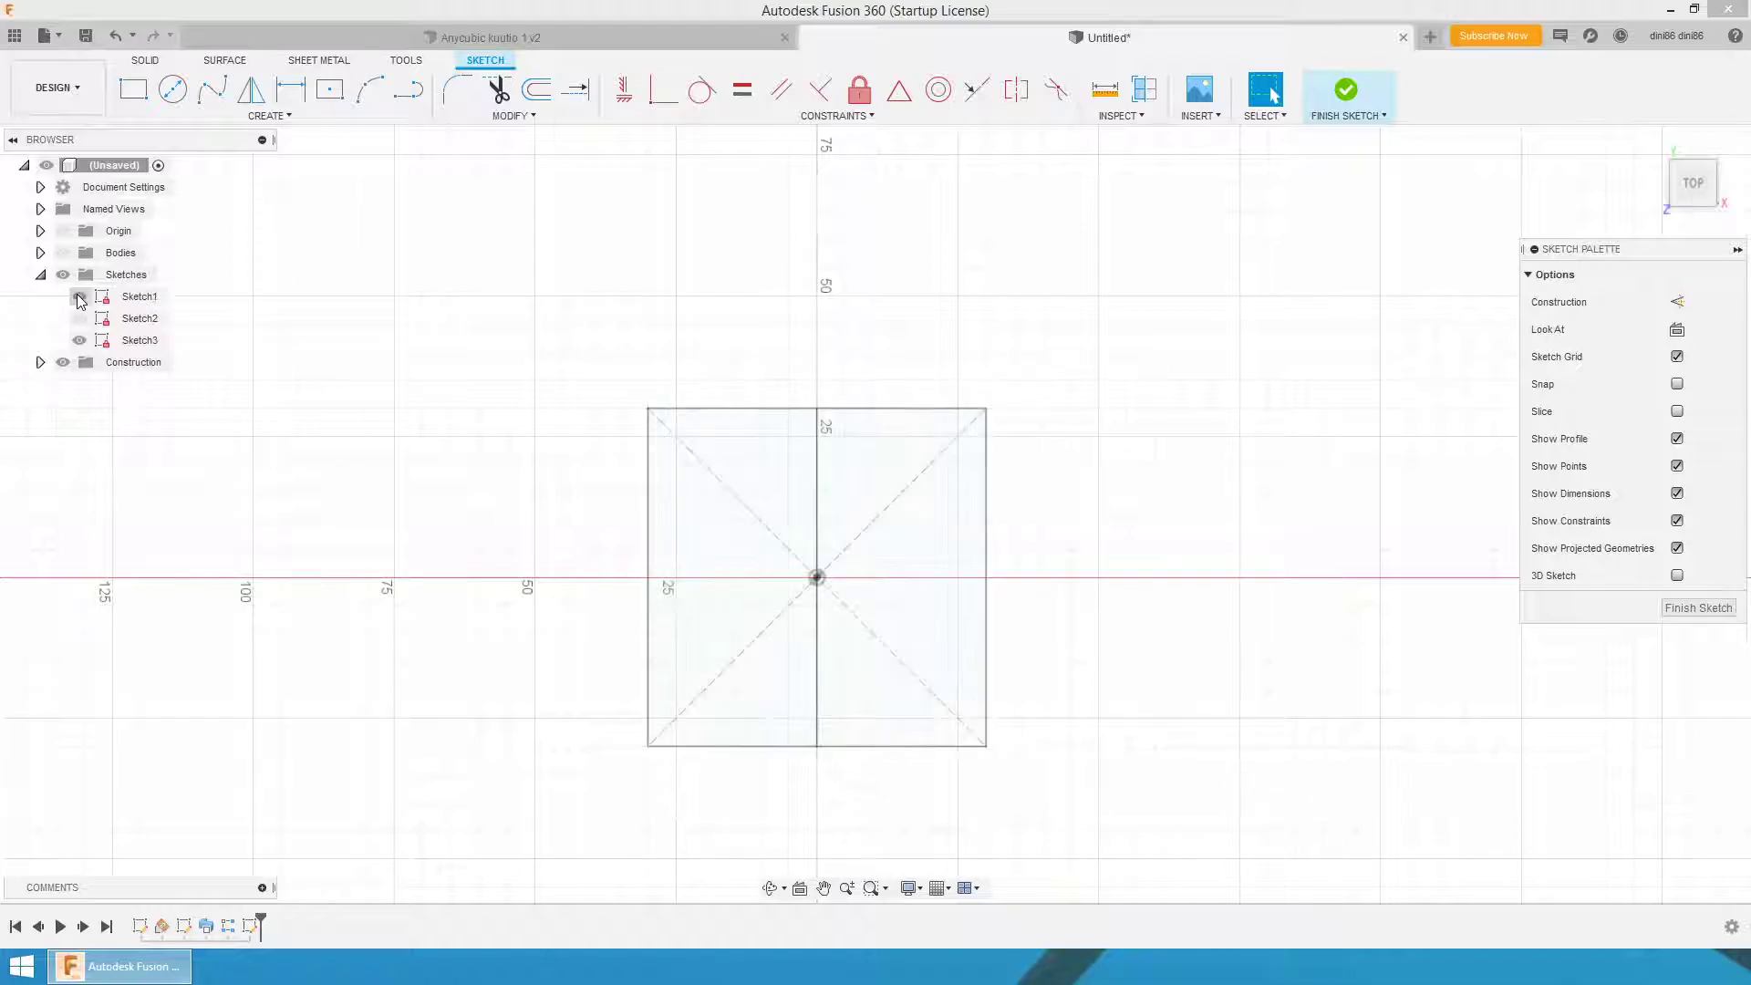
- Project the square's corner on the negative X, positive Y side into the sketch, keeping the projection link
scroll(616, 446, up, 2)
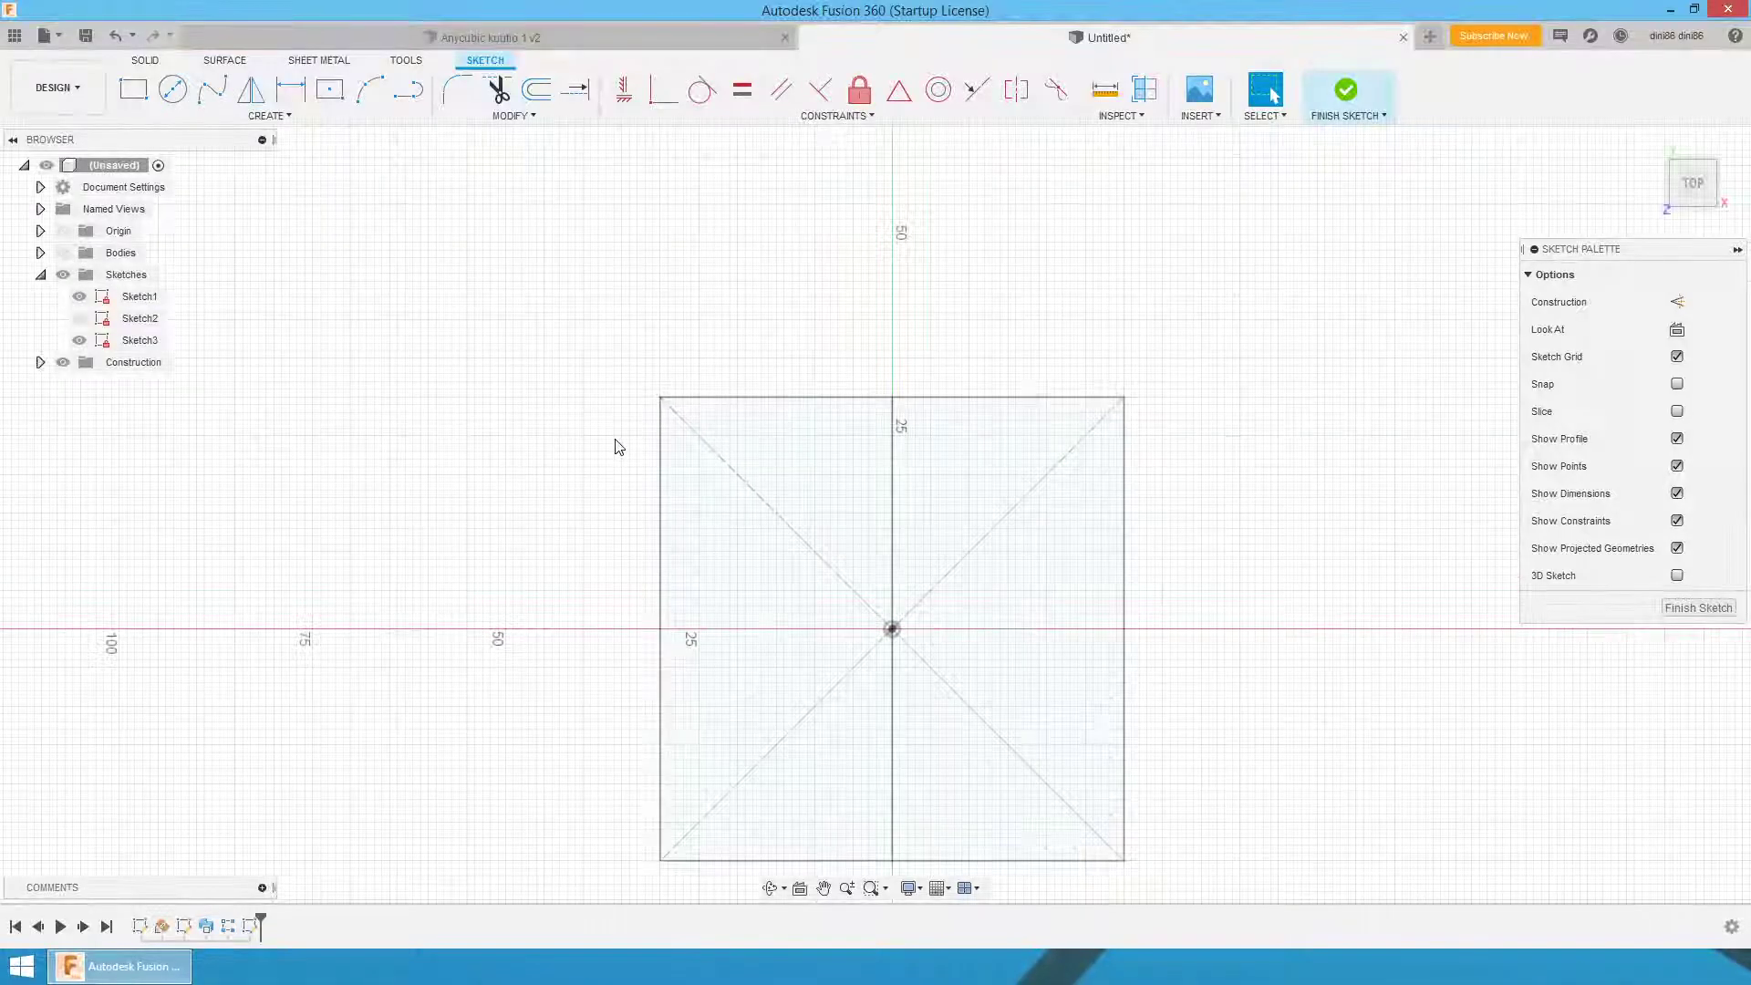
key(p)
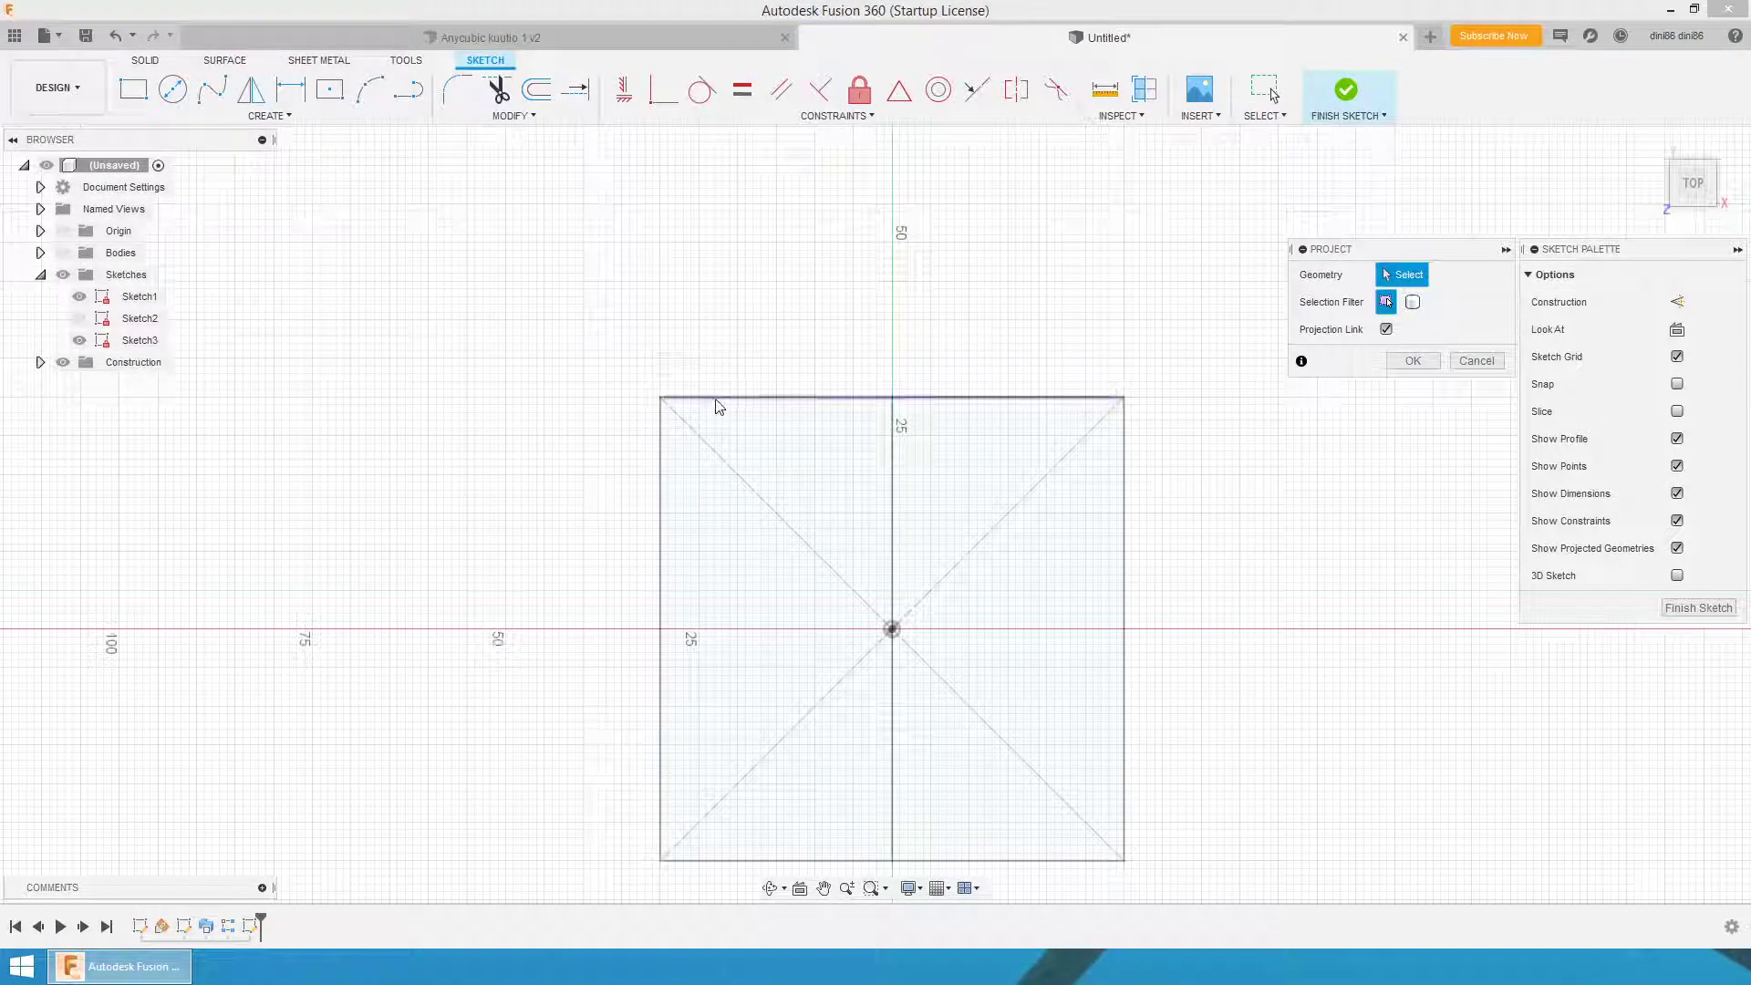
click(660, 398)
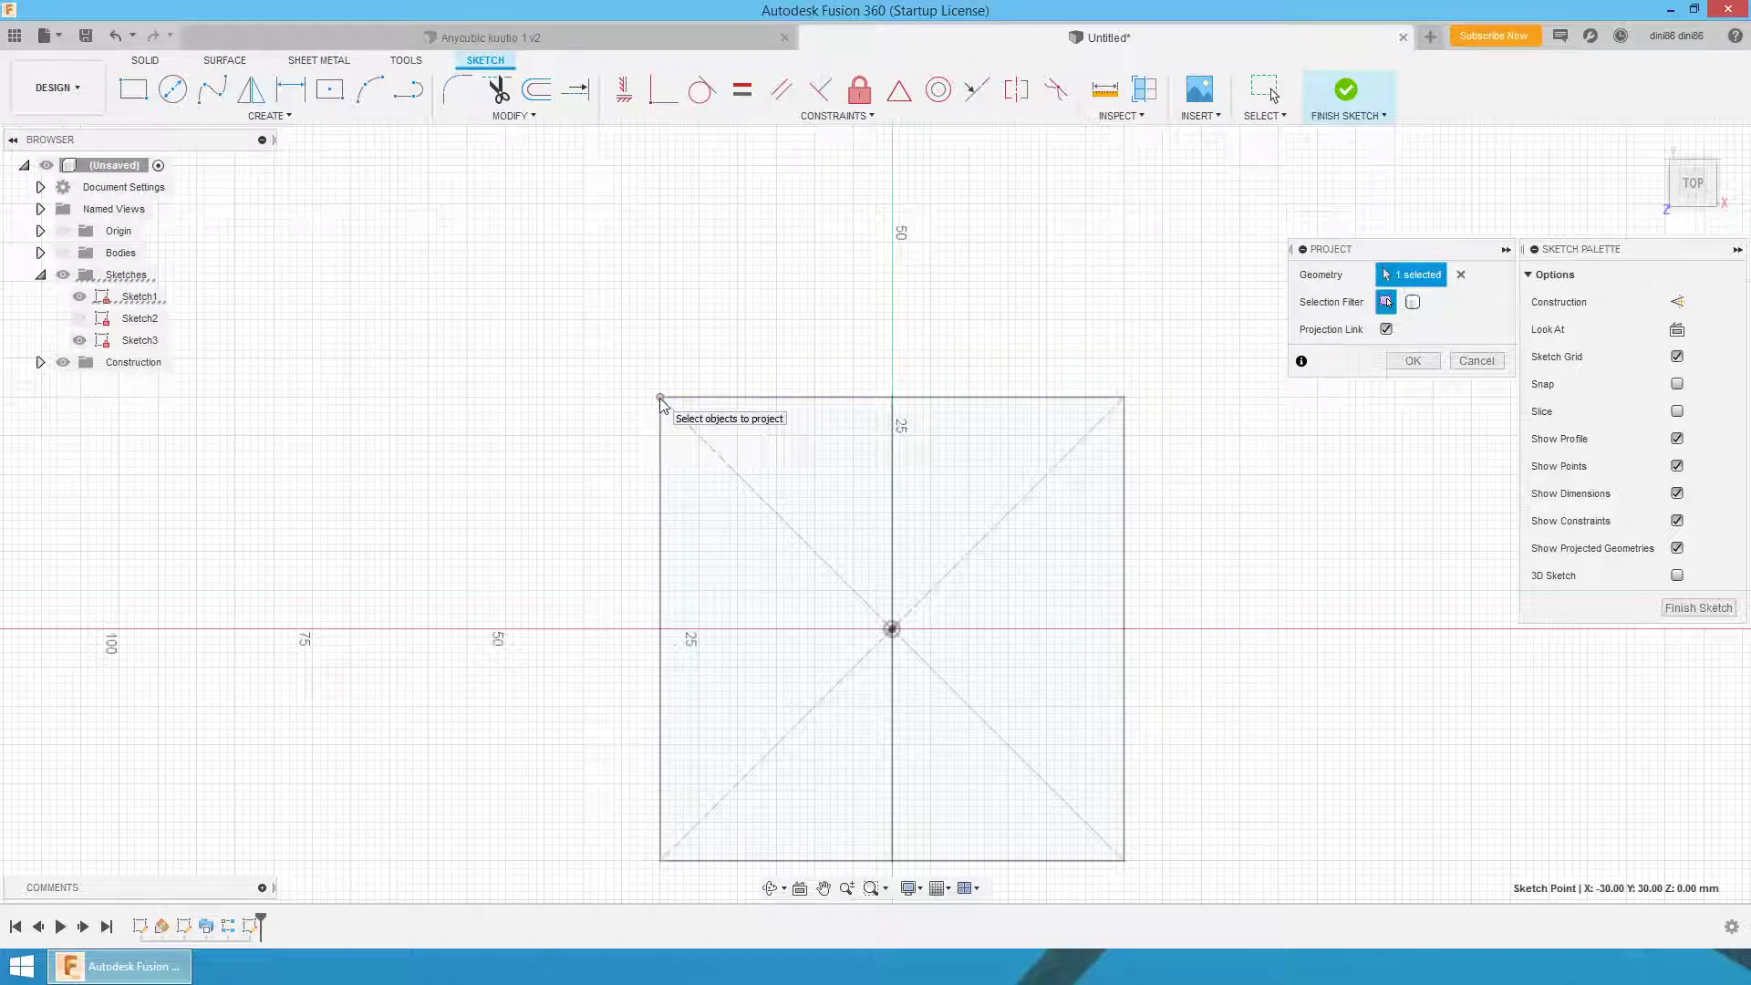
click(1413, 362)
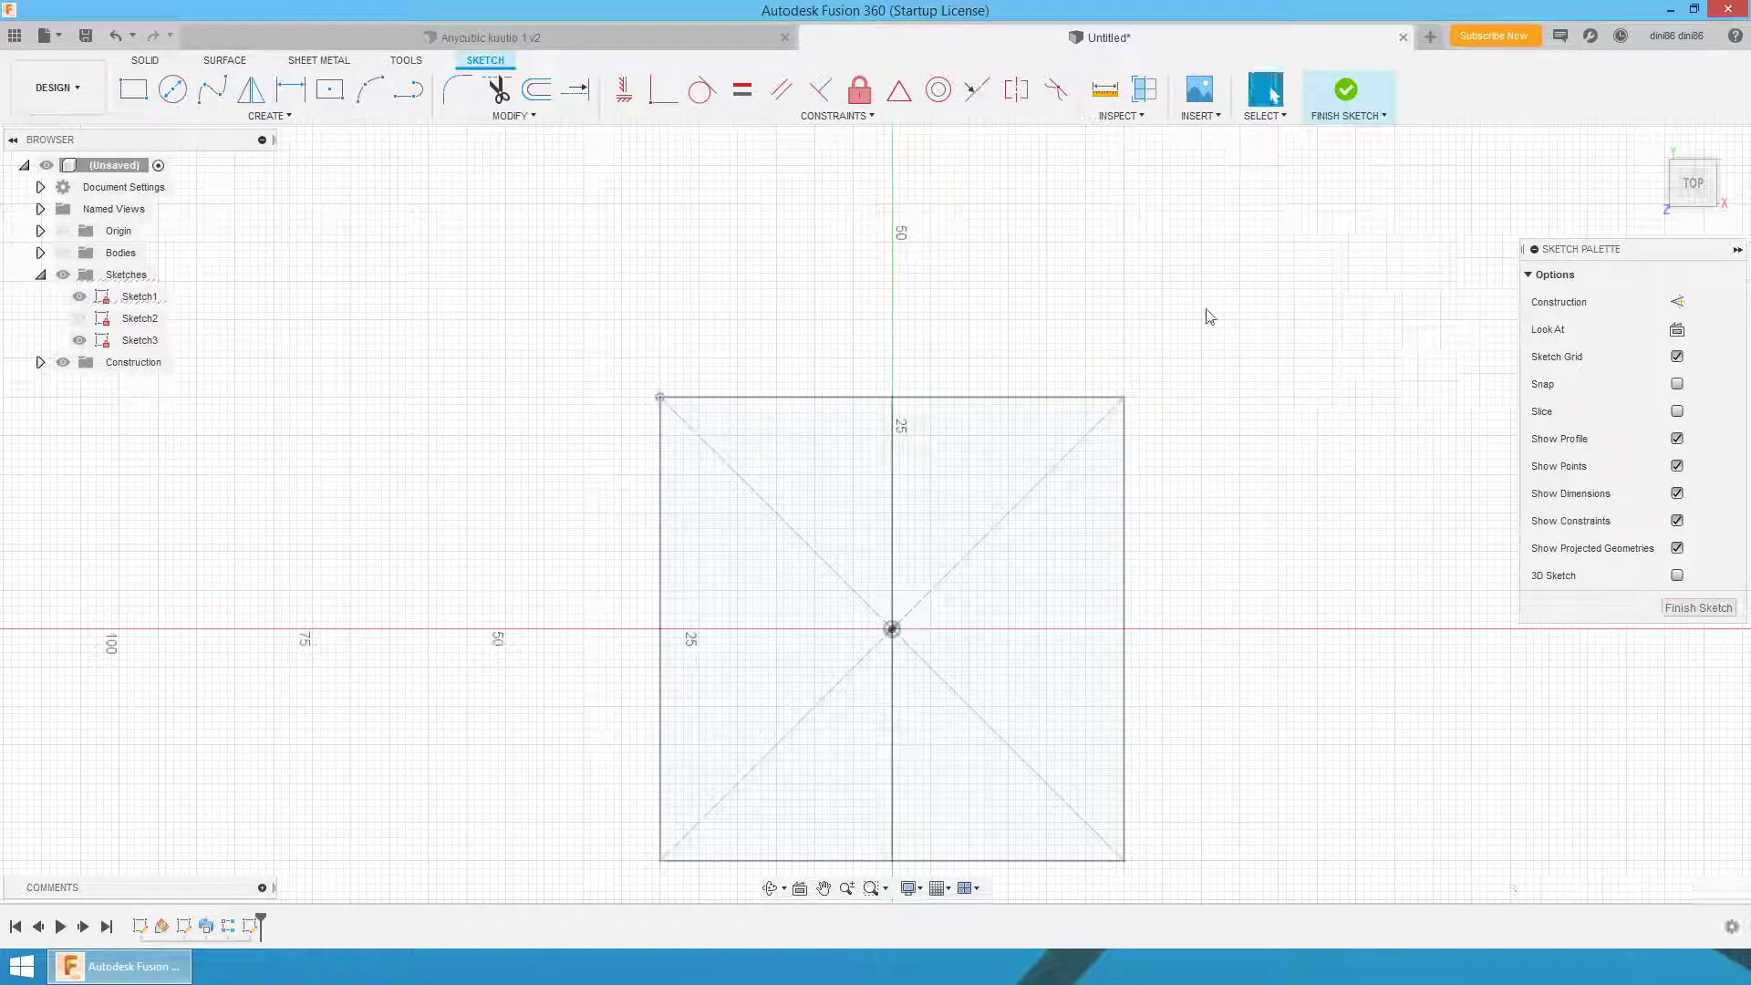
- Draw a 5 mm diameter circle centred on the projected corner point and finish the sketch
click(172, 88)
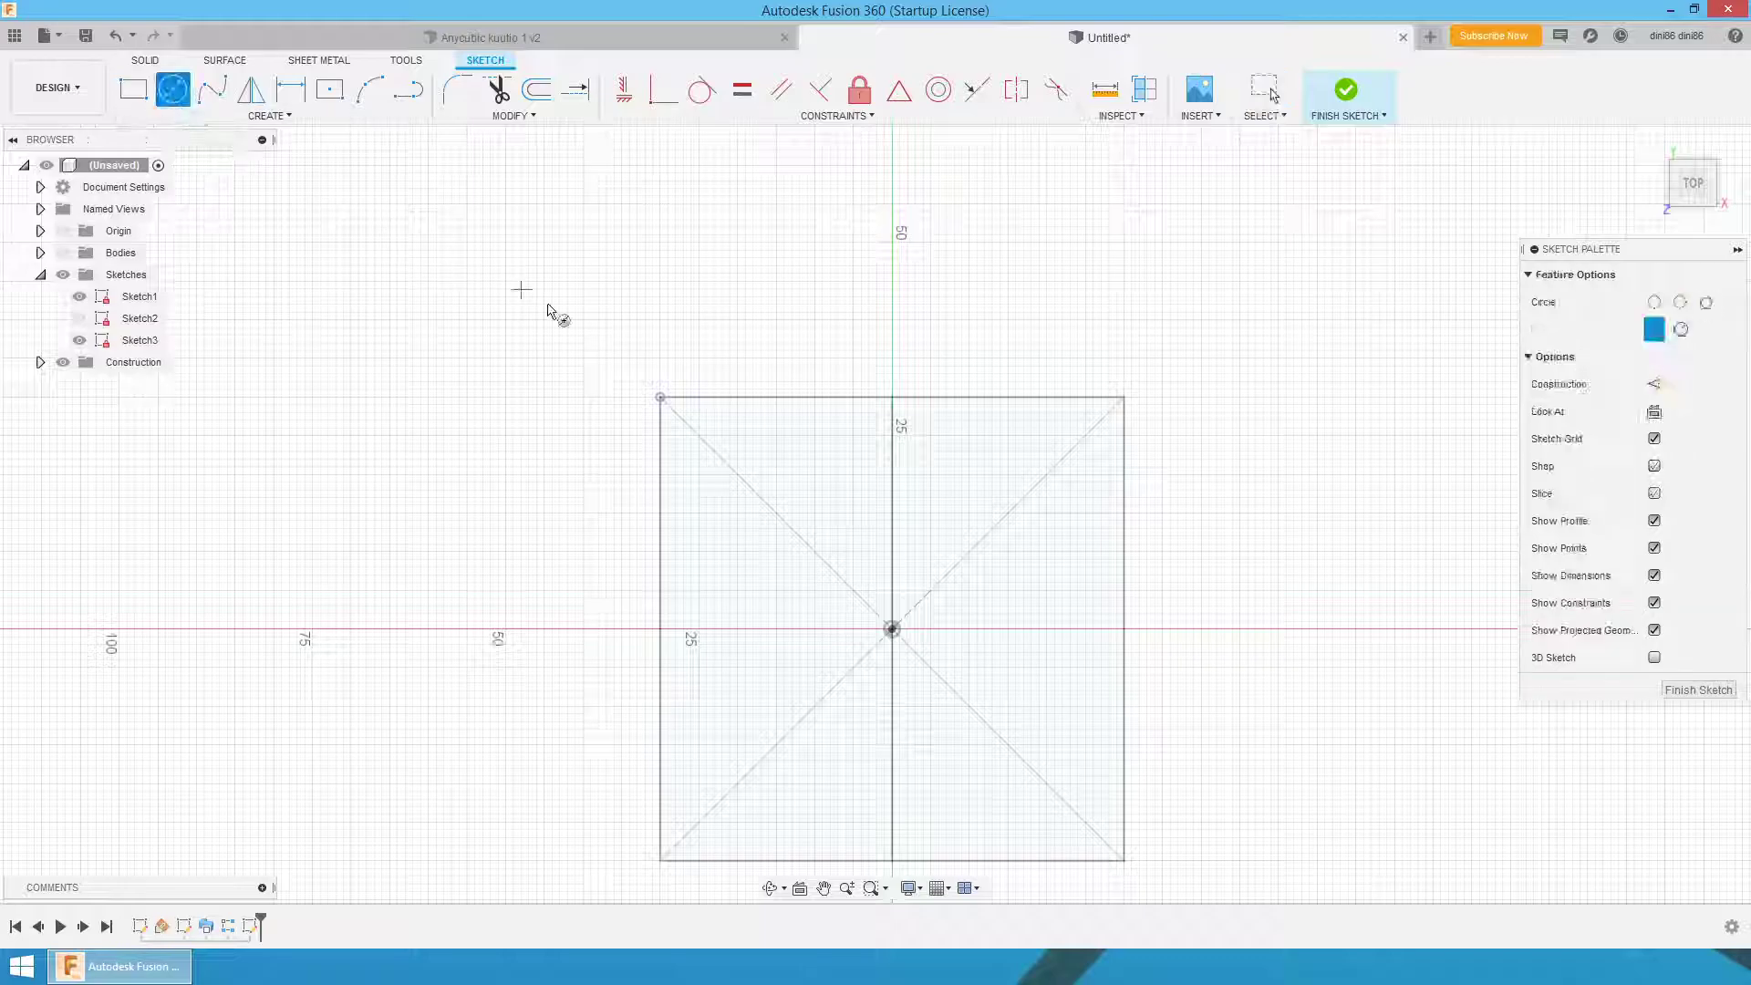
click(661, 397)
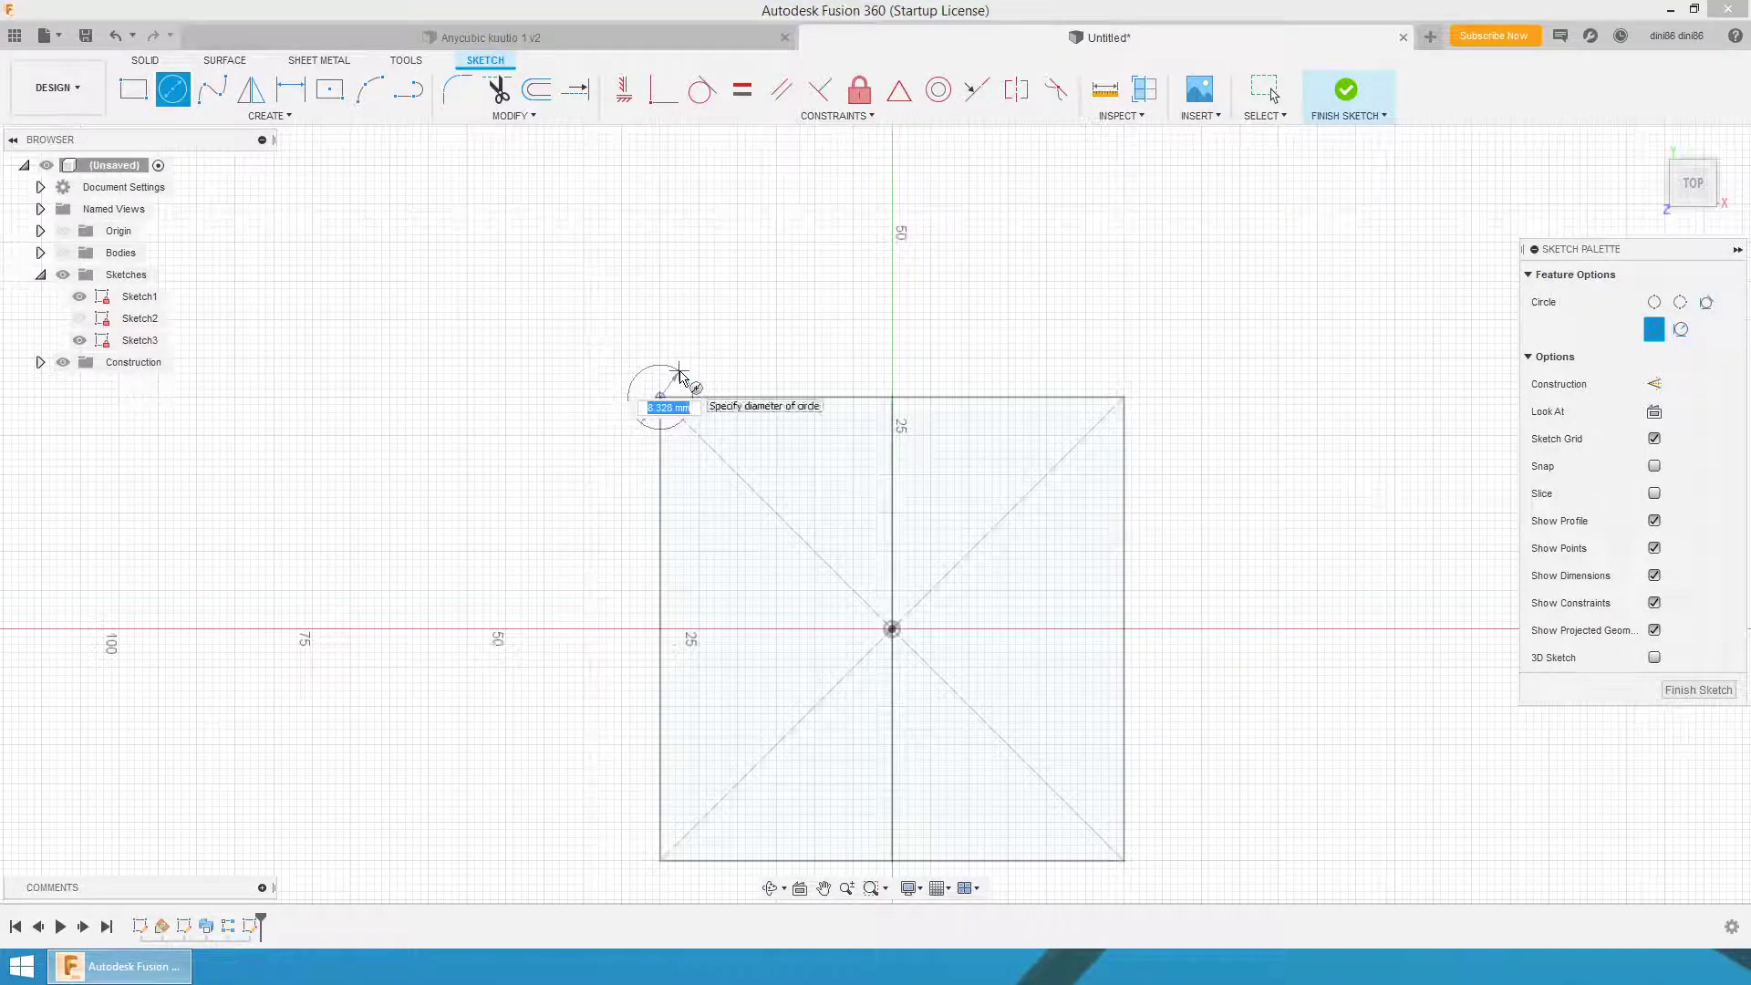
text(5)
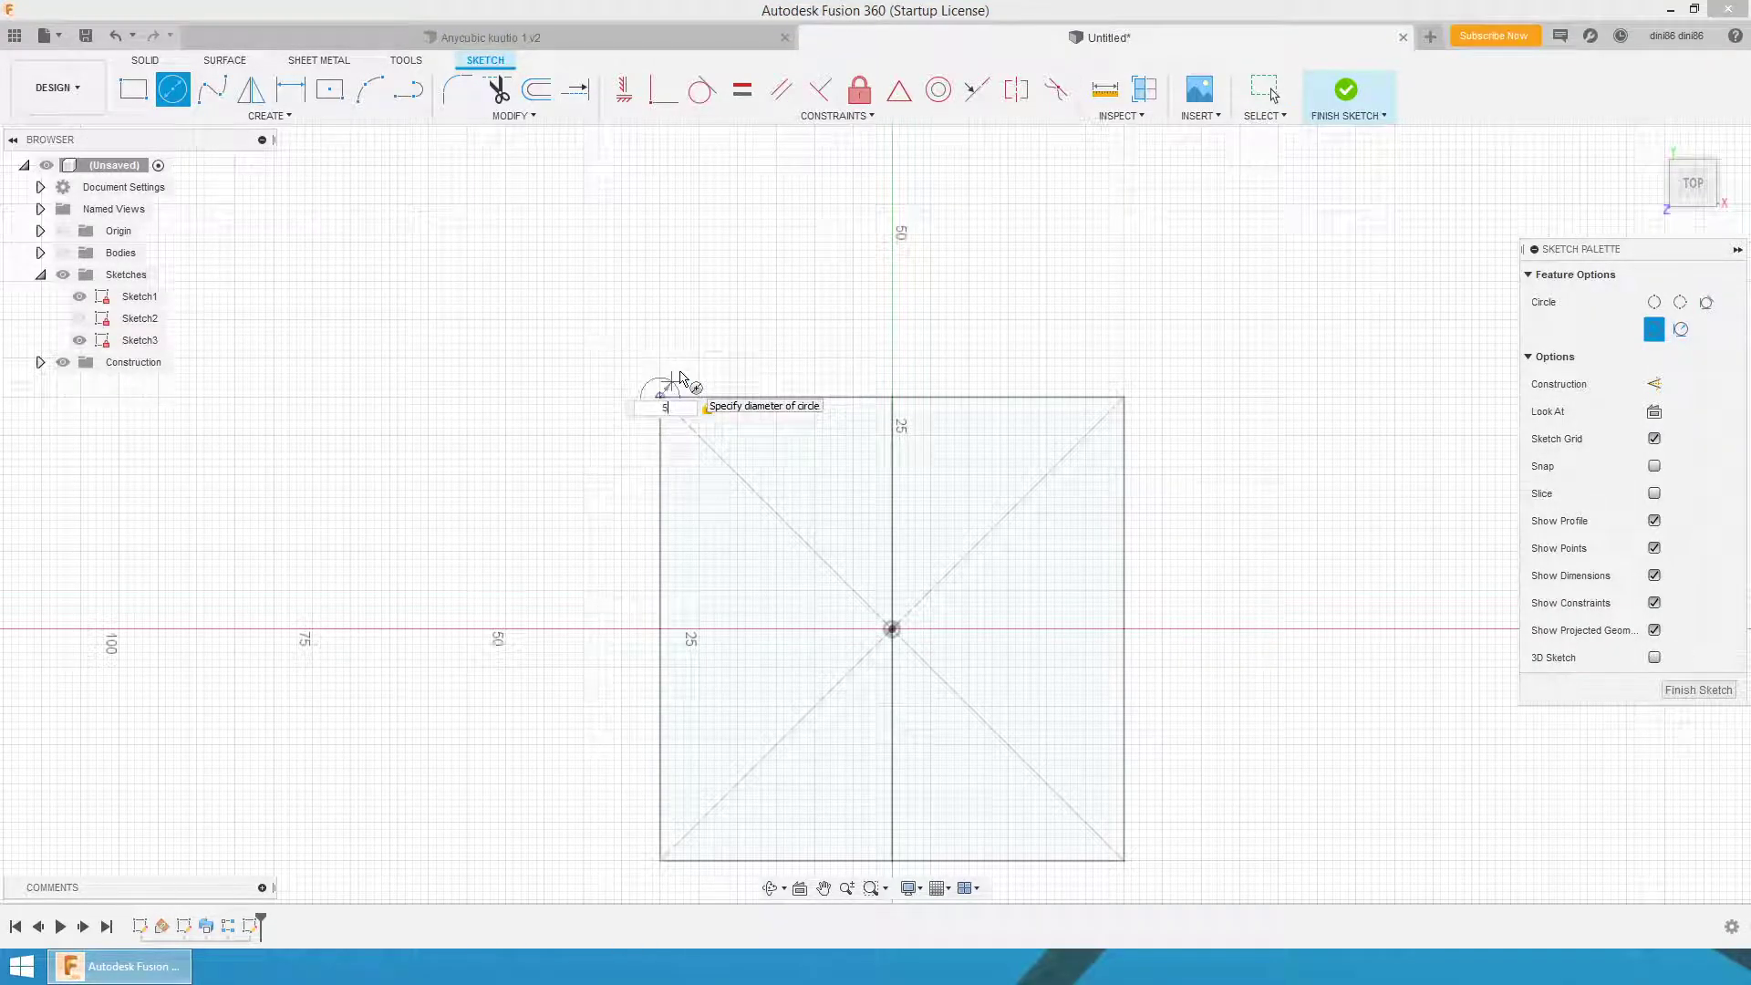
key(Return)
key(Escape)
click(1683, 607)
- Show the bodies again and extrude the corner circle 60 mm upward as a new body
shift+middle_drag(1299, 605, 1047, 417)
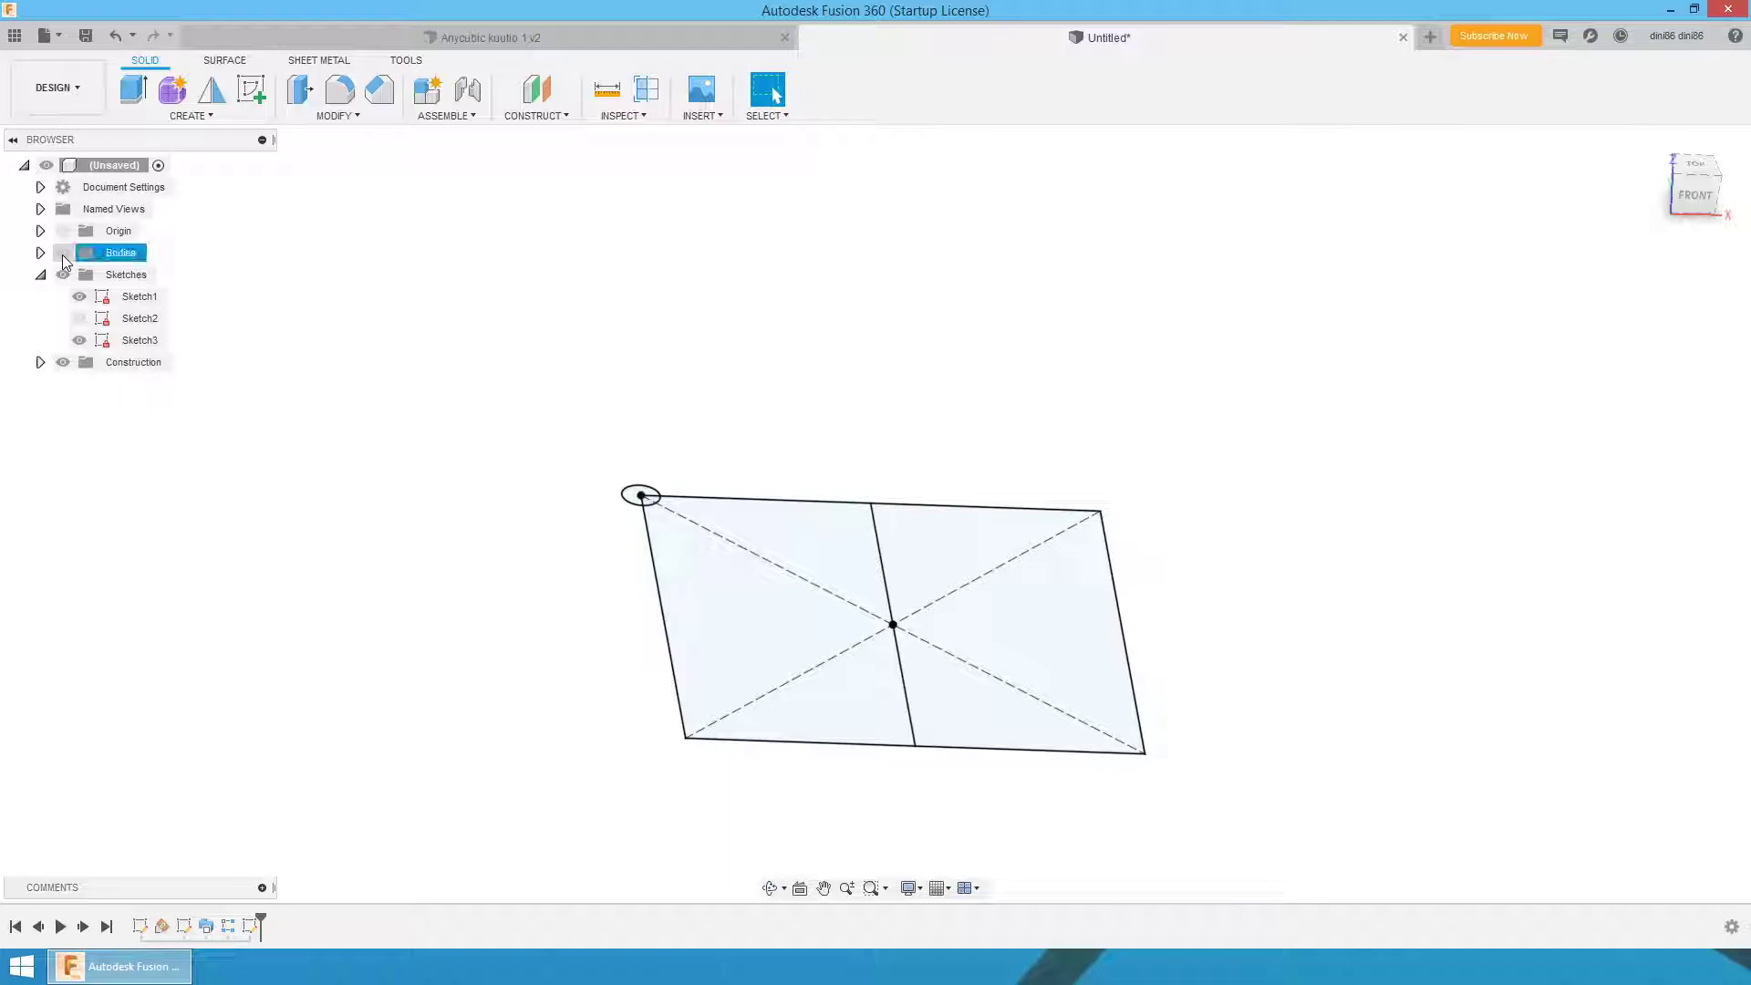
click(62, 254)
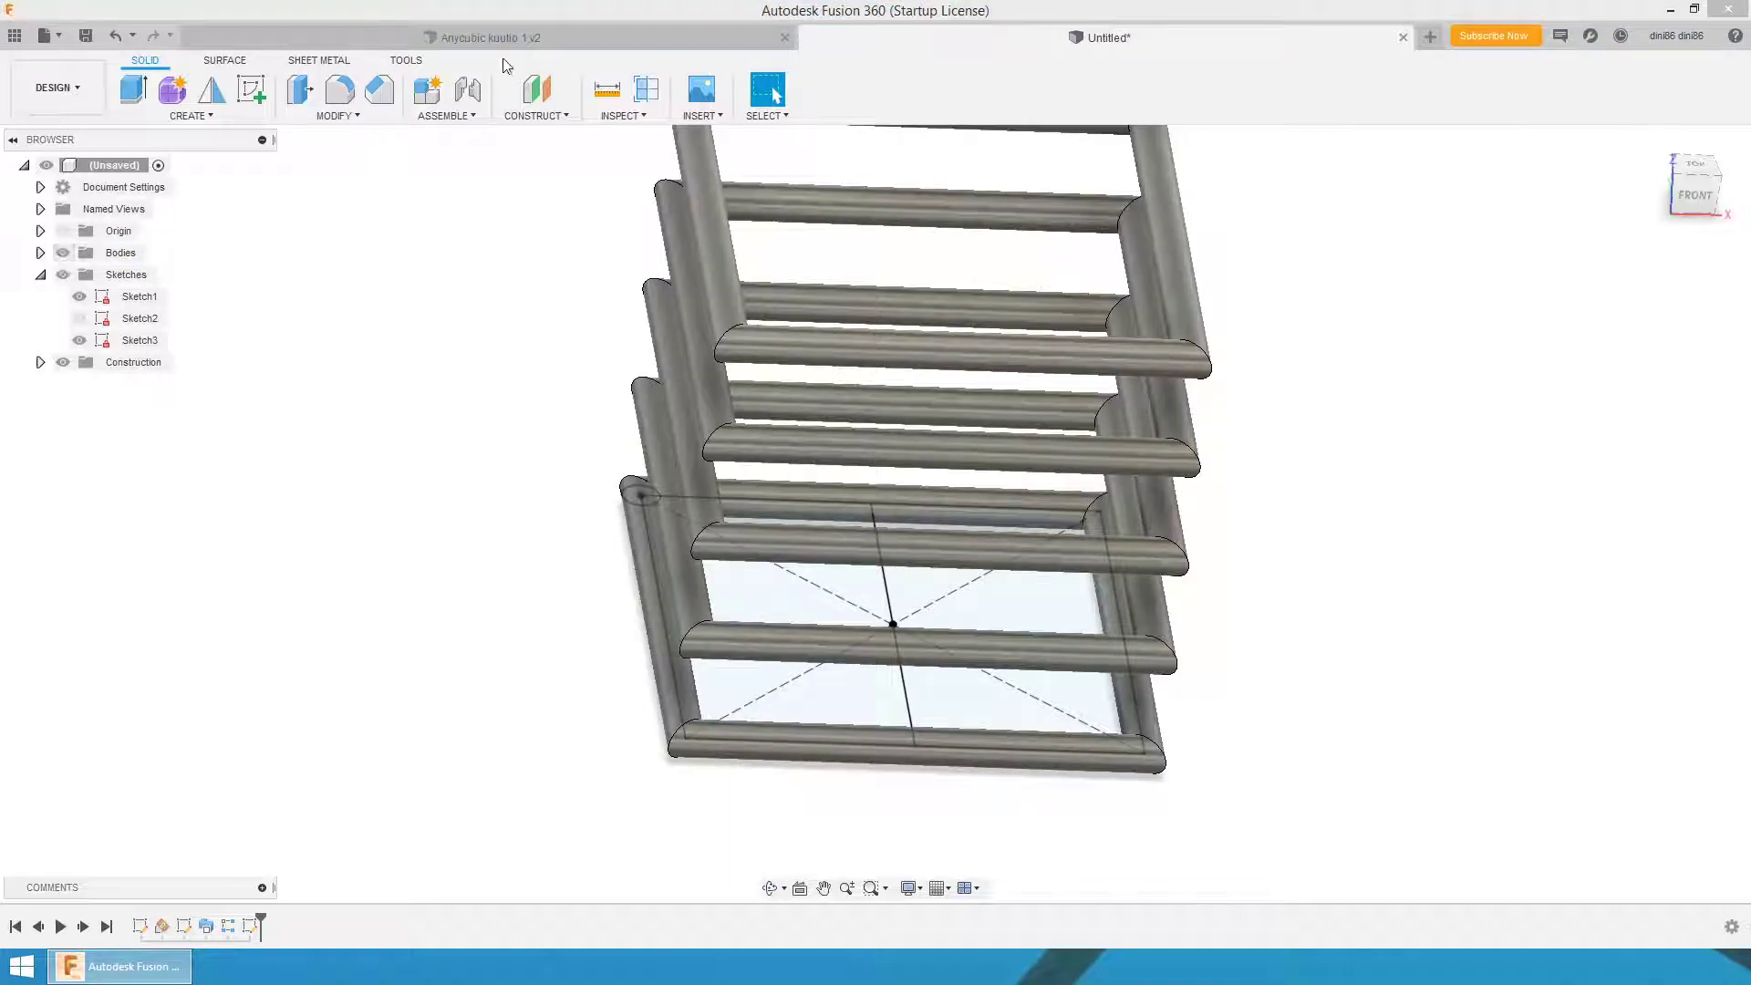
key(e)
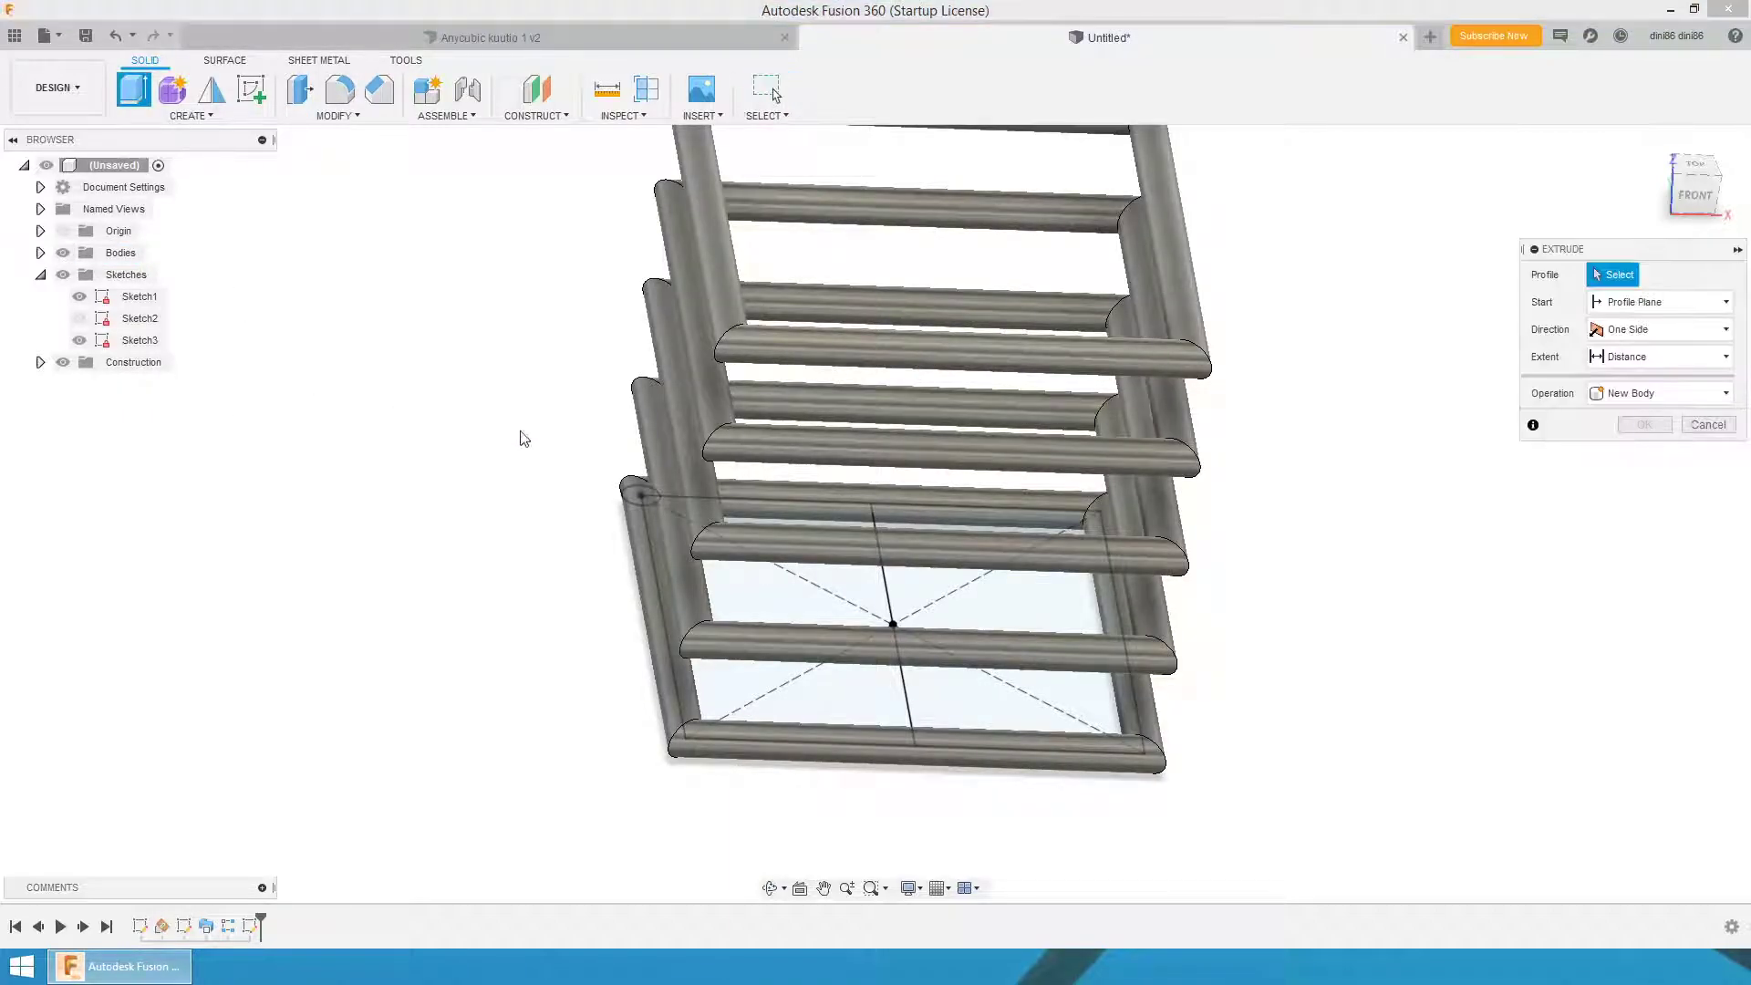
click(639, 494)
drag(642, 475, 671, 394)
text(60)
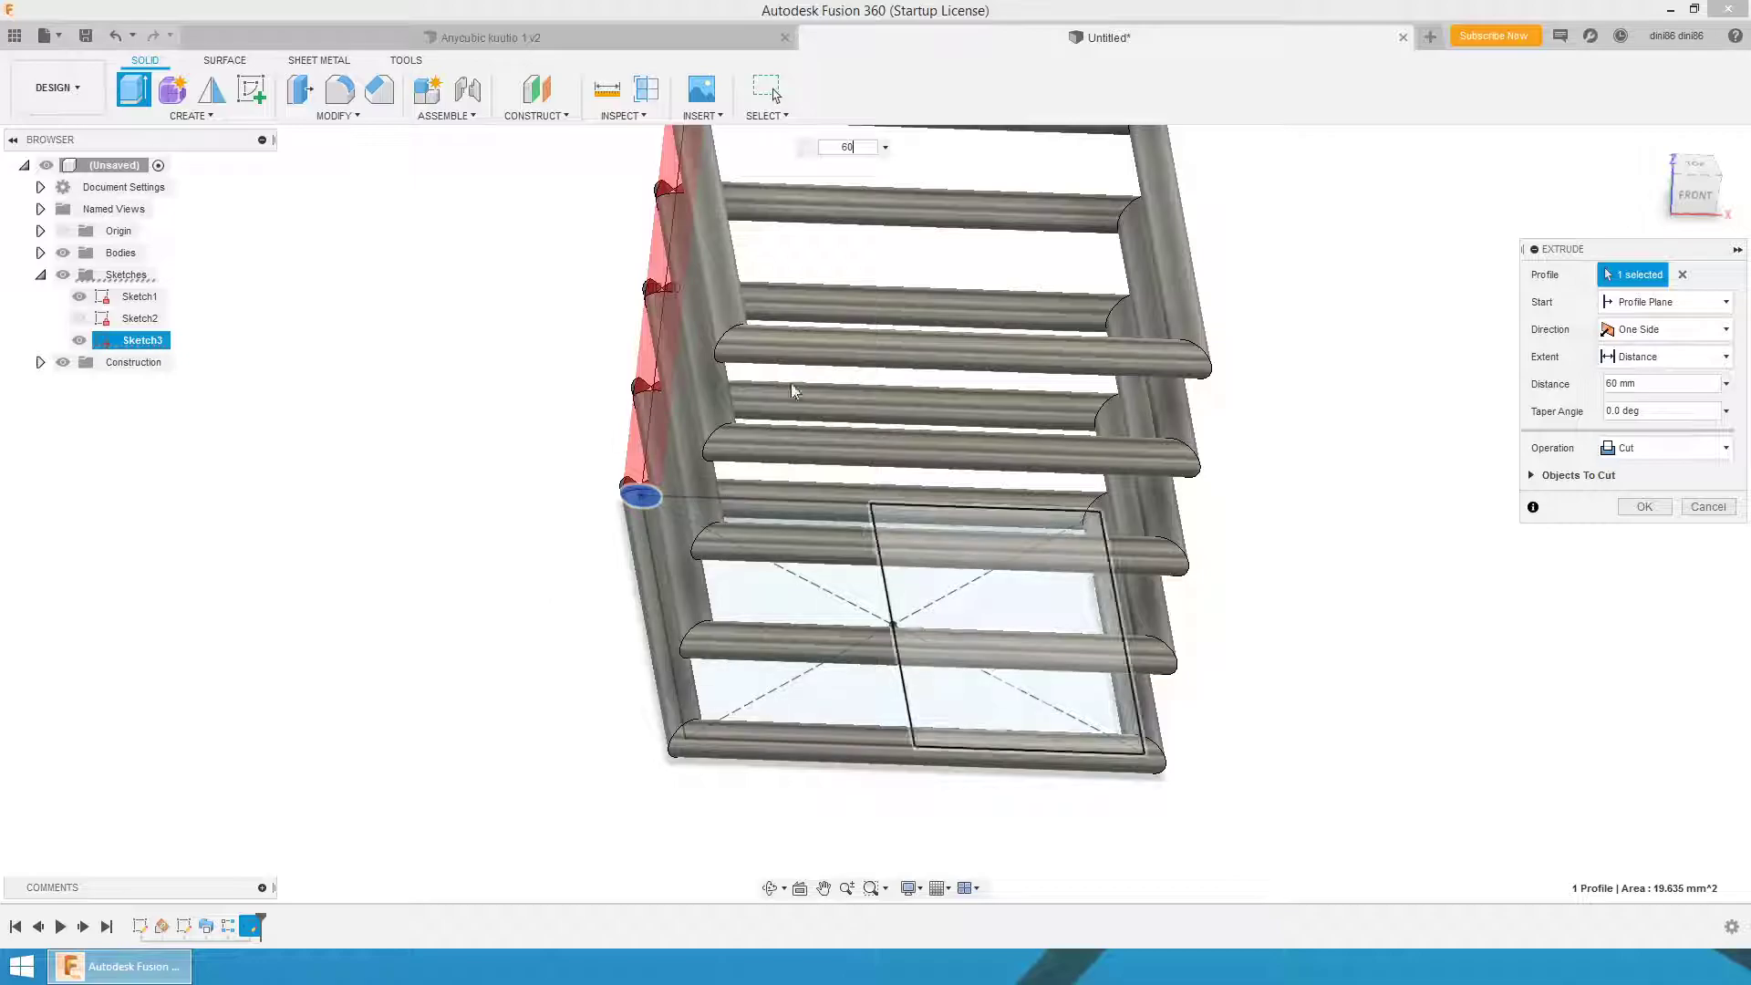
click(1645, 450)
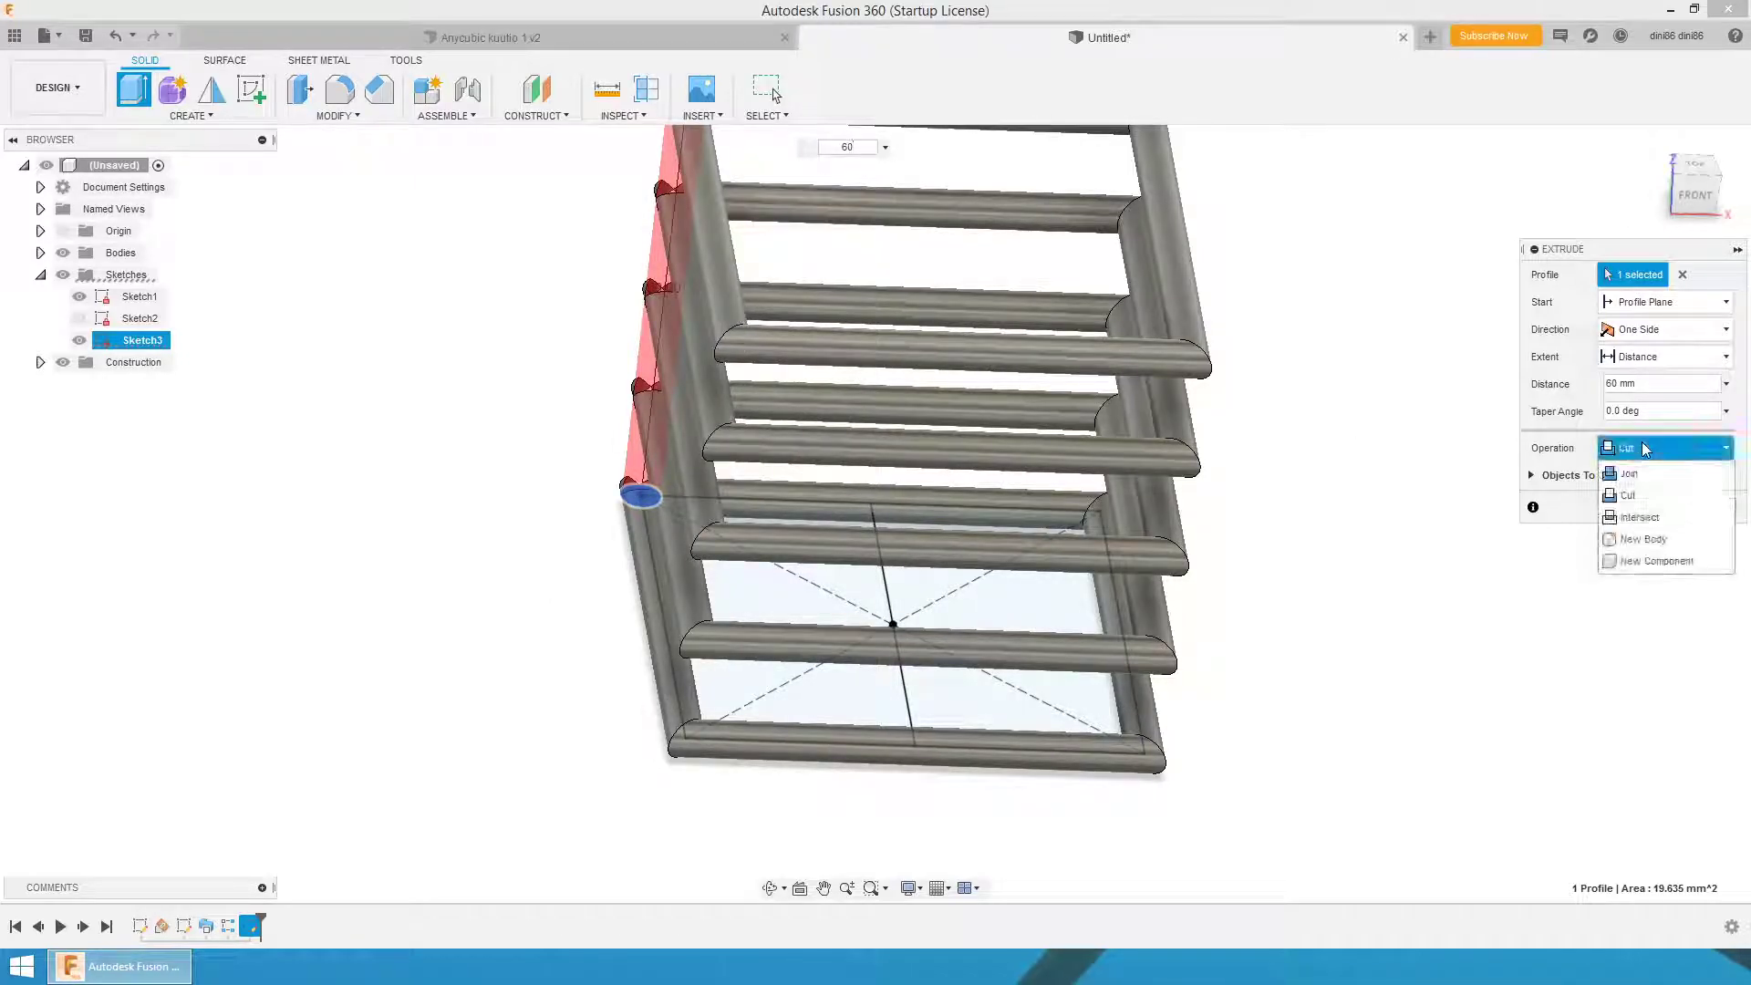
click(1642, 540)
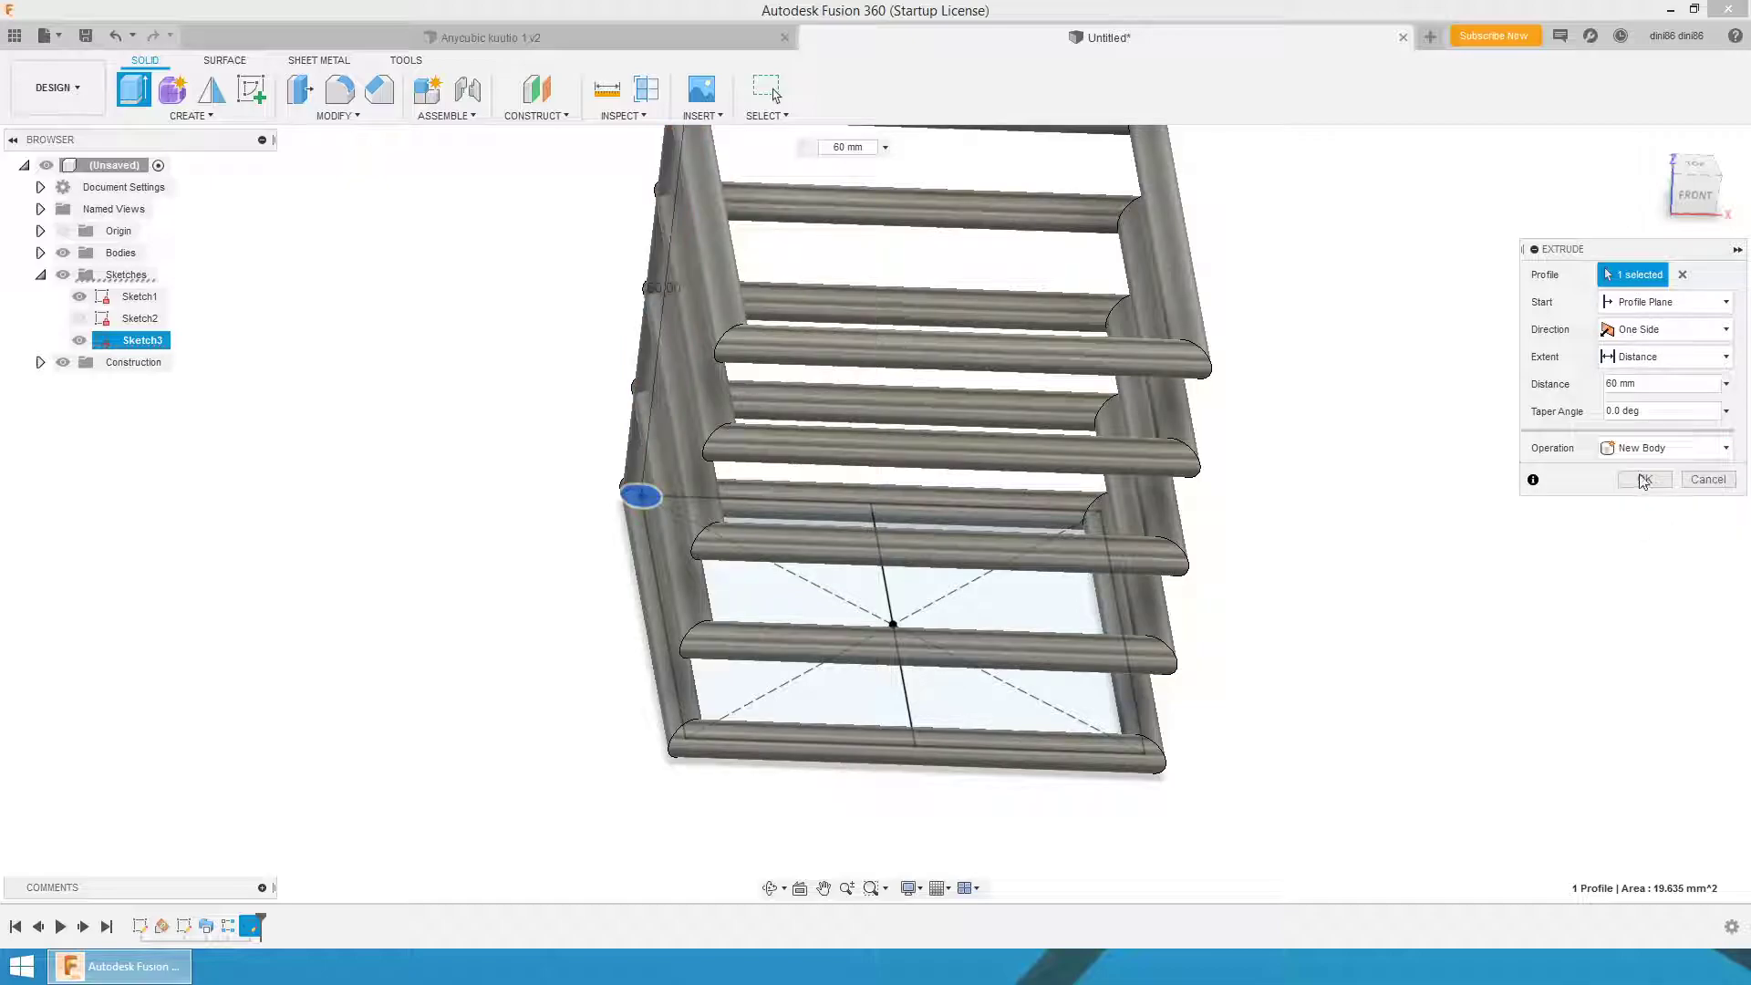
click(1642, 481)
- Set up a rectangular pattern of the extruded corner bar with the origin's Y axis as its direction
scroll(1395, 638, down, 3)
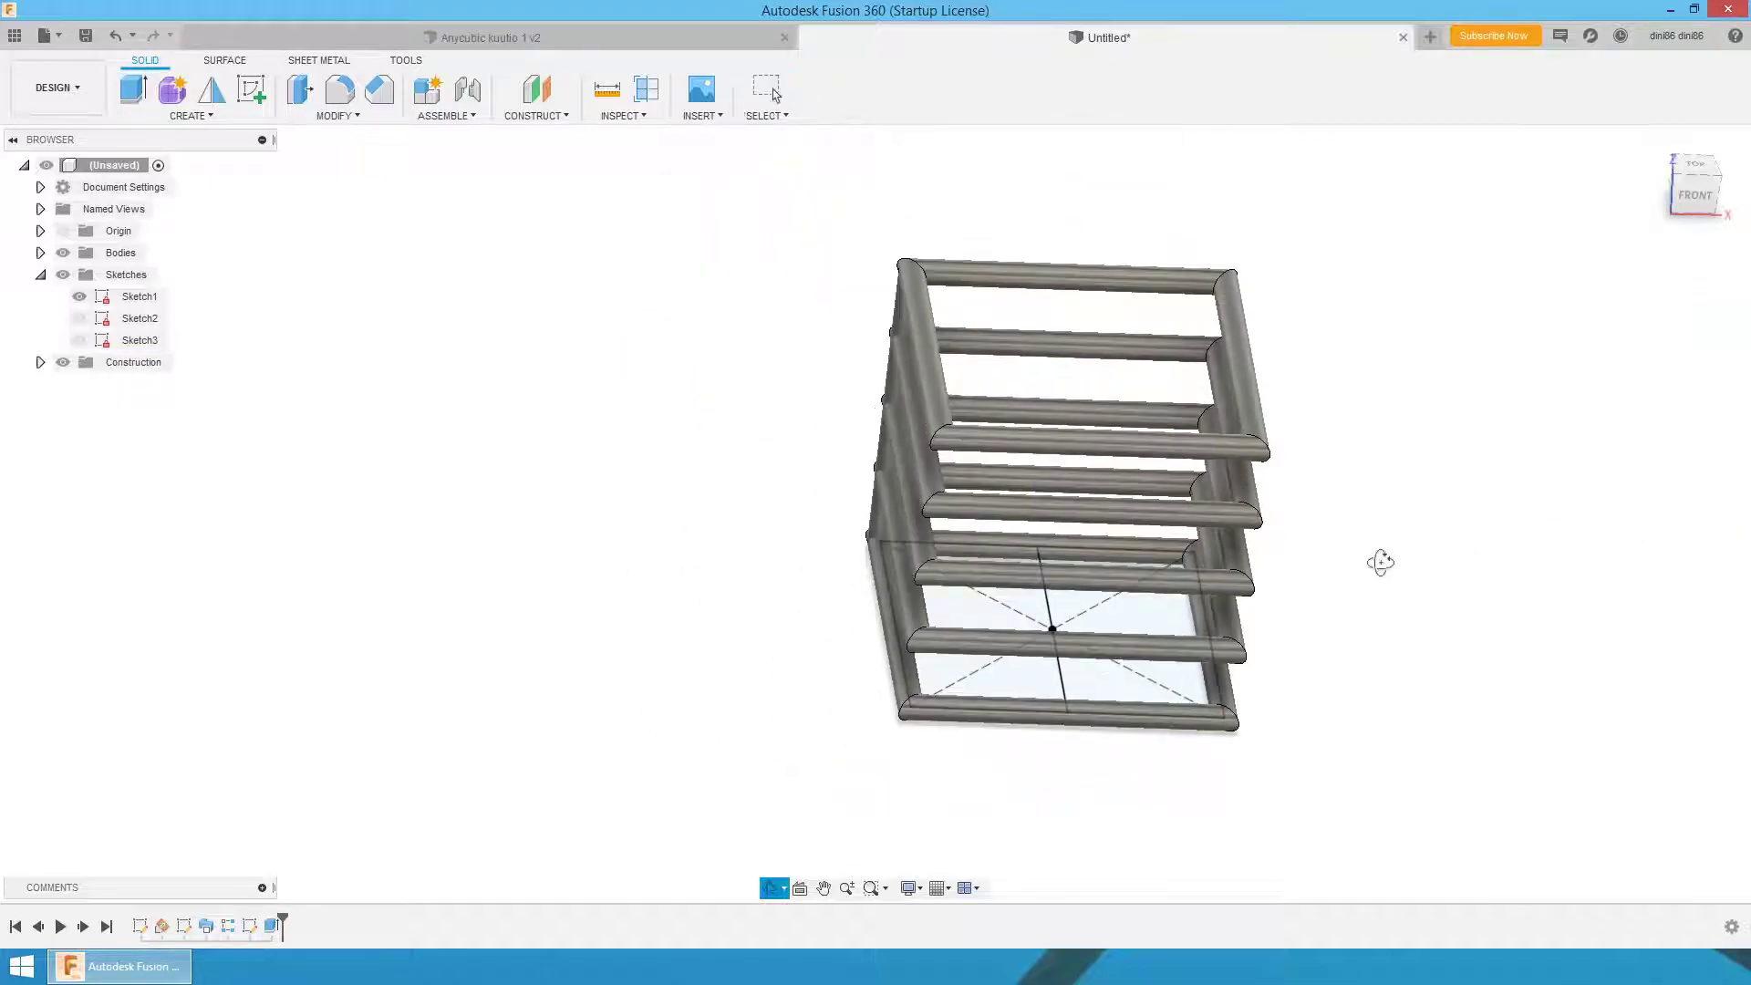
shift+middle_drag(1377, 559, 1456, 544)
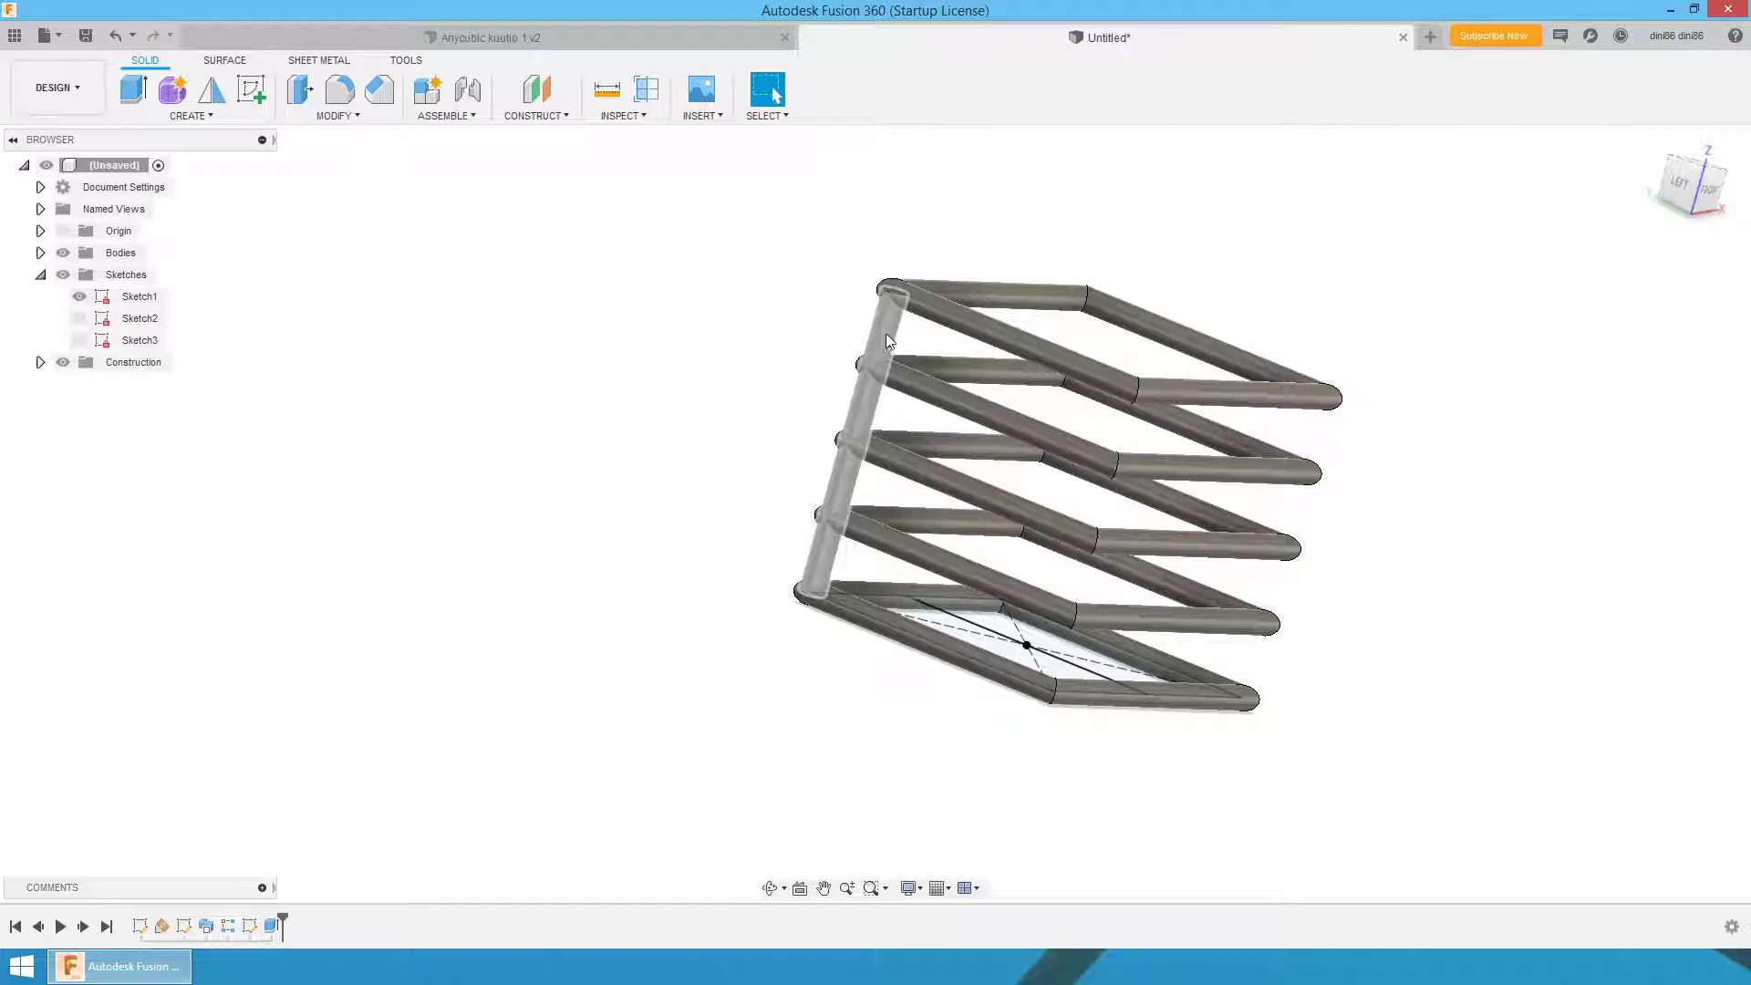
shift+middle_drag(617, 270, 584, 314)
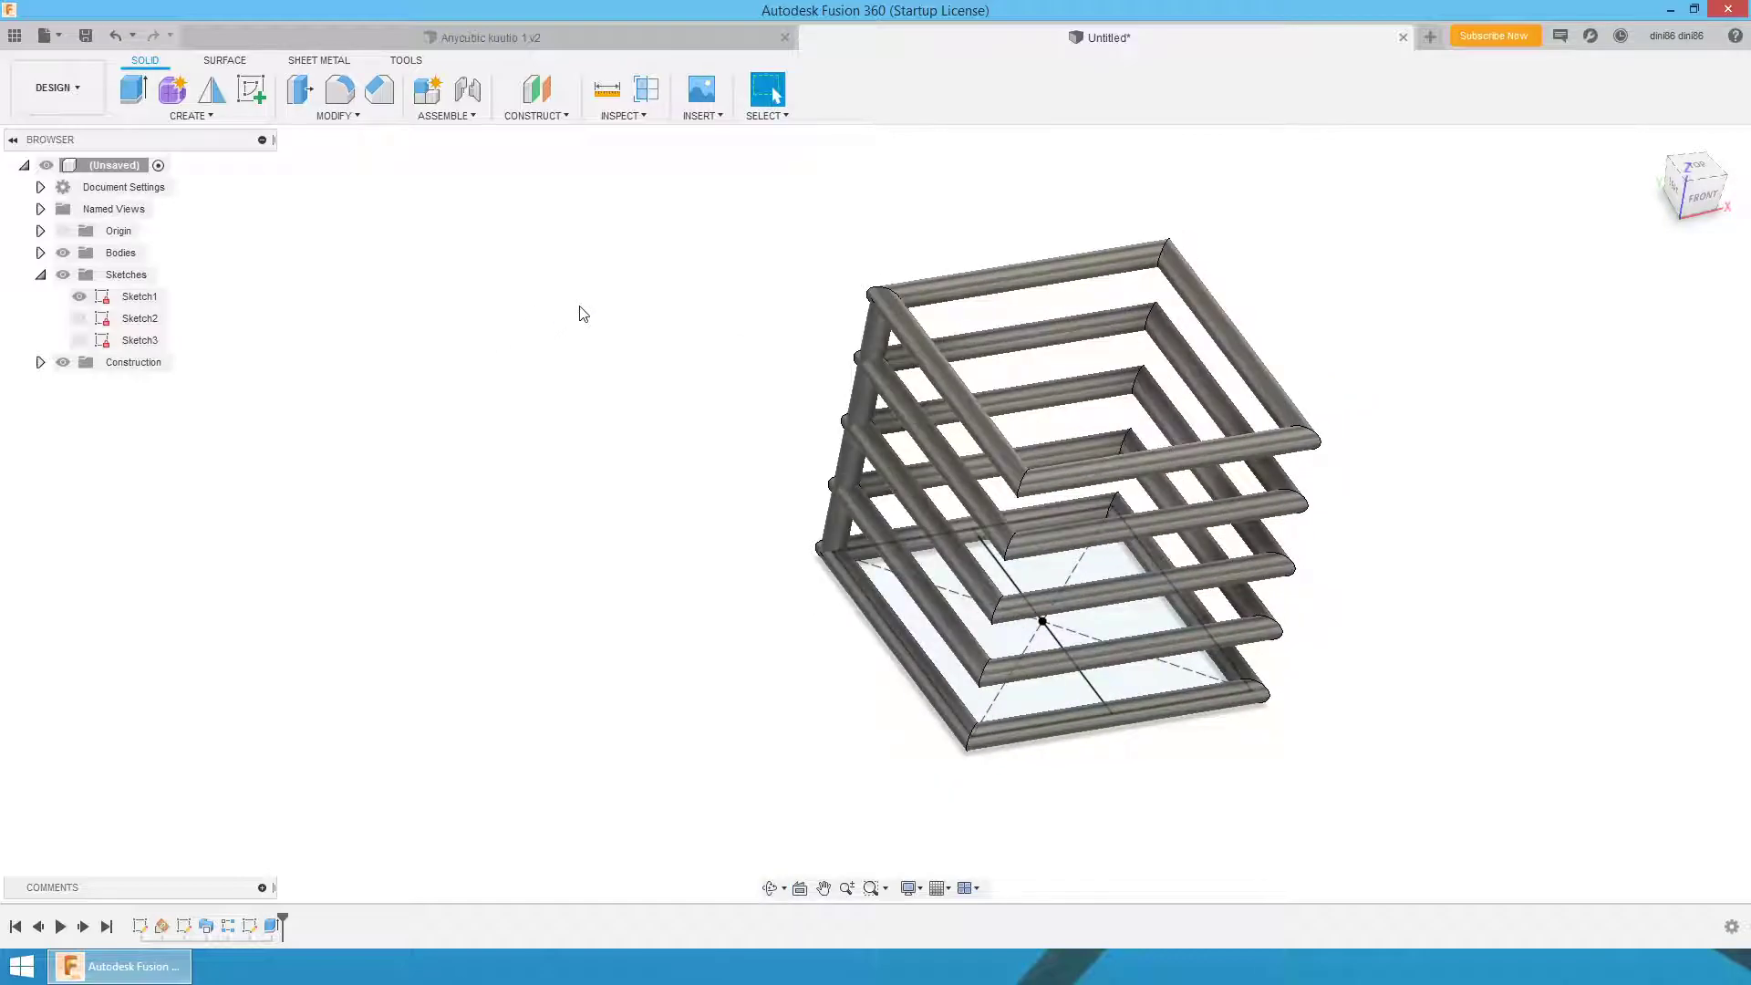
click(209, 117)
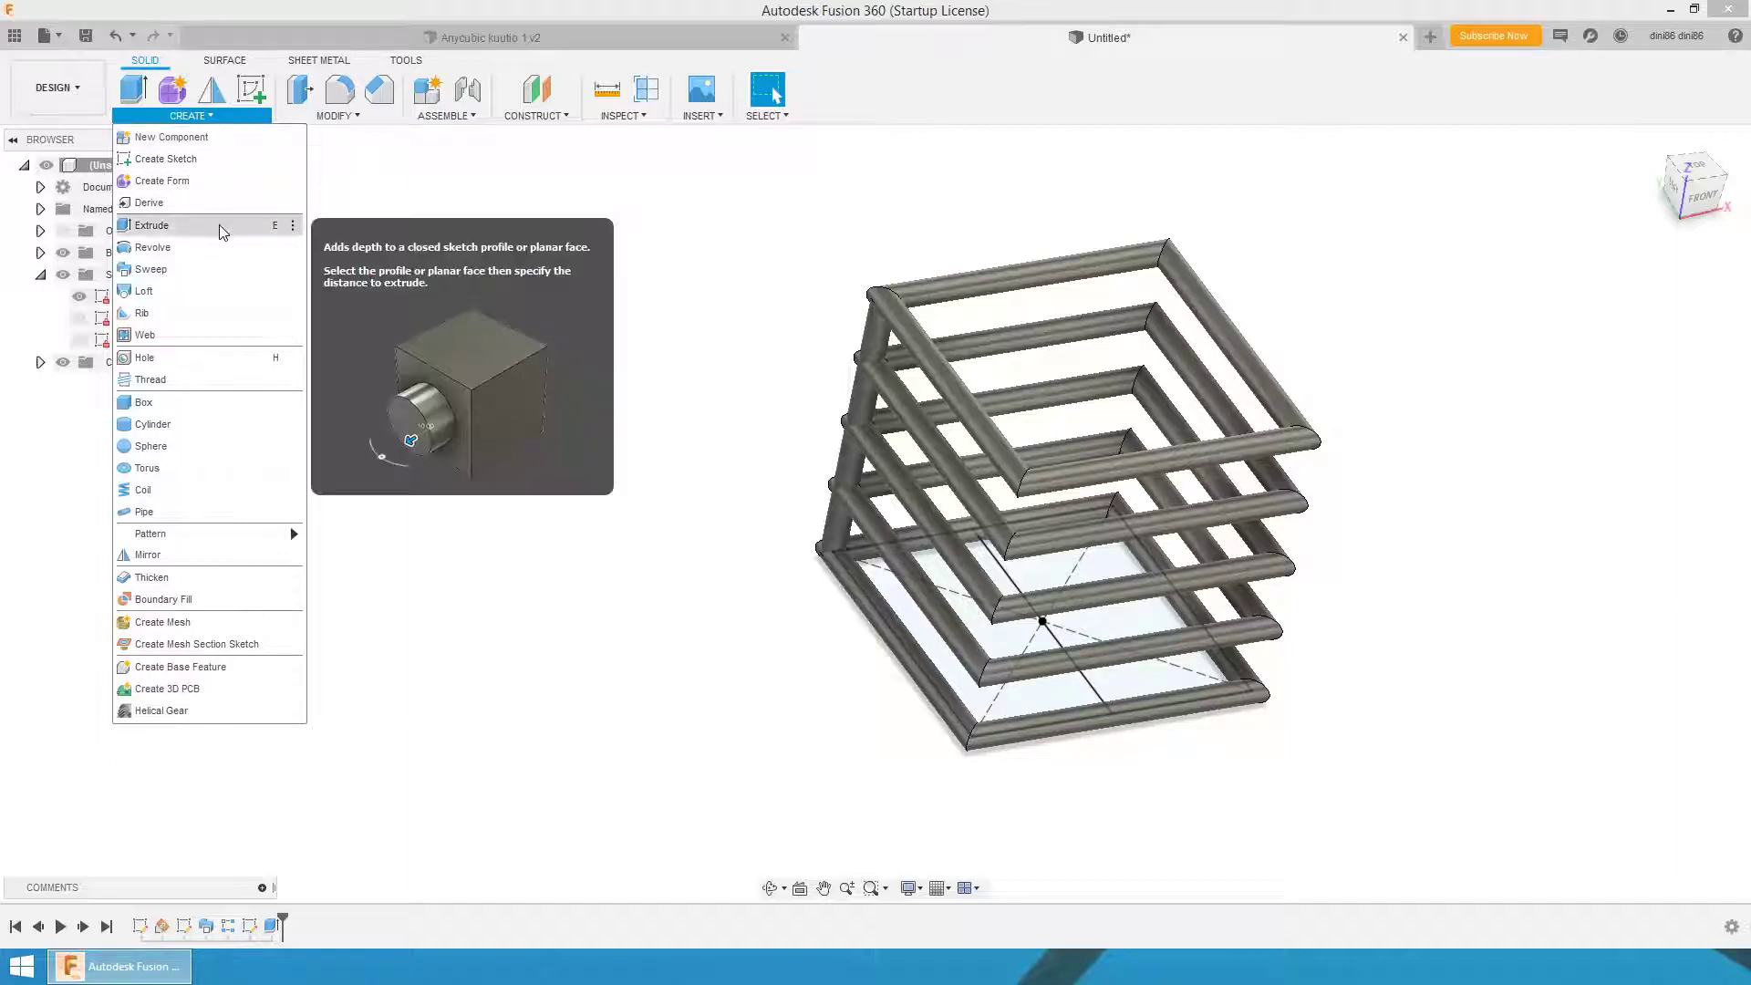
mouse_move(229, 539)
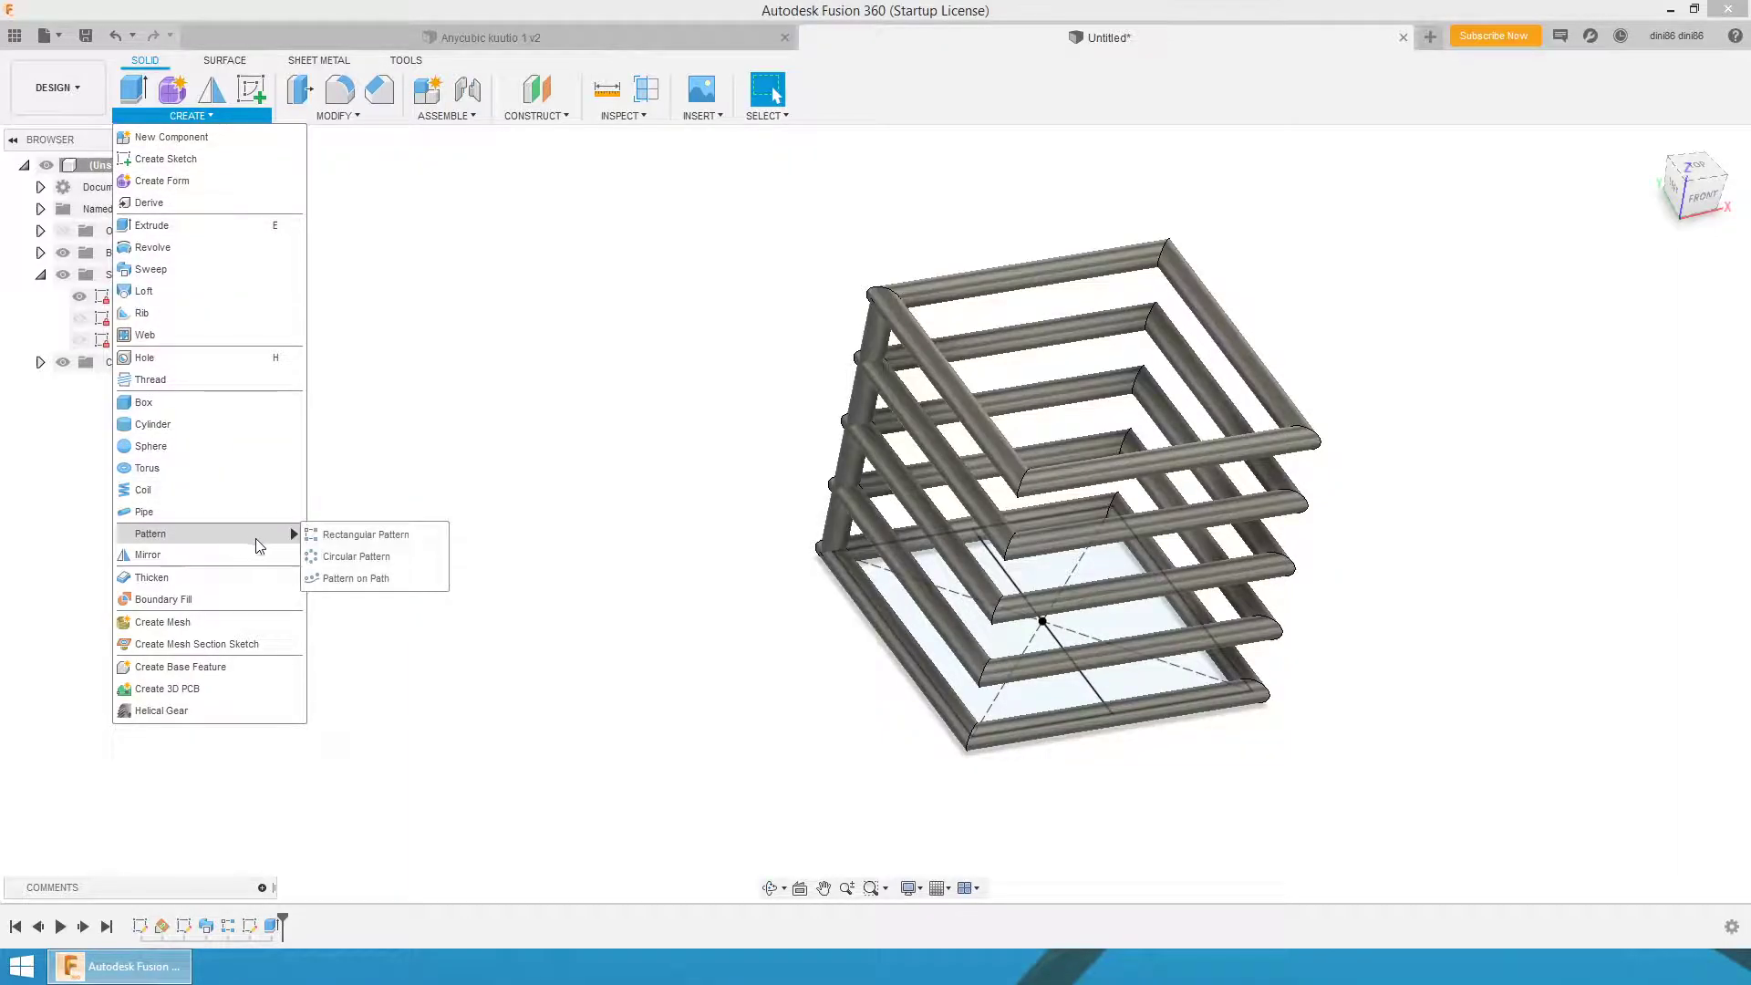
click(355, 536)
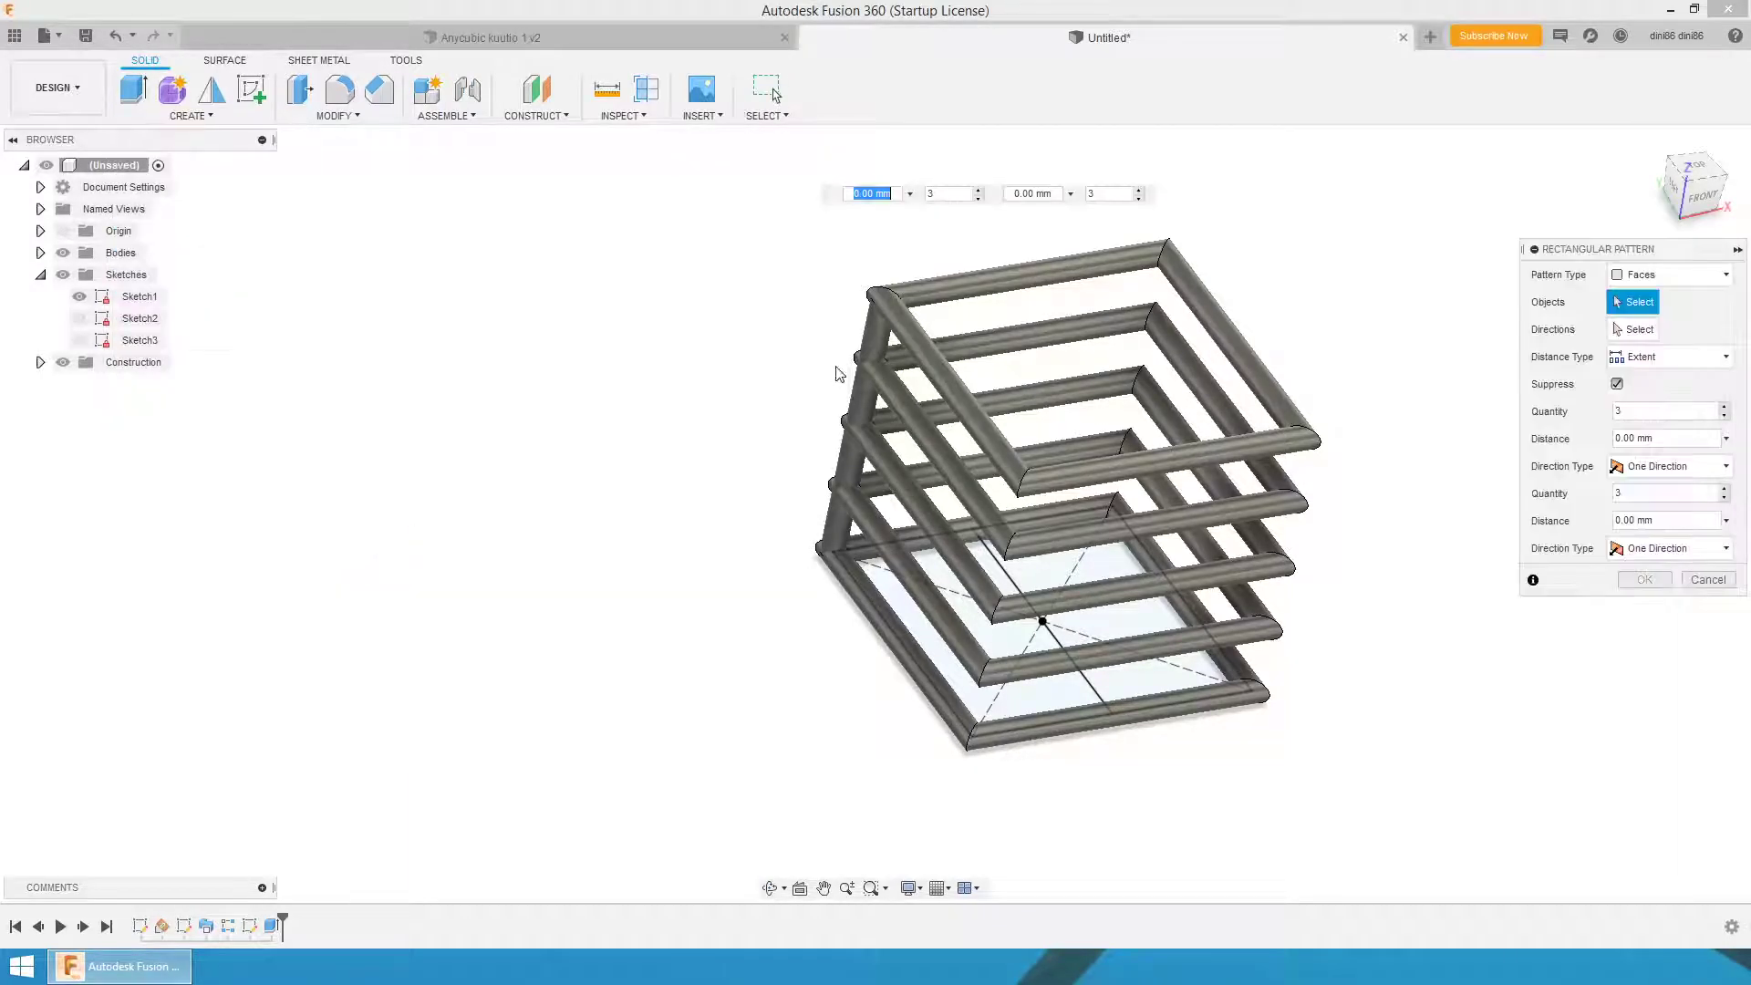
click(272, 926)
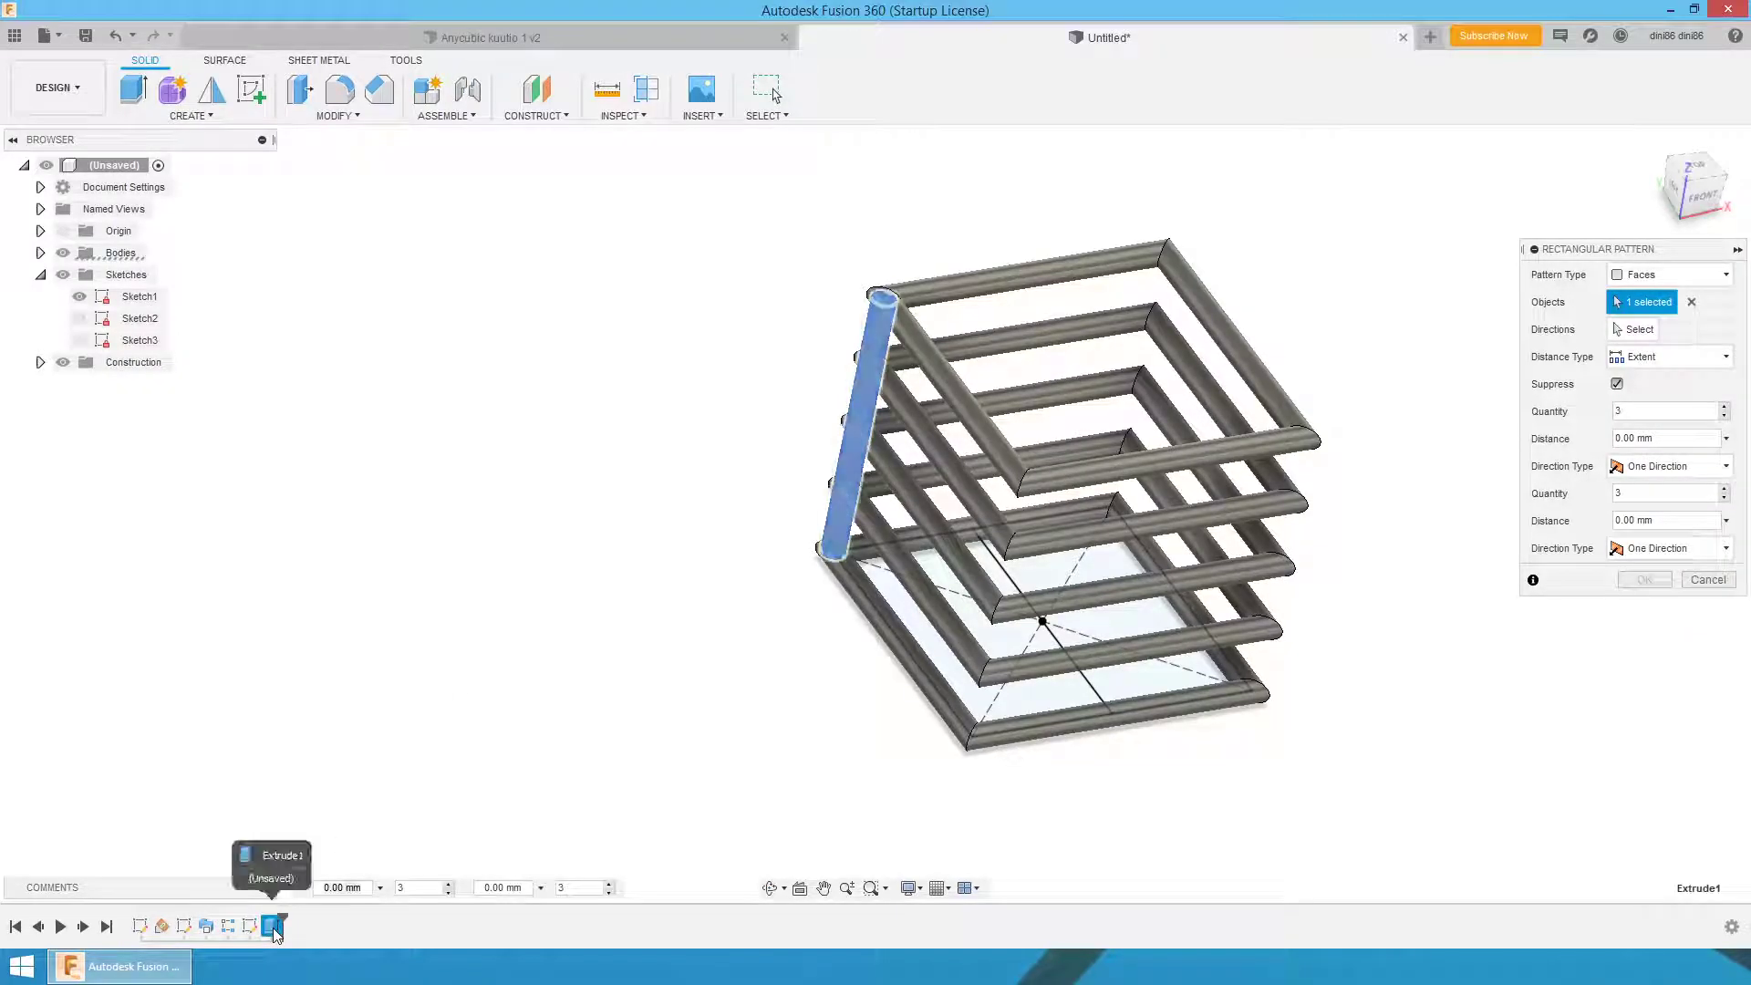
click(1652, 336)
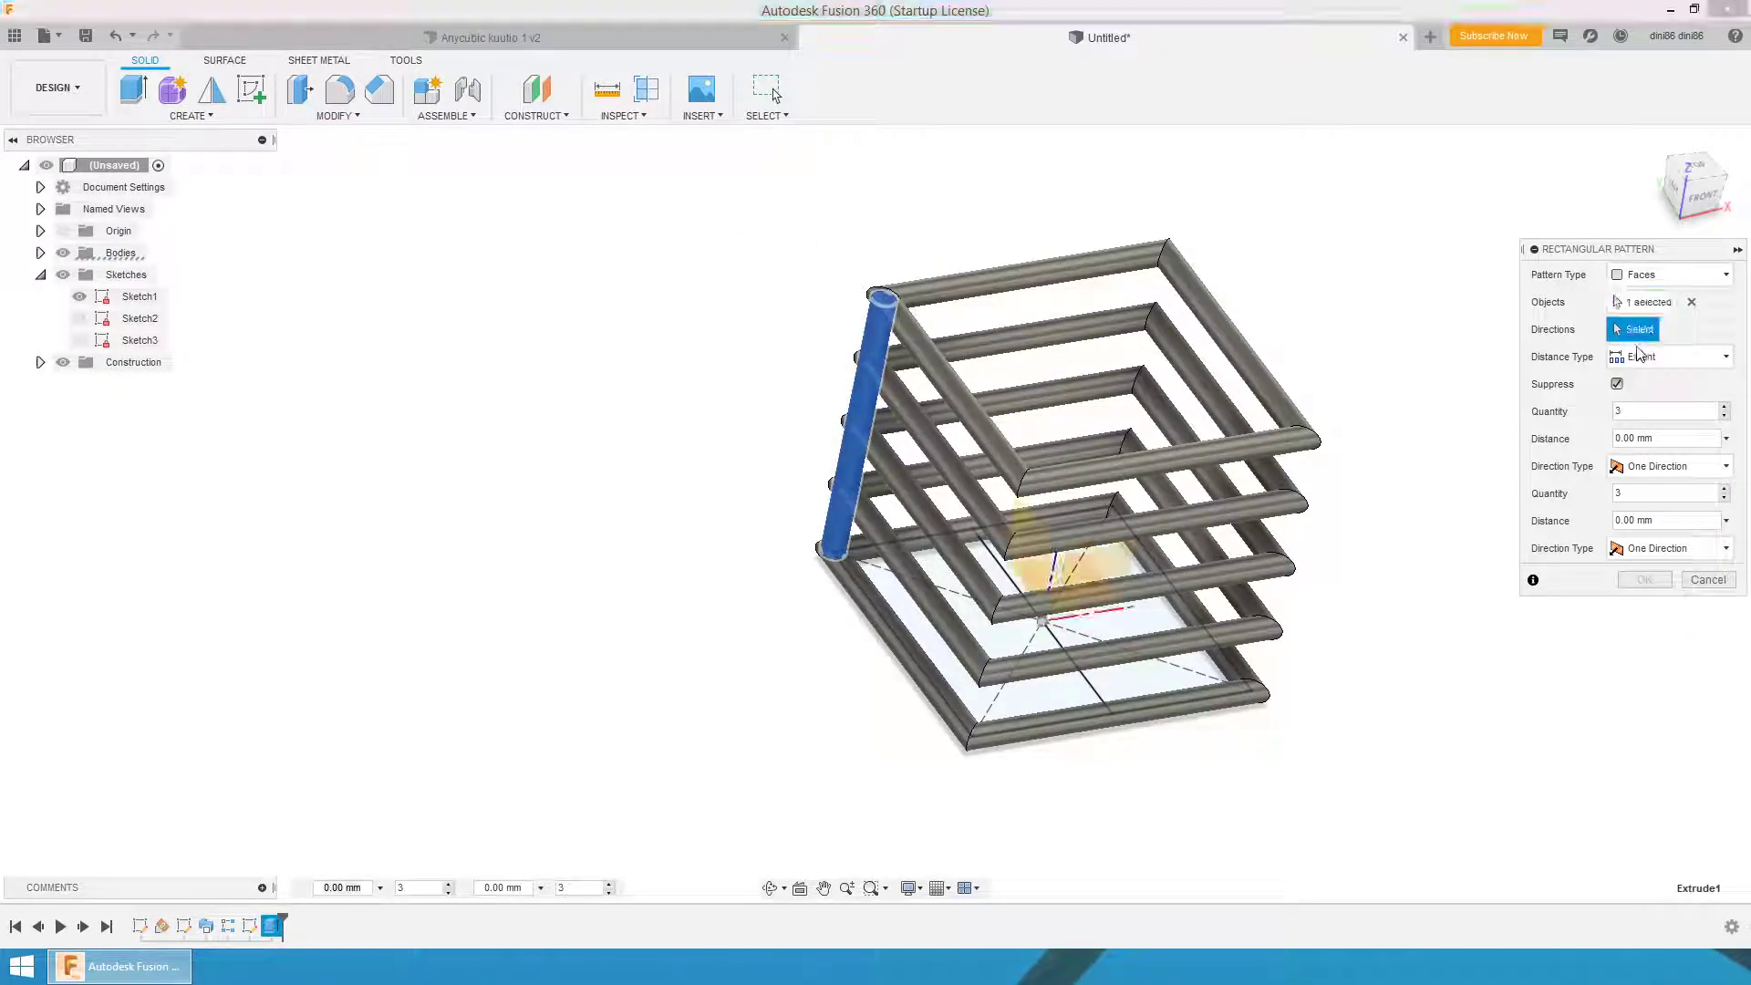
click(1013, 587)
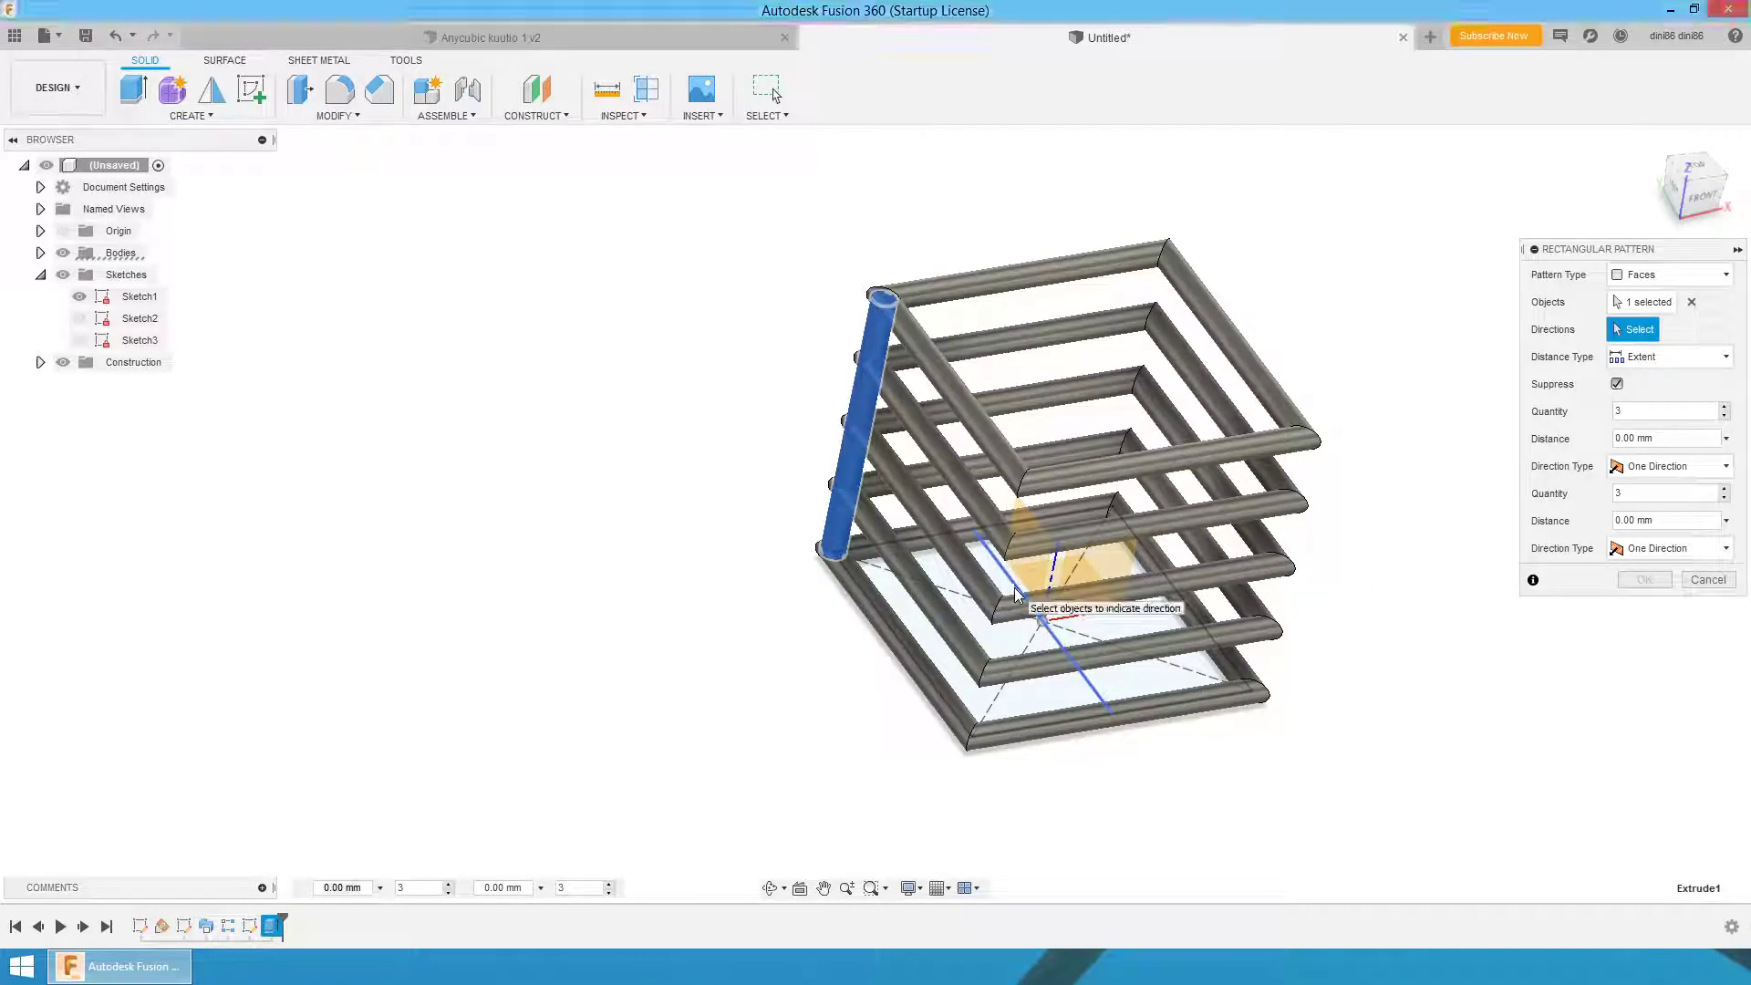
click(1032, 651)
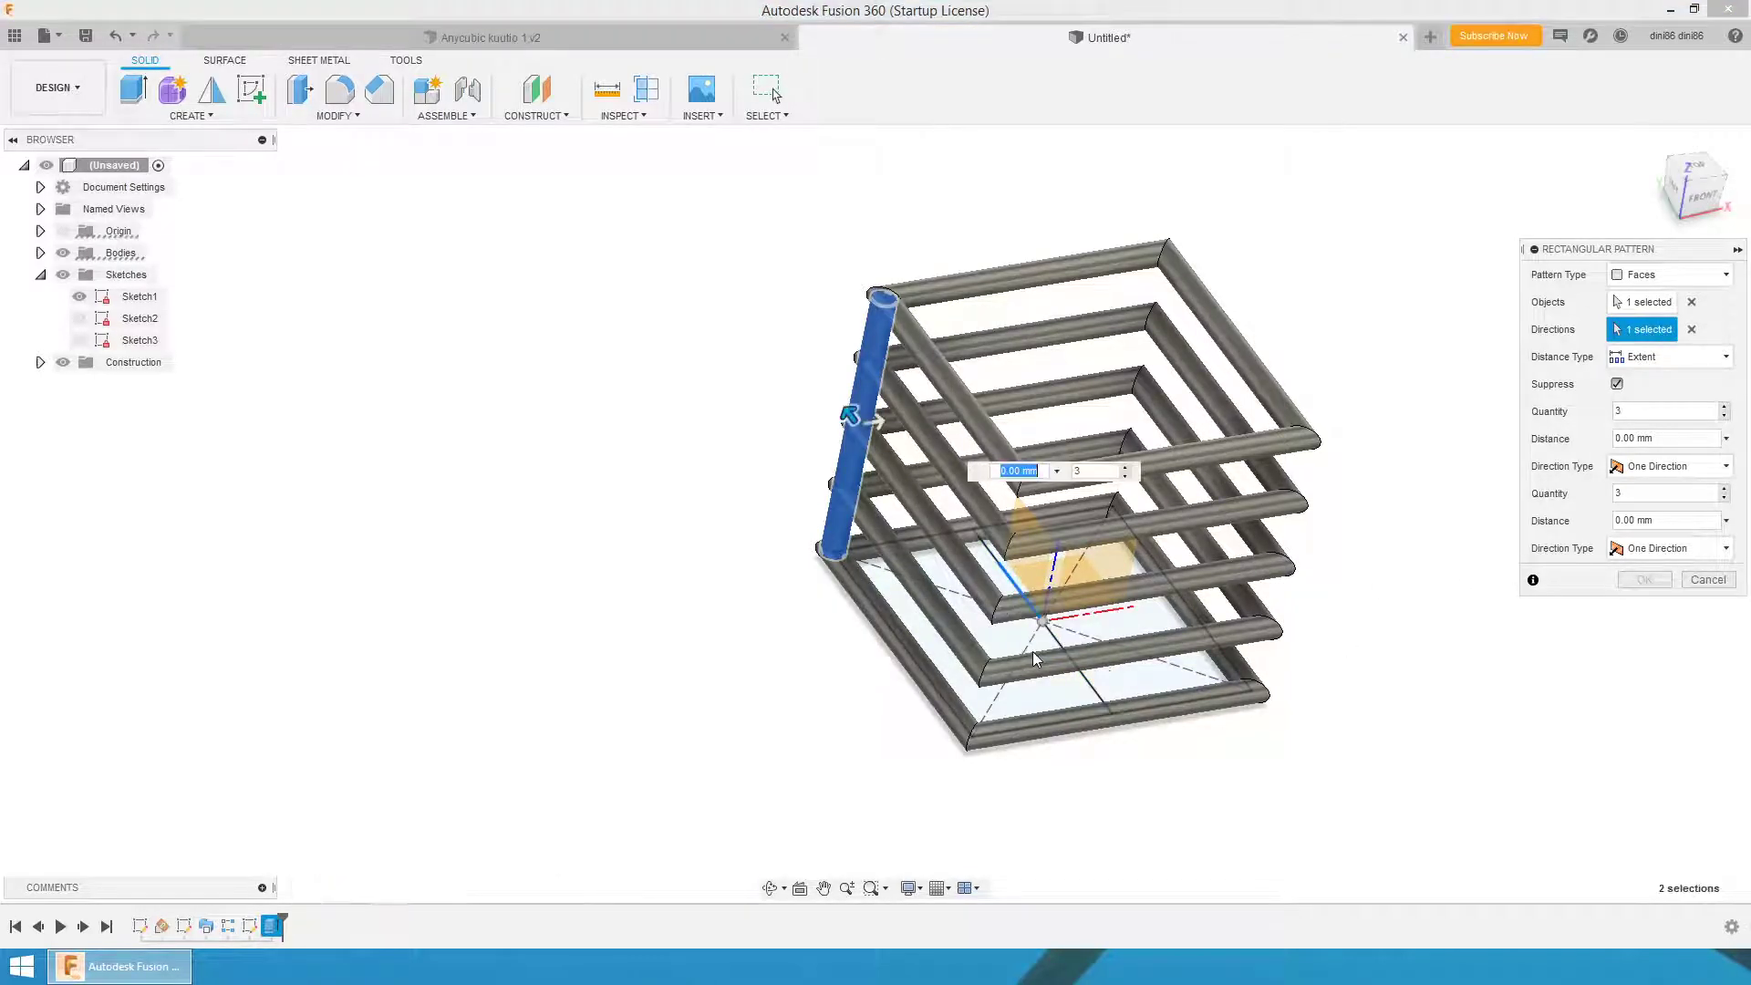
- Give the corner bar's pattern an extent of -60 mm and a quantity of 5, and create it
drag(866, 438, 924, 511)
click(1105, 545)
text(-60)
key(Tab)
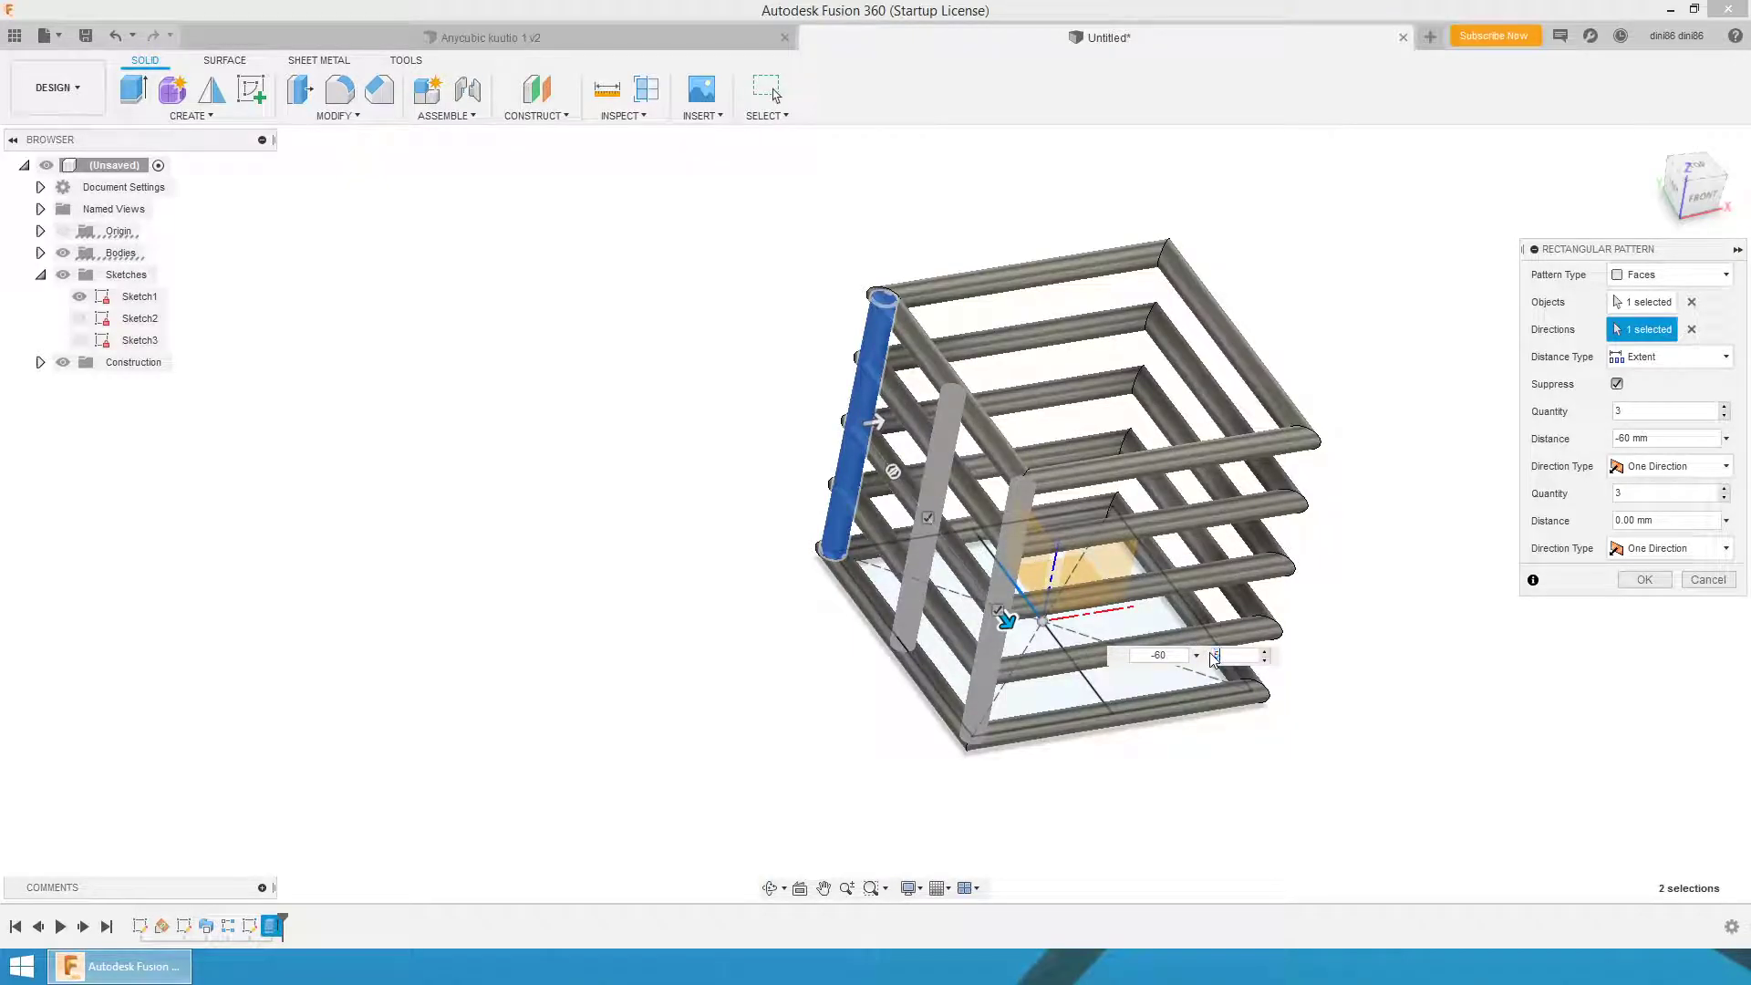
text(5)
click(1645, 579)
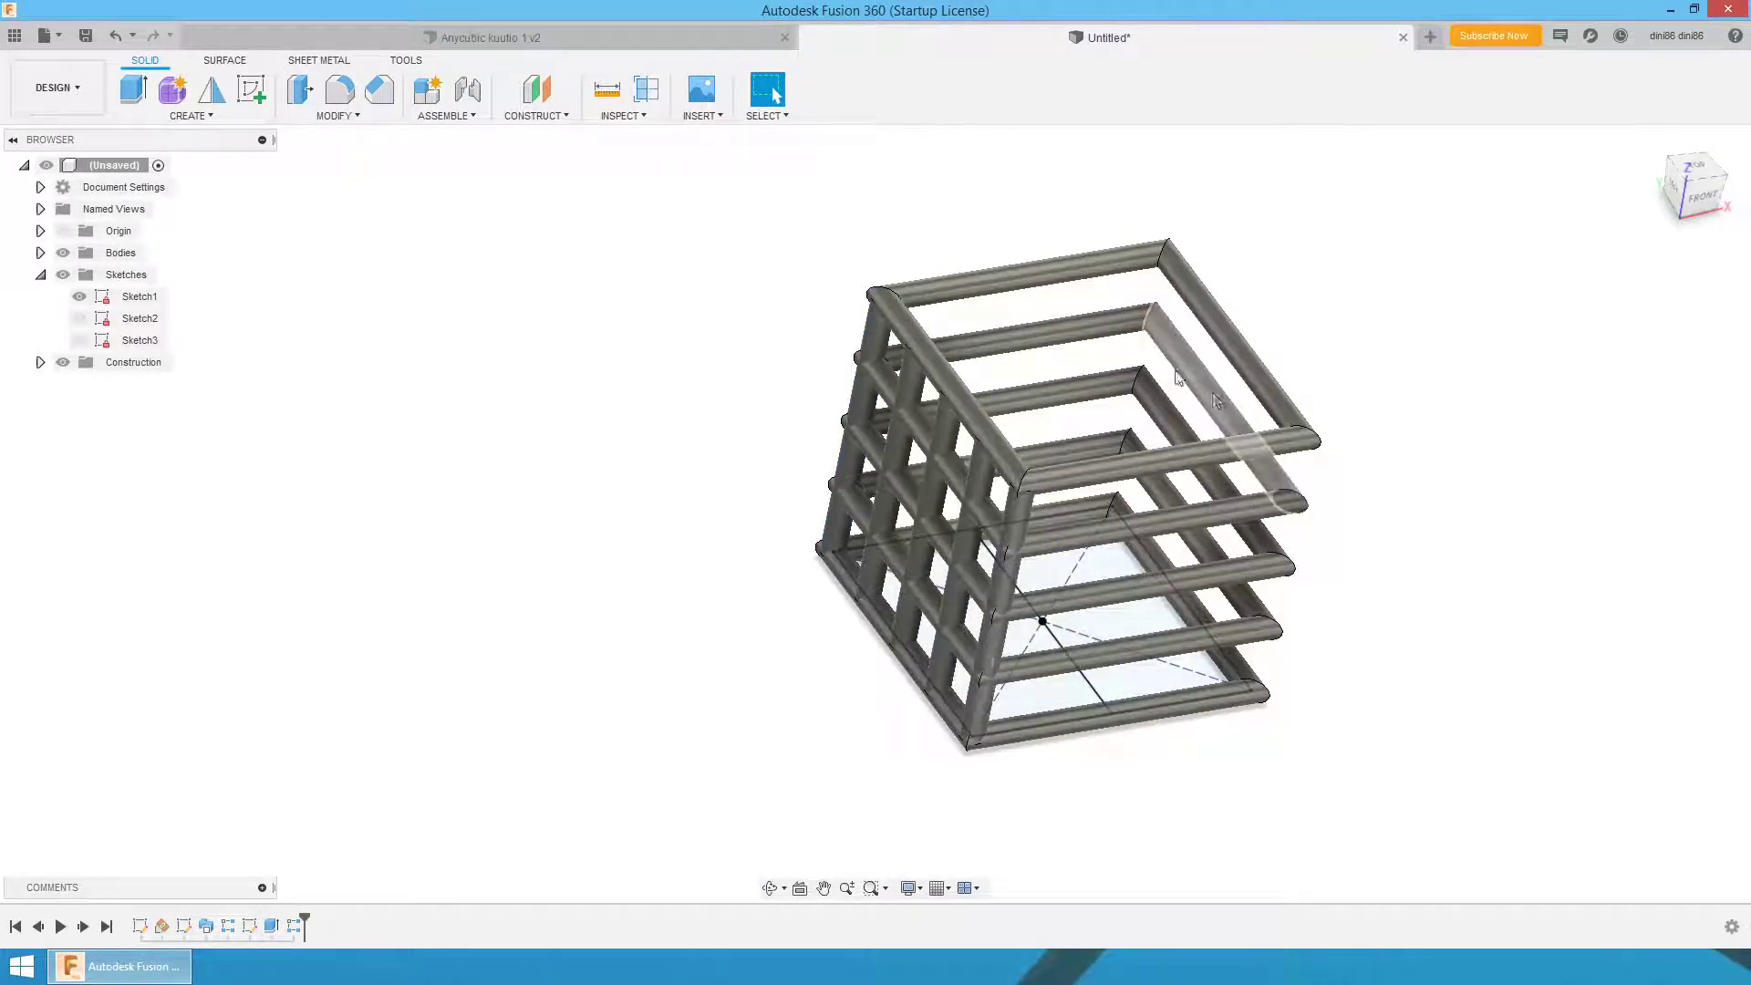
- Circular-pattern the corner bar extrusion and its rectangular pattern around the Z axis to cover all four sides of the cube
click(190, 116)
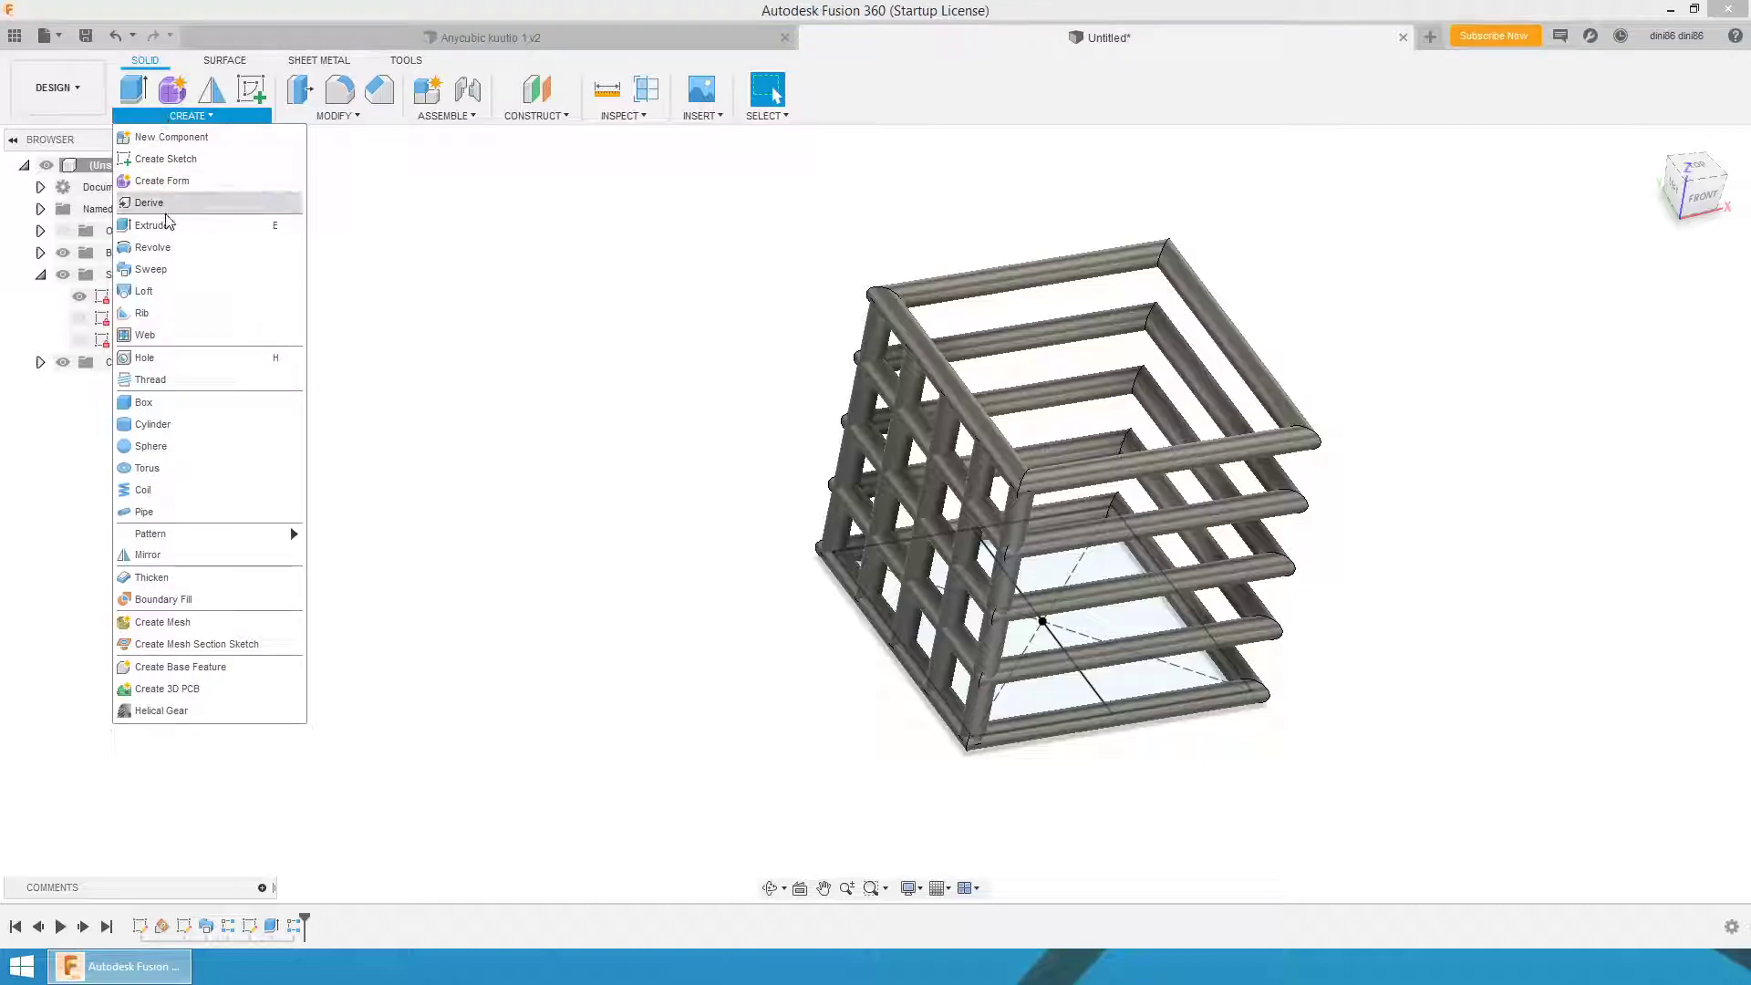
mouse_move(238, 534)
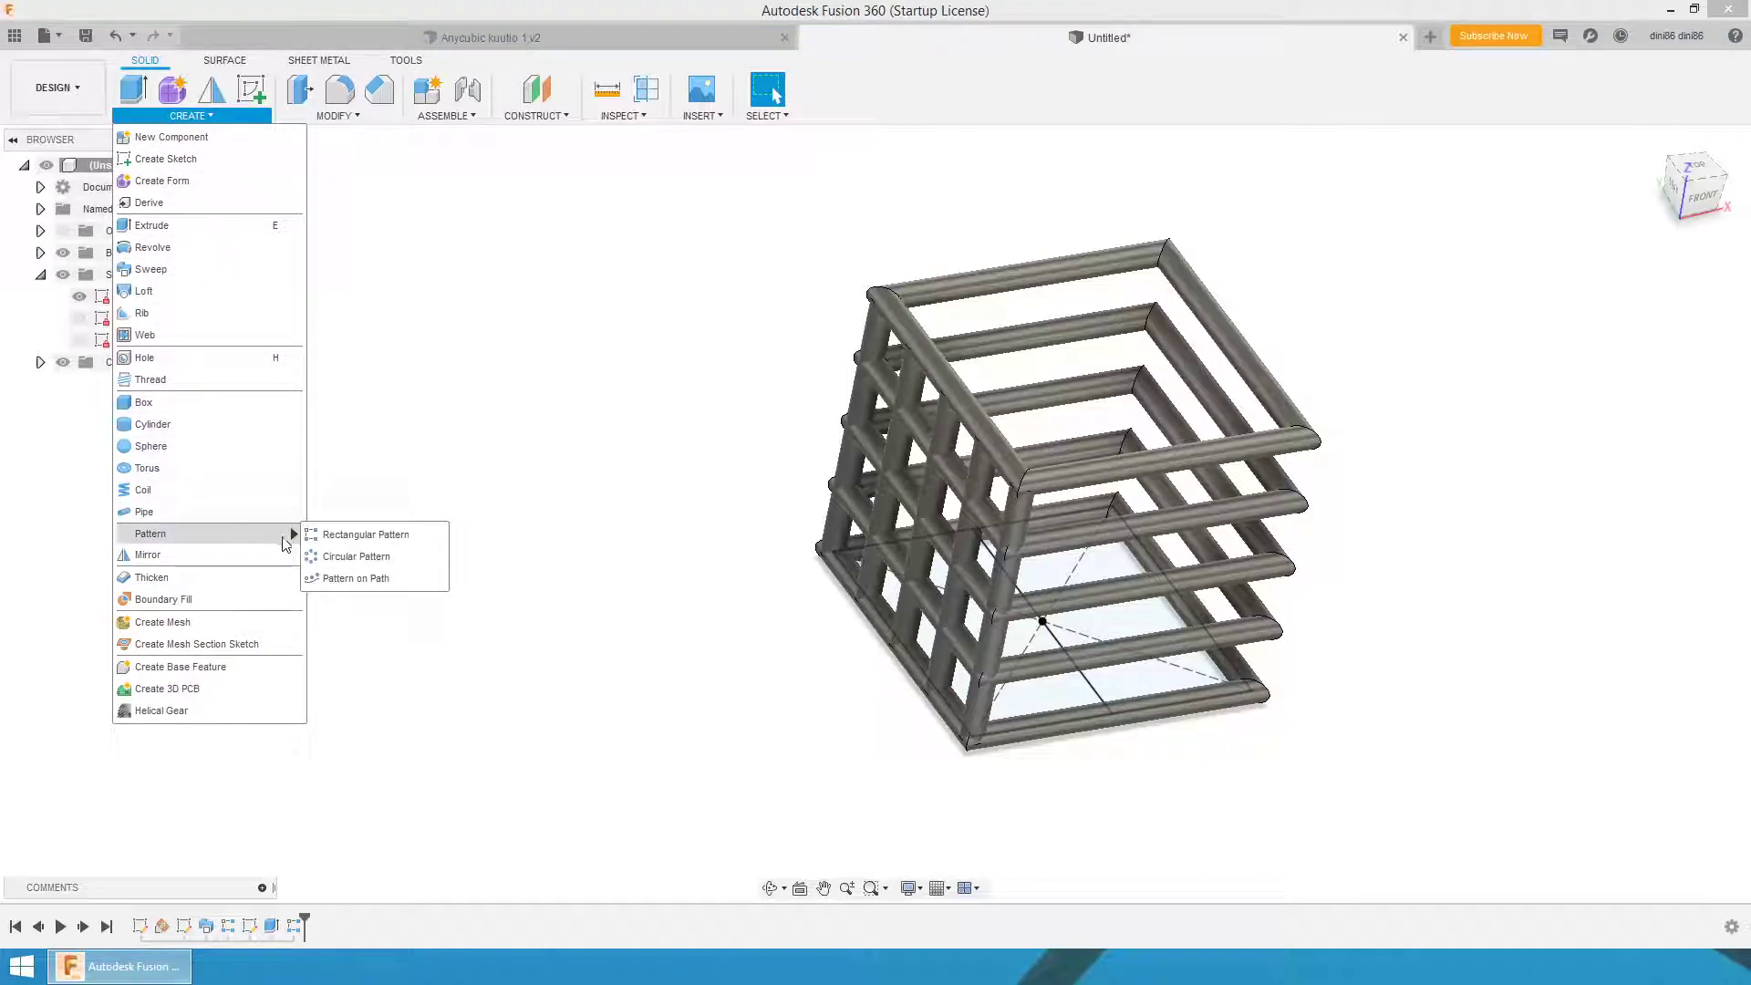
click(341, 557)
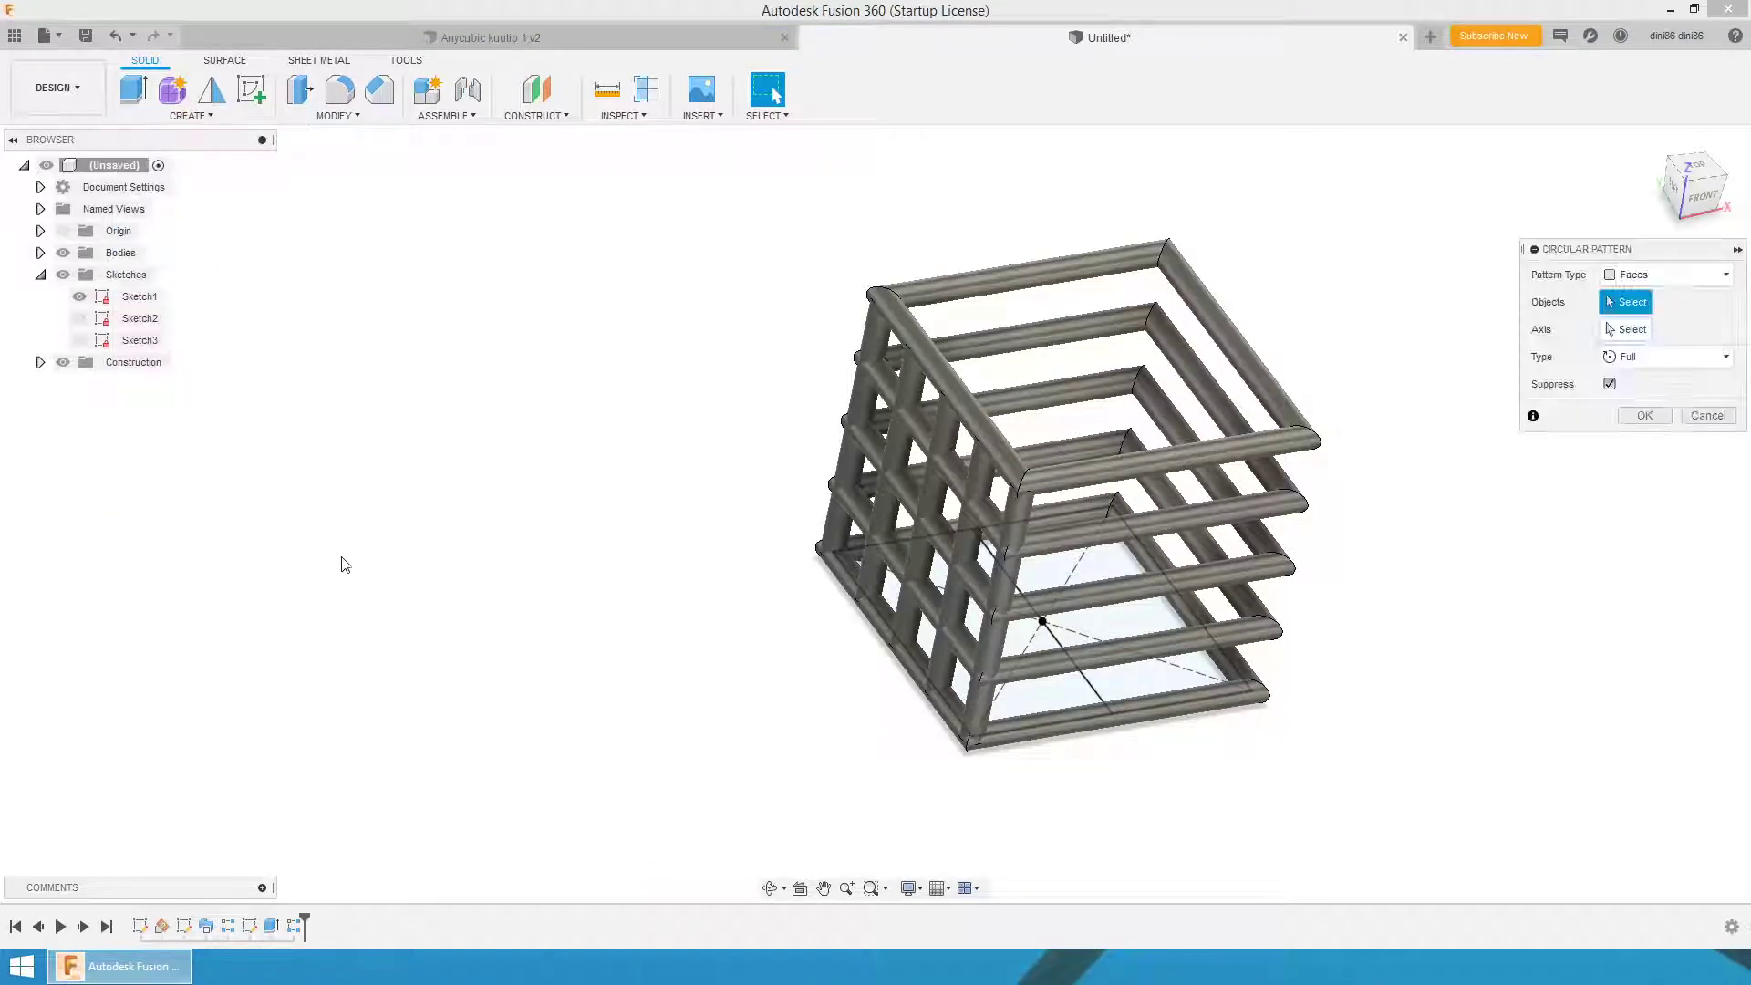
click(294, 926)
click(272, 926)
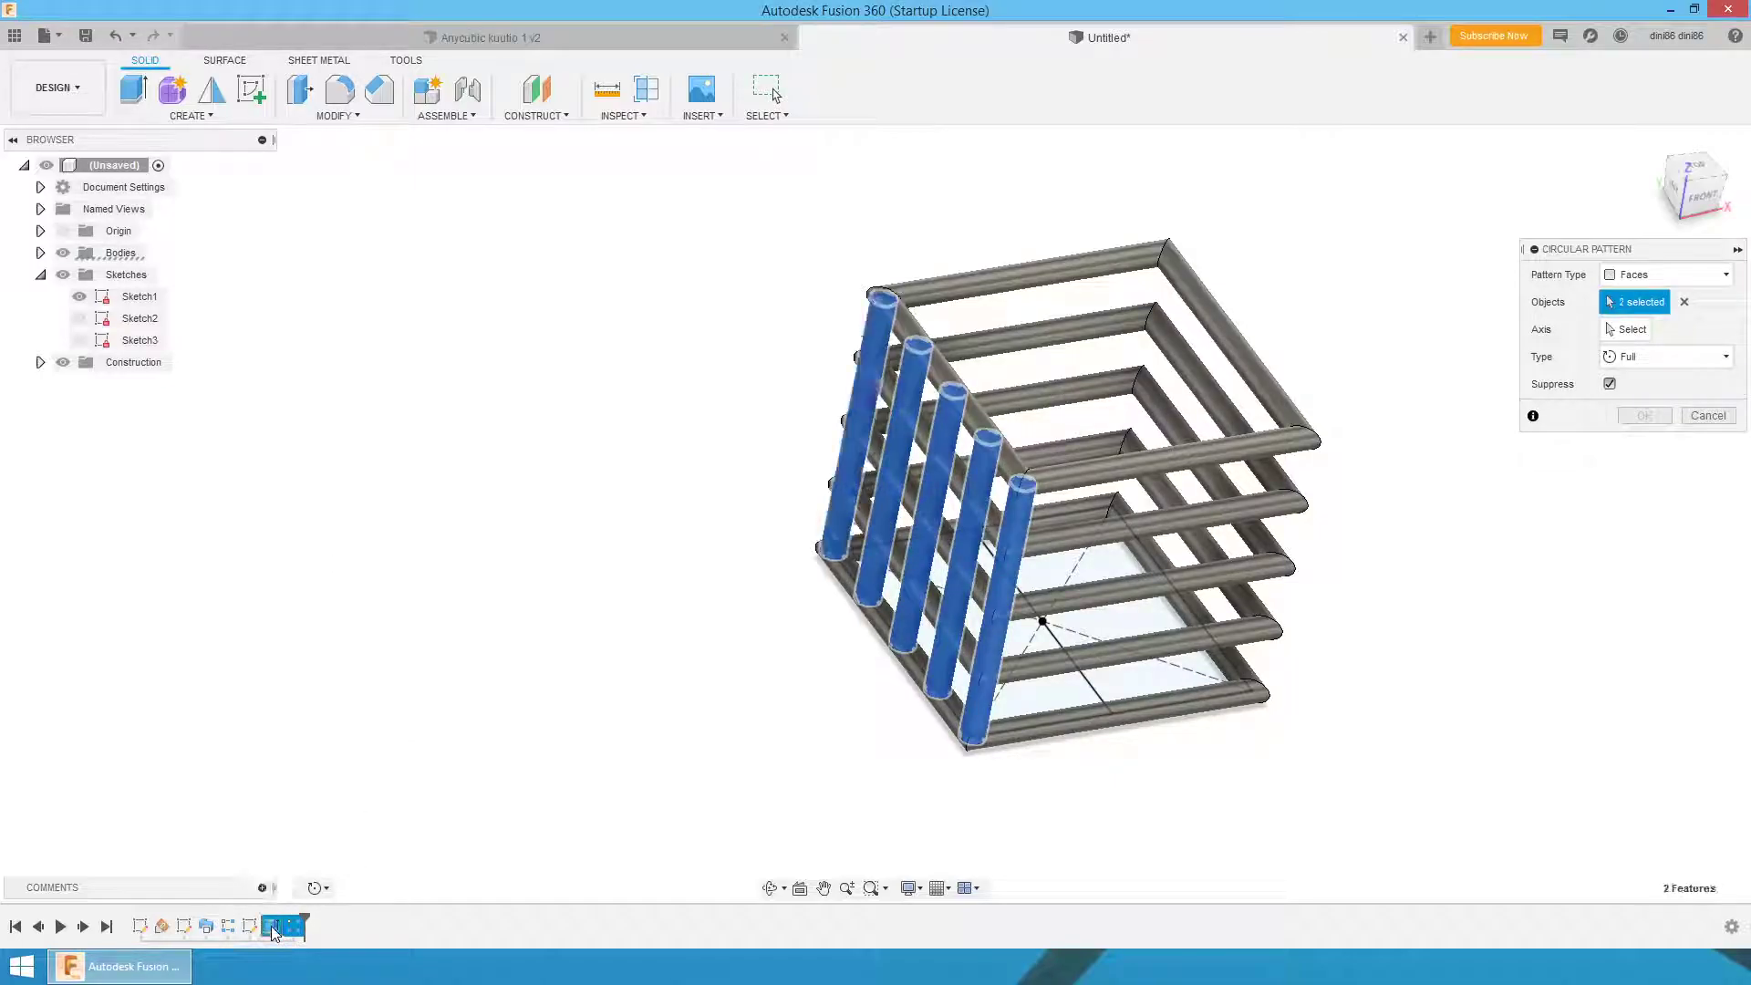
click(1626, 331)
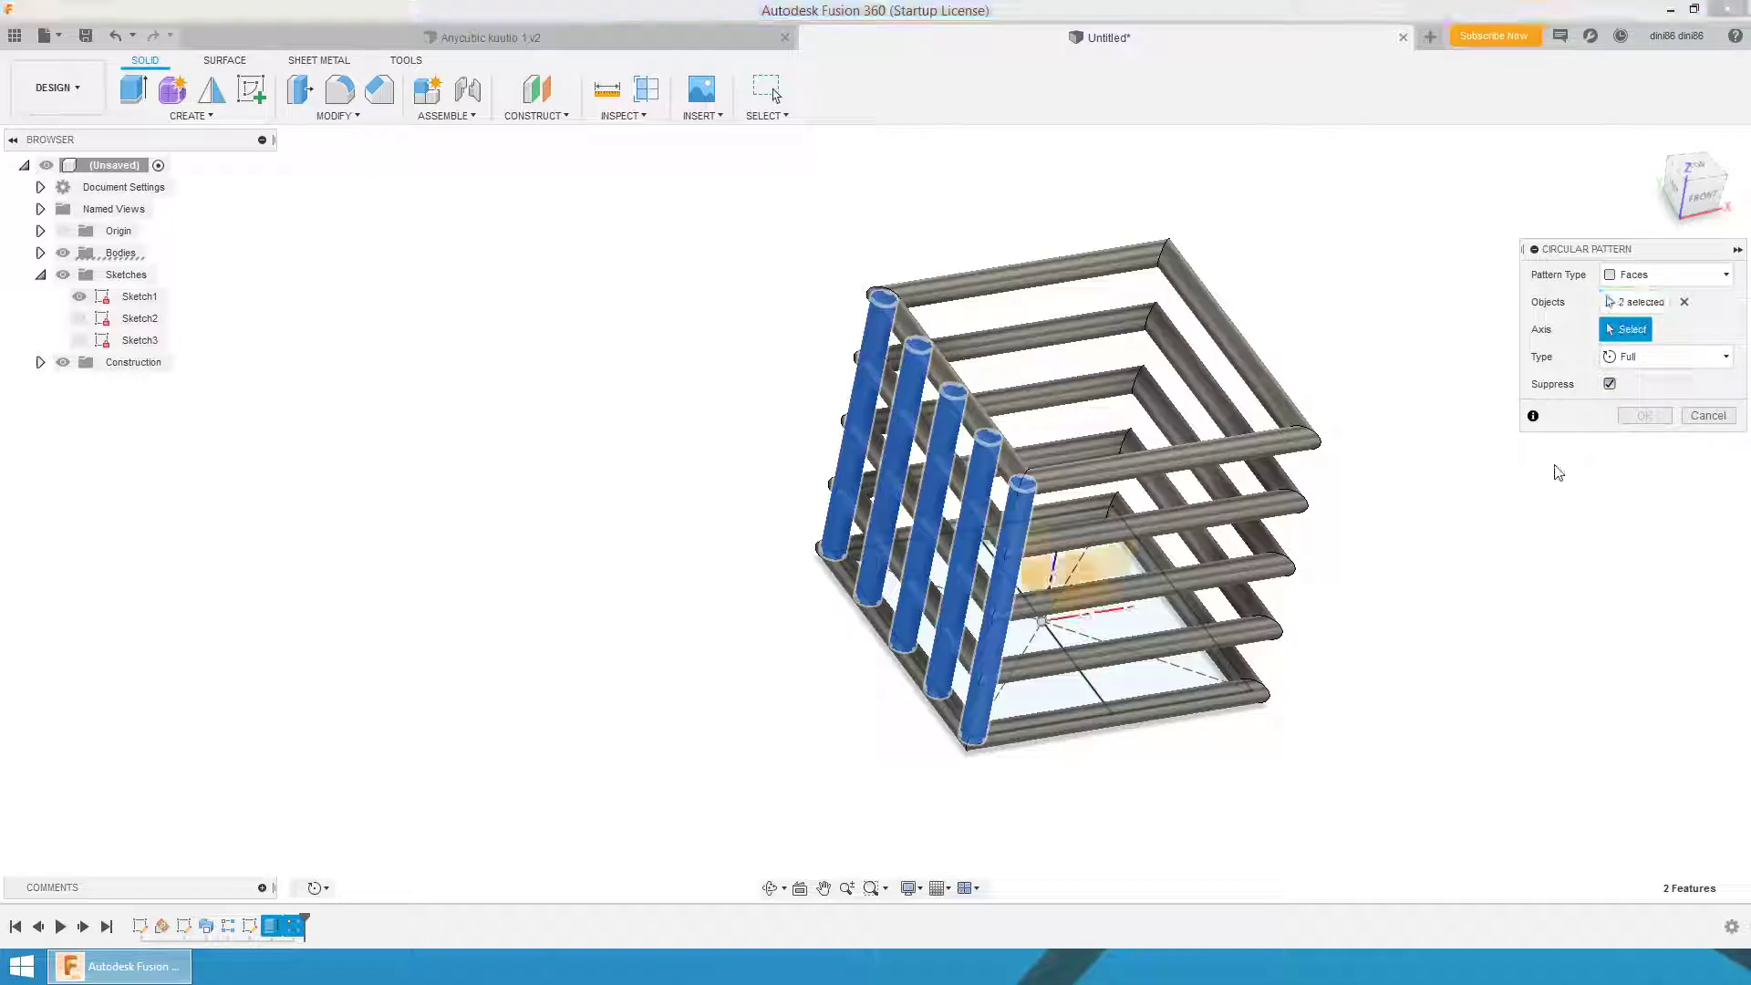
click(1058, 570)
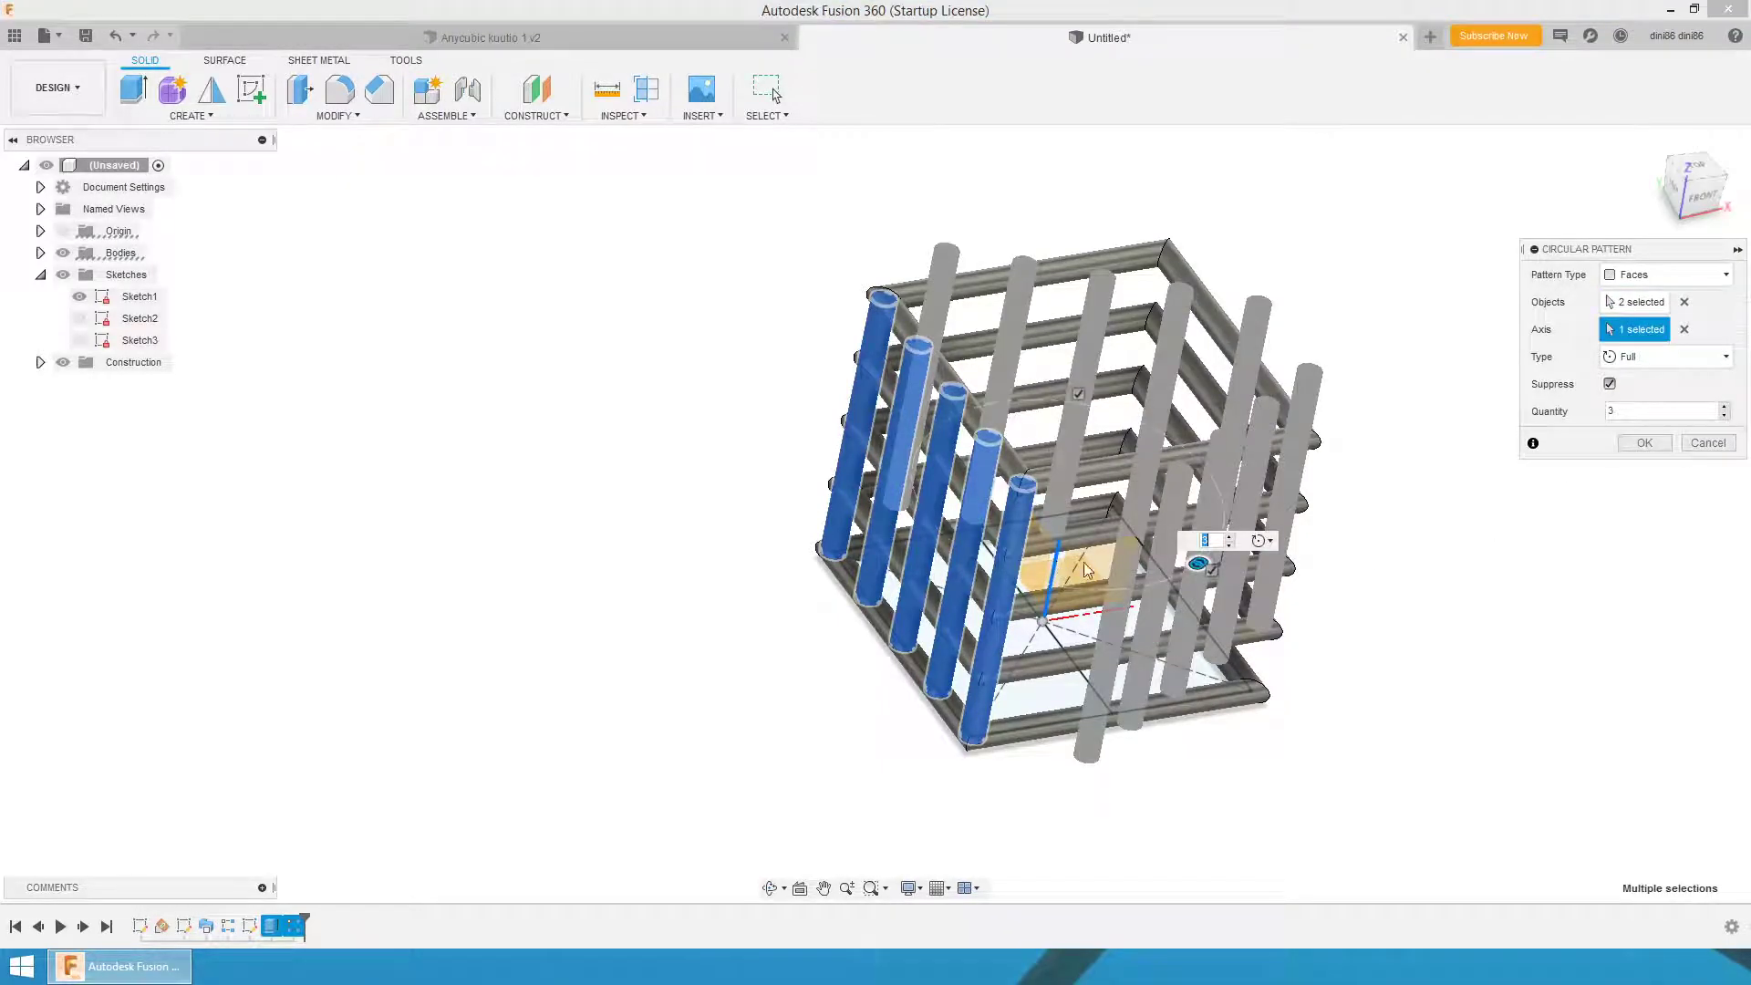
drag(1634, 416, 1574, 422)
click(1641, 443)
shift+middle_drag(1475, 557, 1387, 539)
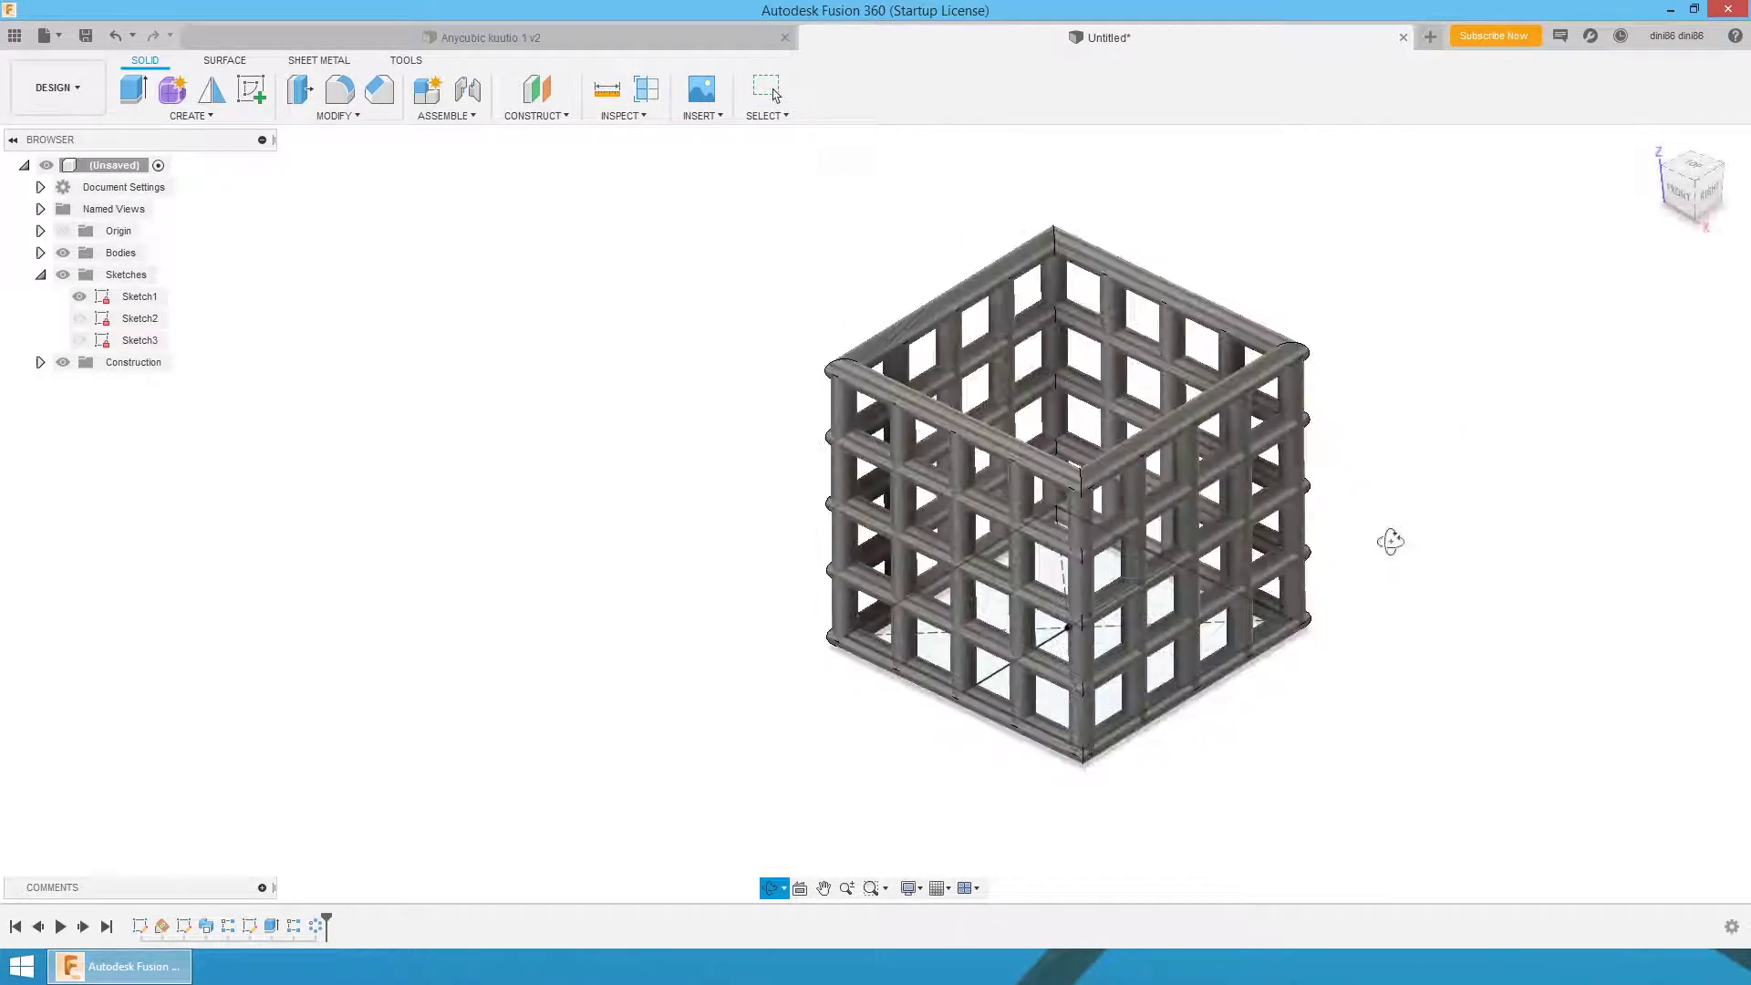
- Start a sketch on the vertical YZ origin plane and project the uppermost bar on the positive Y side into it
click(254, 90)
shift+middle_drag(1400, 286, 1407, 327)
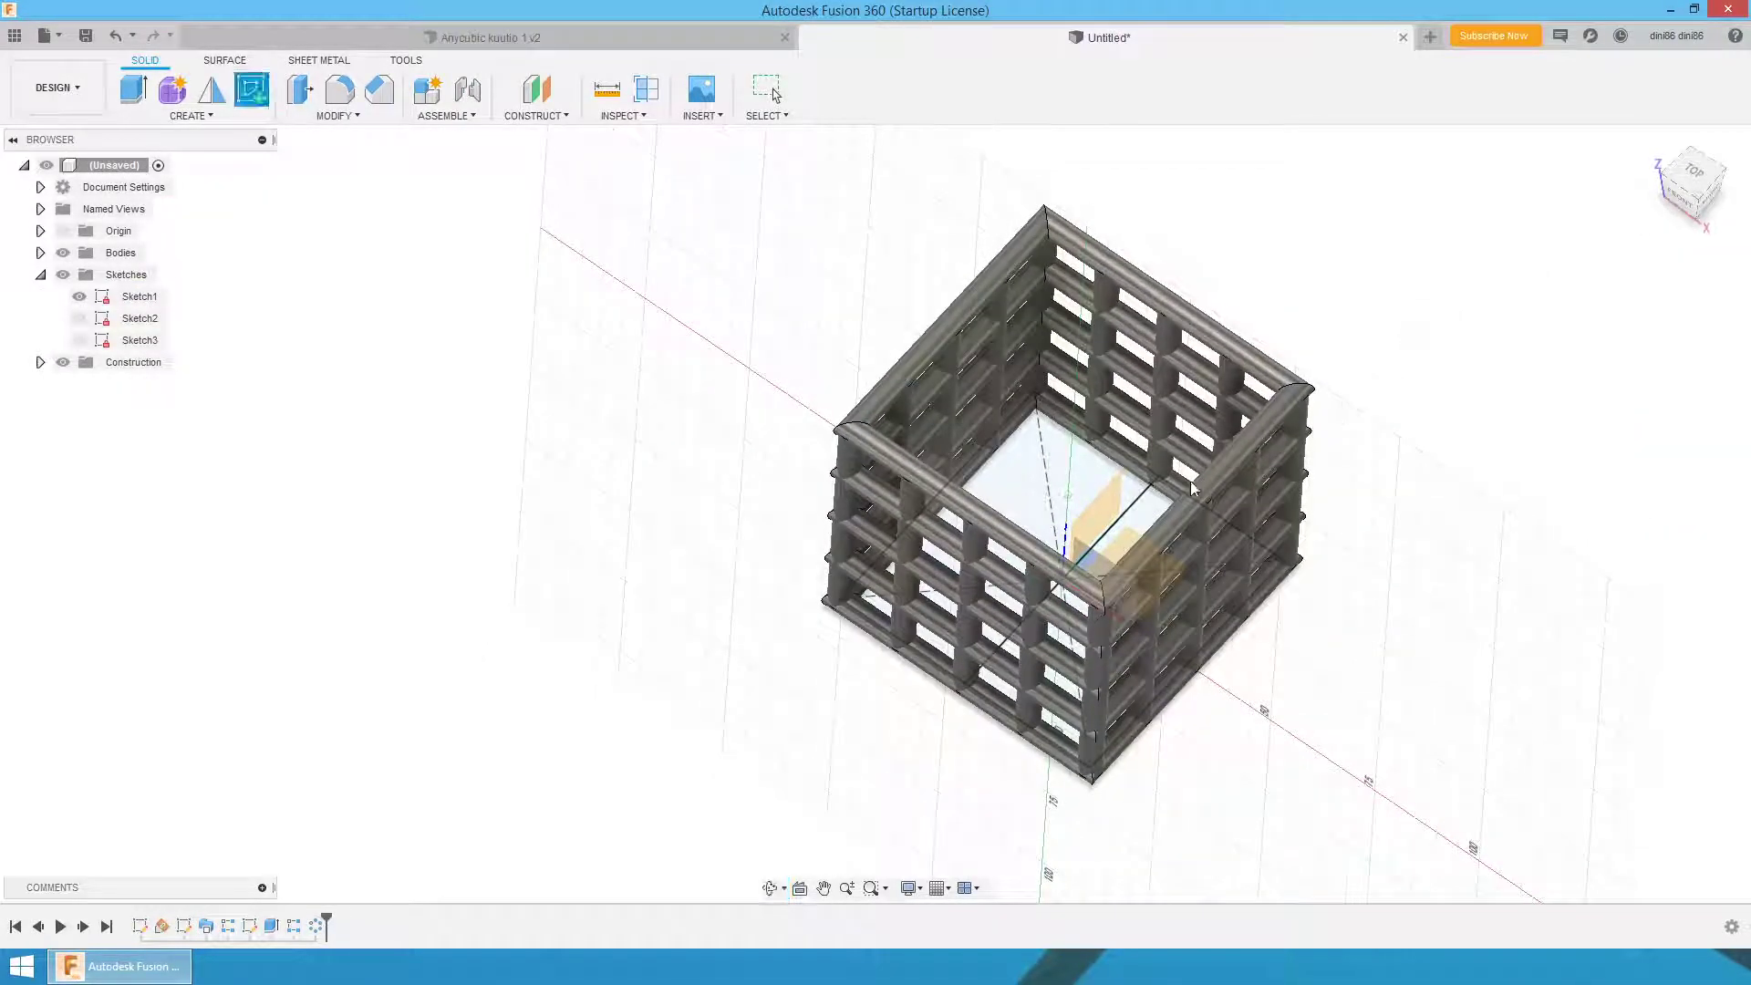
click(1101, 520)
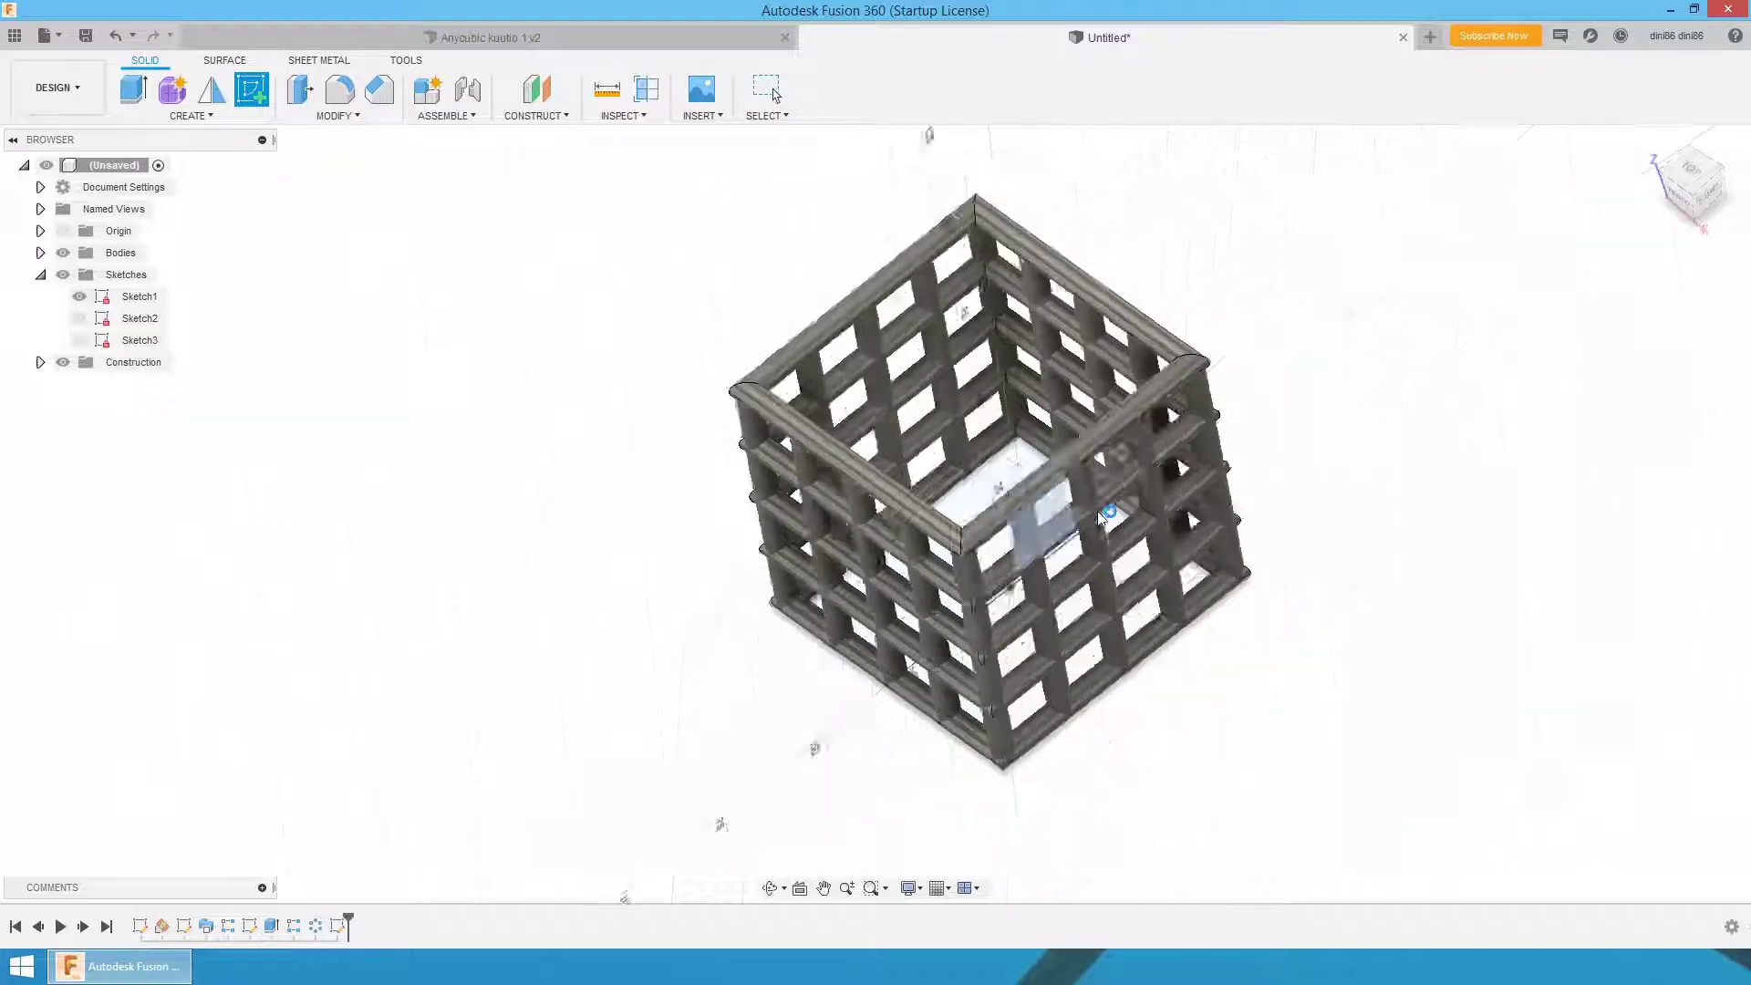
shift+middle_drag(1040, 242, 1041, 292)
scroll(1095, 372, down, 1)
scroll(1095, 372, up, 1)
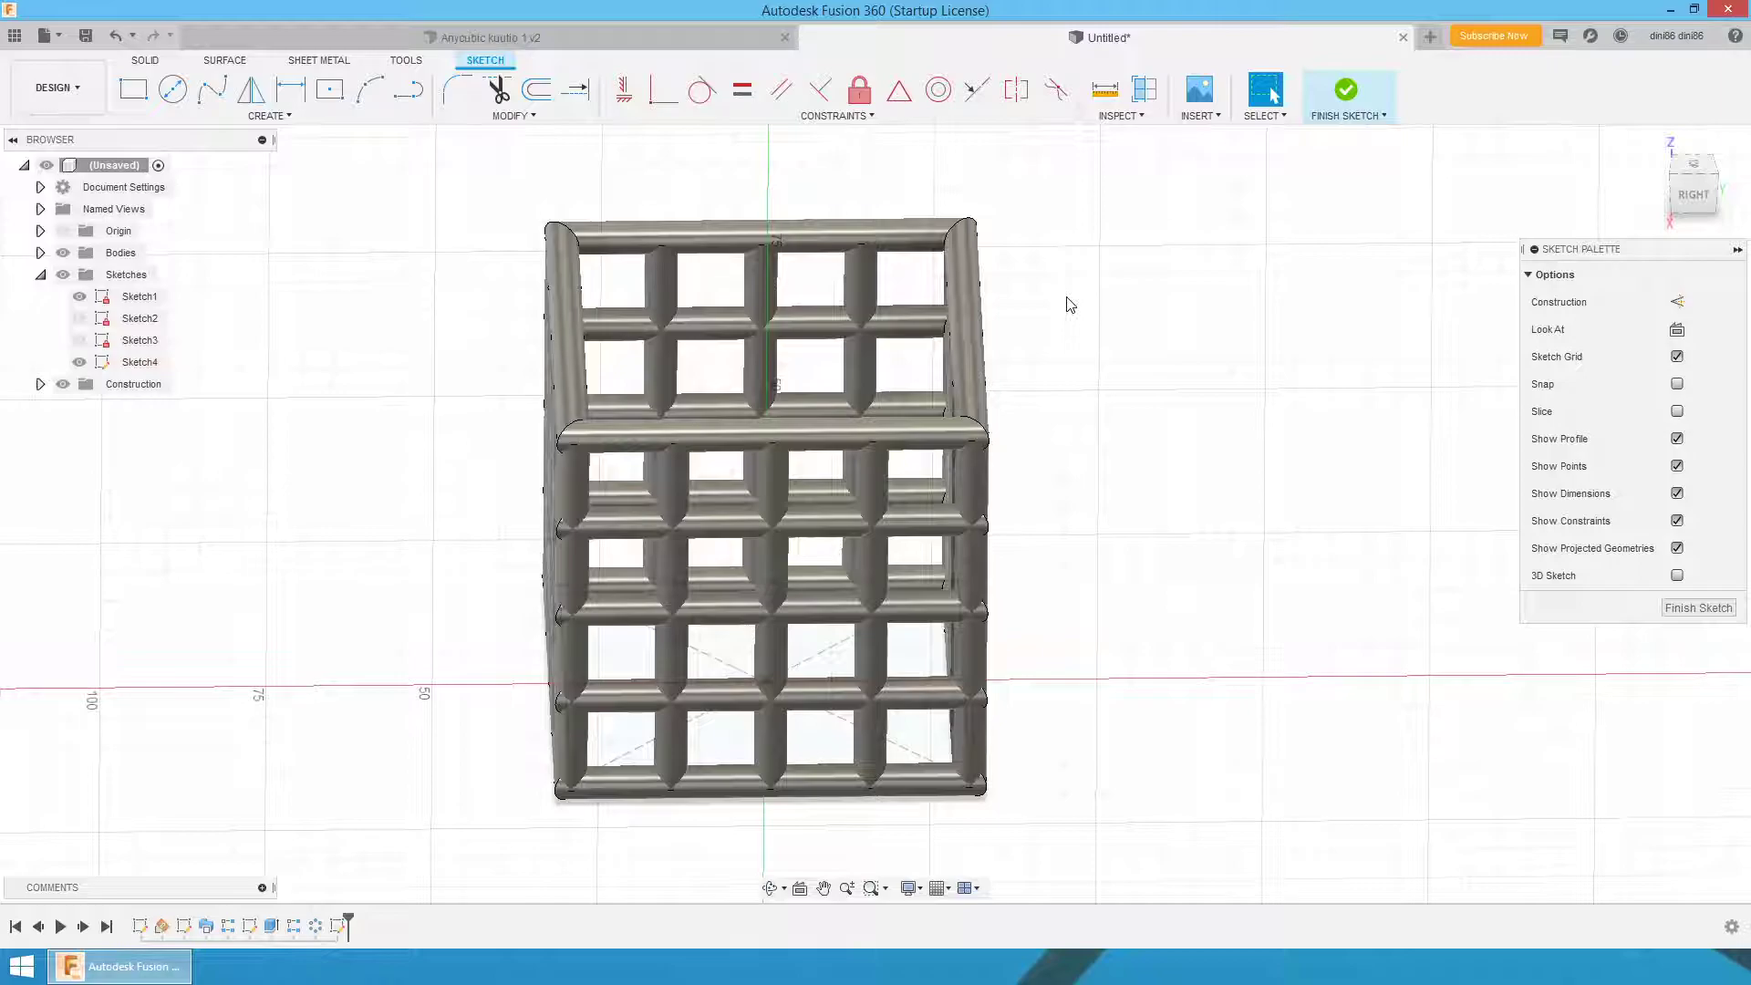
key(p)
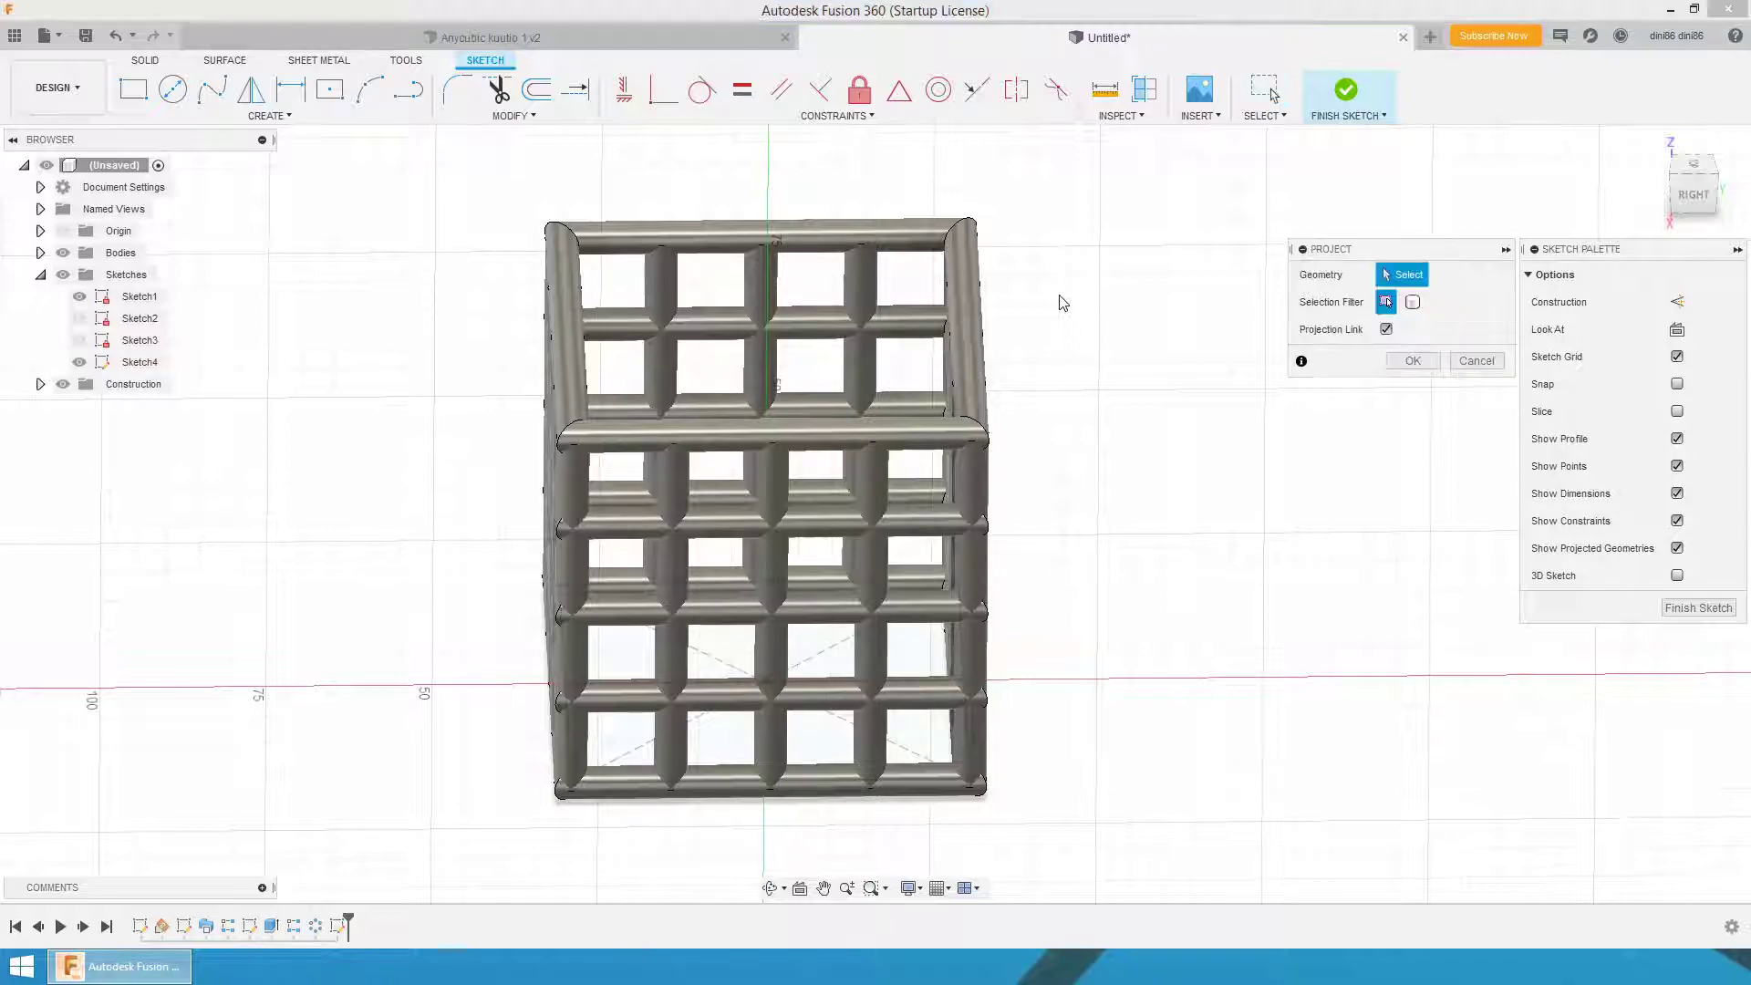
click(976, 333)
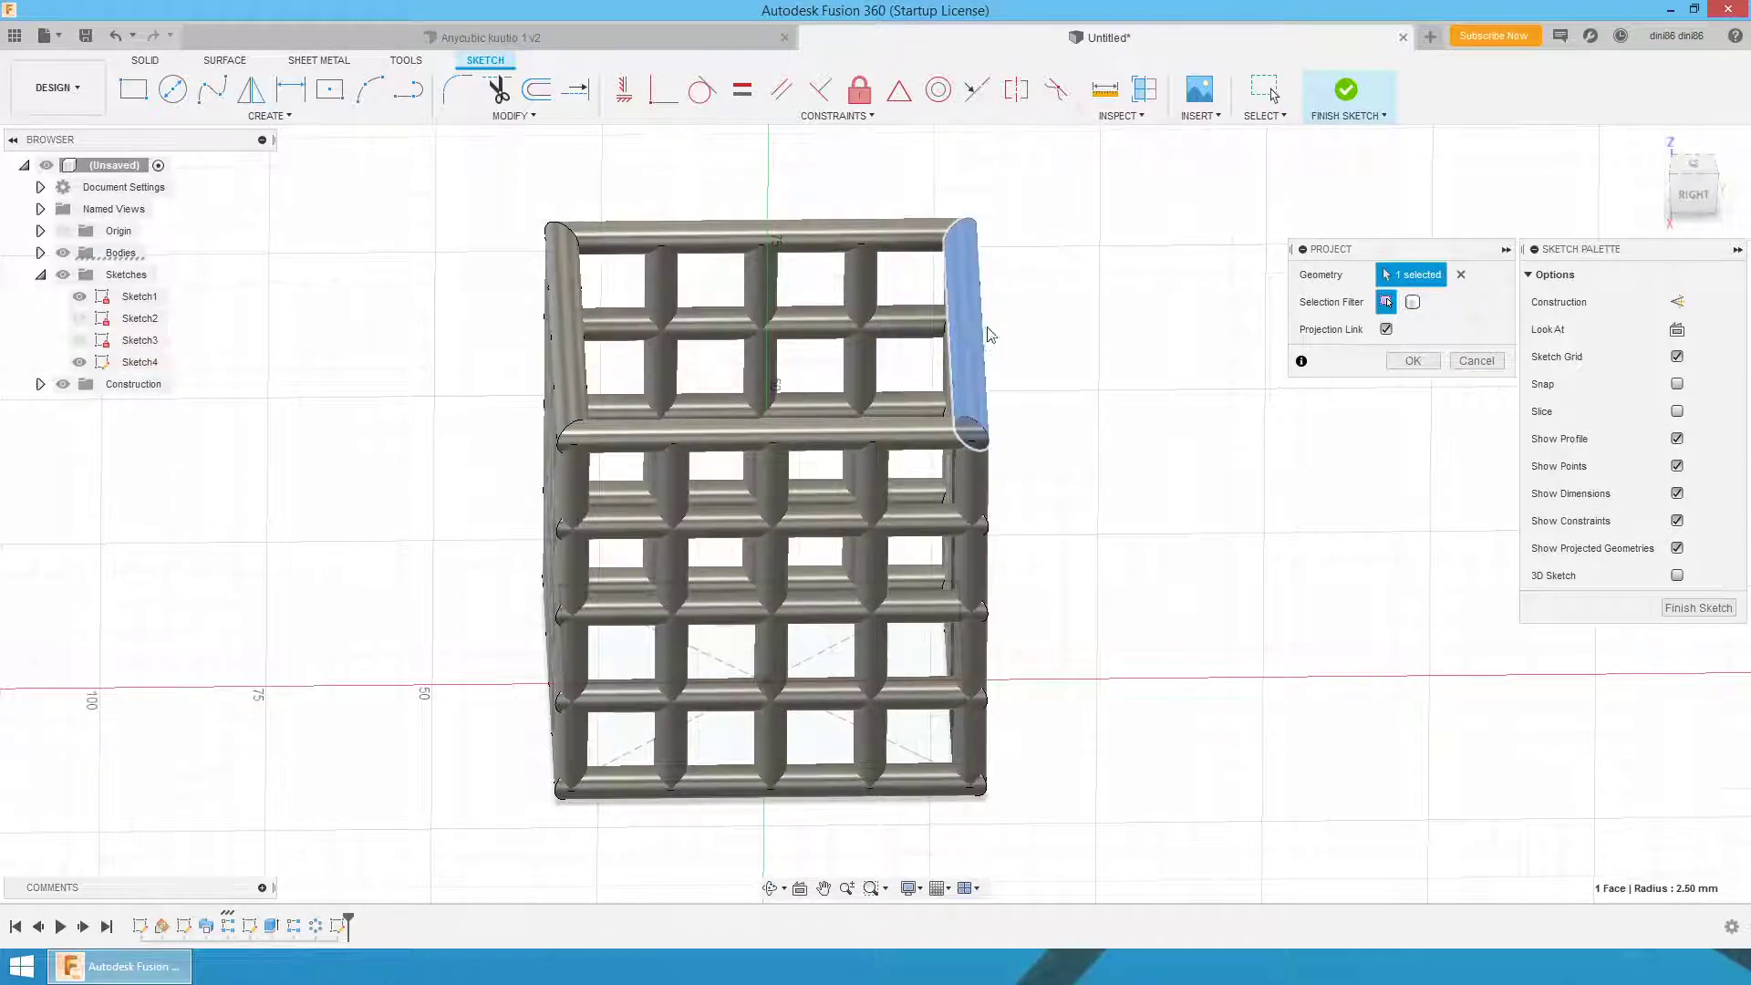
click(1413, 361)
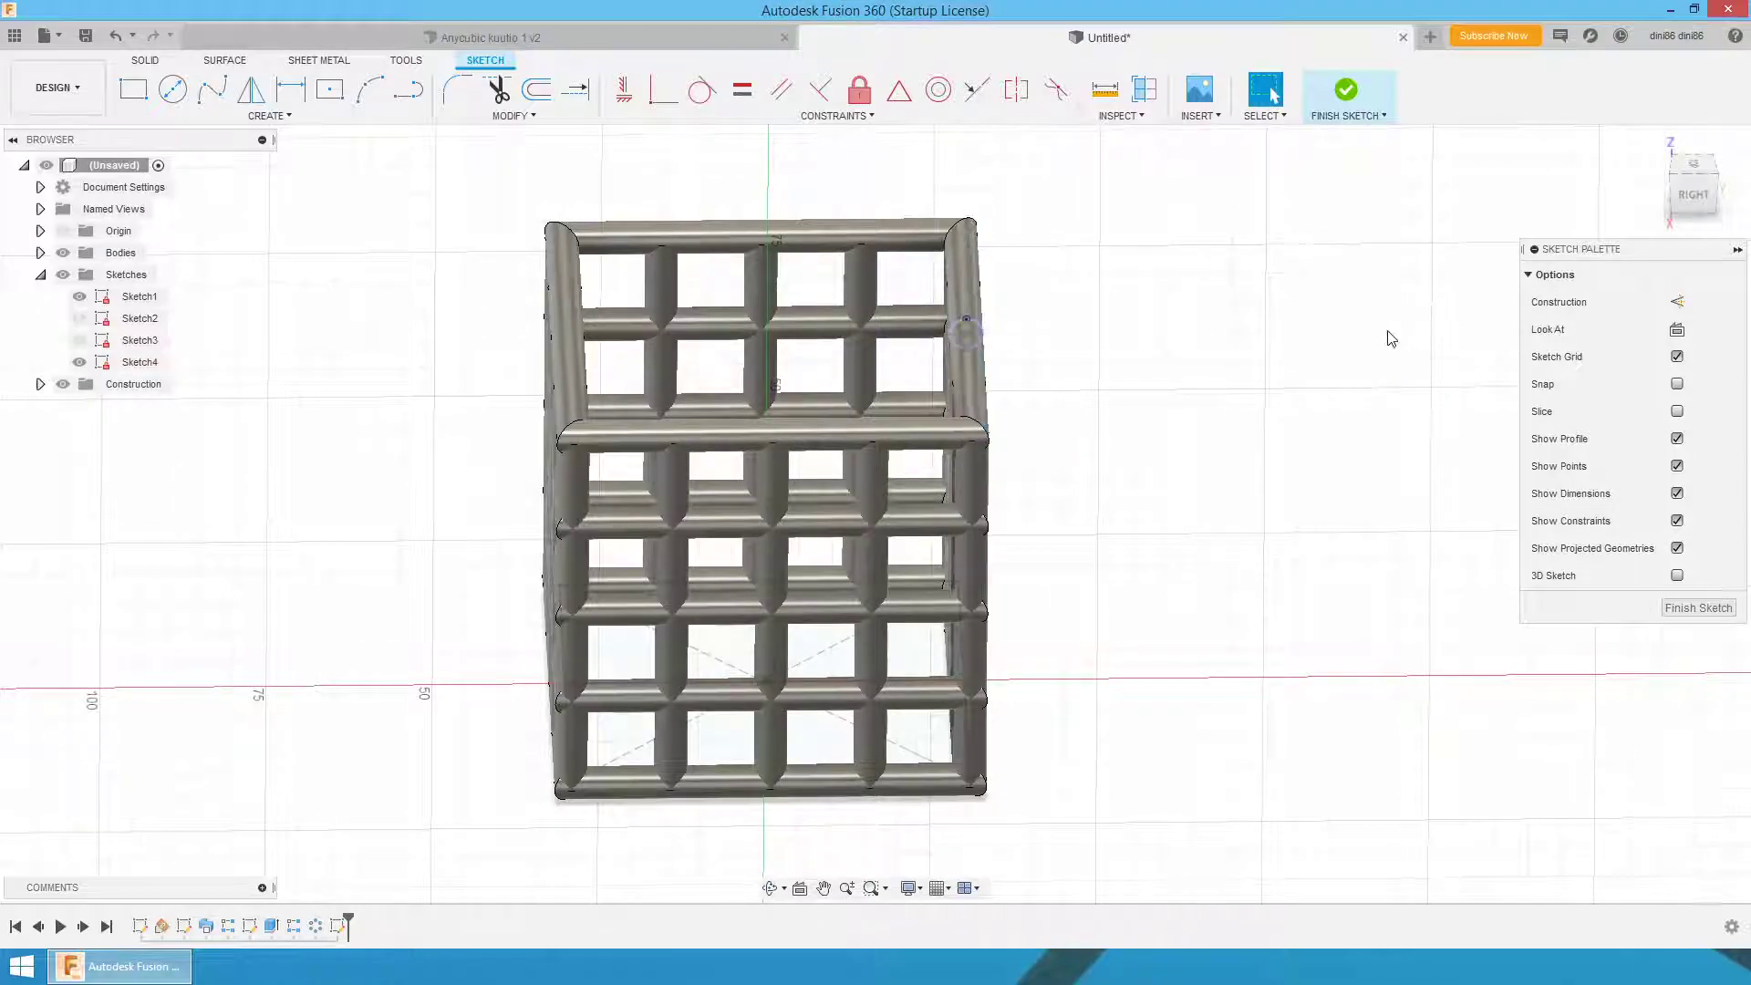
- Pattern the projected circle horizontally across the cube to 5 instances over a -60 mm extent and finish the sketch
click(299, 118)
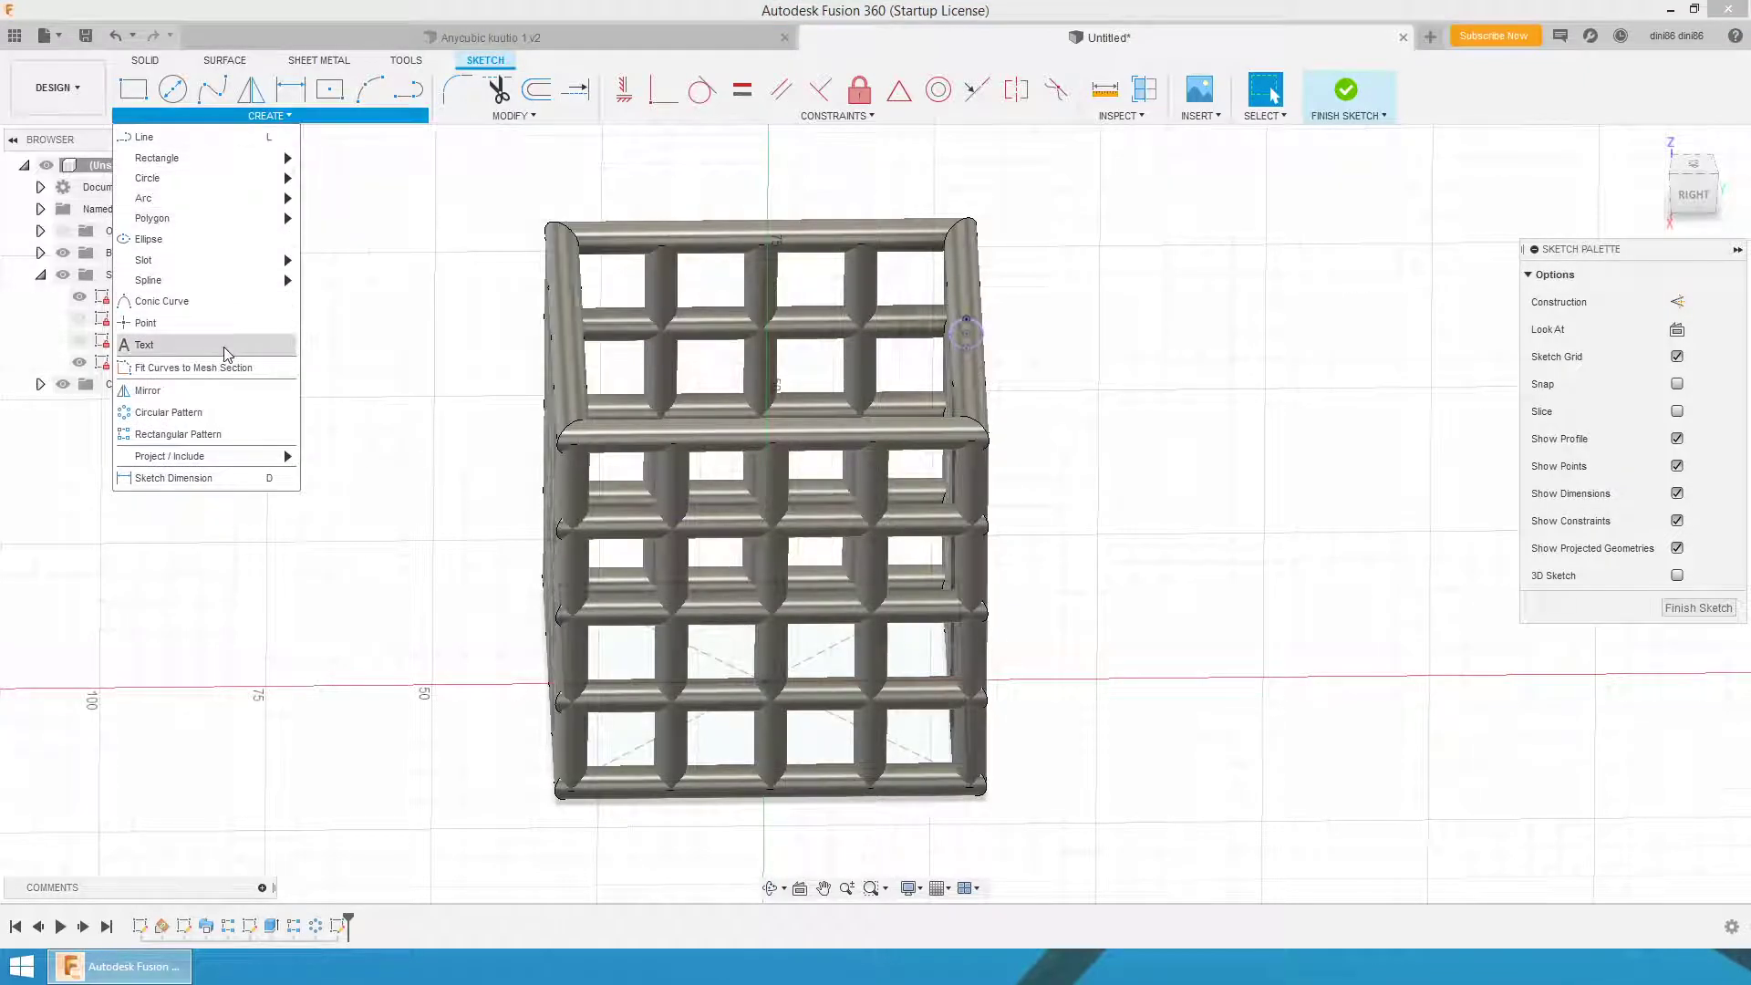
click(207, 433)
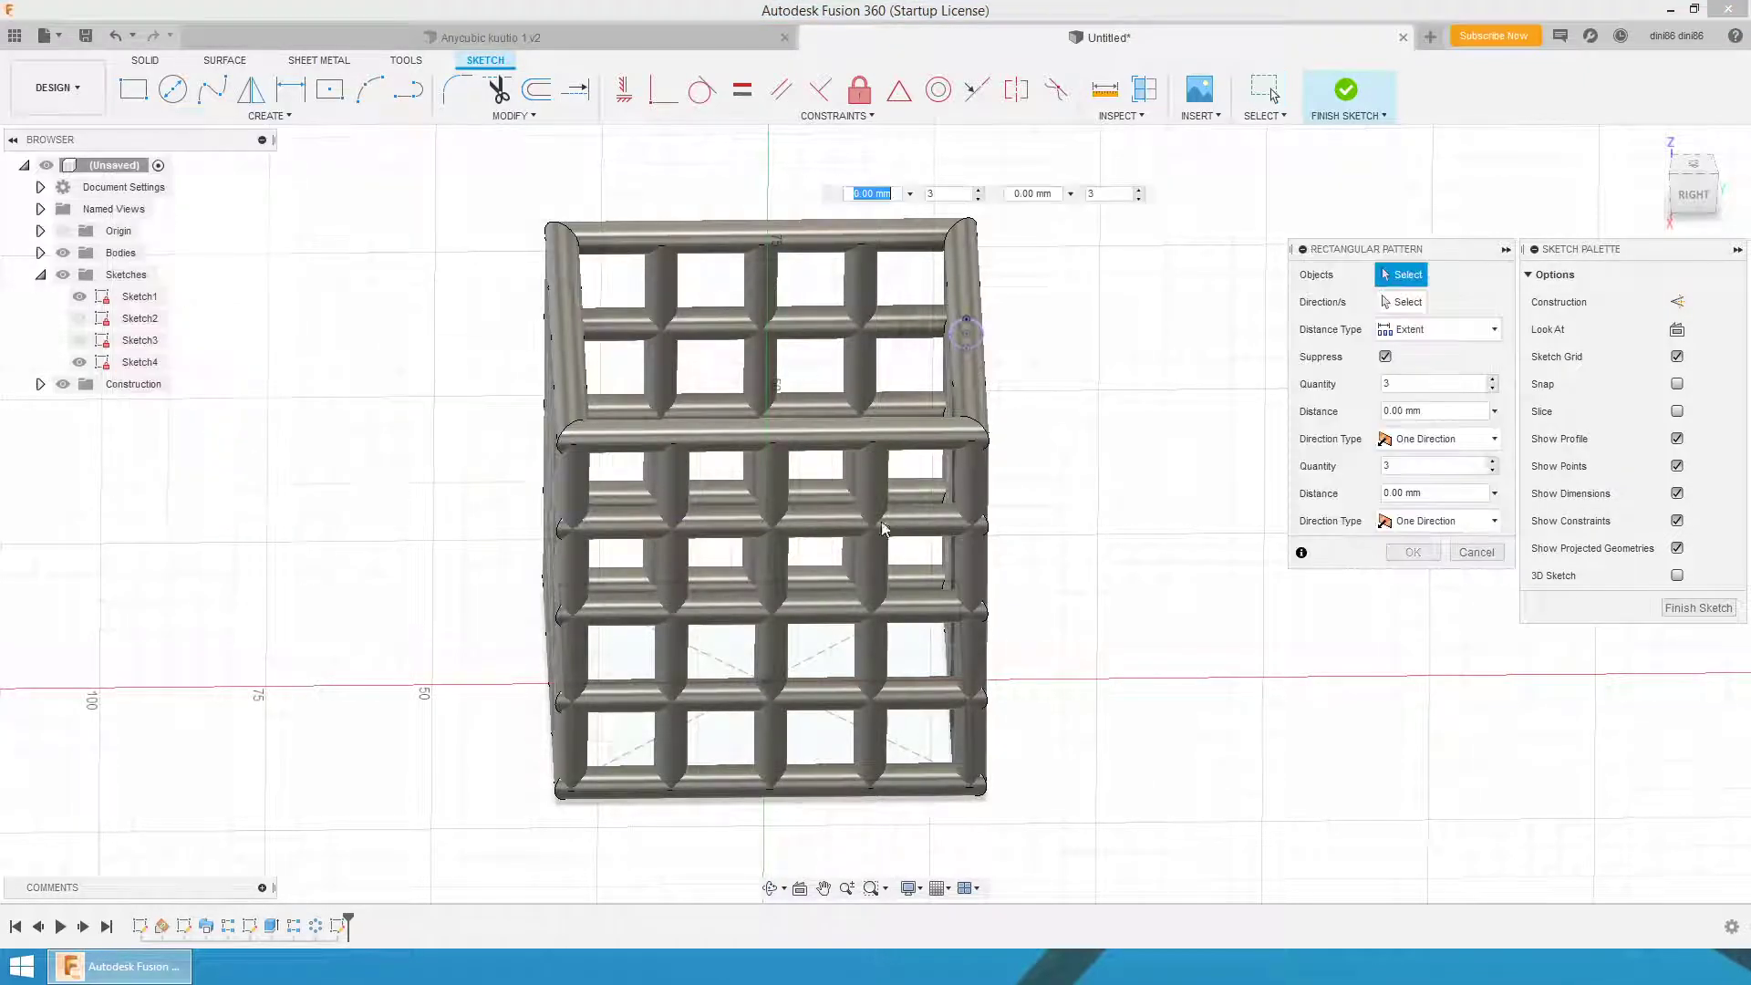
click(974, 330)
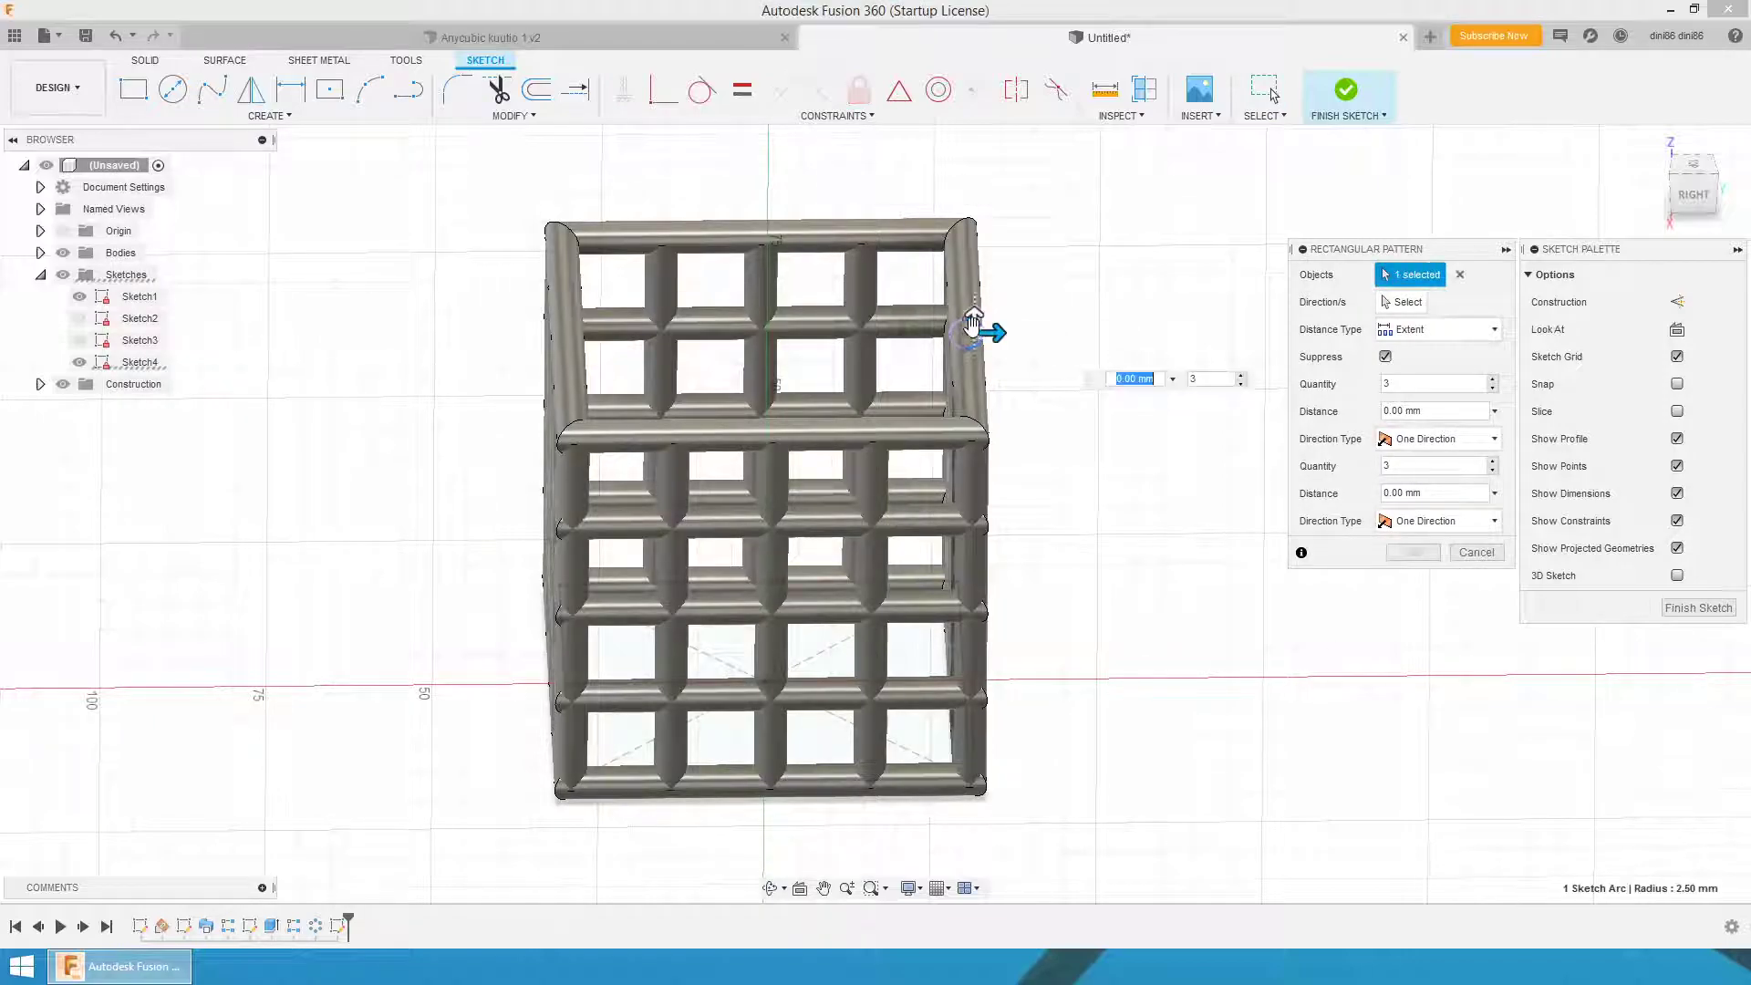
click(959, 335)
drag(968, 328, 853, 326)
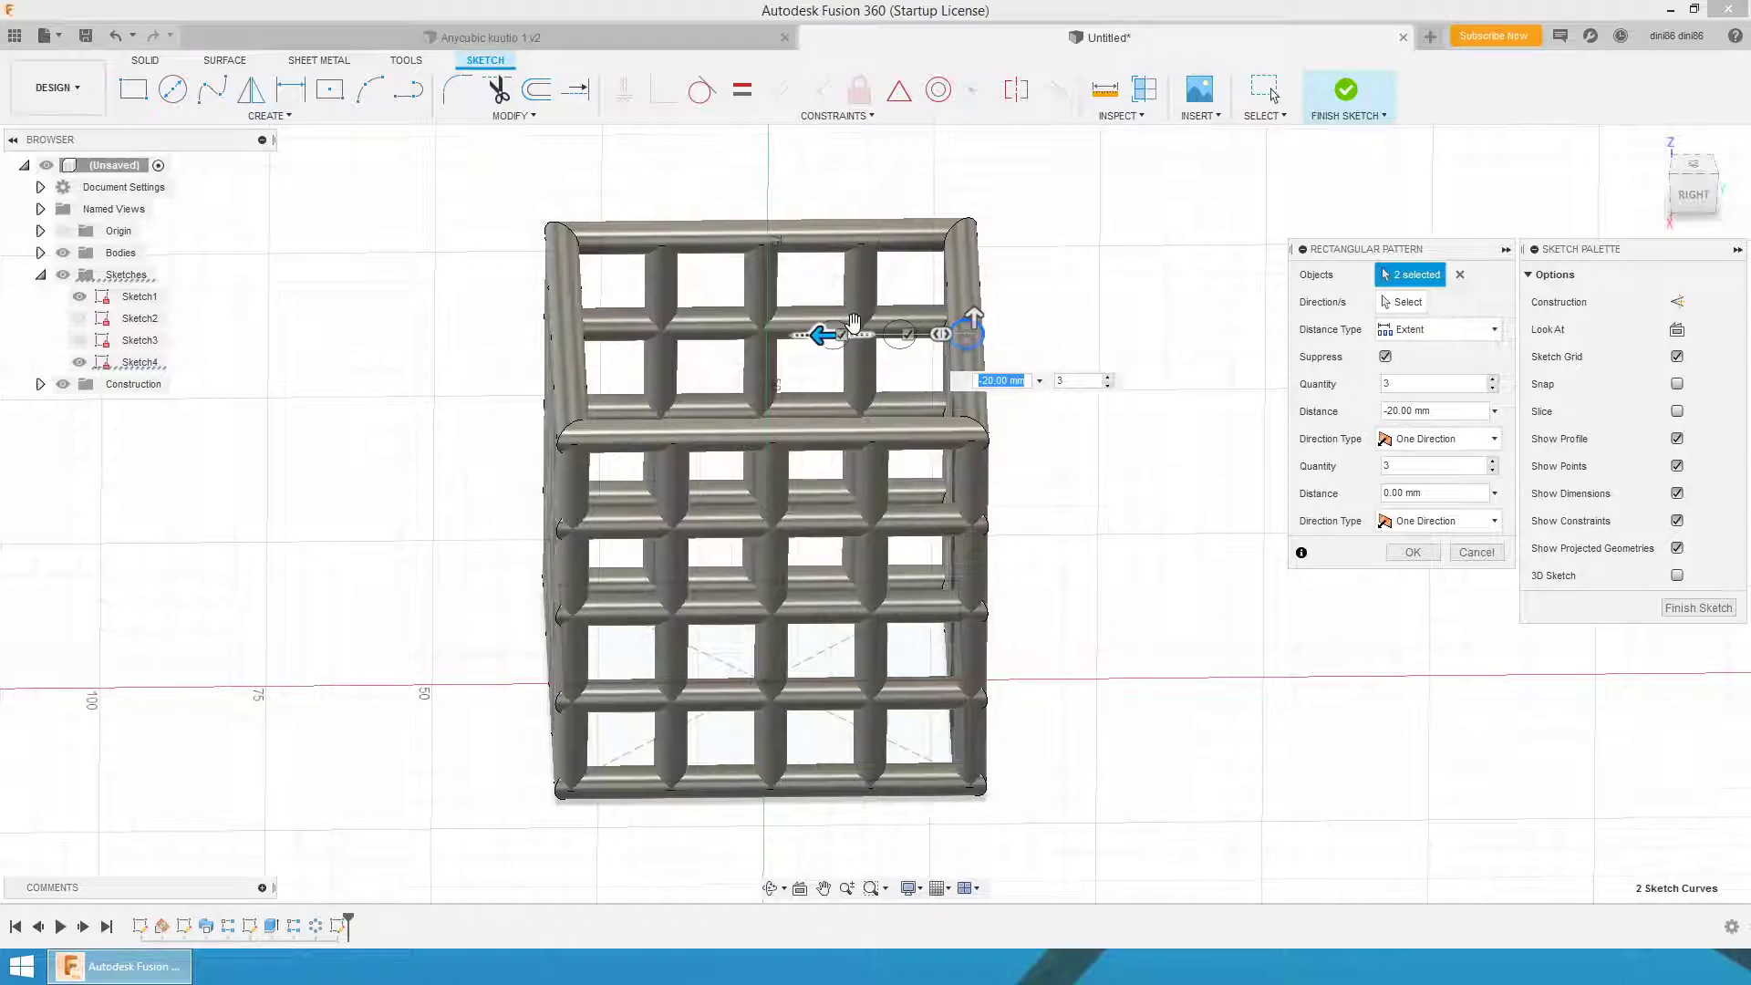
key(Tab)
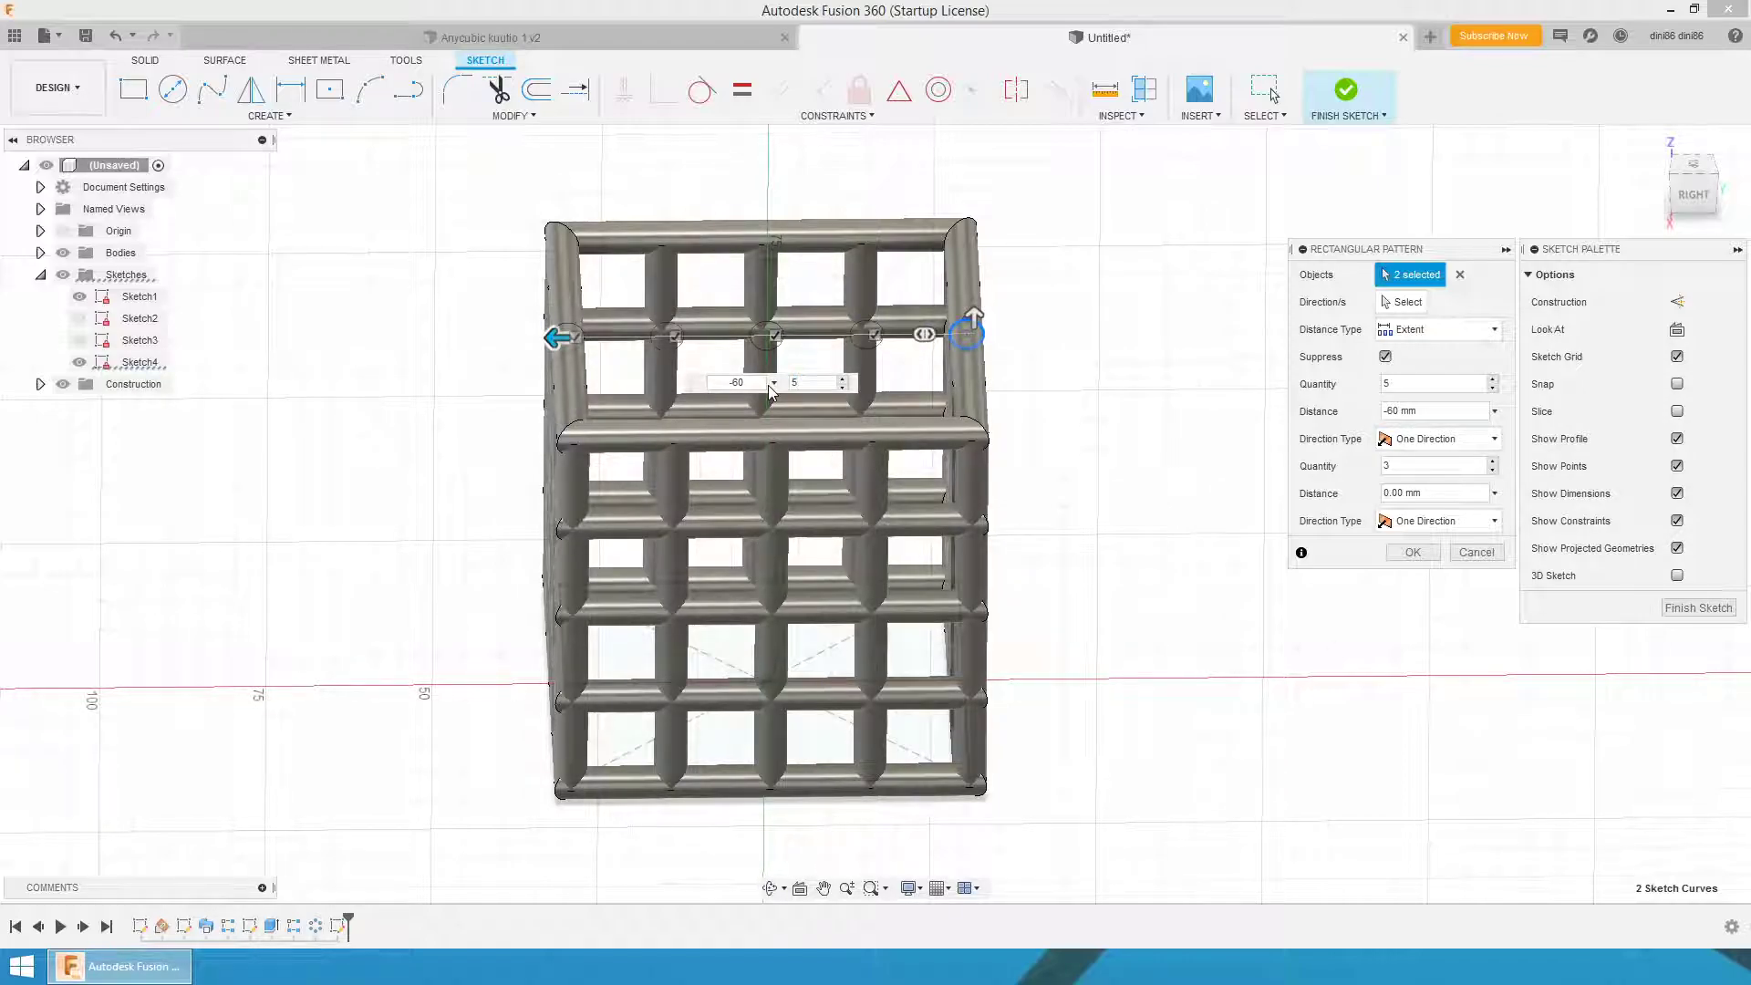
click(1413, 554)
click(1698, 609)
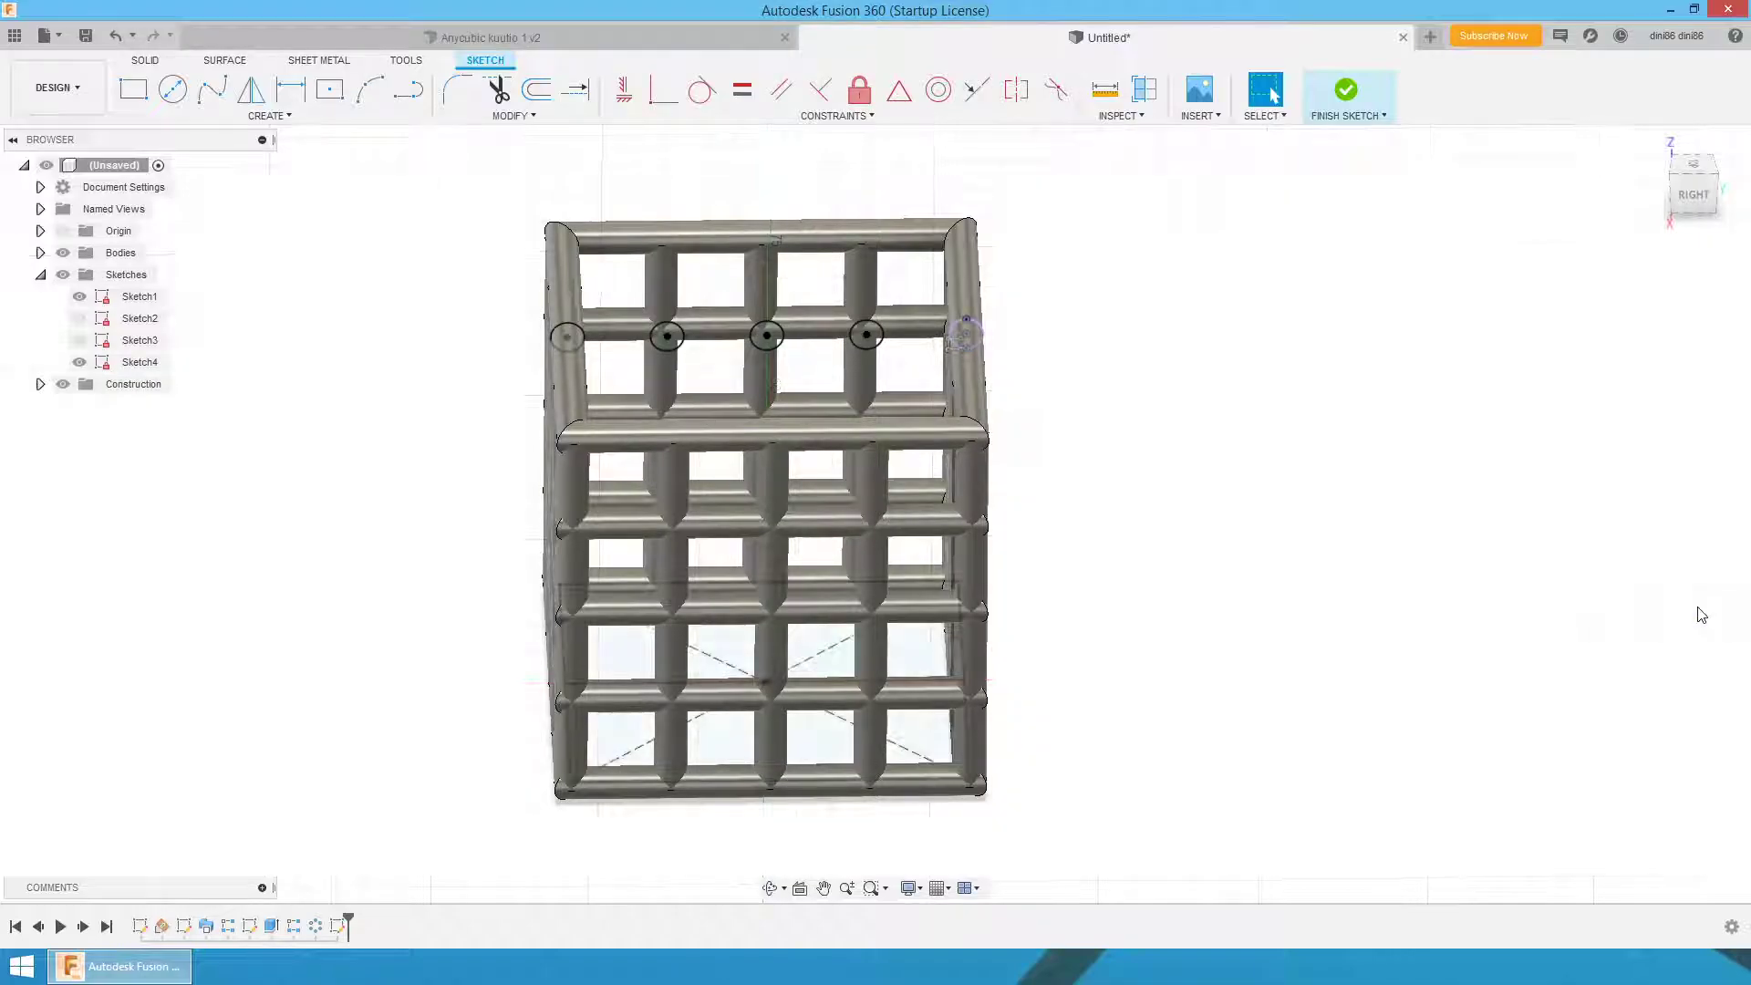
- Extrude the three inner circles of the YZ-plane sketch symmetrically over a whole length of 60 mm as new bodies
shift+middle_drag(1137, 222, 1161, 259)
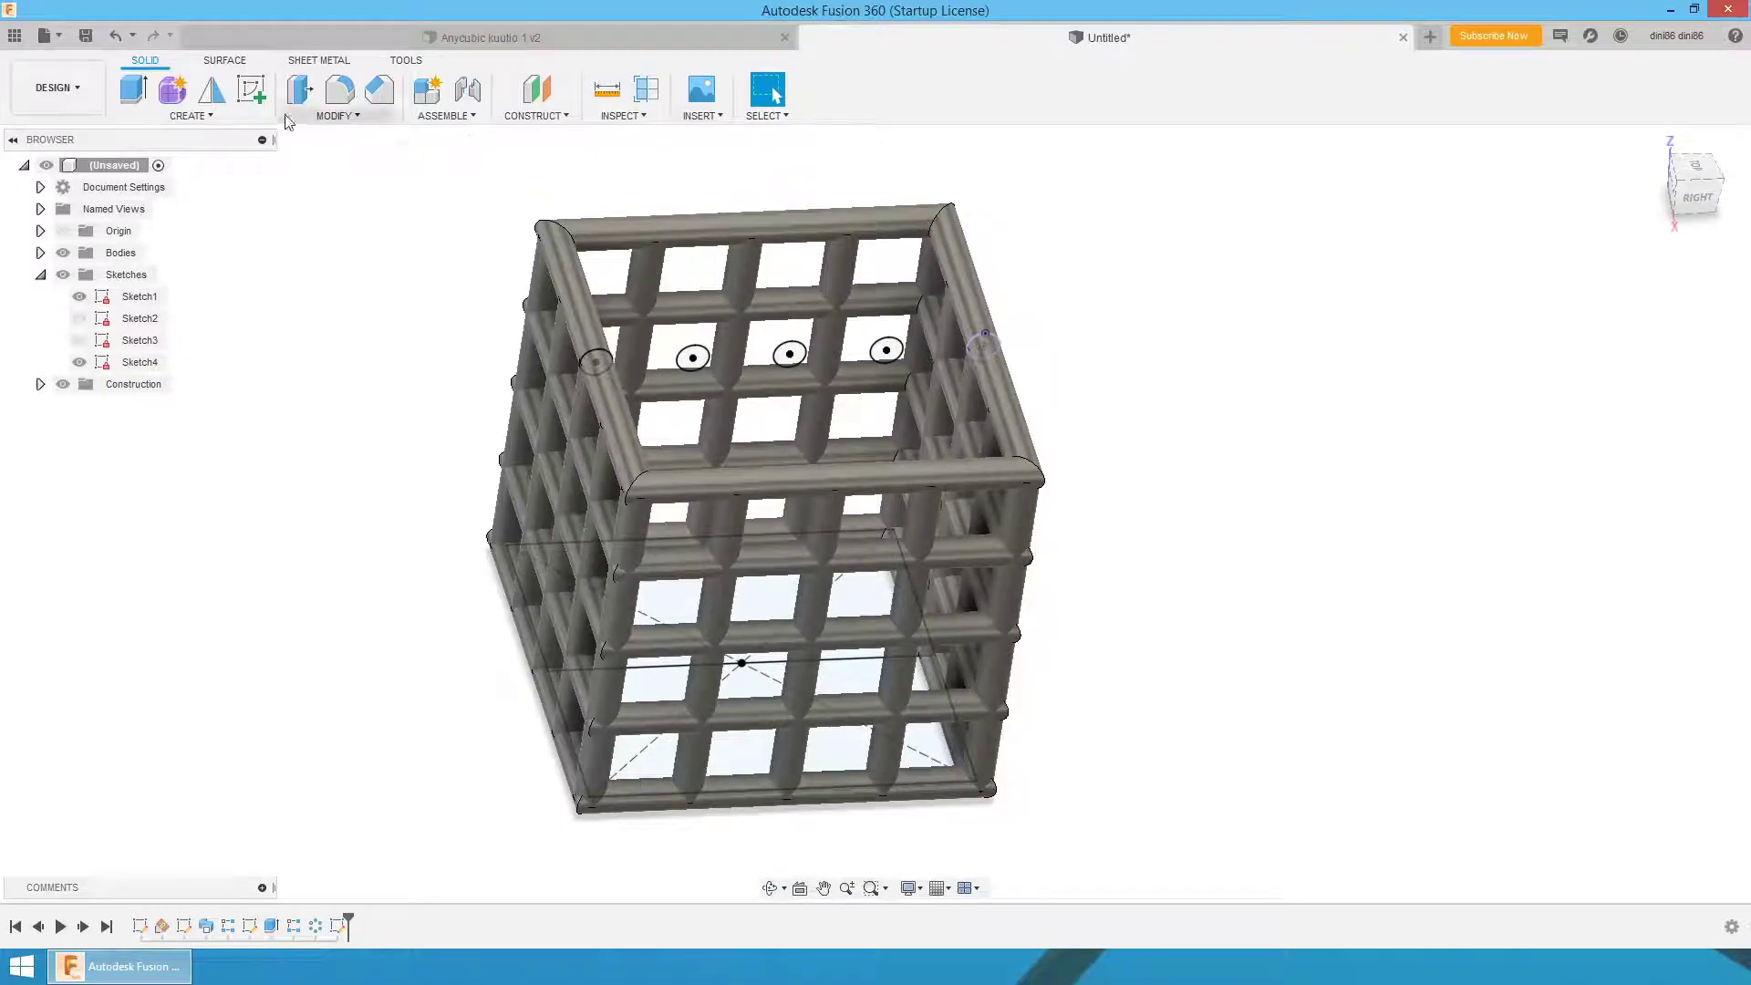
click(130, 91)
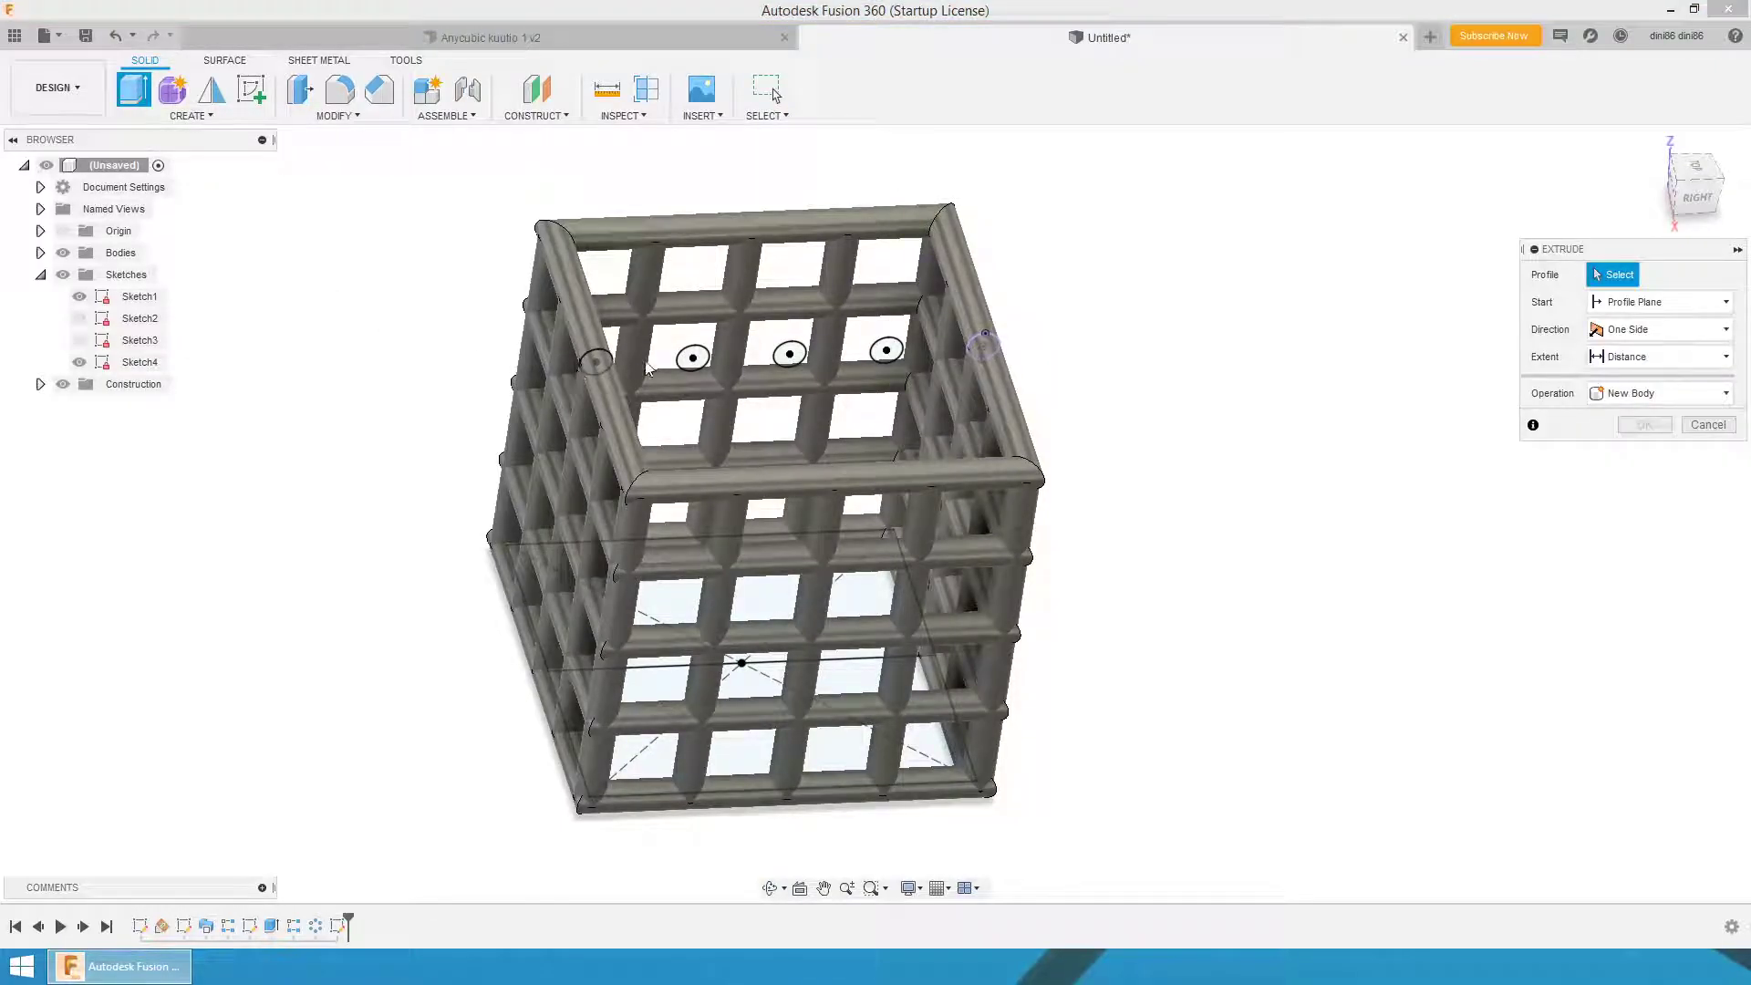
click(693, 358)
click(790, 355)
click(901, 350)
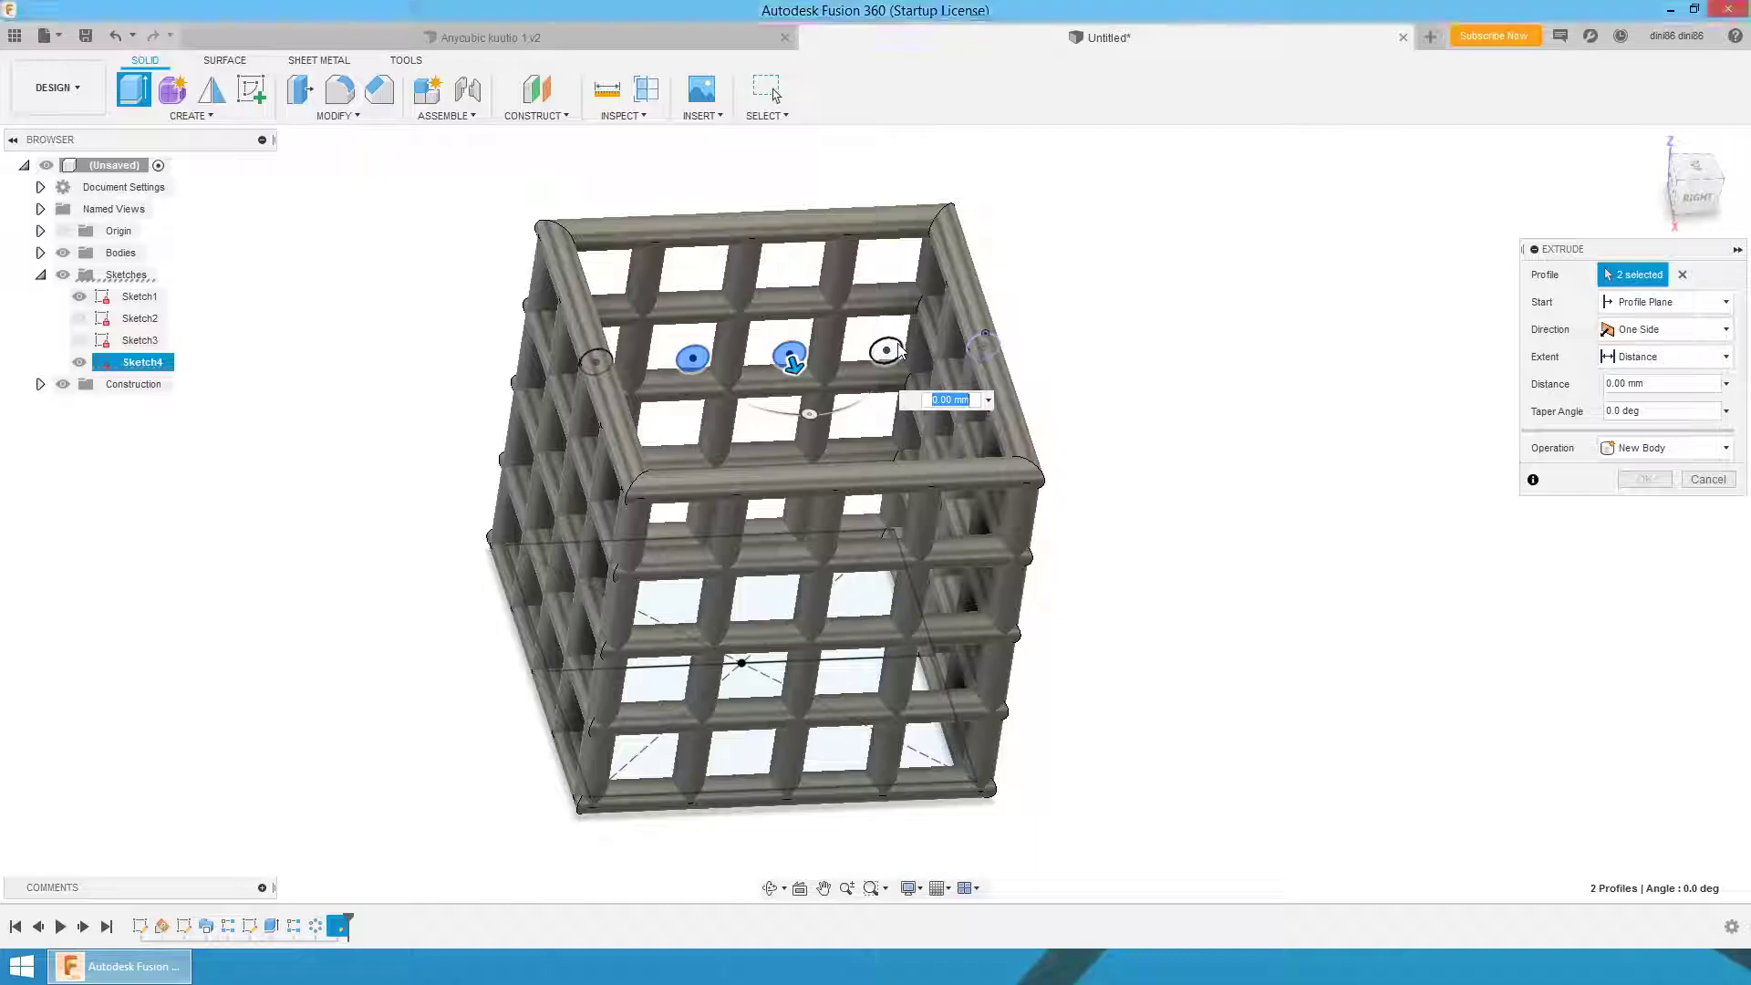
click(1662, 334)
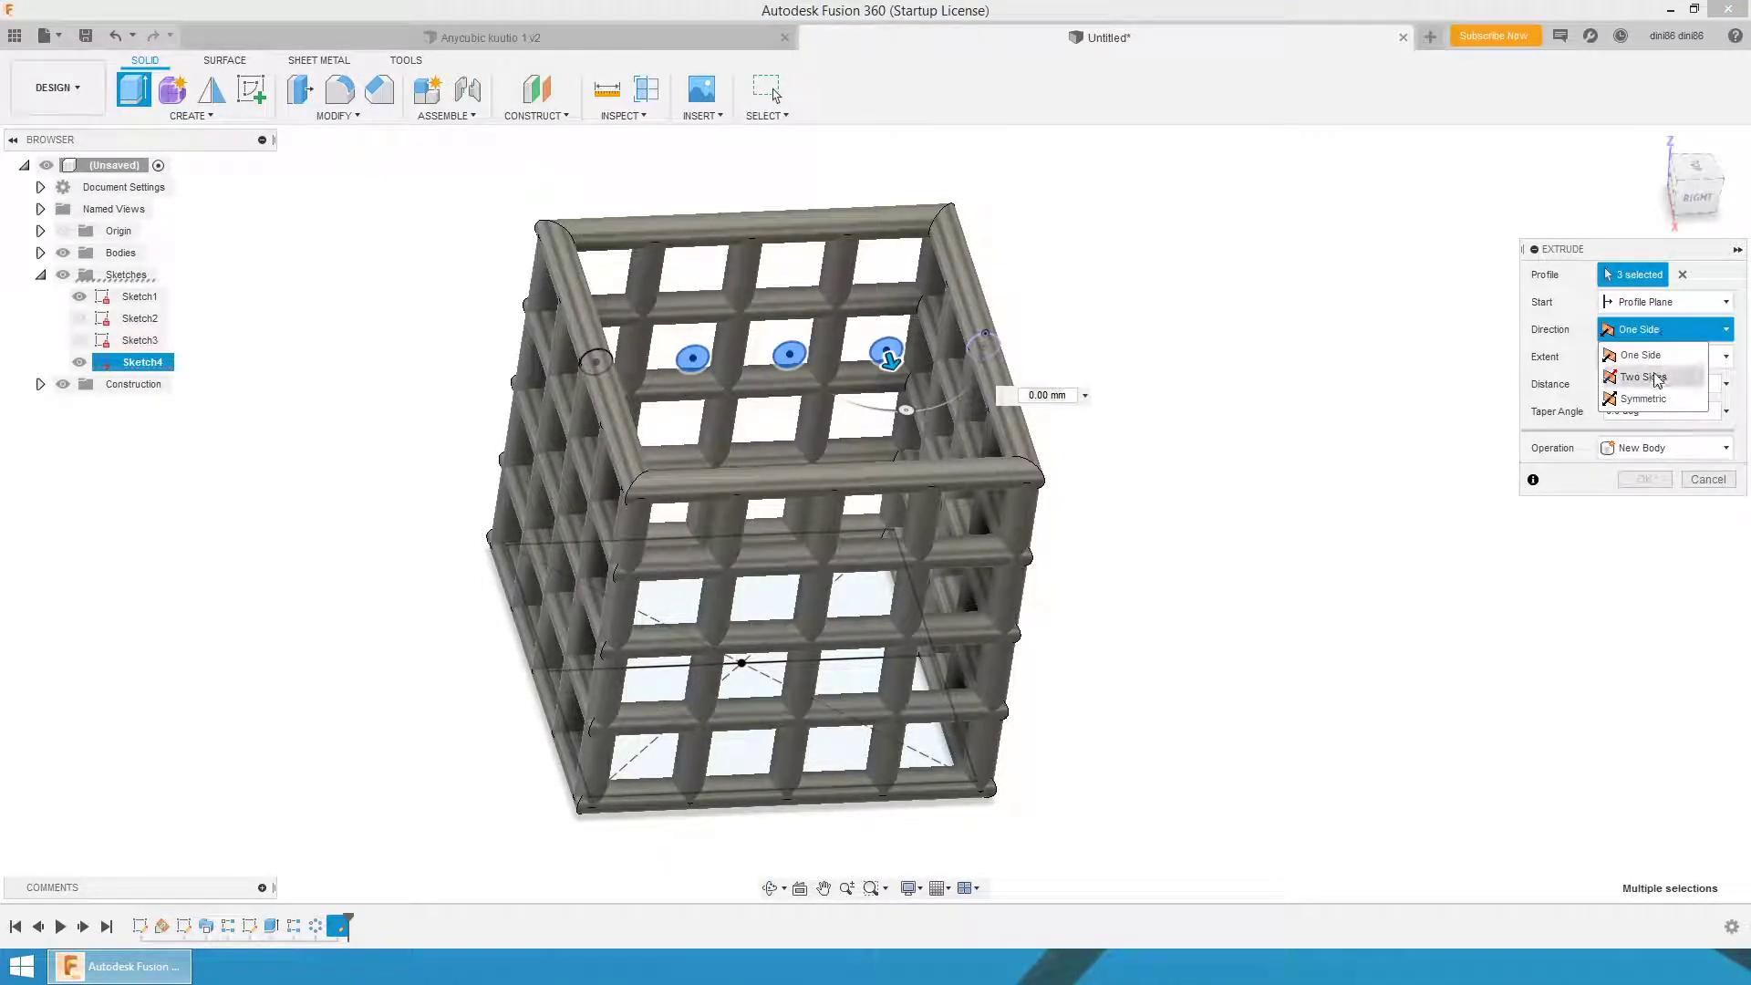
click(1642, 399)
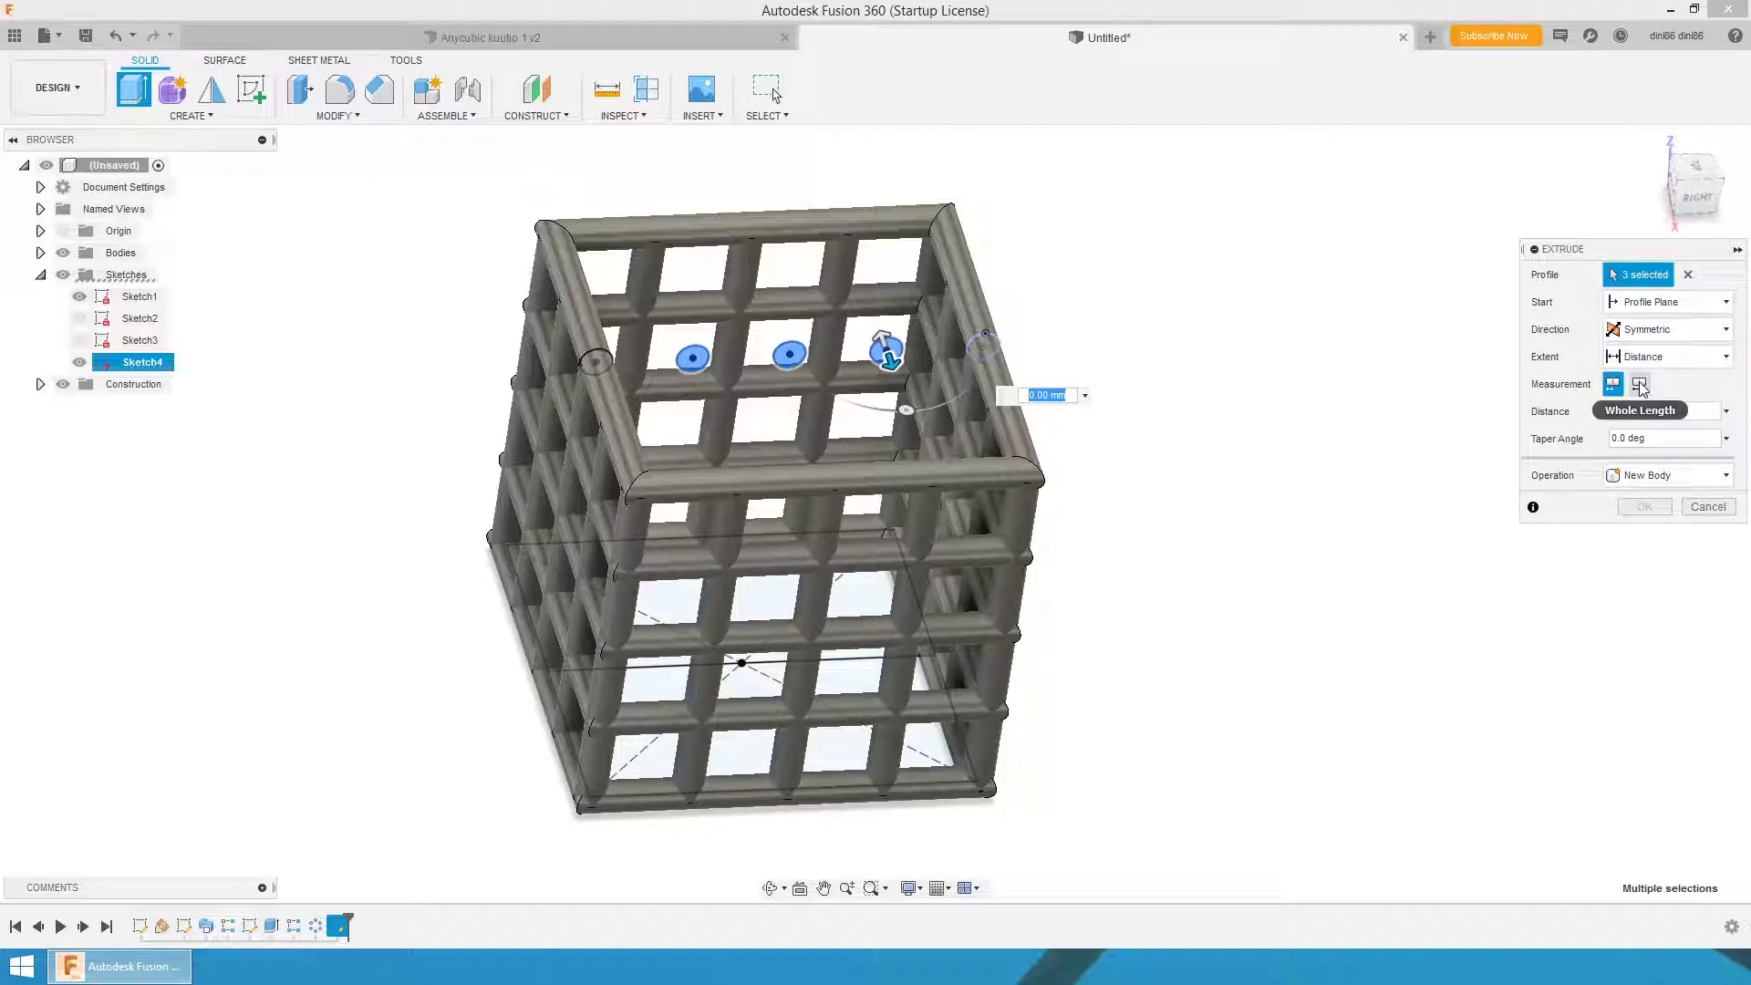
click(1640, 384)
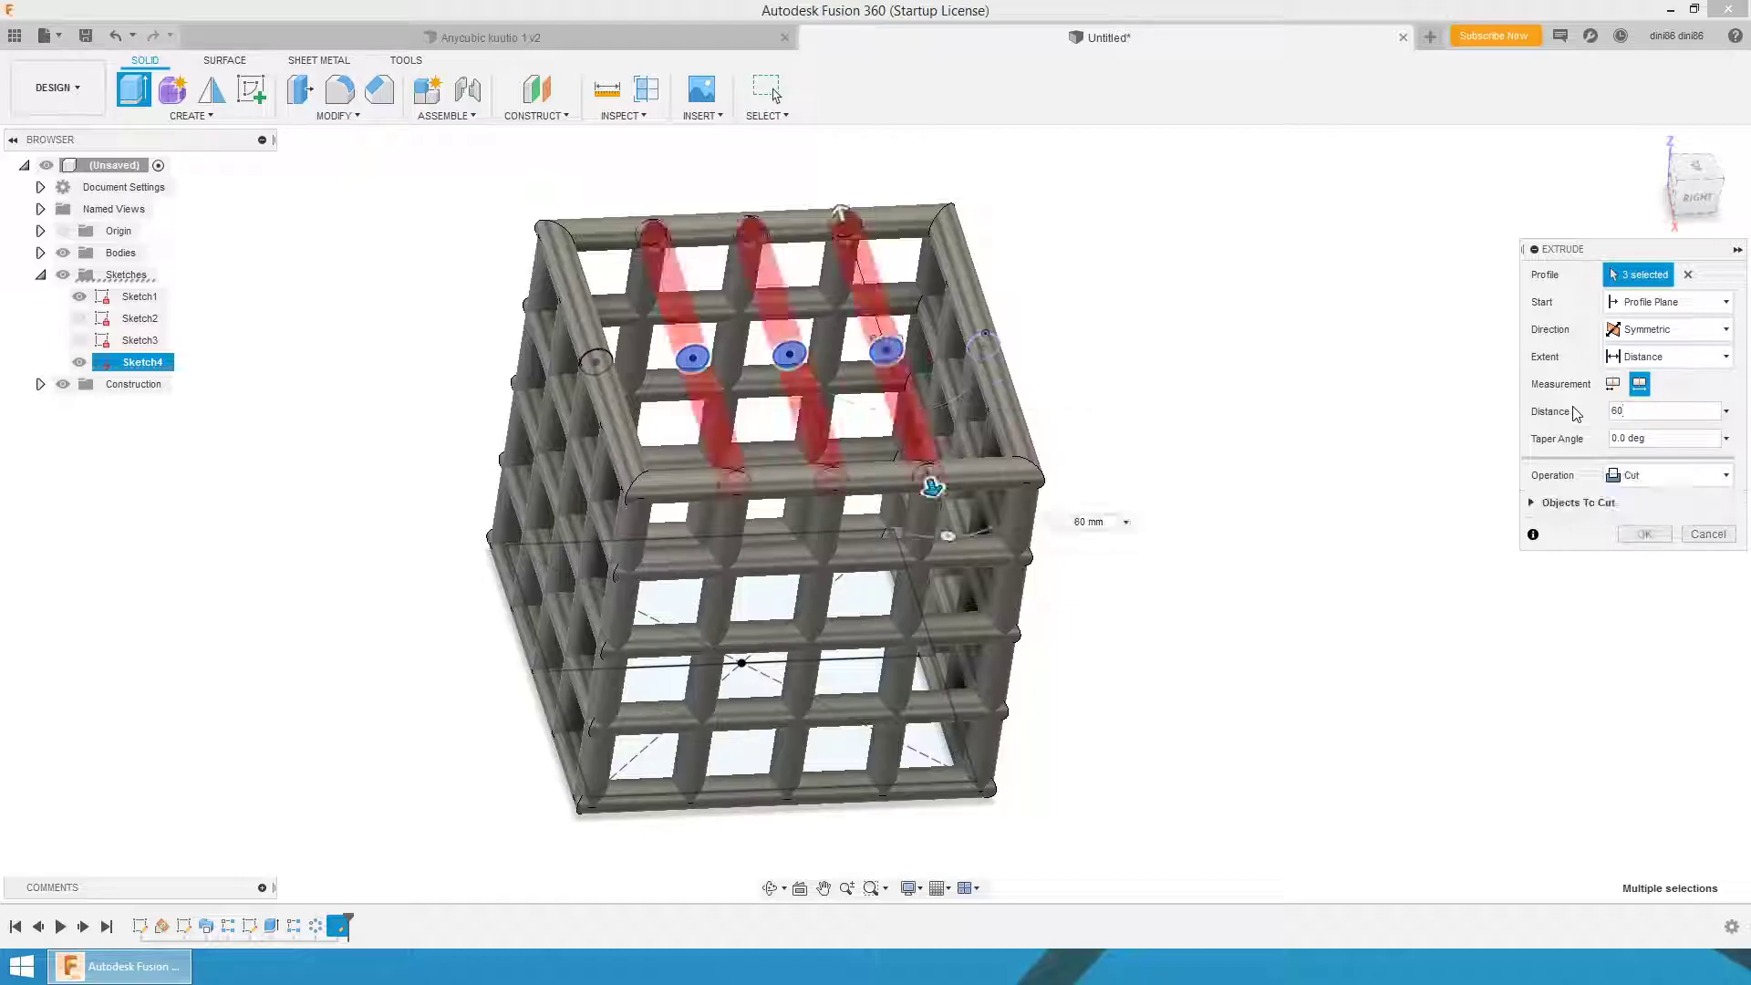
click(1684, 478)
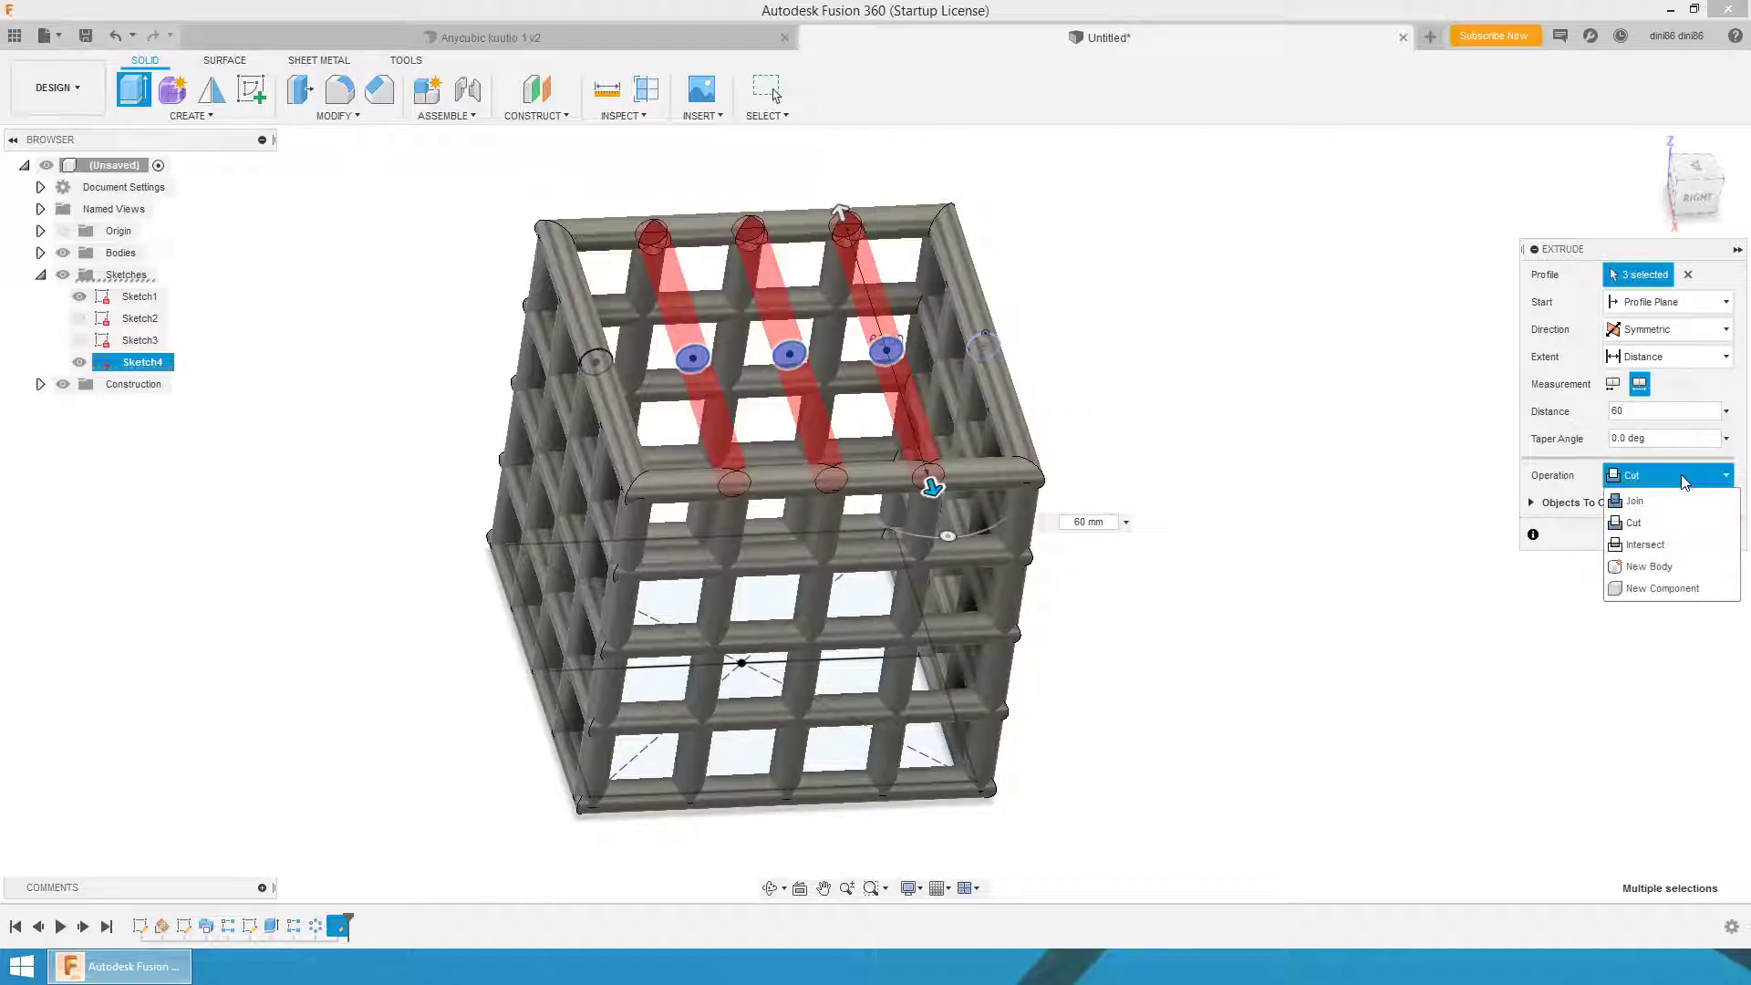
click(1647, 567)
click(1646, 508)
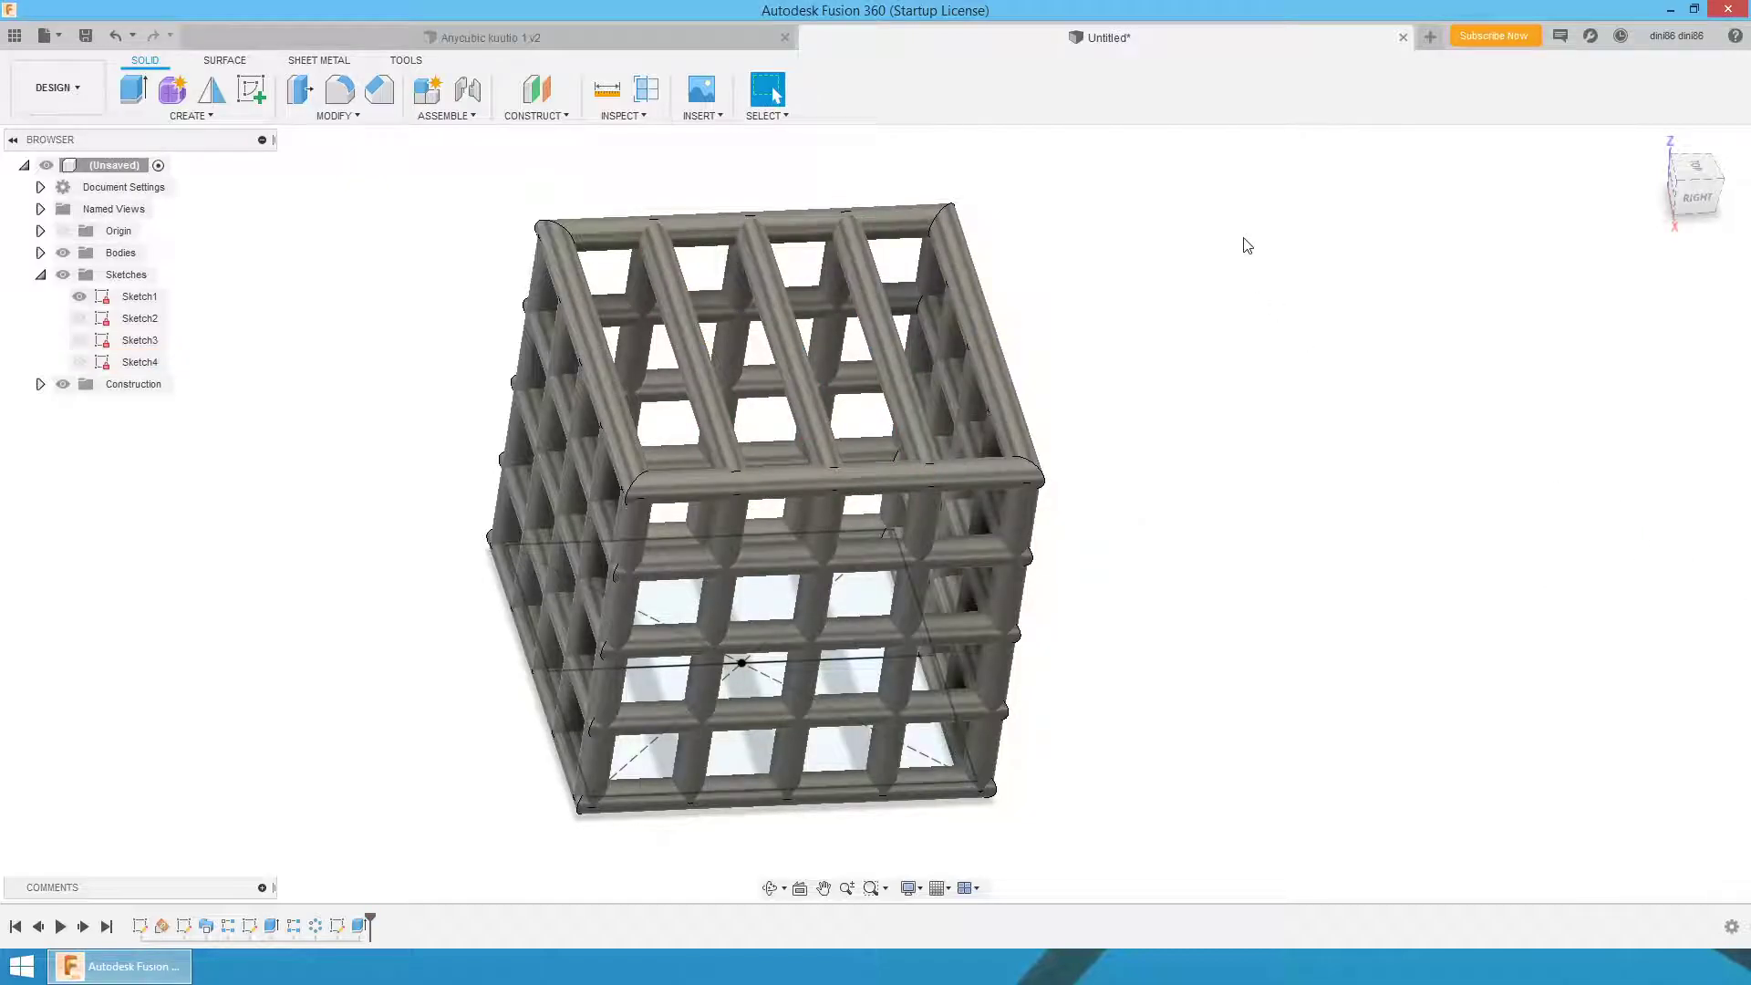
- Create a rectangular pattern of the three-bar extrusion along the Z axis with an extent of -60 mm and a quantity of 2
click(201, 116)
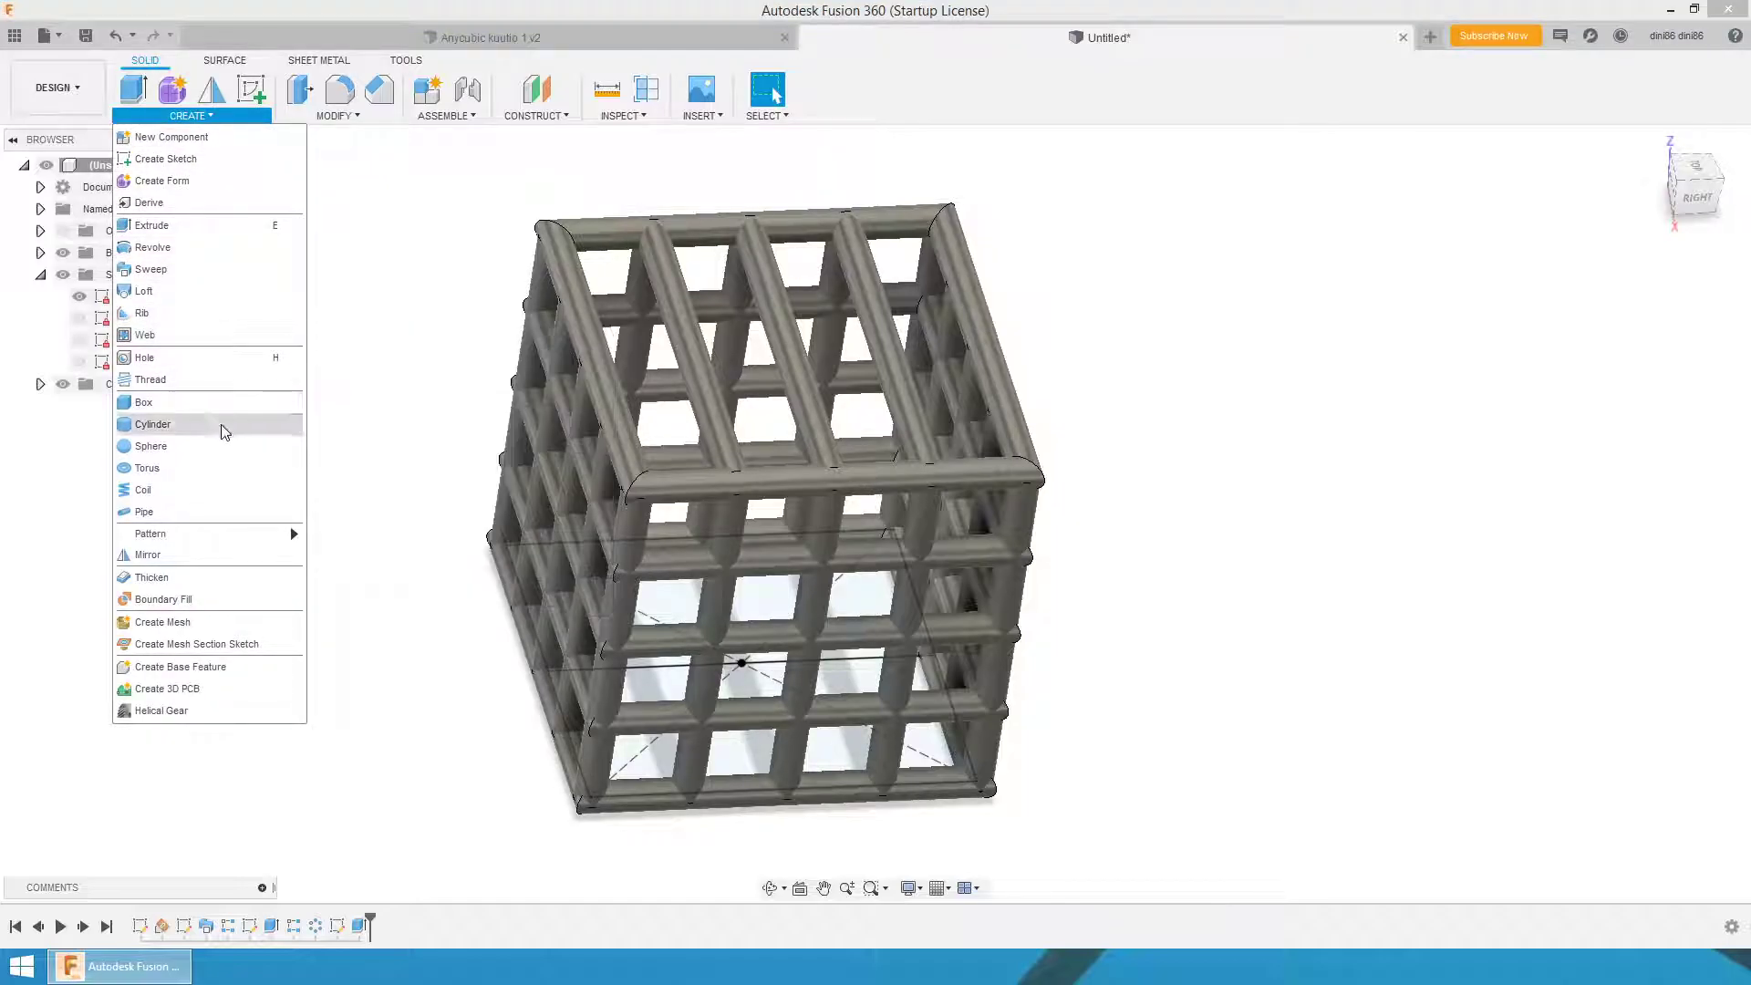
mouse_move(222, 542)
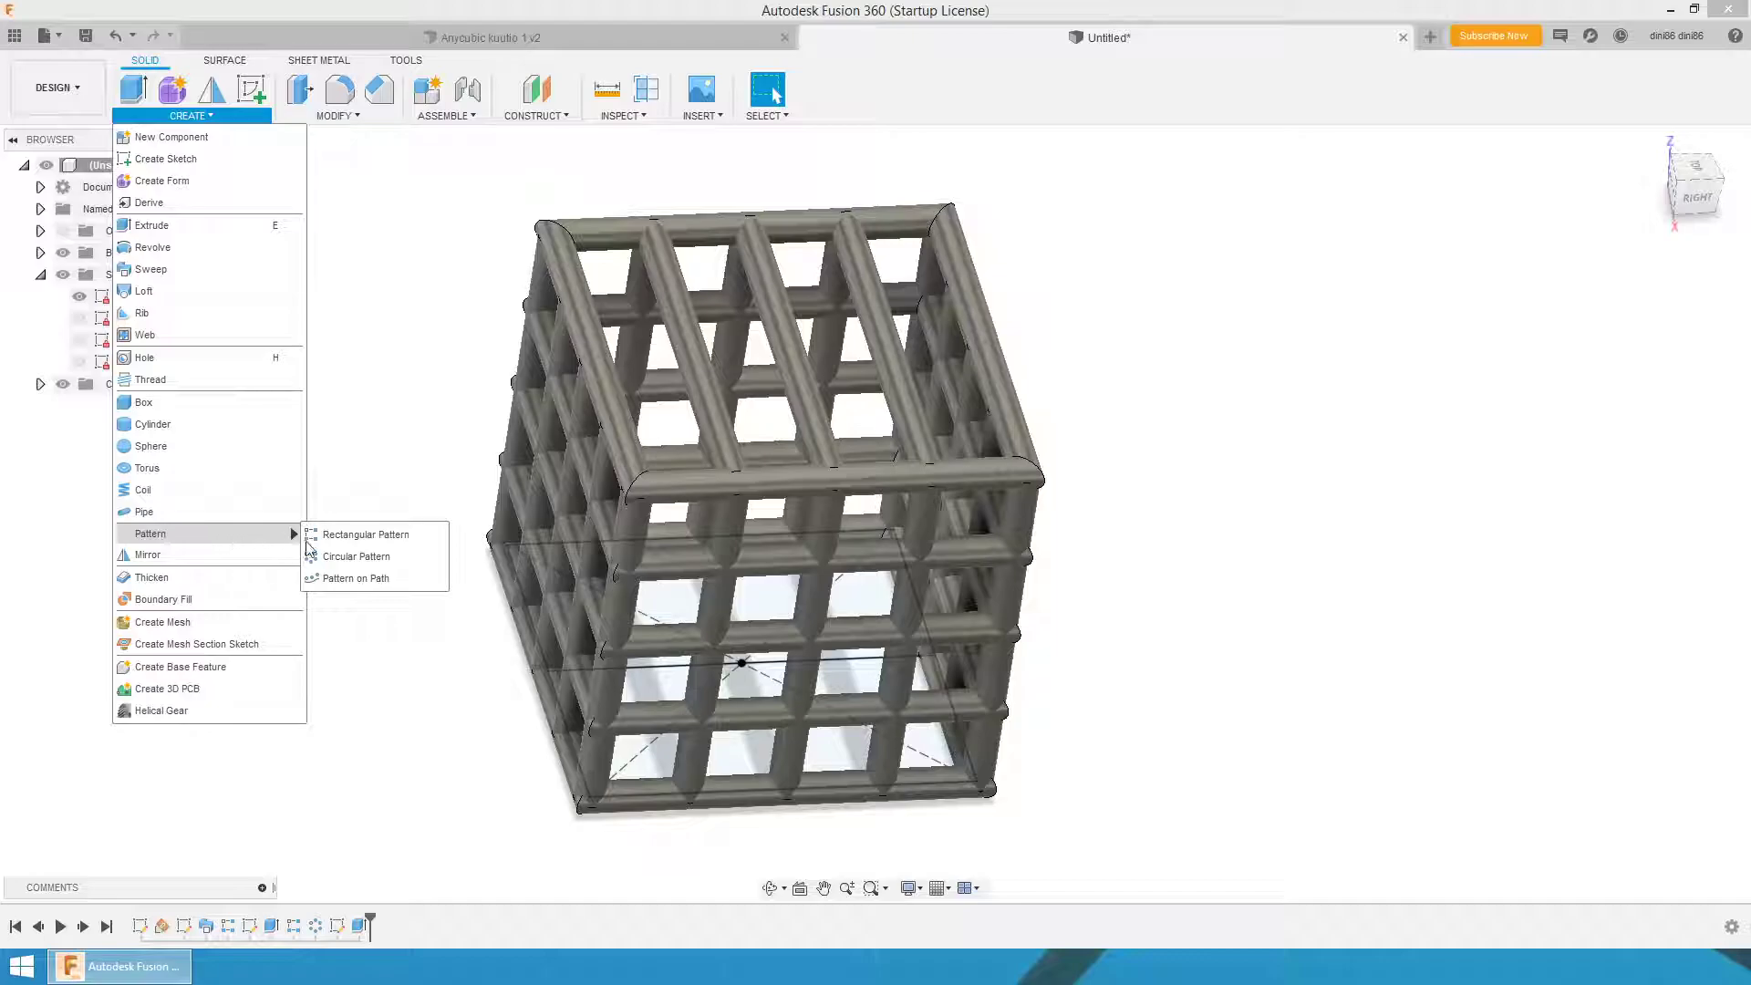
click(345, 538)
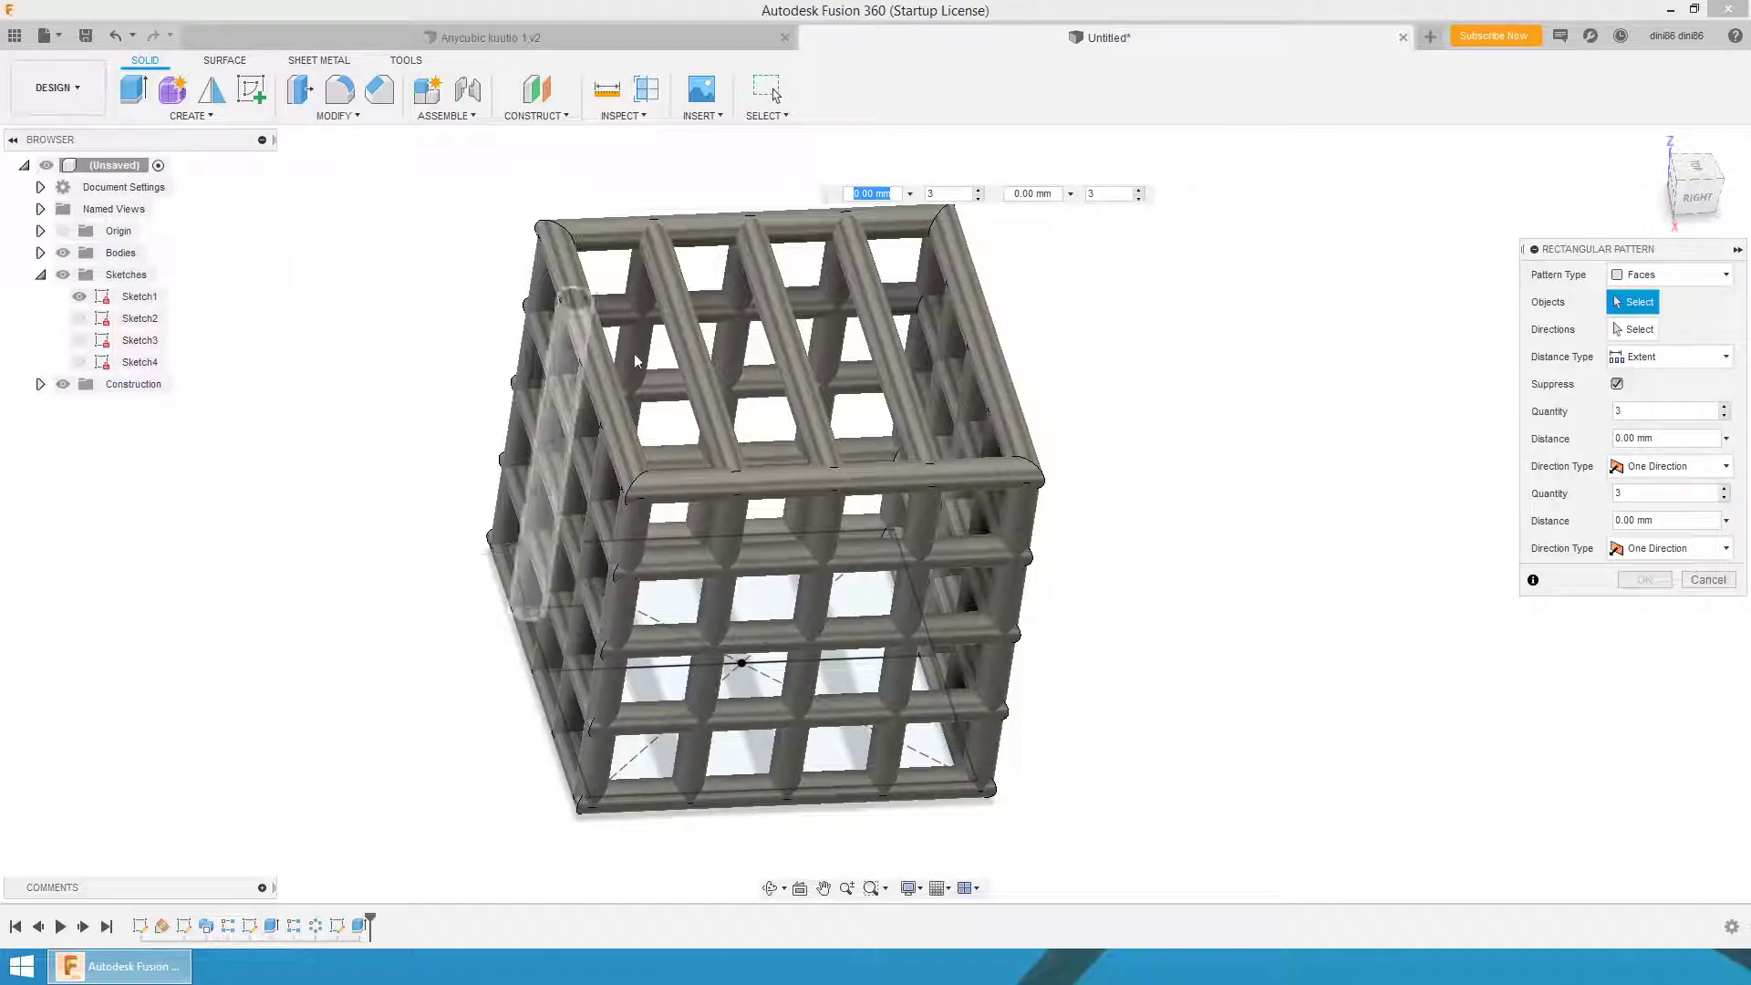
click(361, 926)
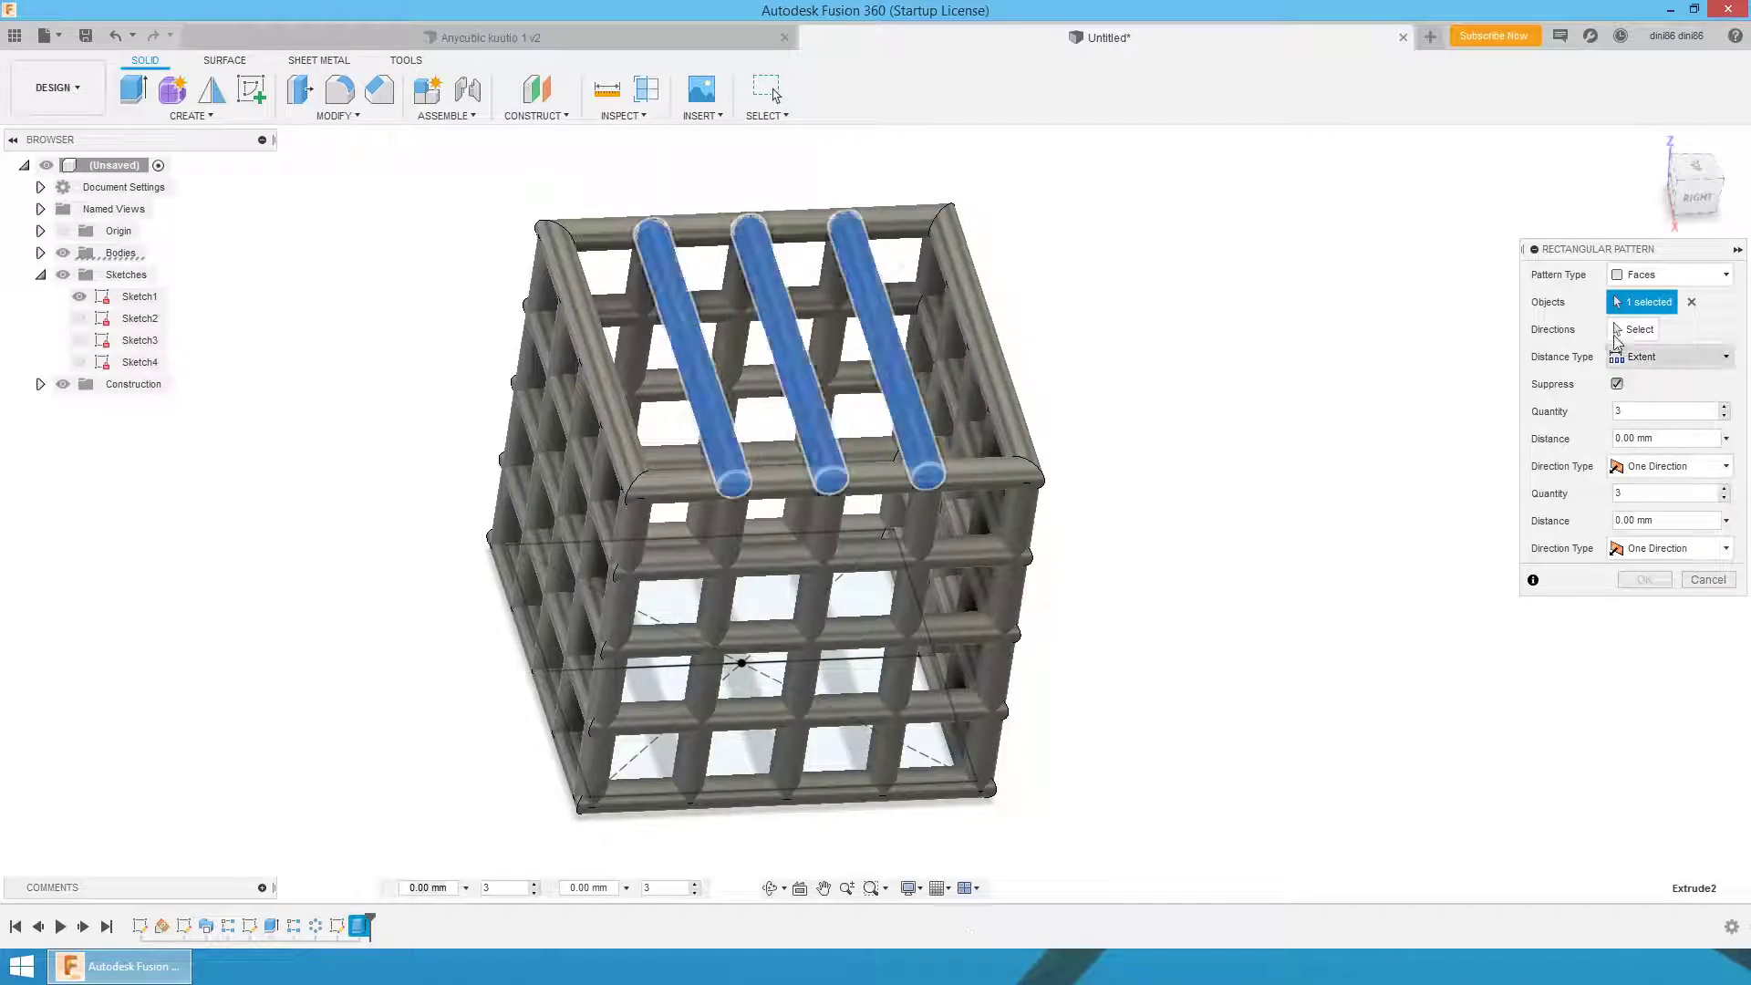
click(1618, 329)
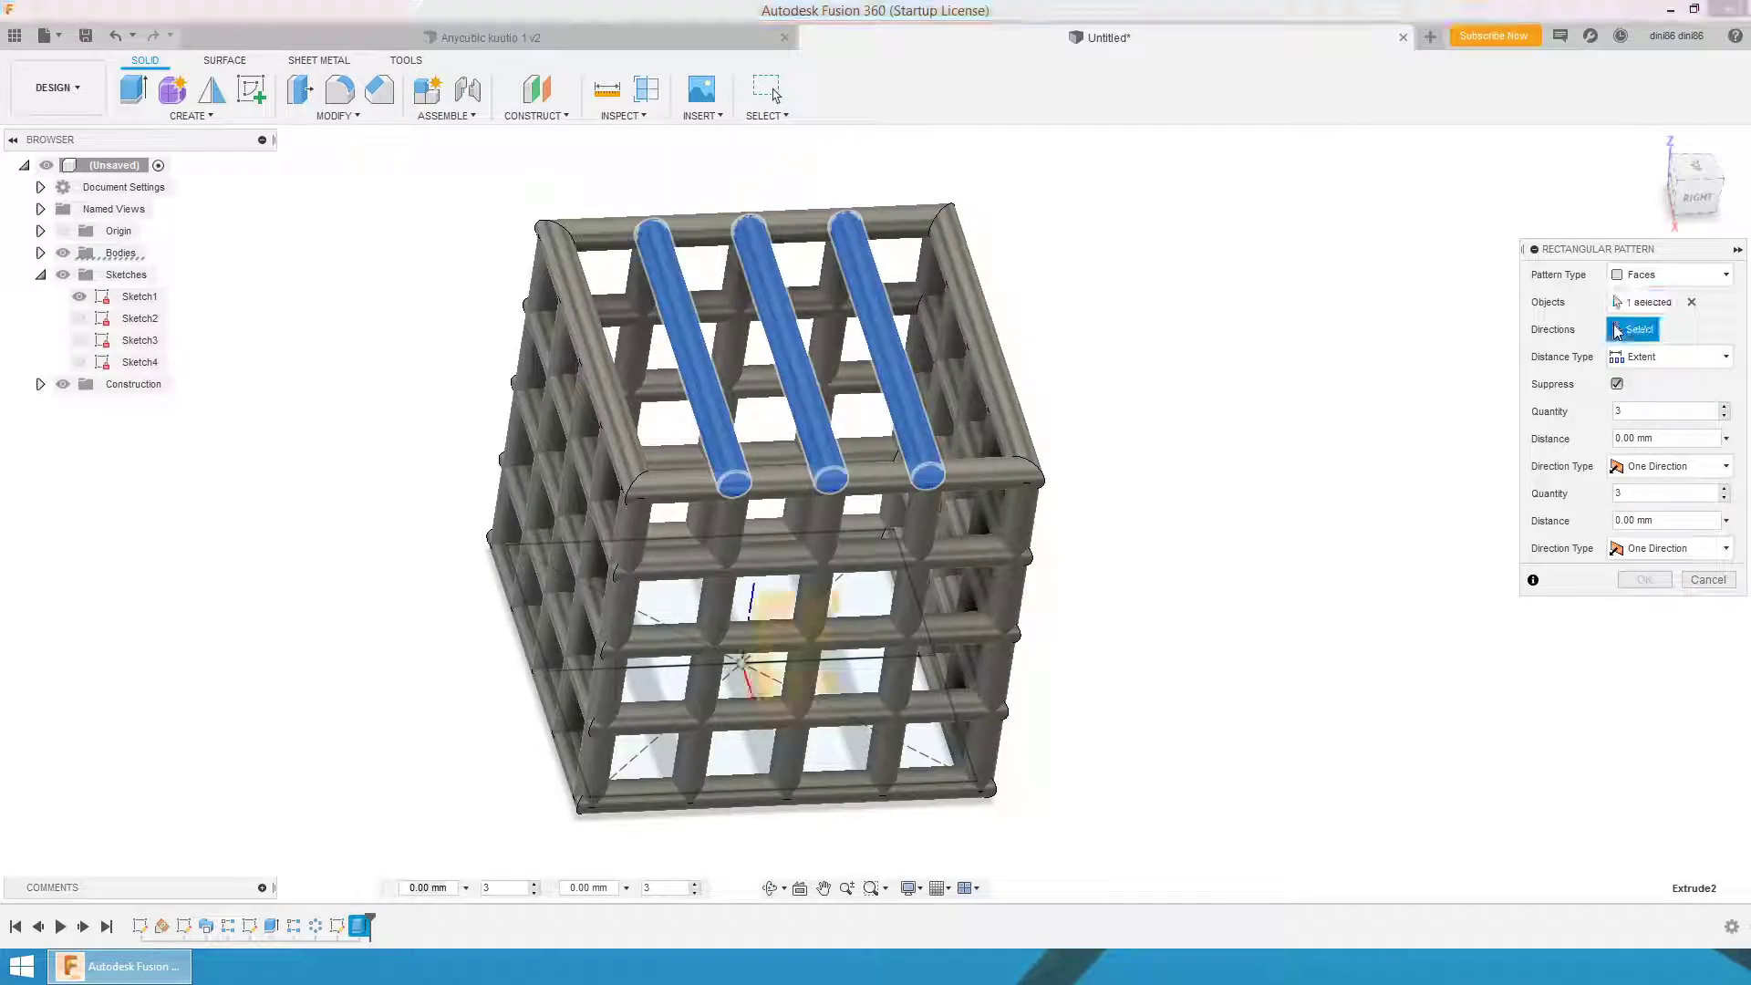
click(753, 608)
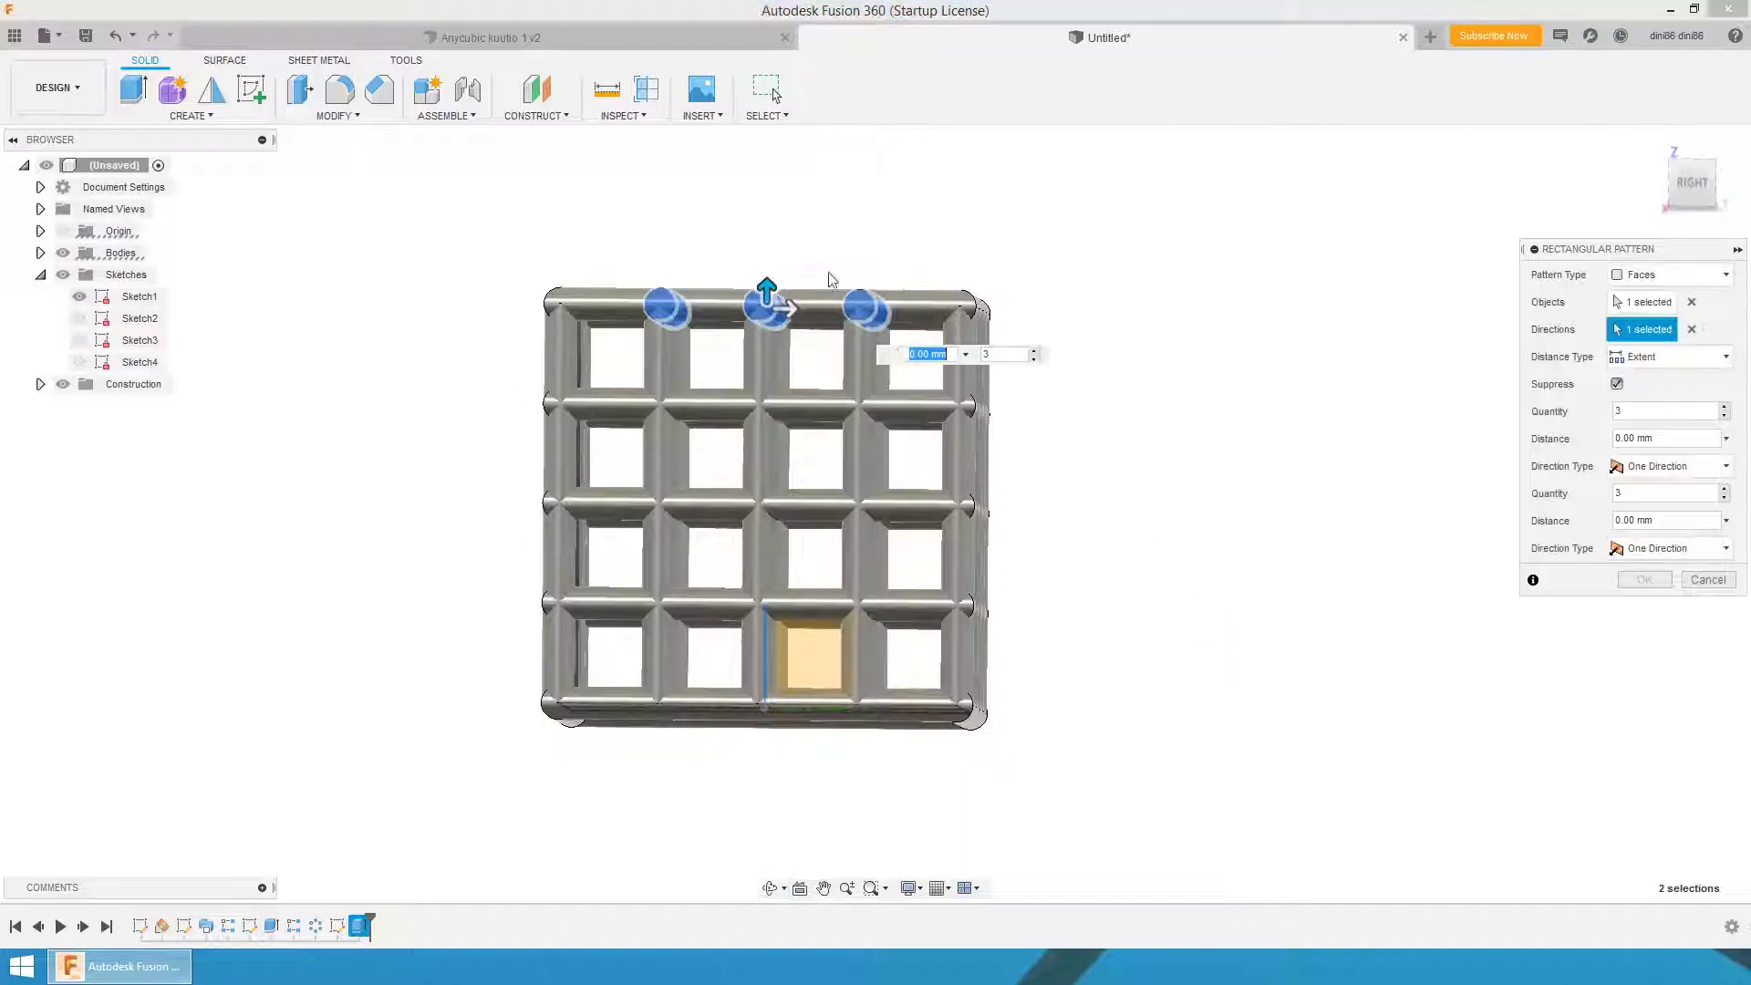
drag(767, 291, 766, 429)
drag(954, 456, 947, 456)
text(-60)
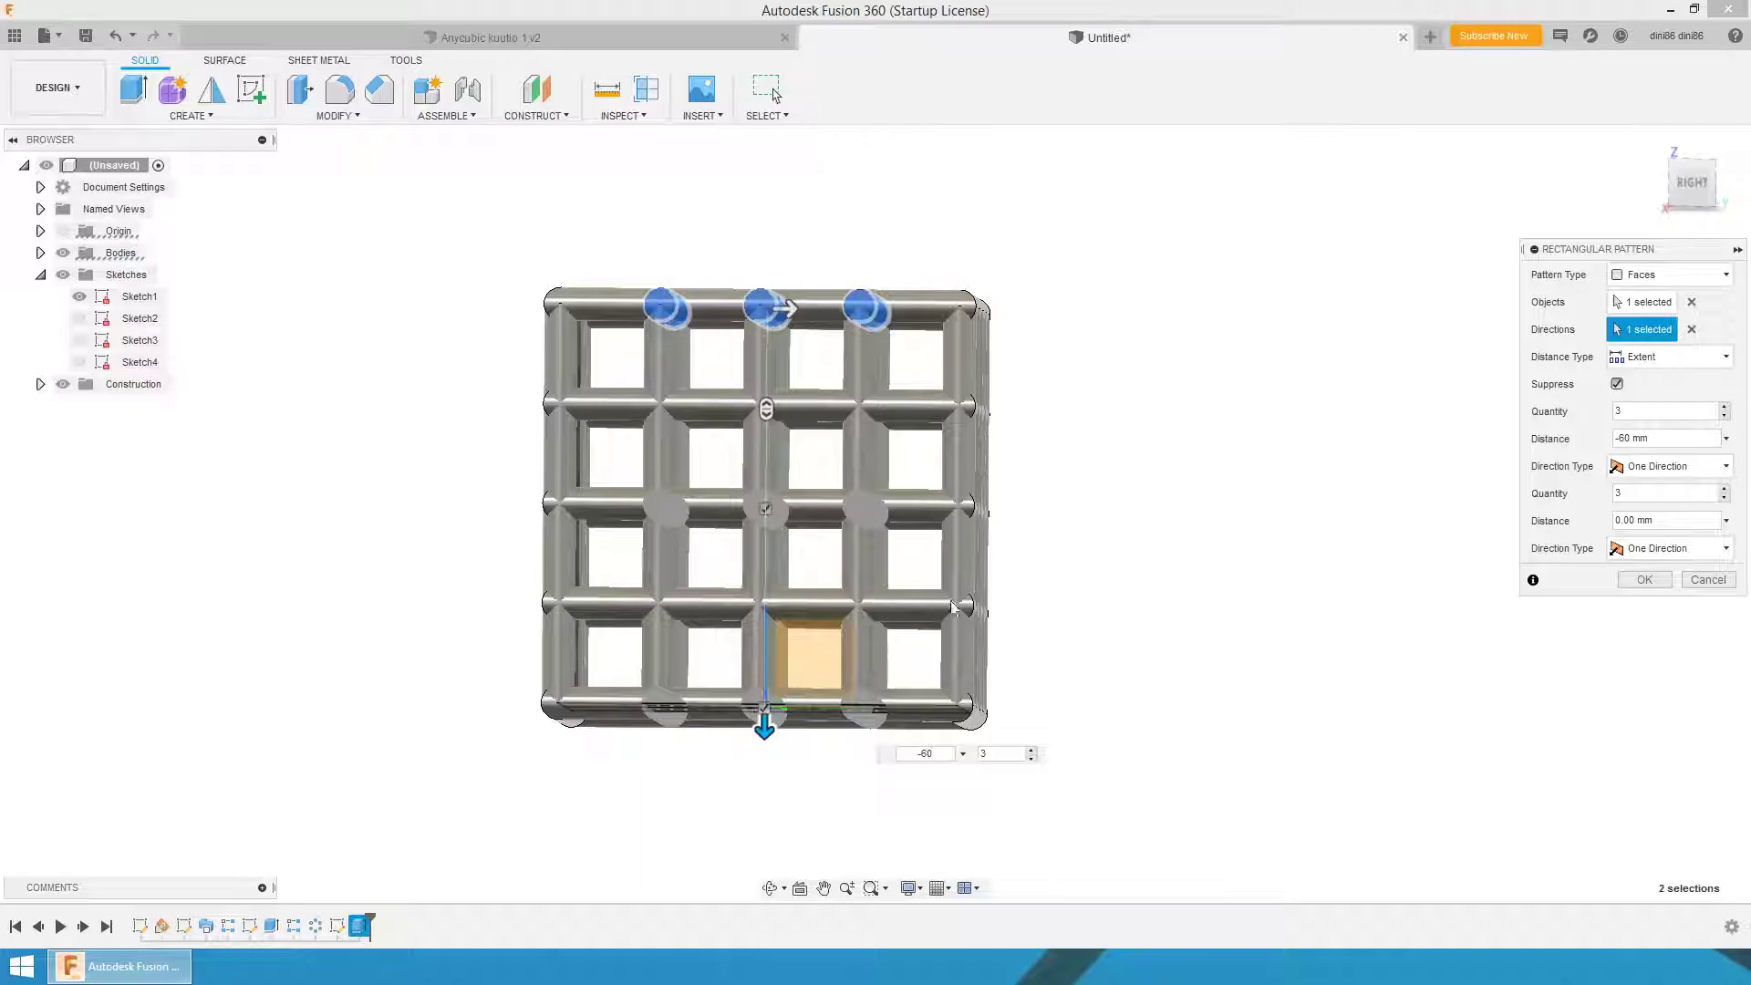
click(980, 755)
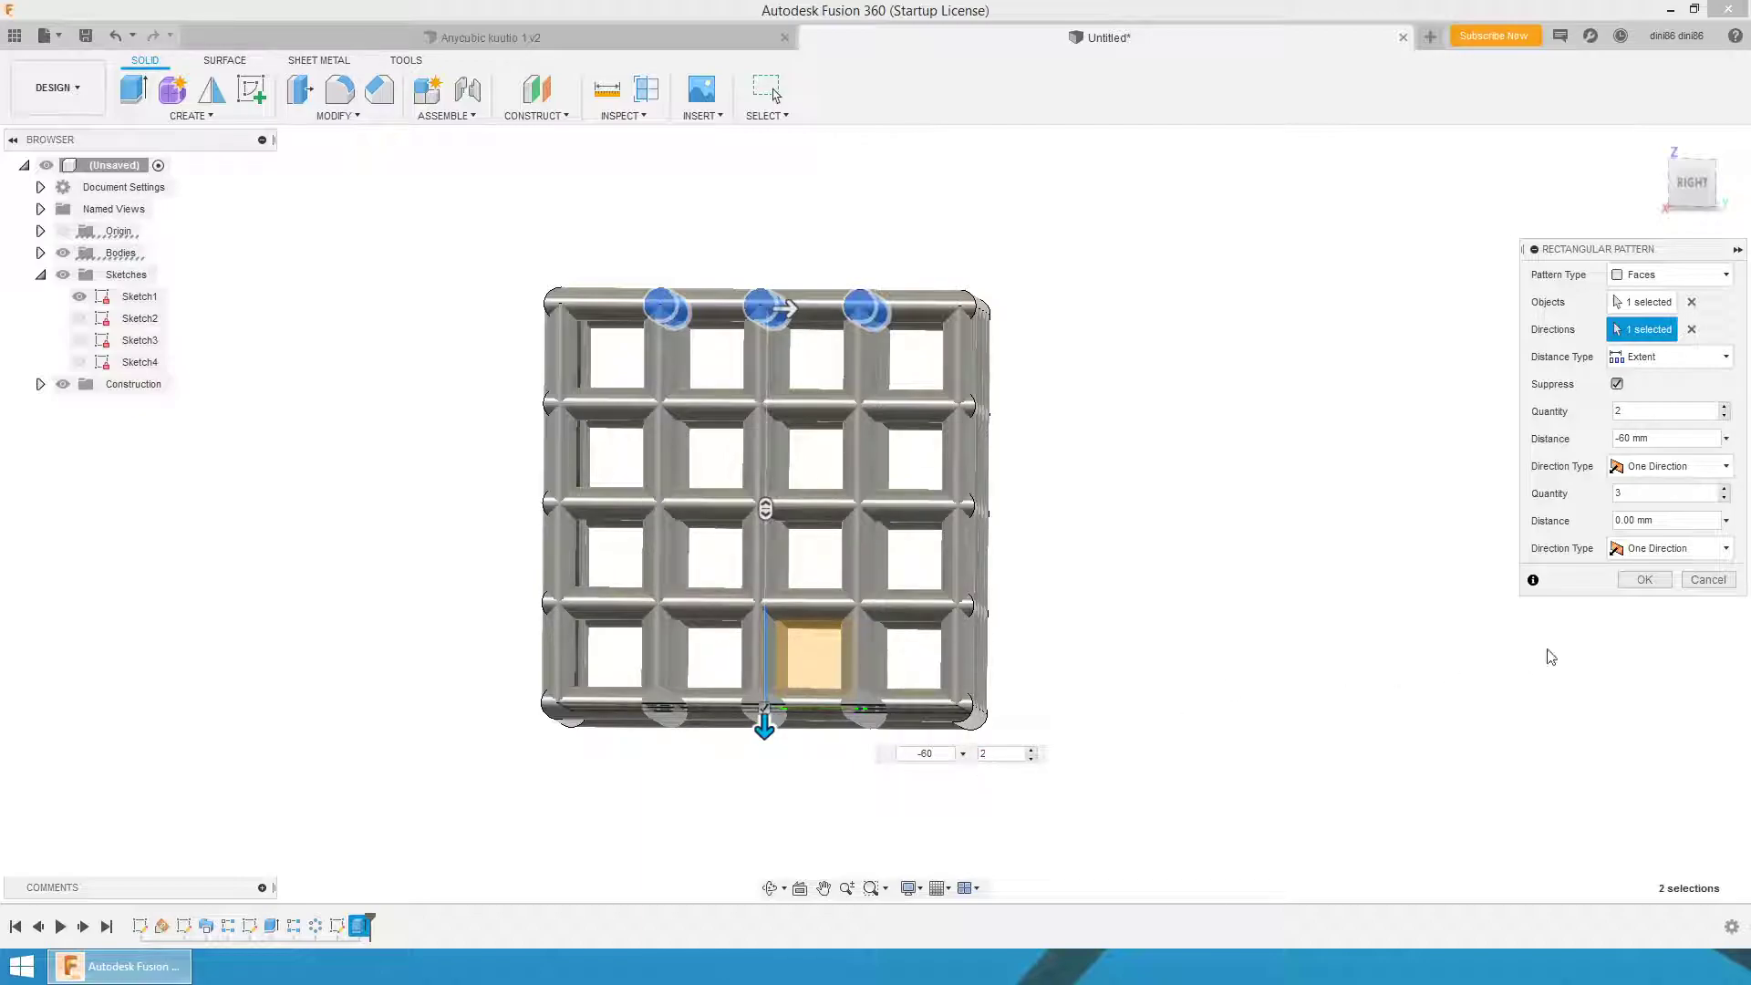
click(1642, 580)
- Start a sketch on the vertical XZ origin plane and project the uppermost bar on the negative X side into it
shift+middle_drag(1266, 548, 1218, 636)
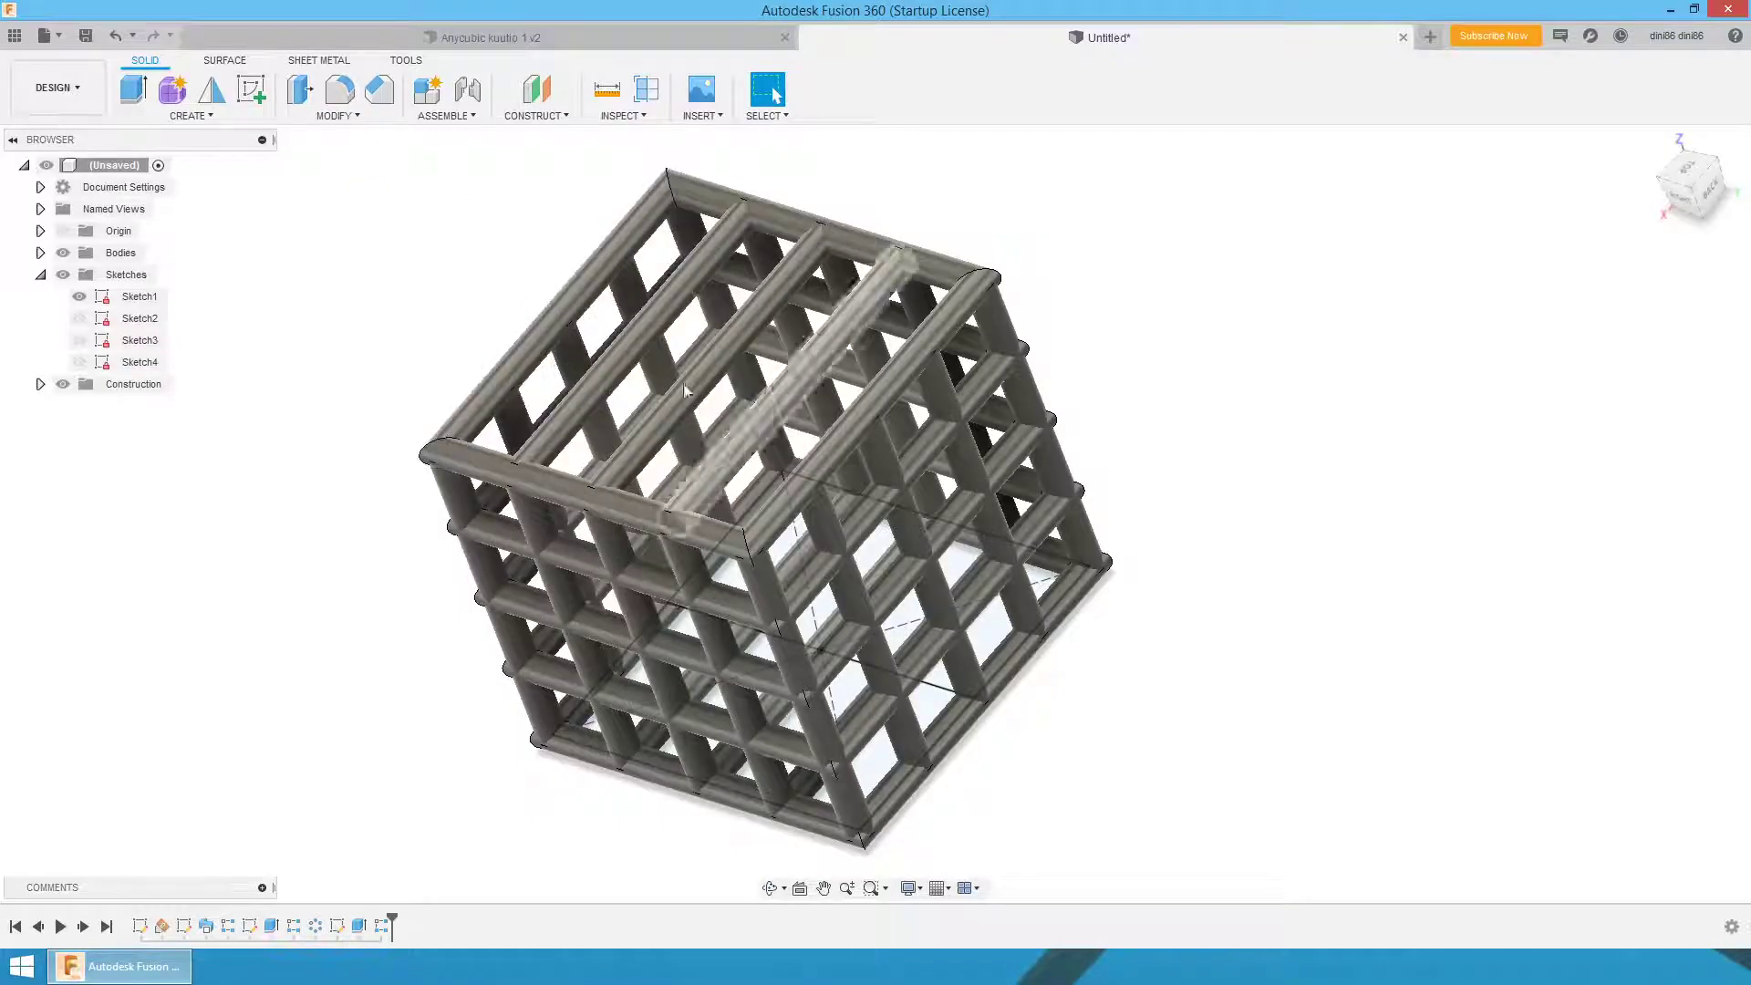
click(251, 89)
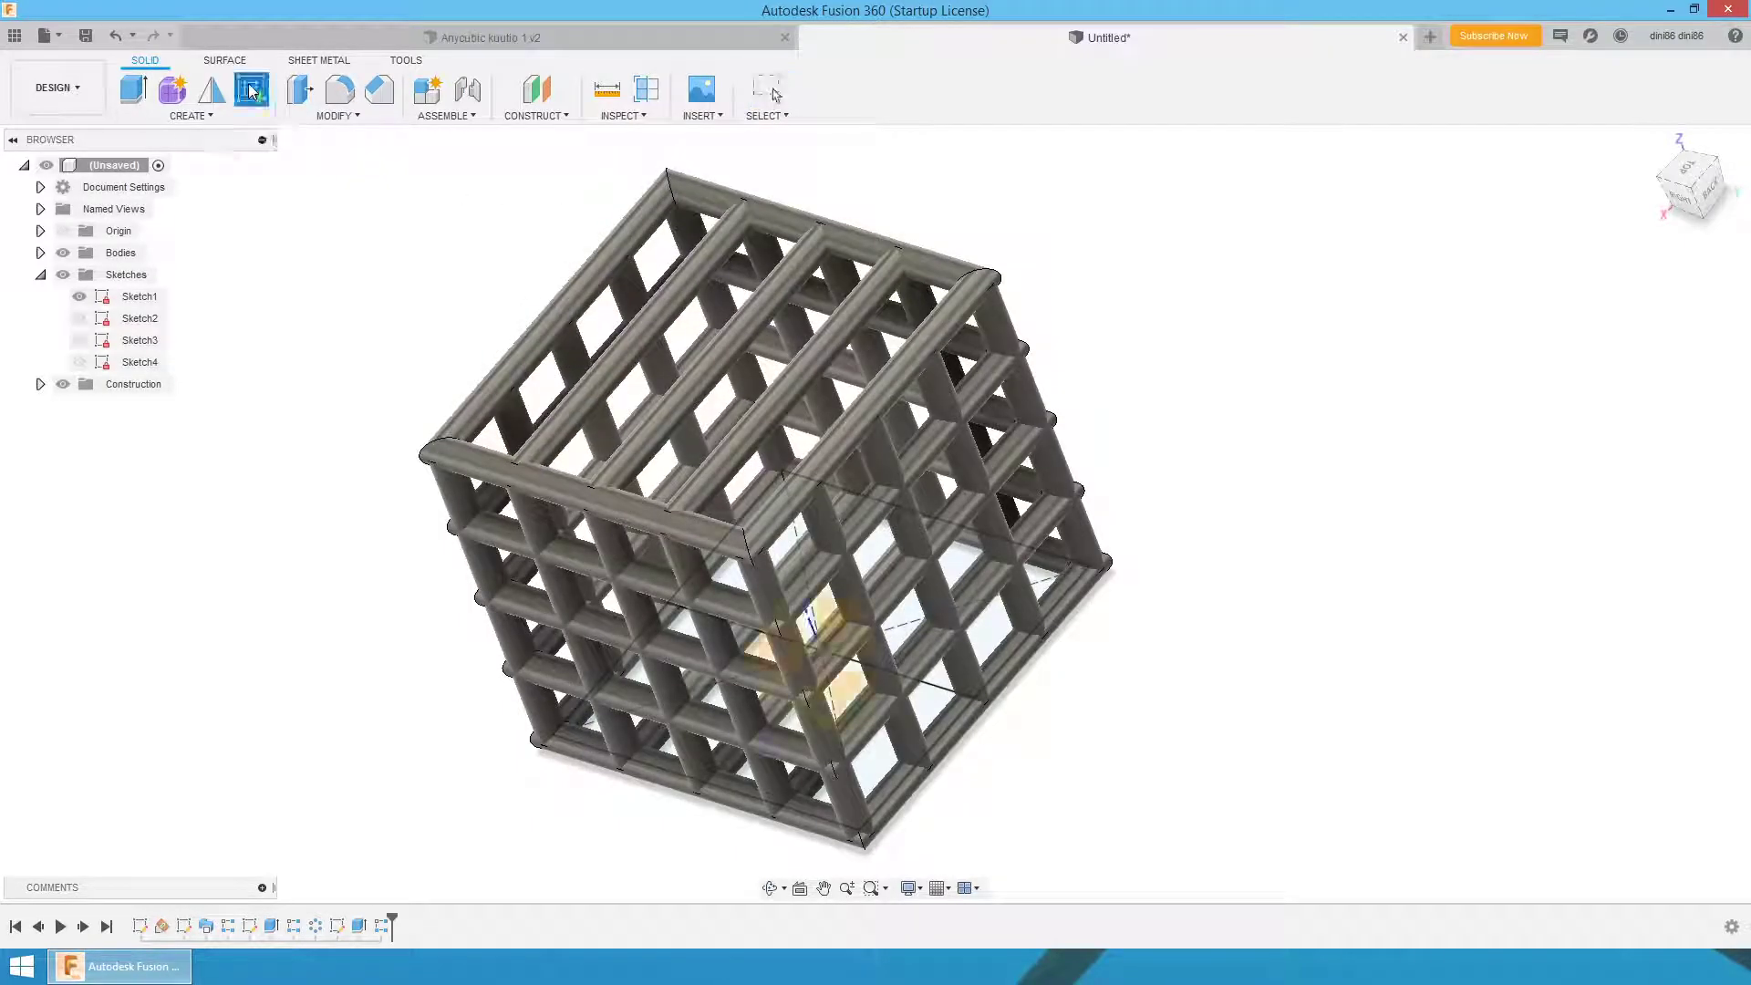
shift+middle_drag(1146, 282, 1153, 339)
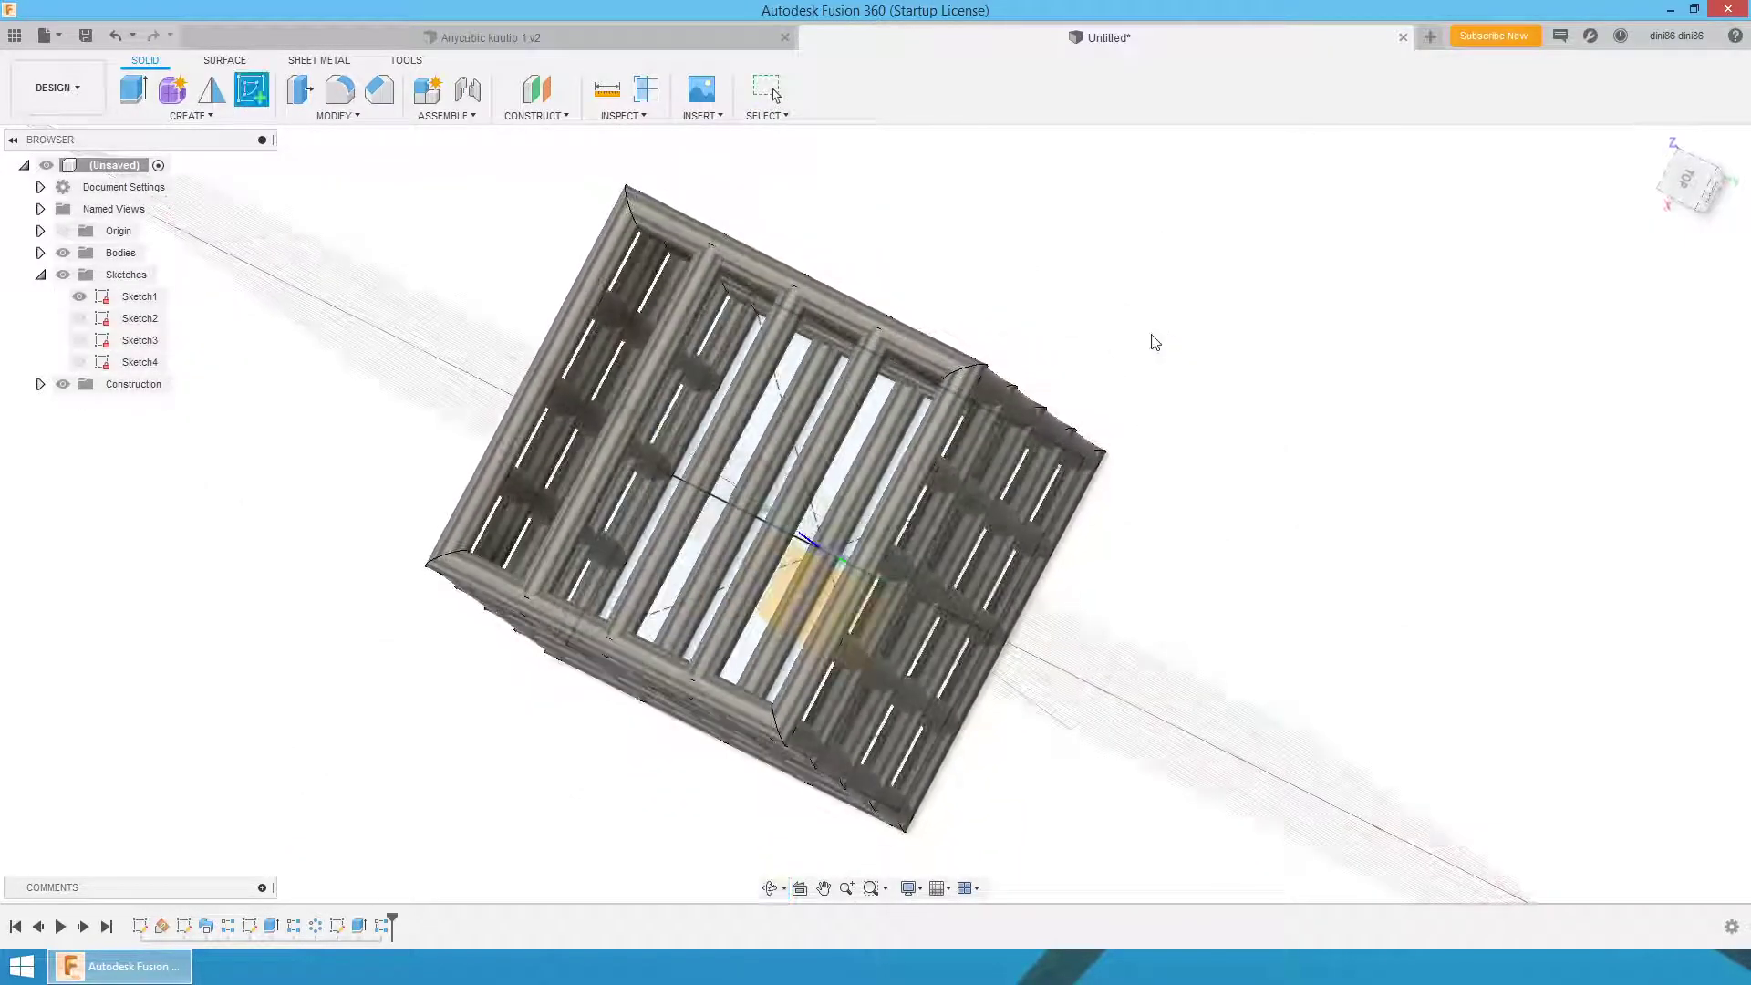
click(789, 581)
scroll(1151, 282, up, 2)
shift+middle_drag(1091, 240, 1091, 289)
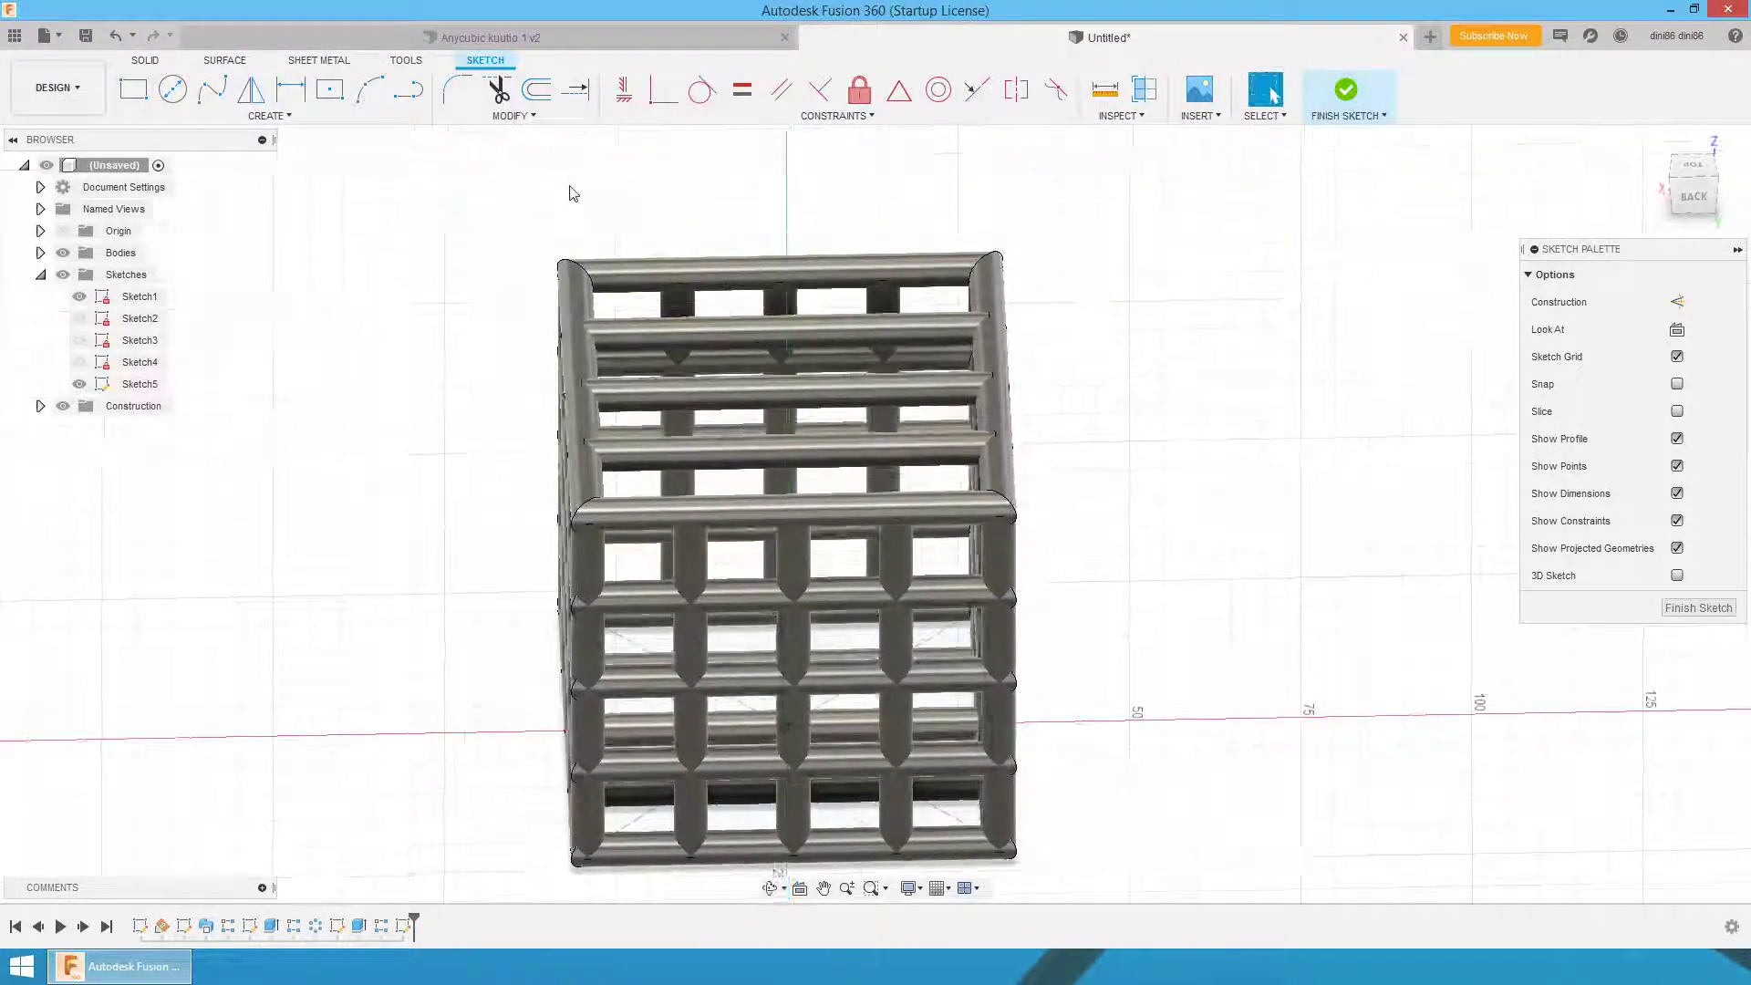
key(p)
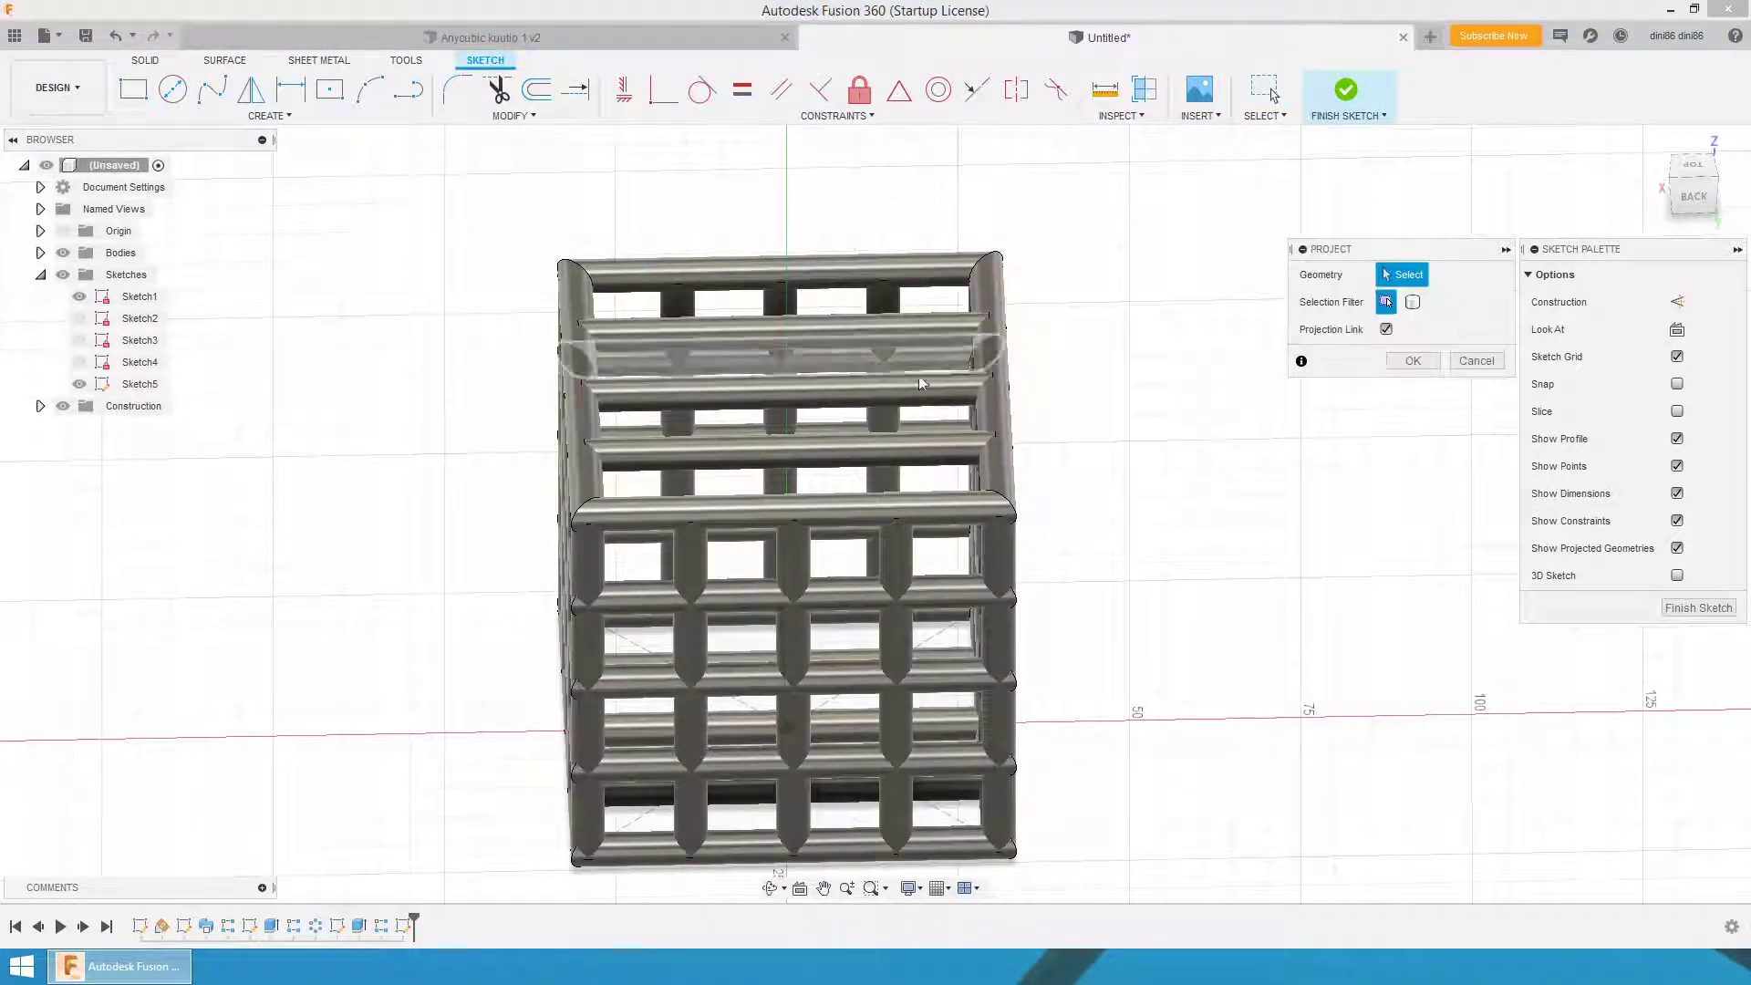
click(994, 381)
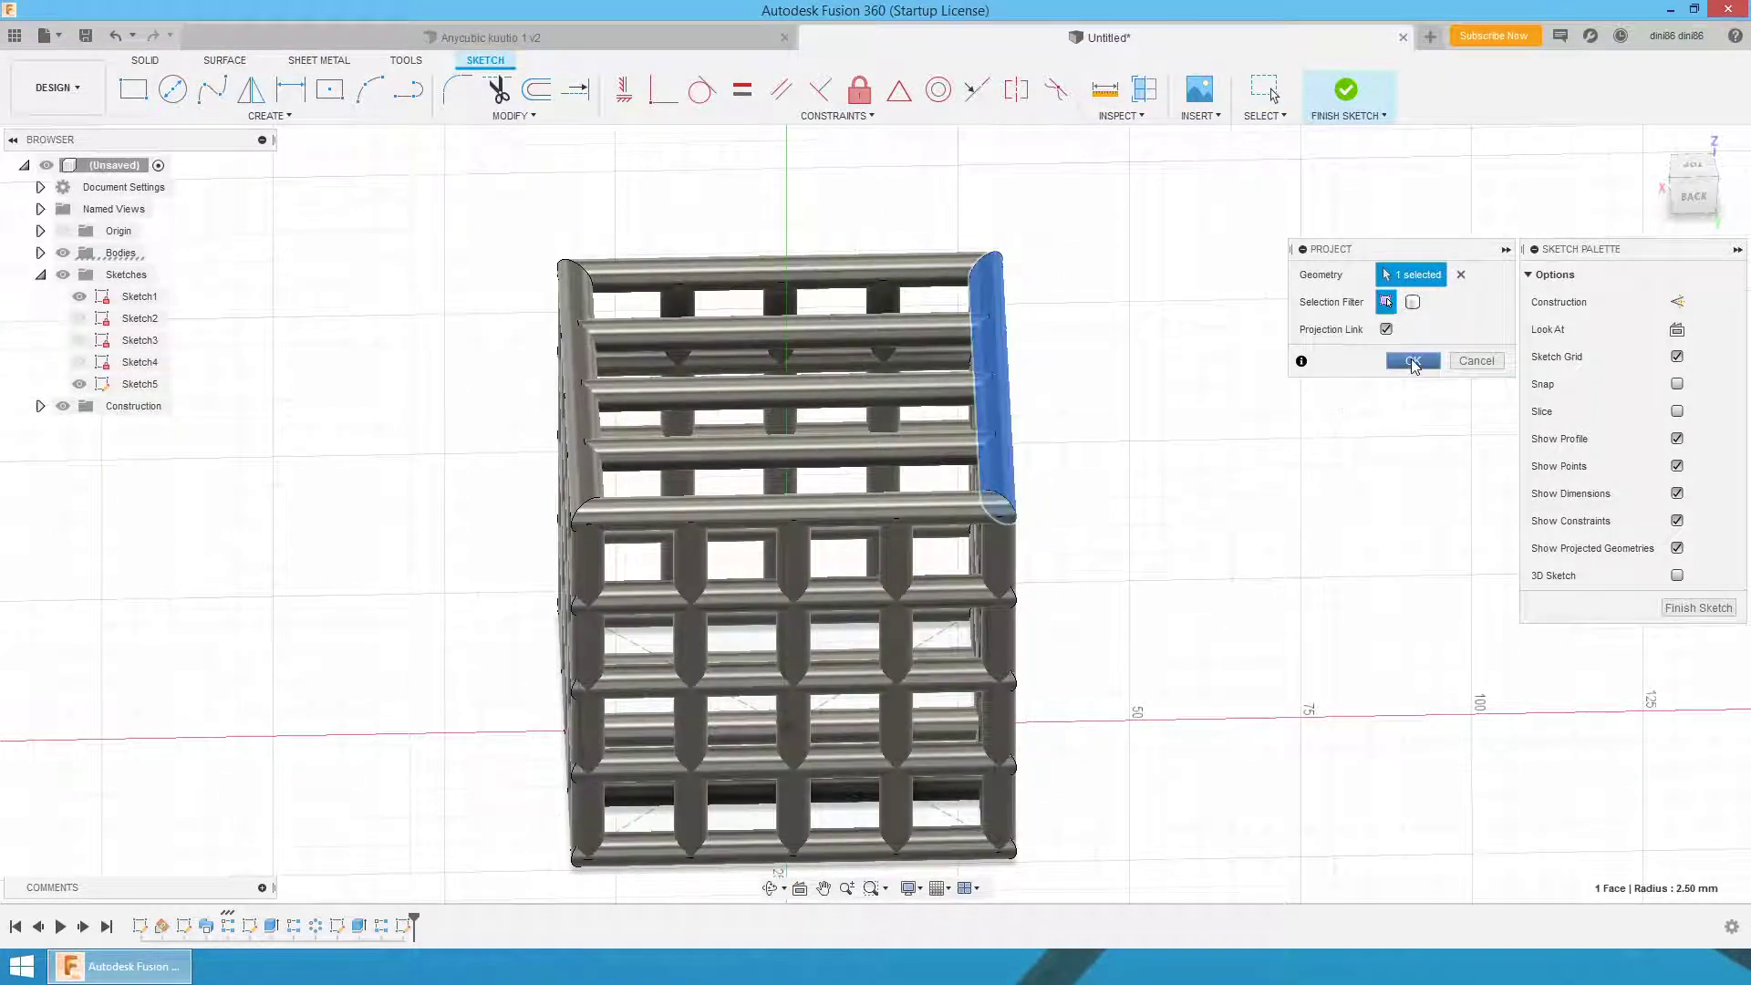
click(1413, 361)
- Pattern the projected circle's two arcs horizontally across the cube to 5 instances over a 60 mm extent and finish the sketch
click(355, 125)
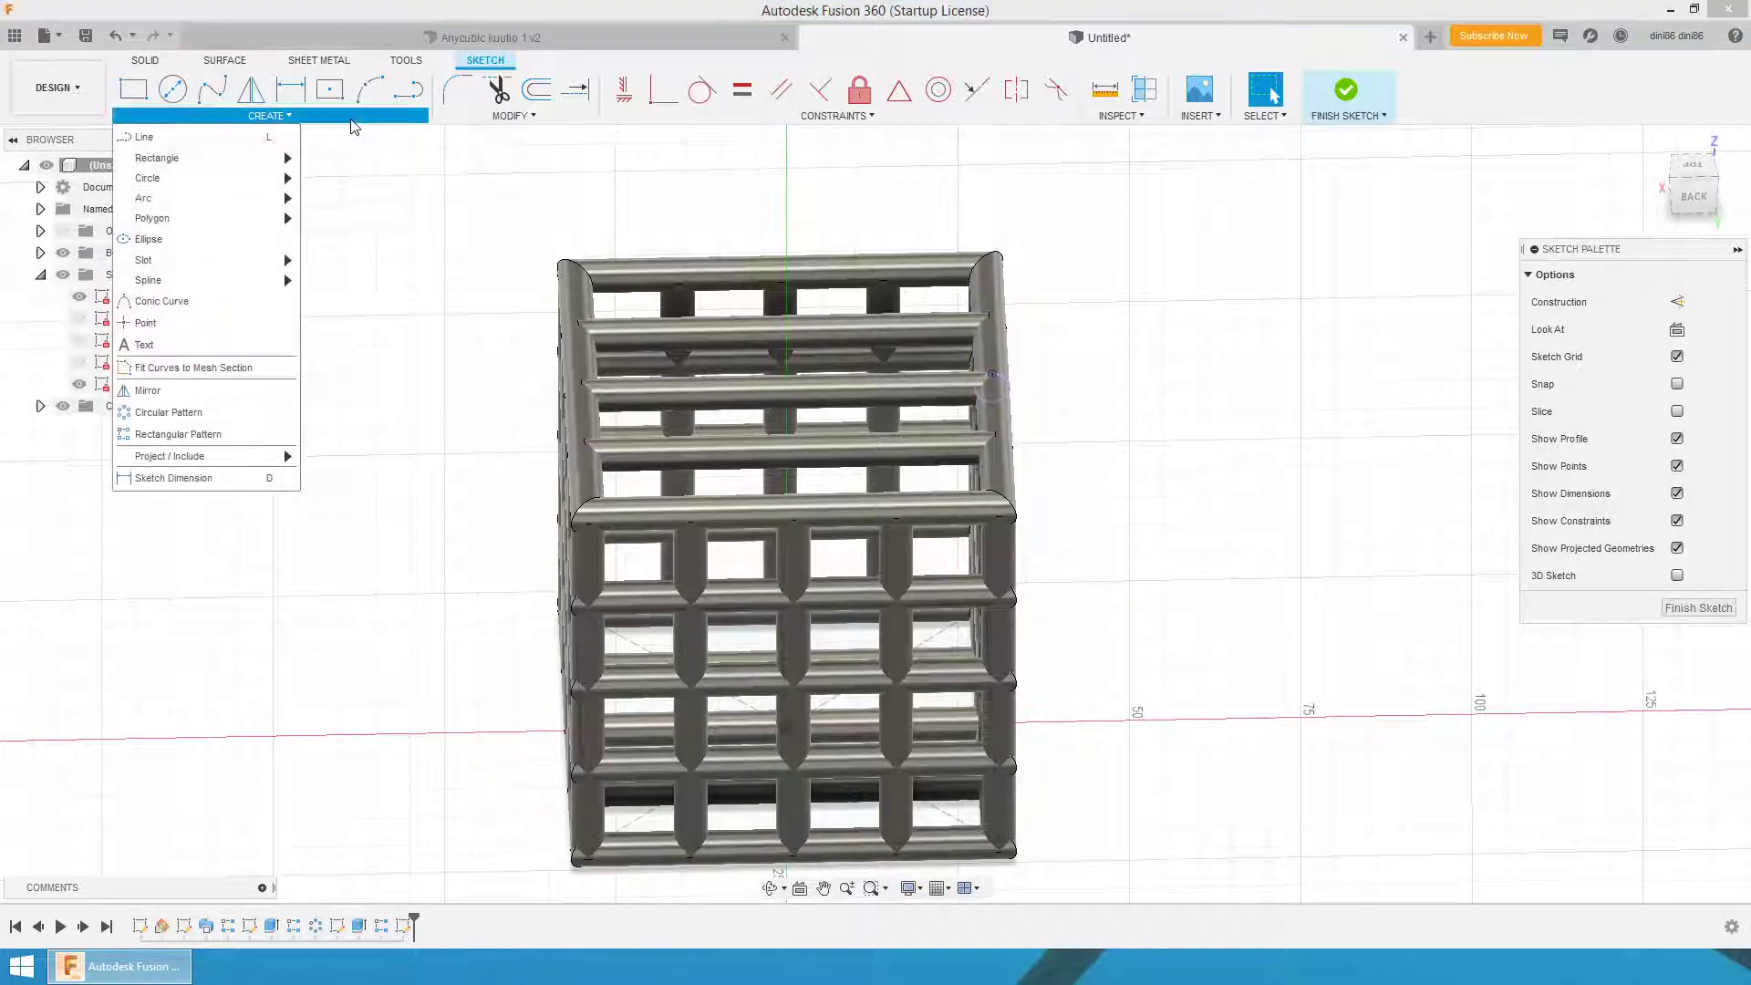
click(187, 436)
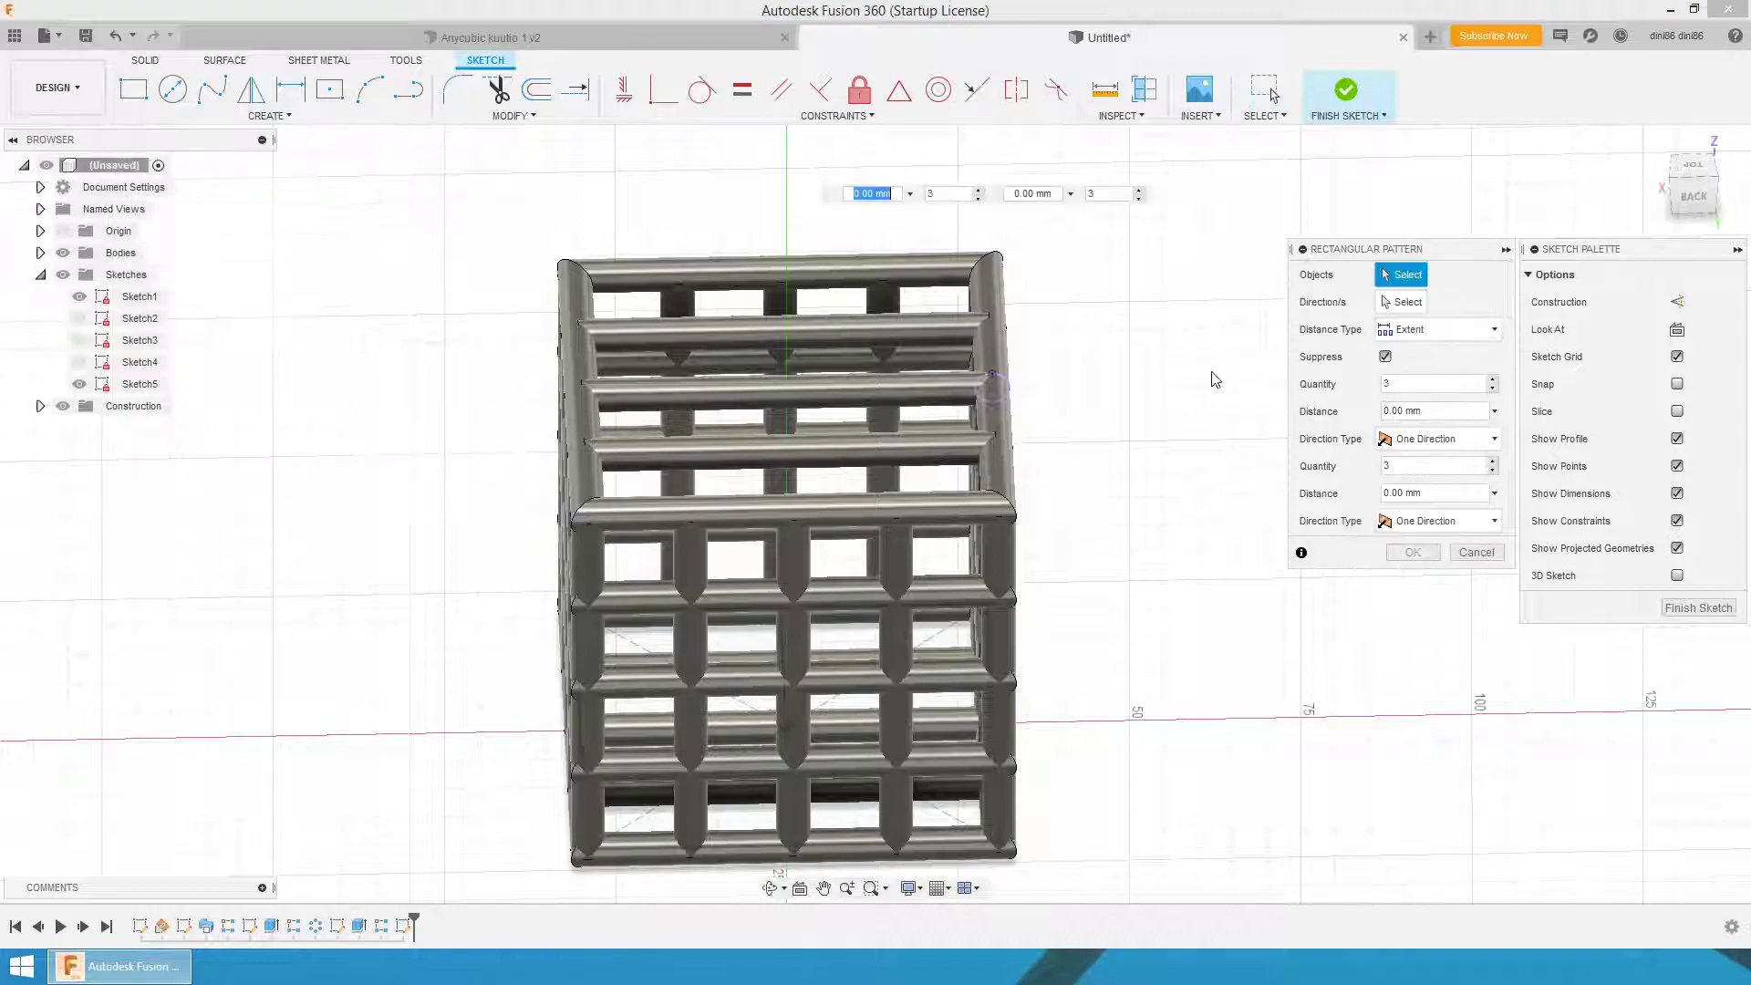
click(994, 387)
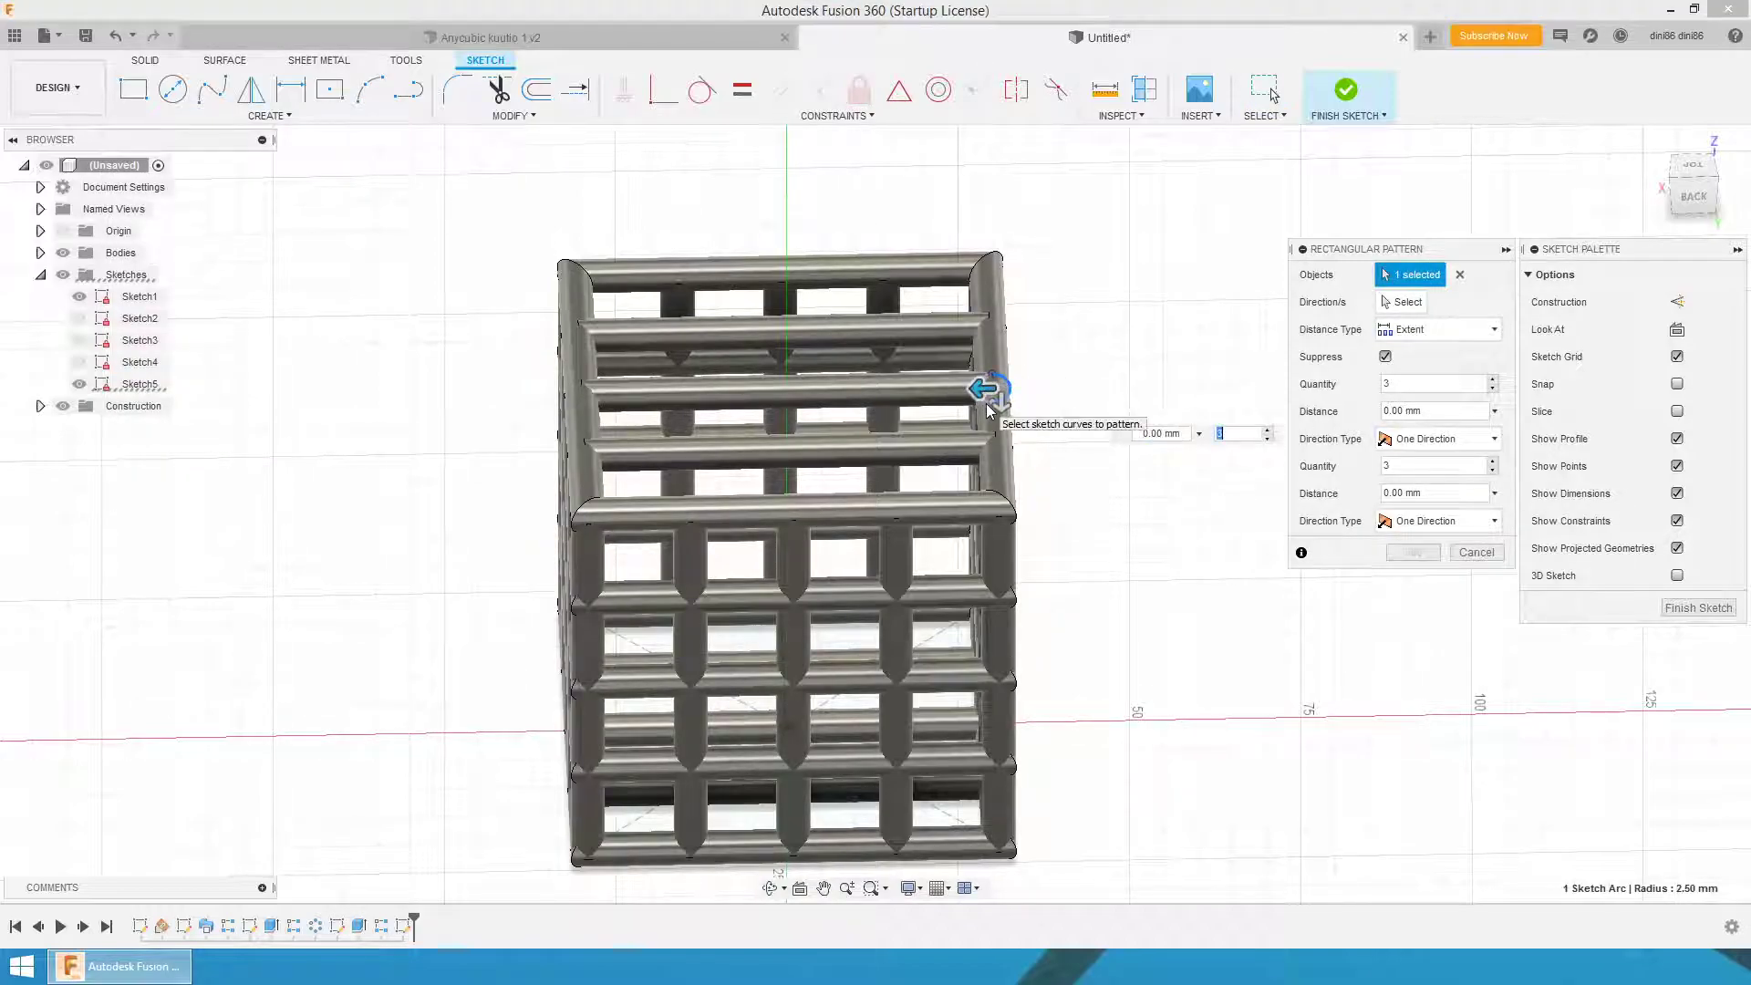
click(990, 402)
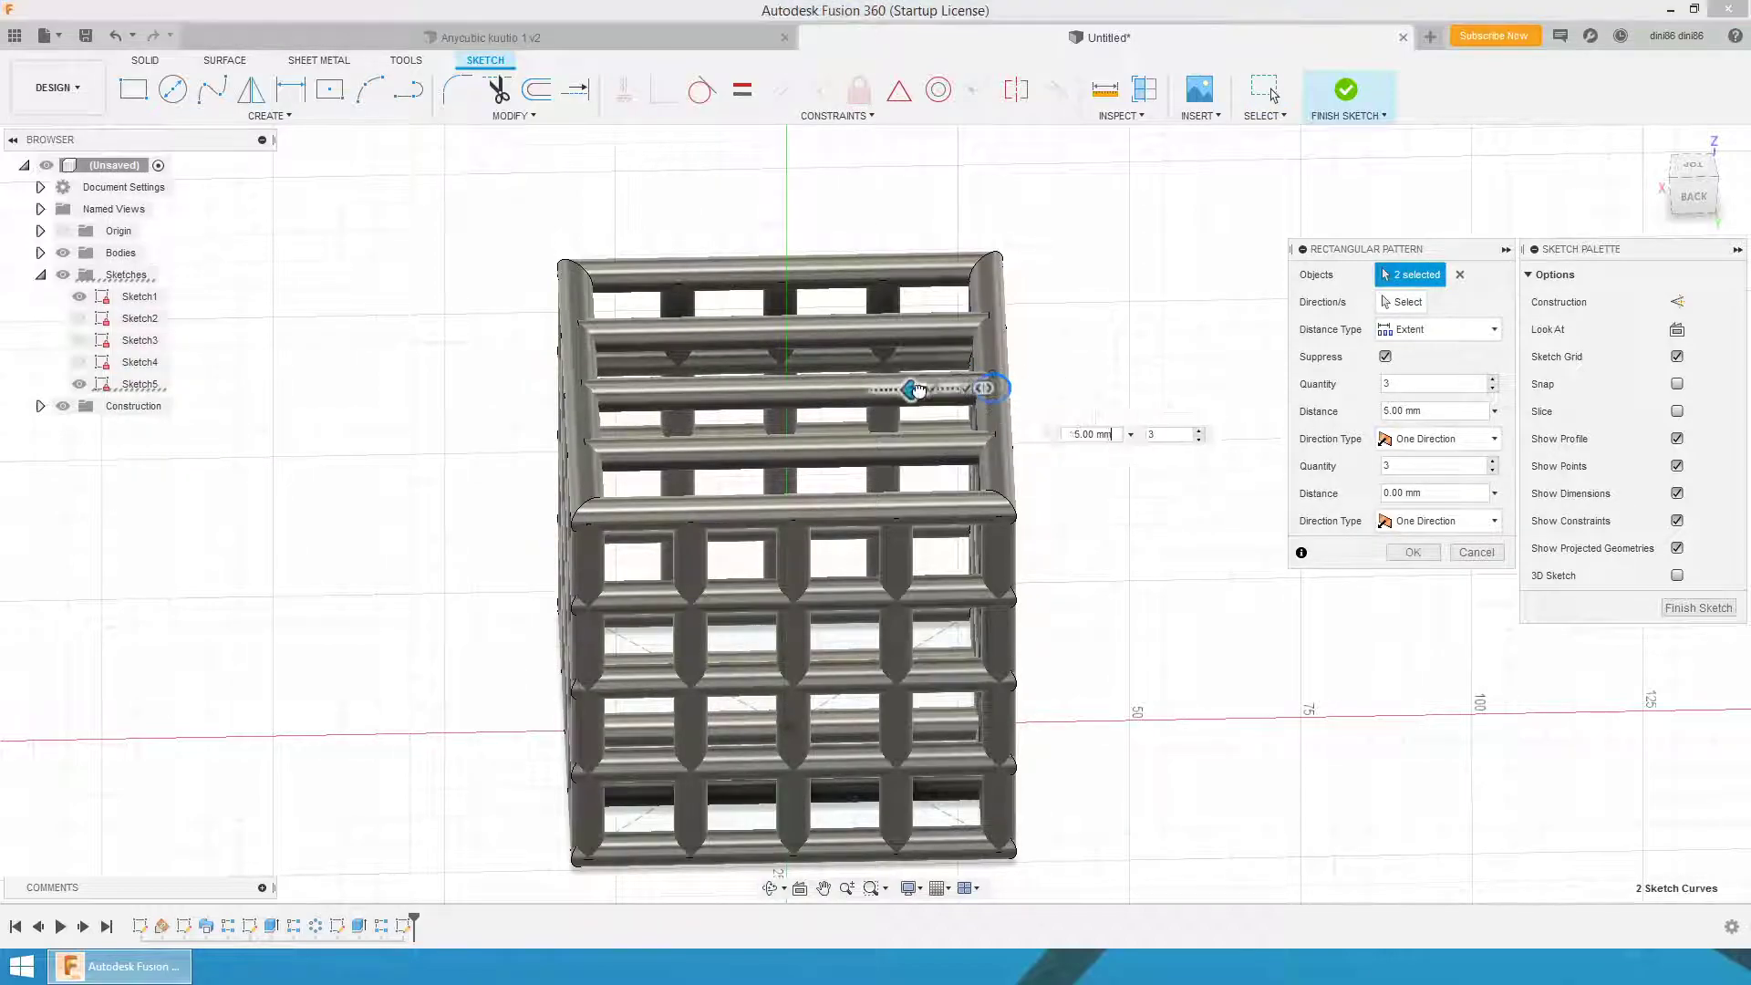
click(1092, 434)
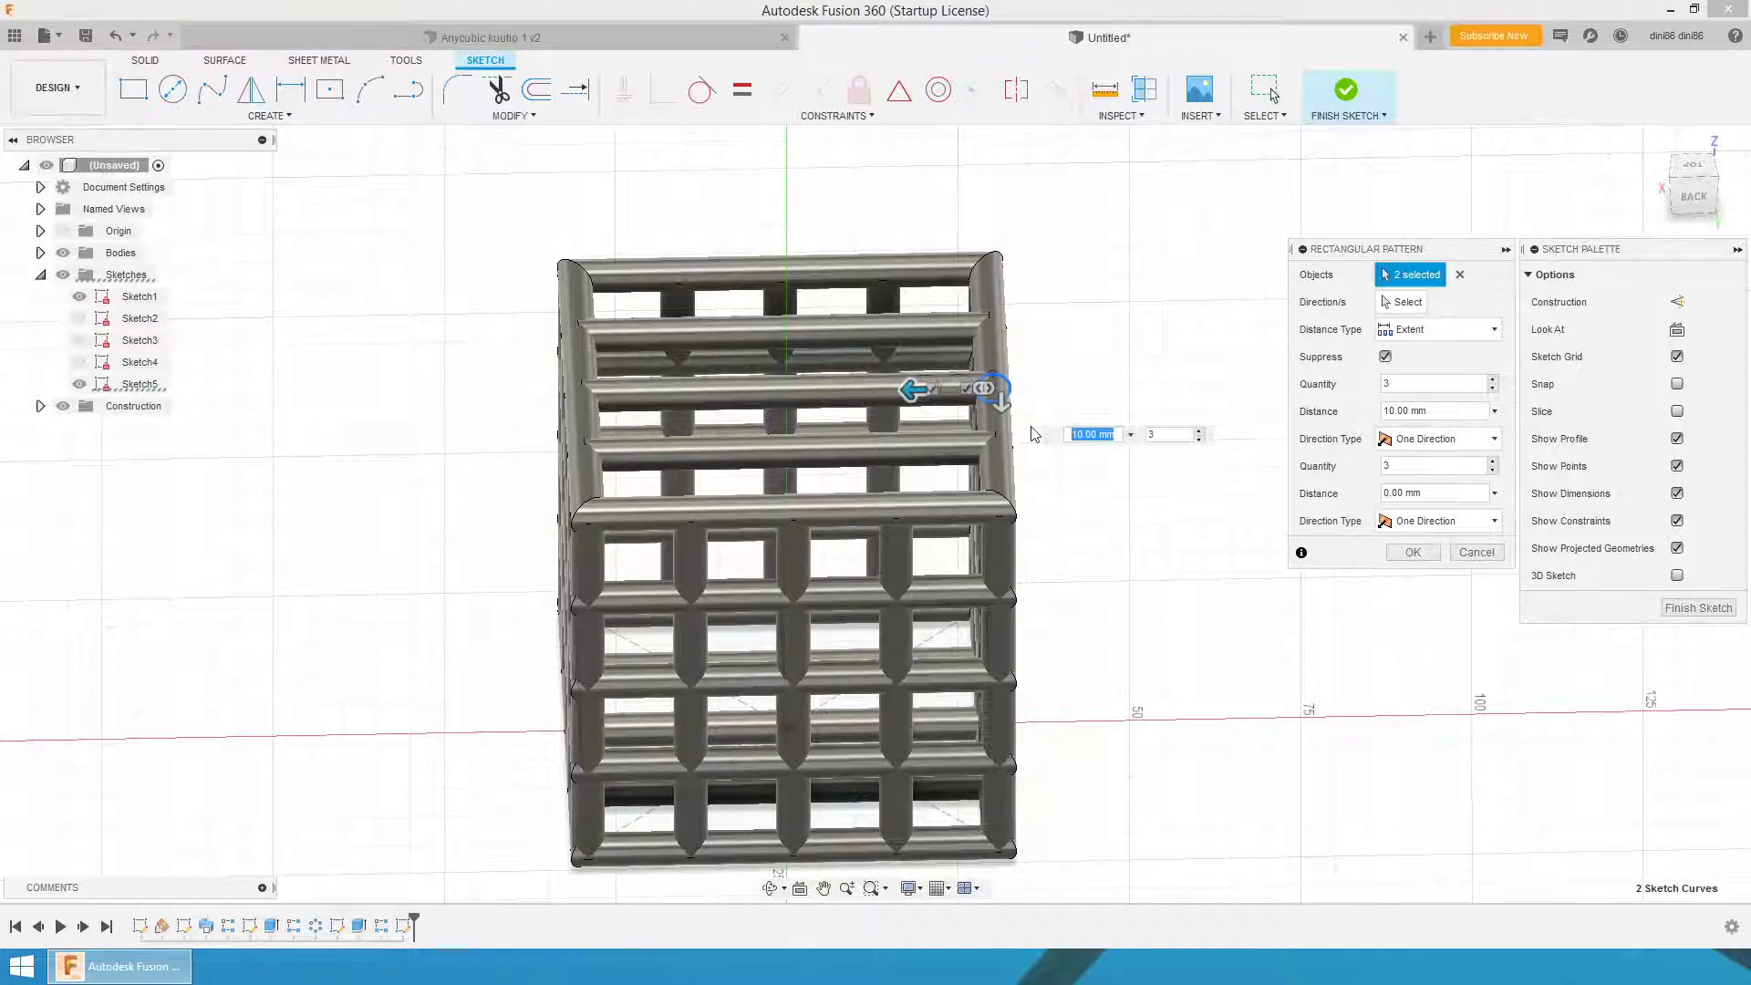
text(60)
key(Tab)
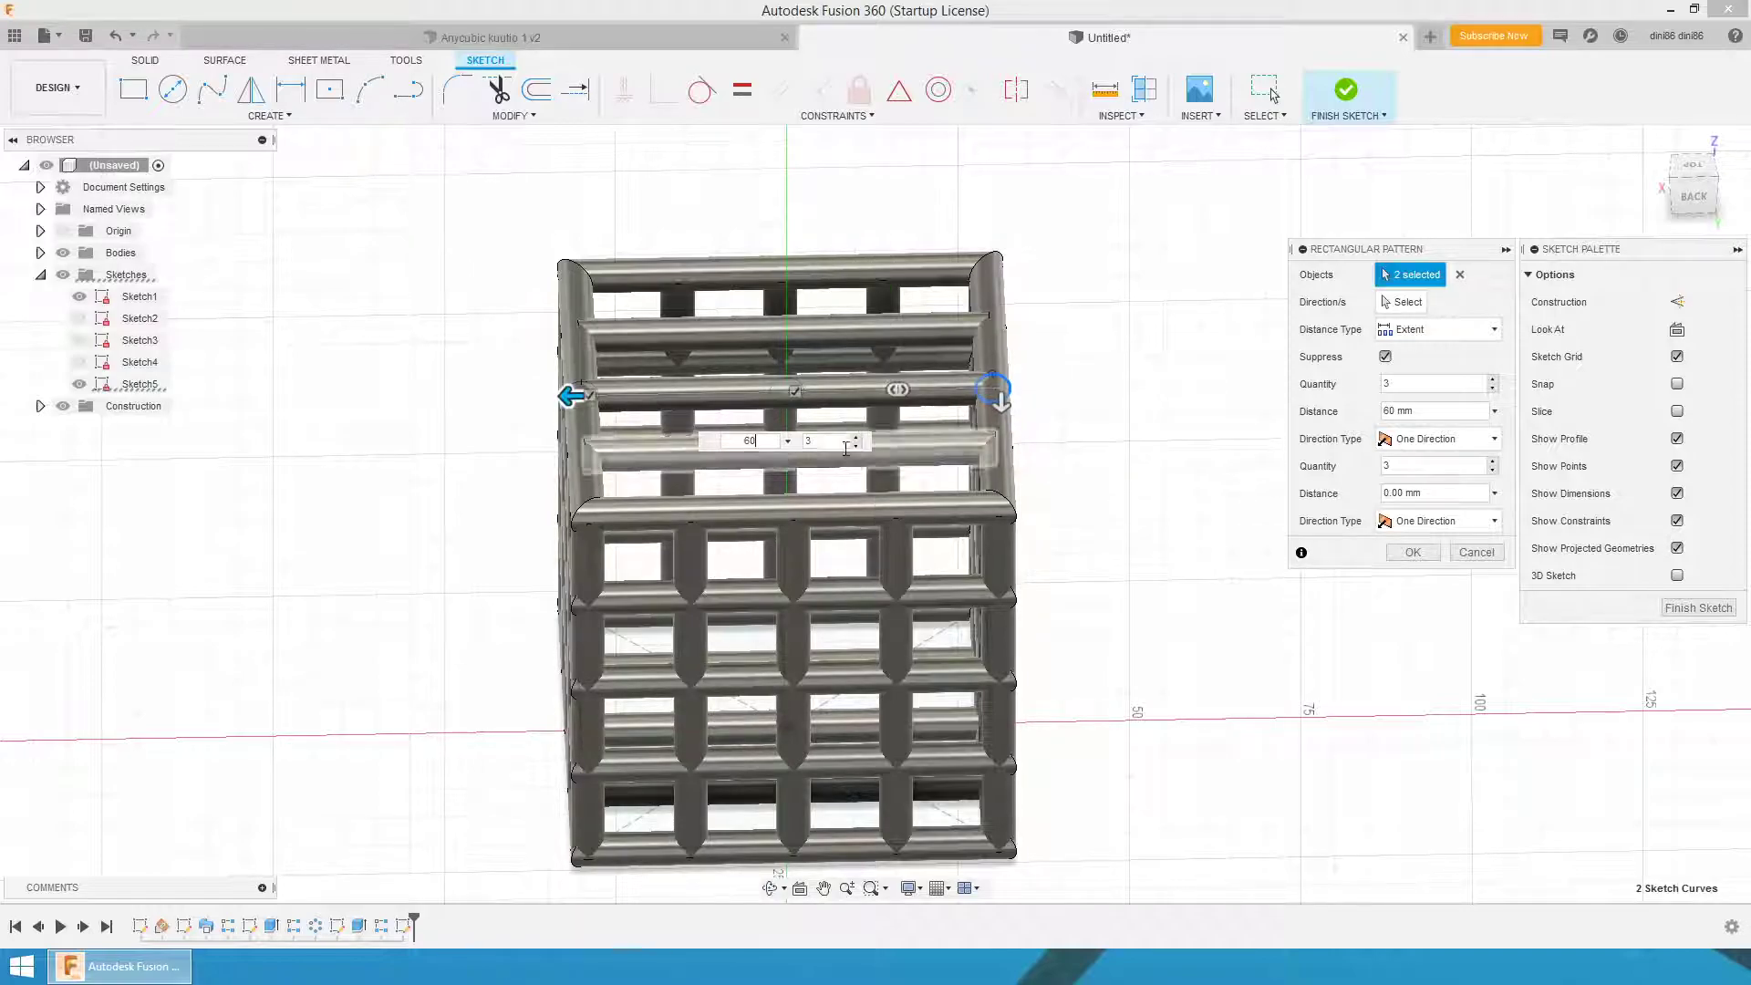
click(857, 438)
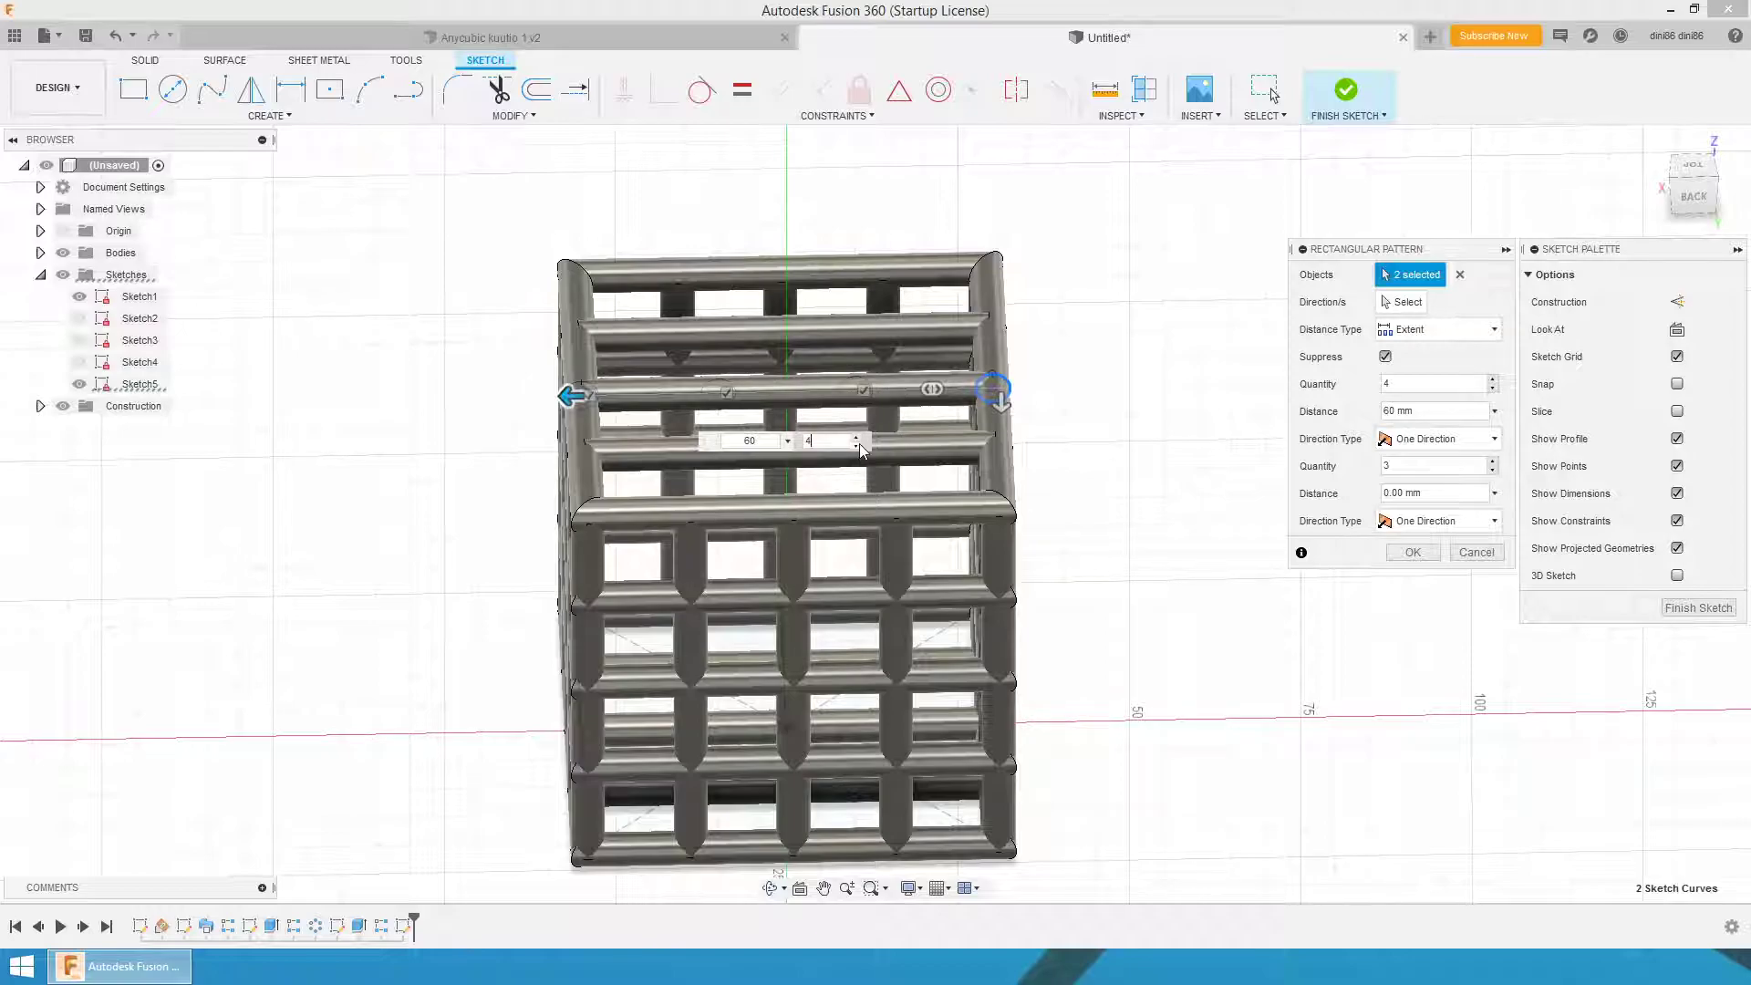
click(1419, 555)
click(1698, 607)
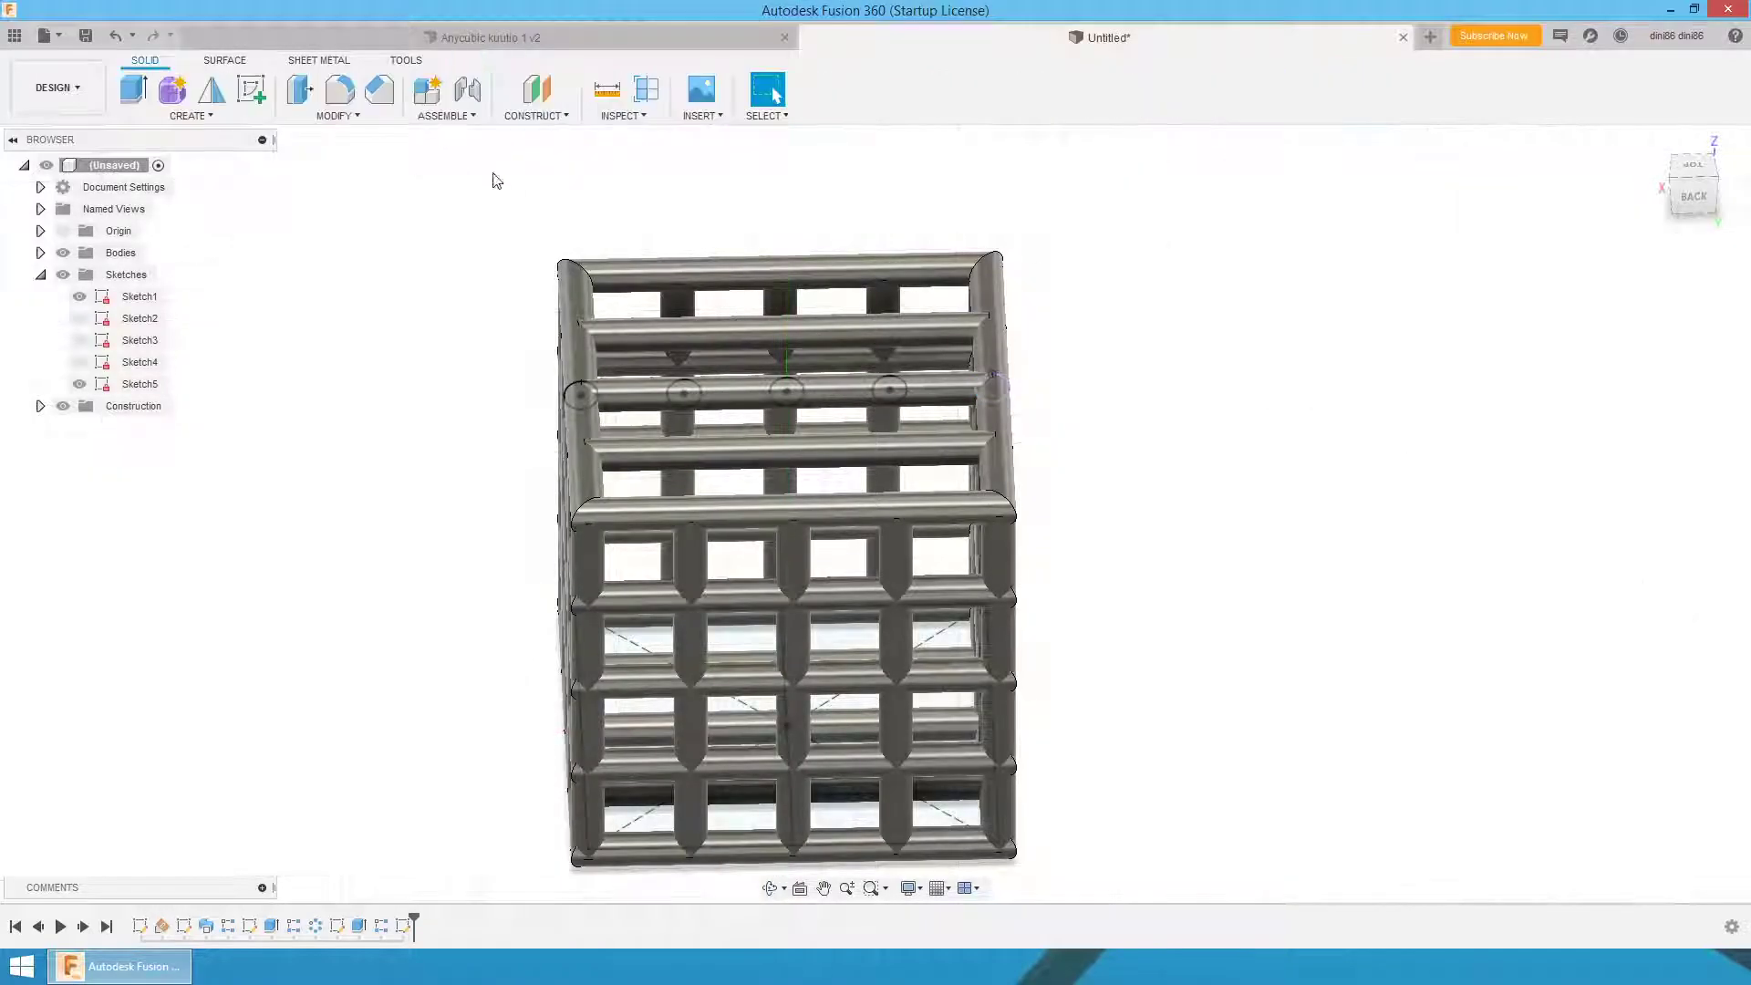
- Extrude the three inner circles of the XZ-plane sketch symmetrically over a whole length of 60 mm as new bodies
key(e)
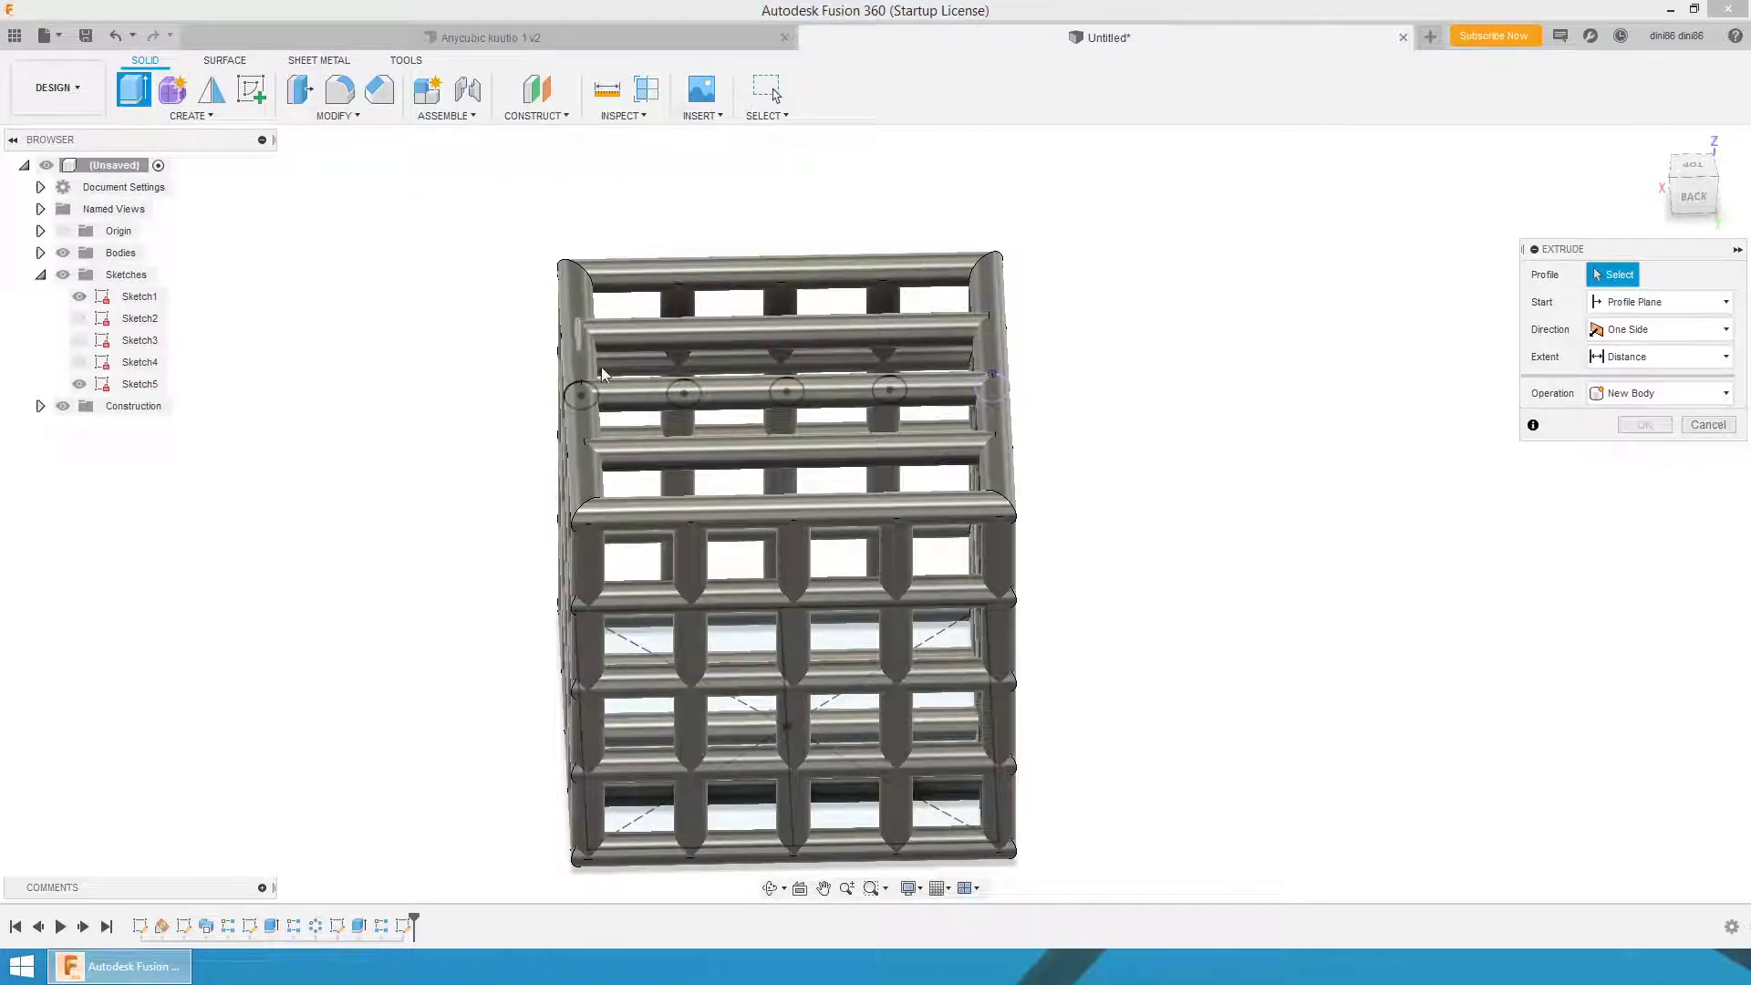
click(692, 392)
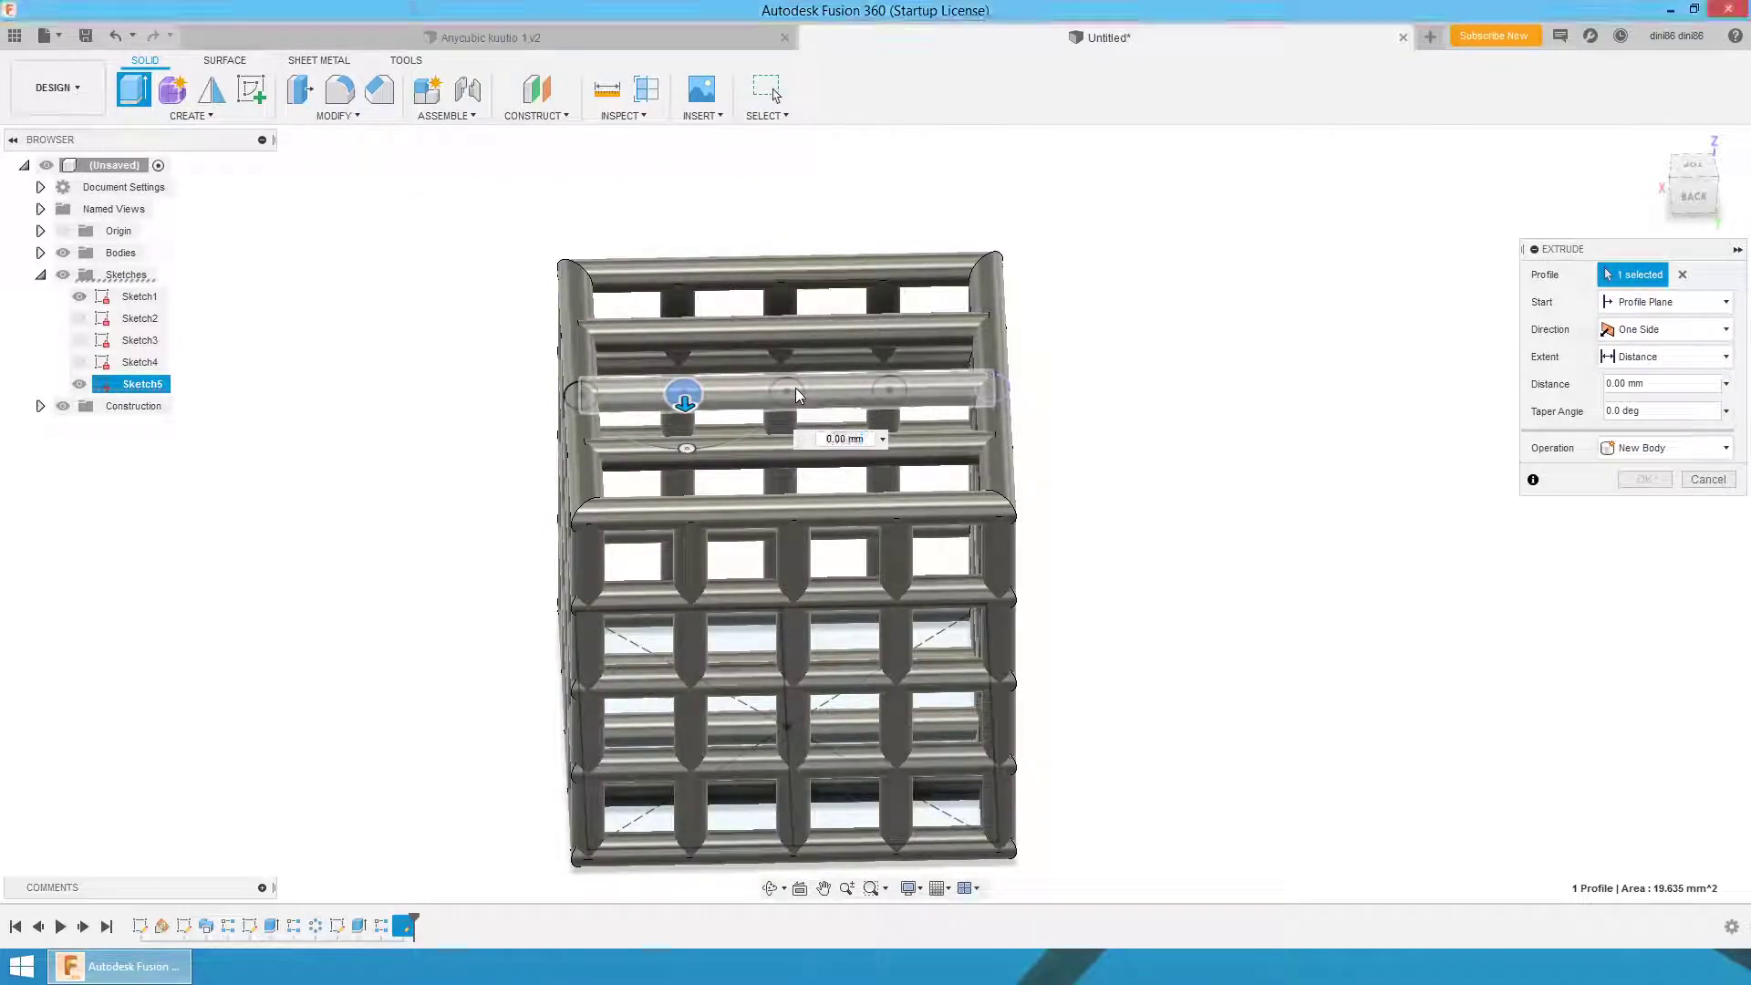
click(787, 394)
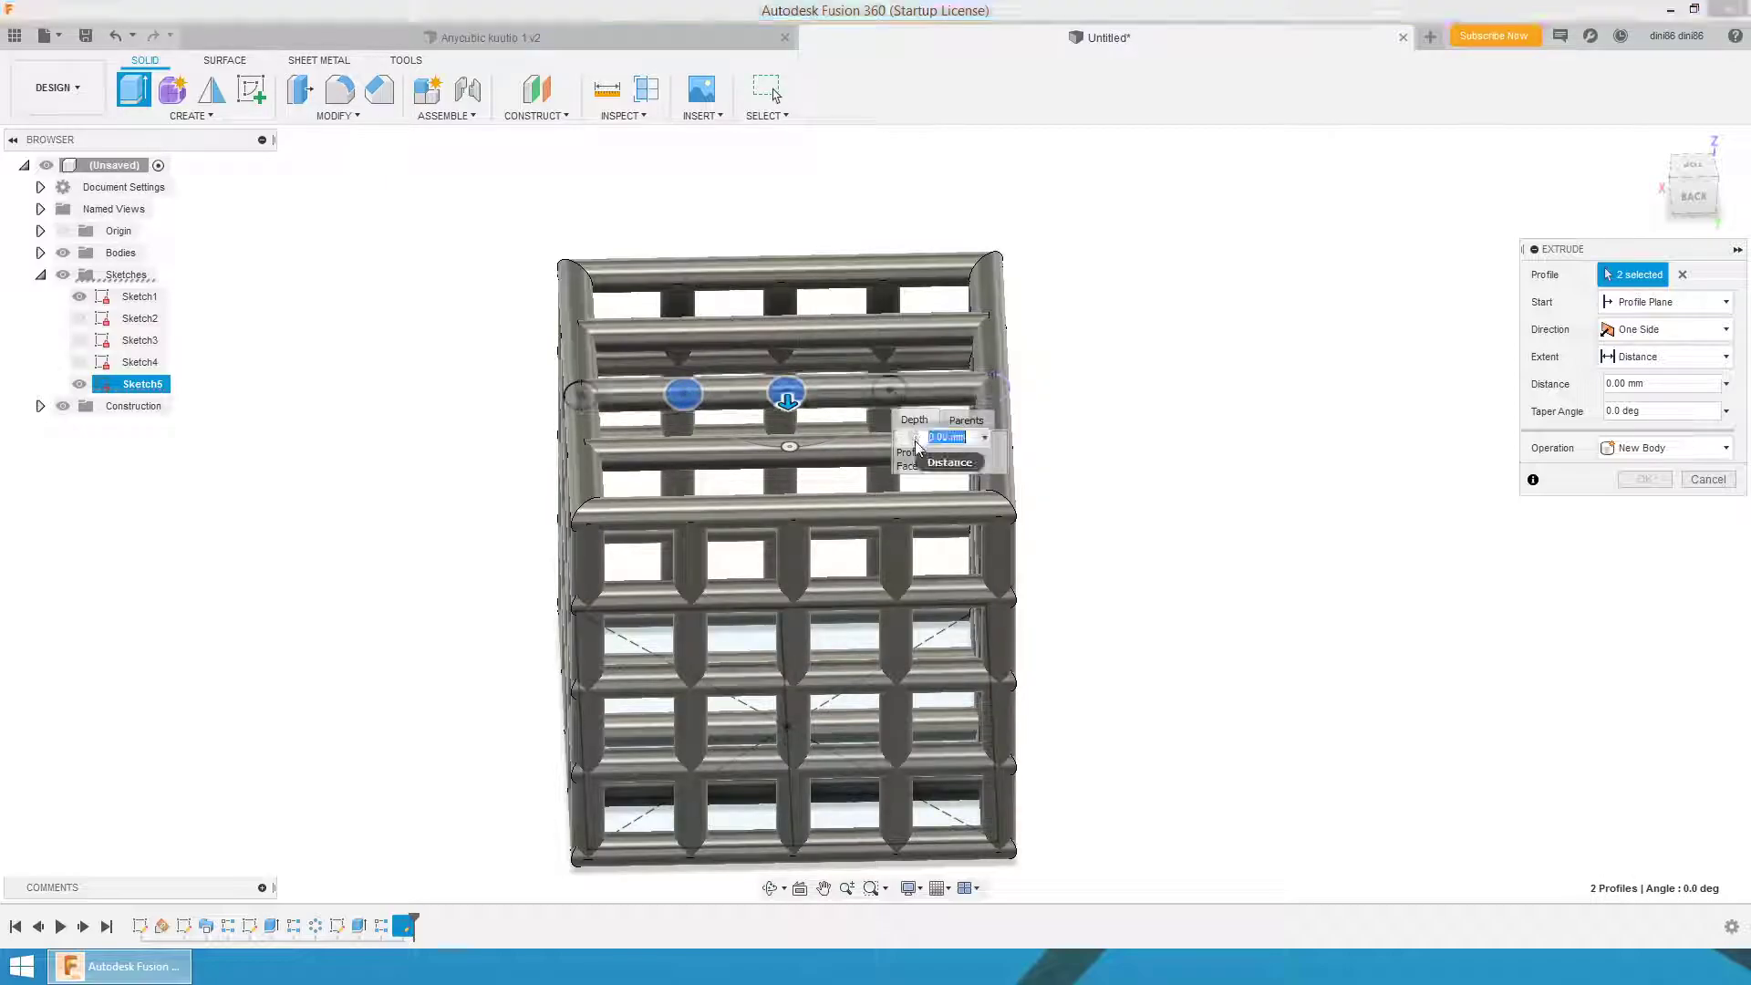
click(891, 392)
click(1669, 329)
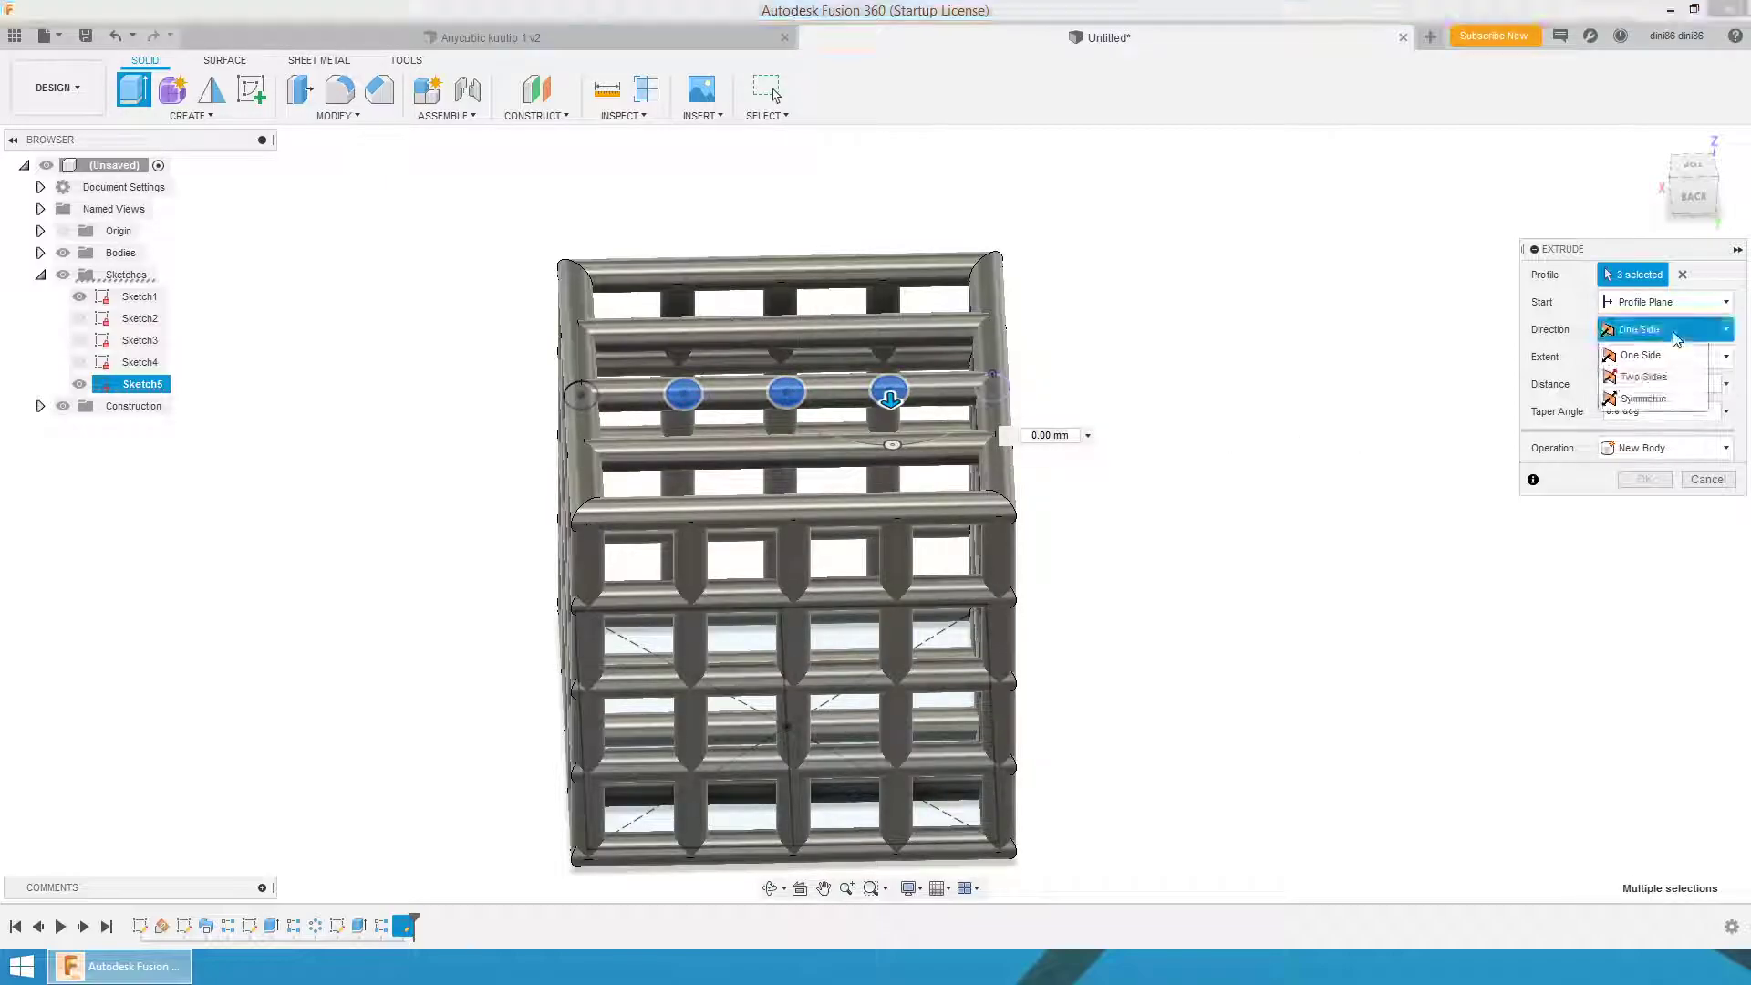
click(1643, 398)
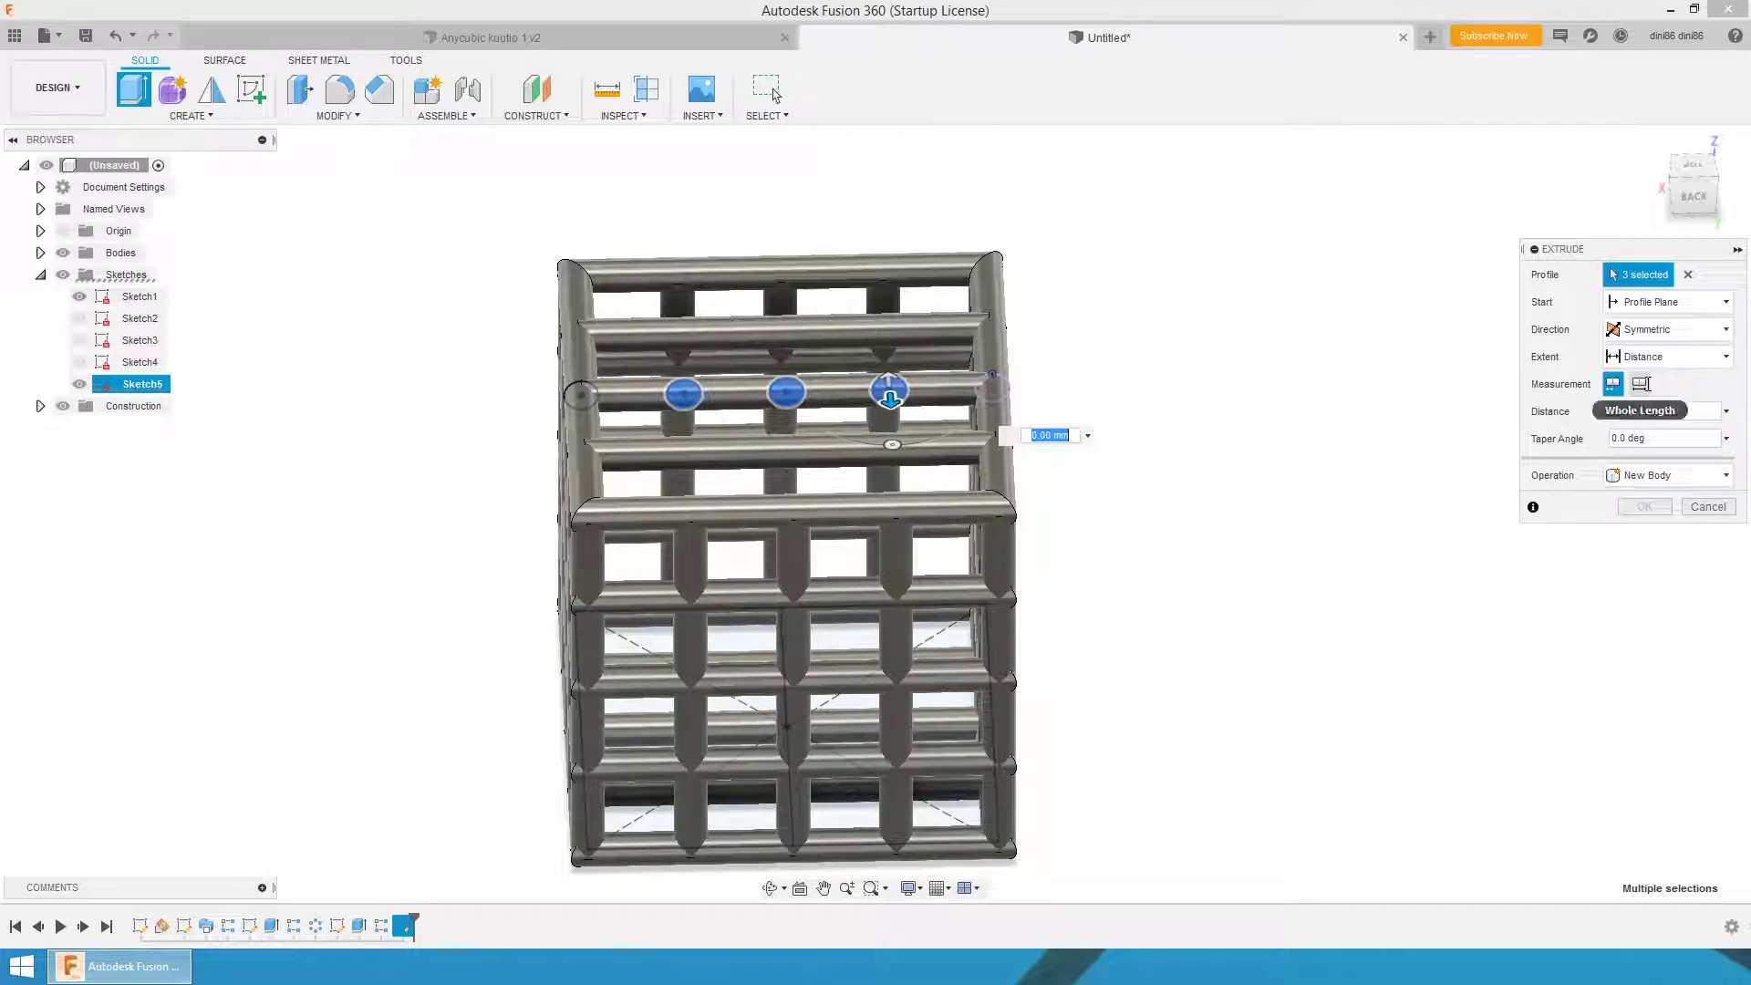
click(1641, 383)
text(60)
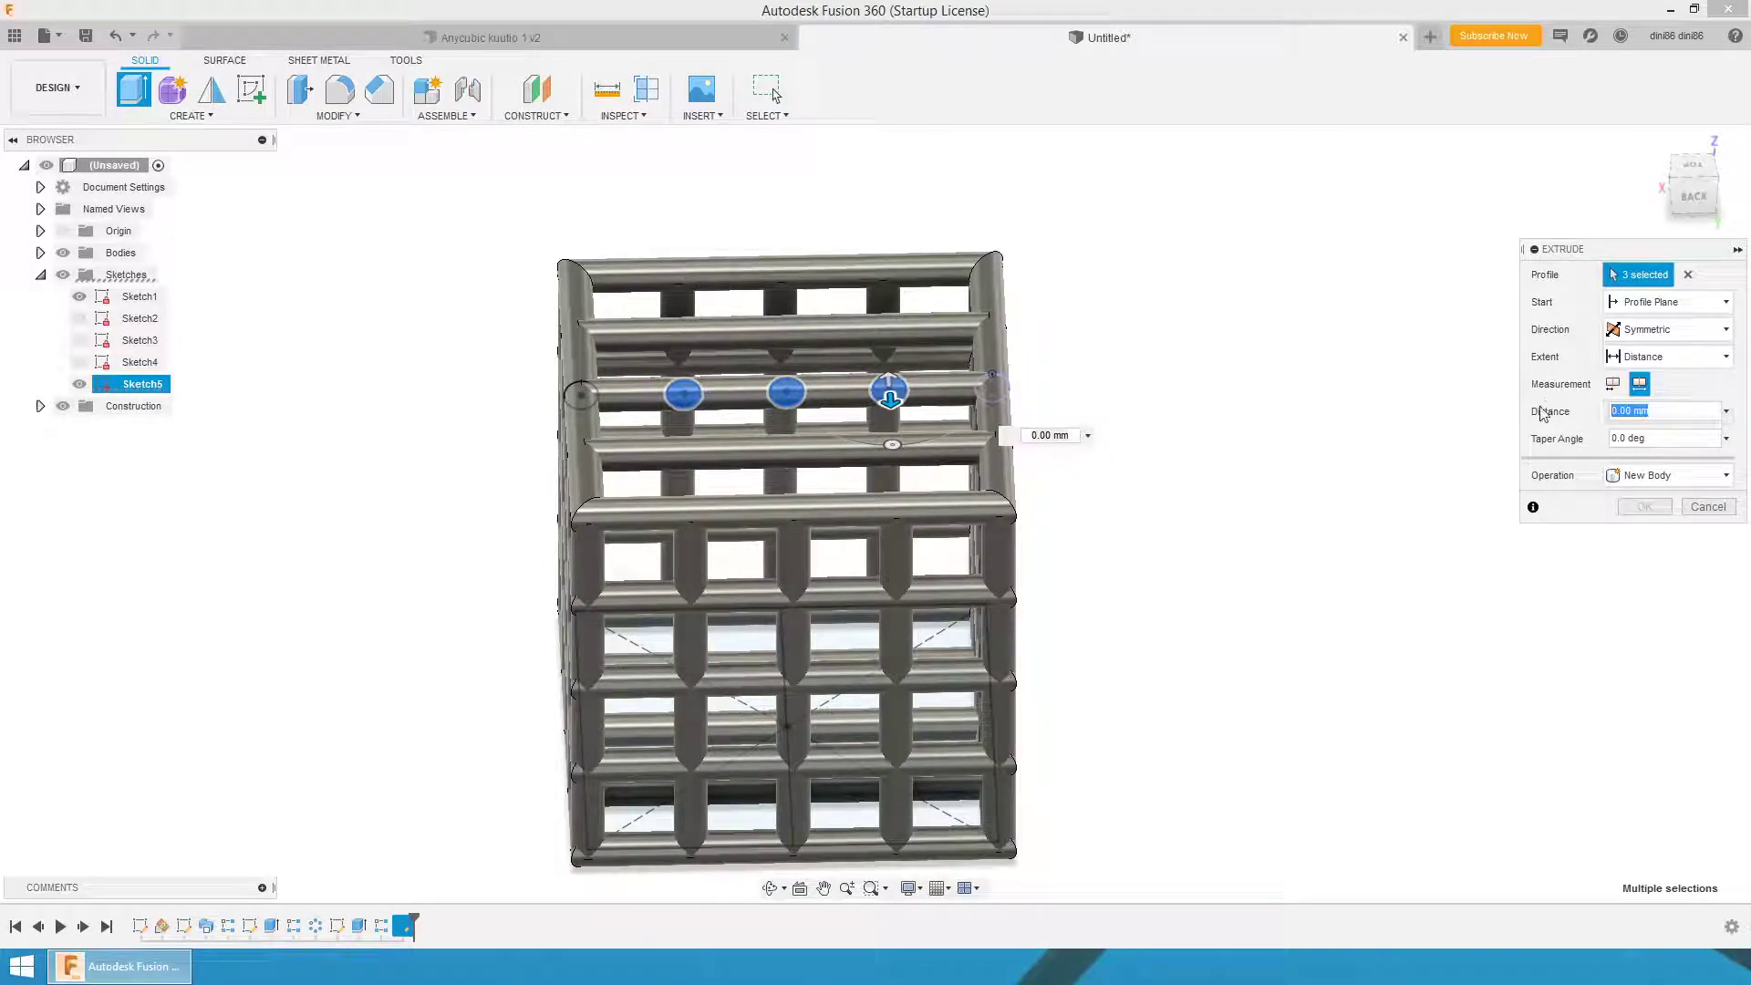
key(Return)
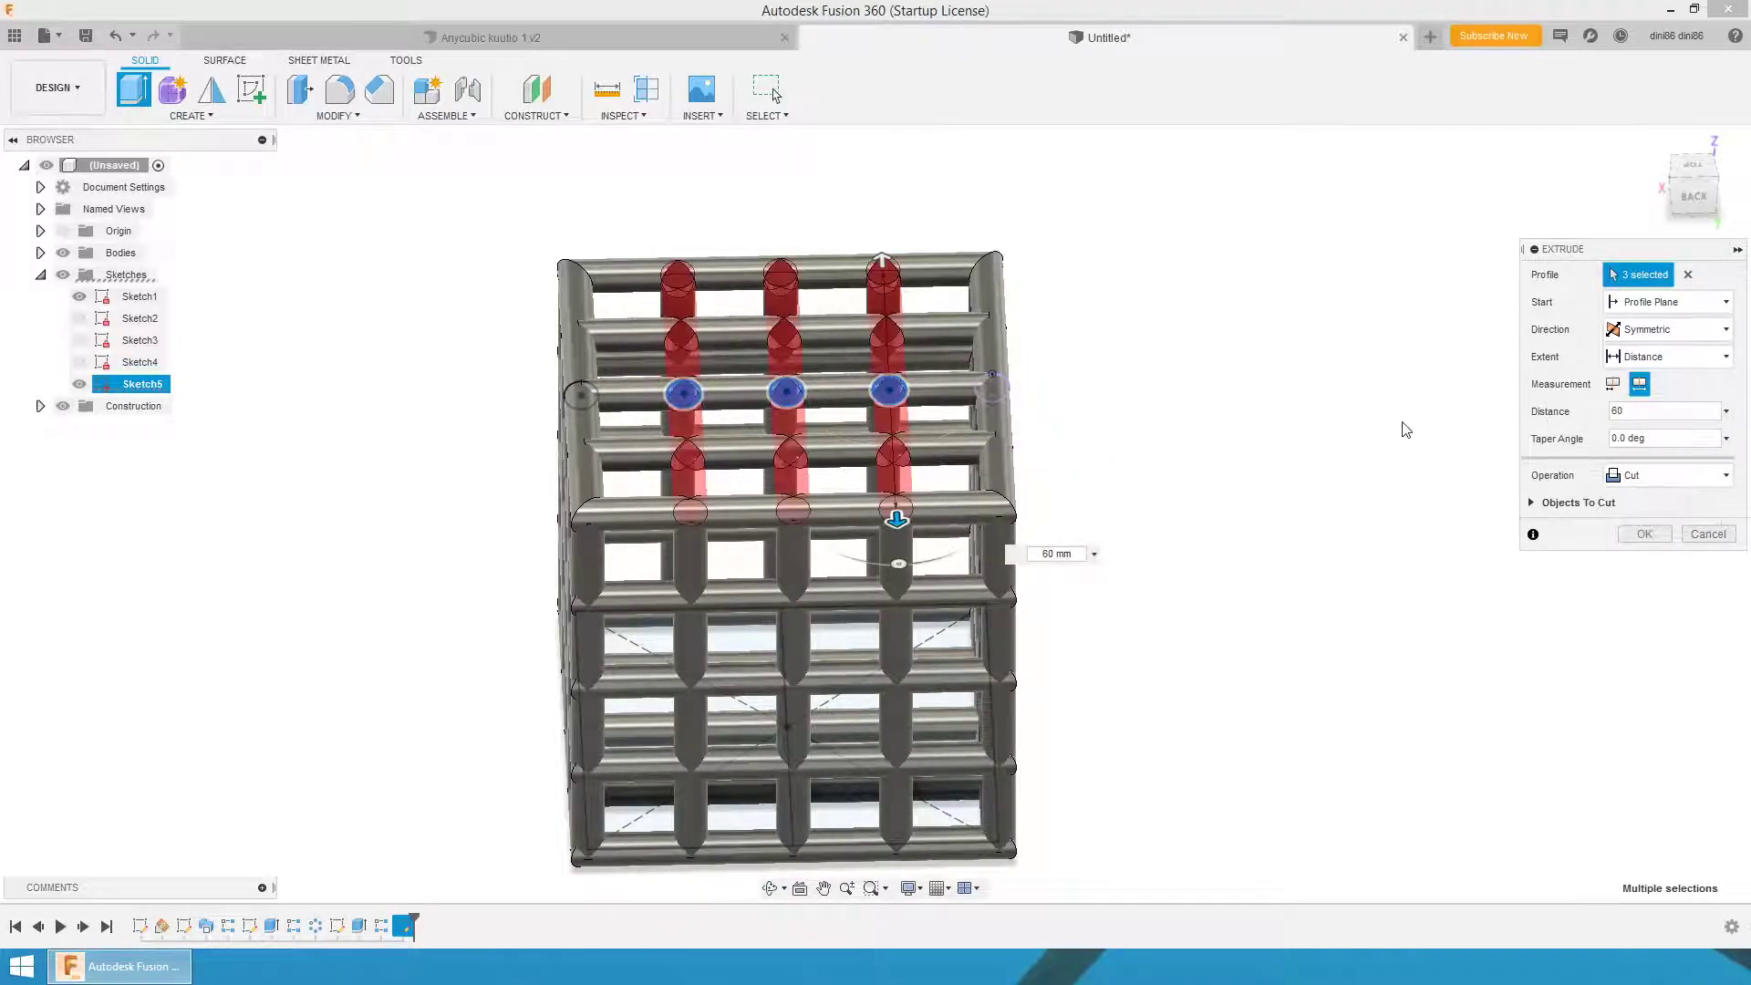
click(1658, 478)
click(1647, 558)
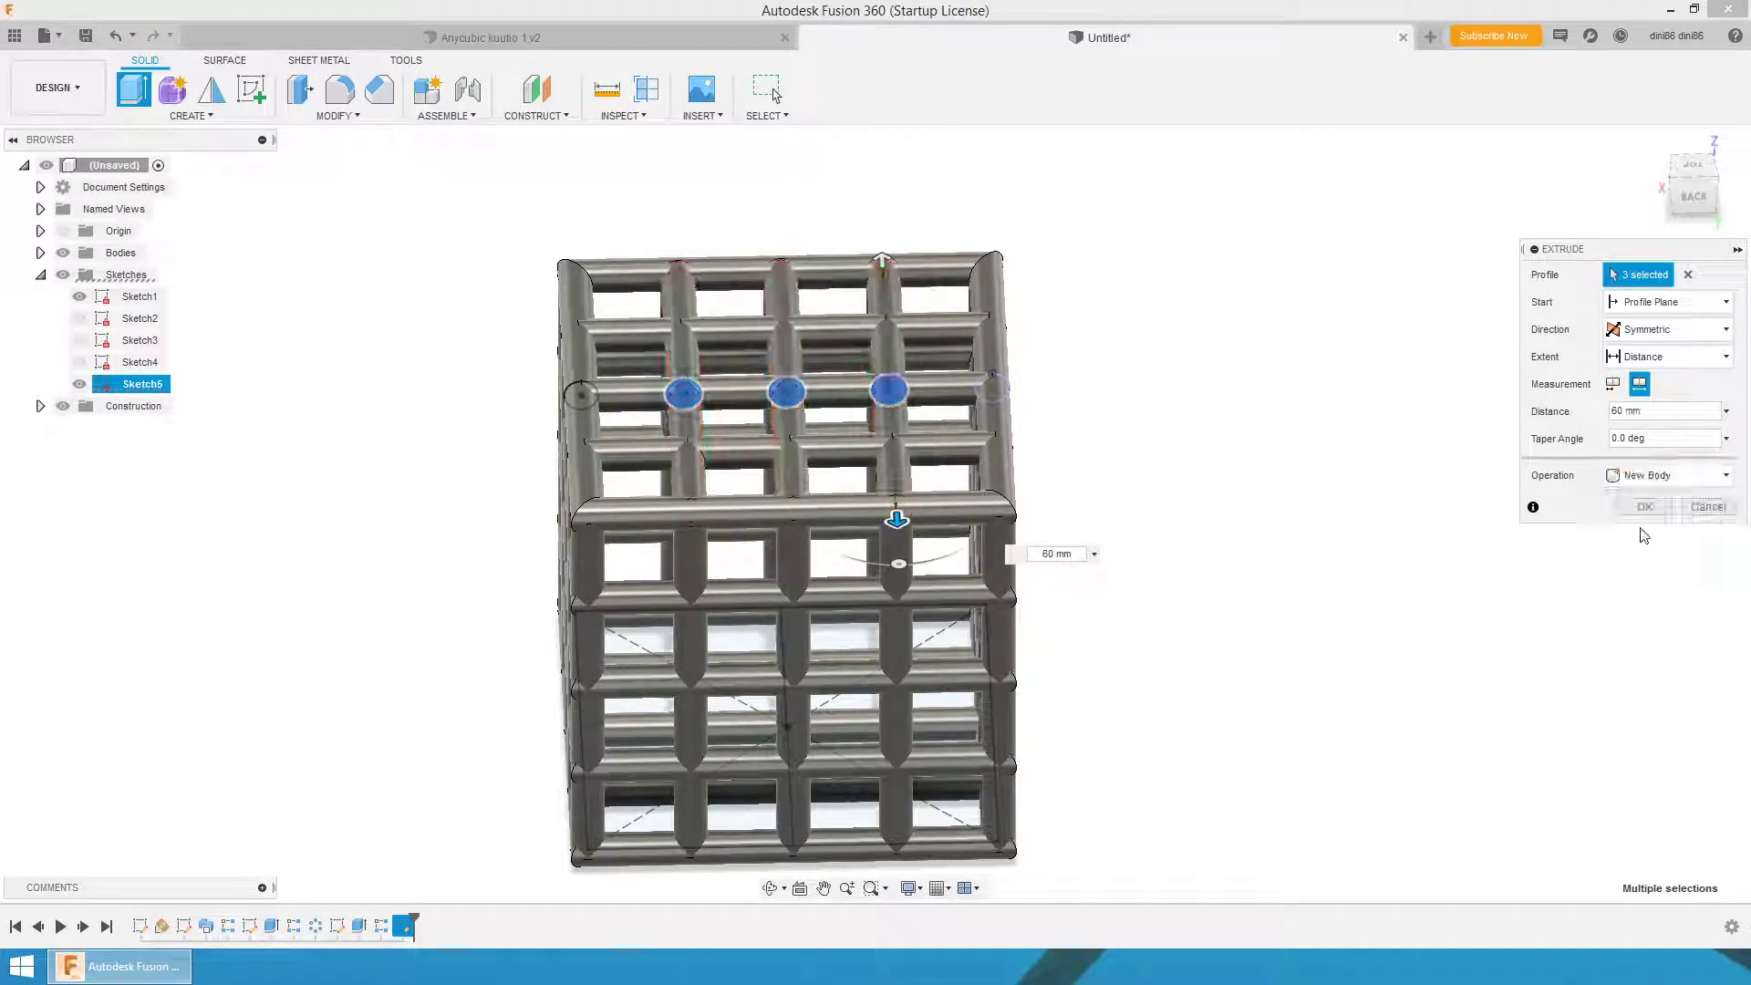
click(1647, 509)
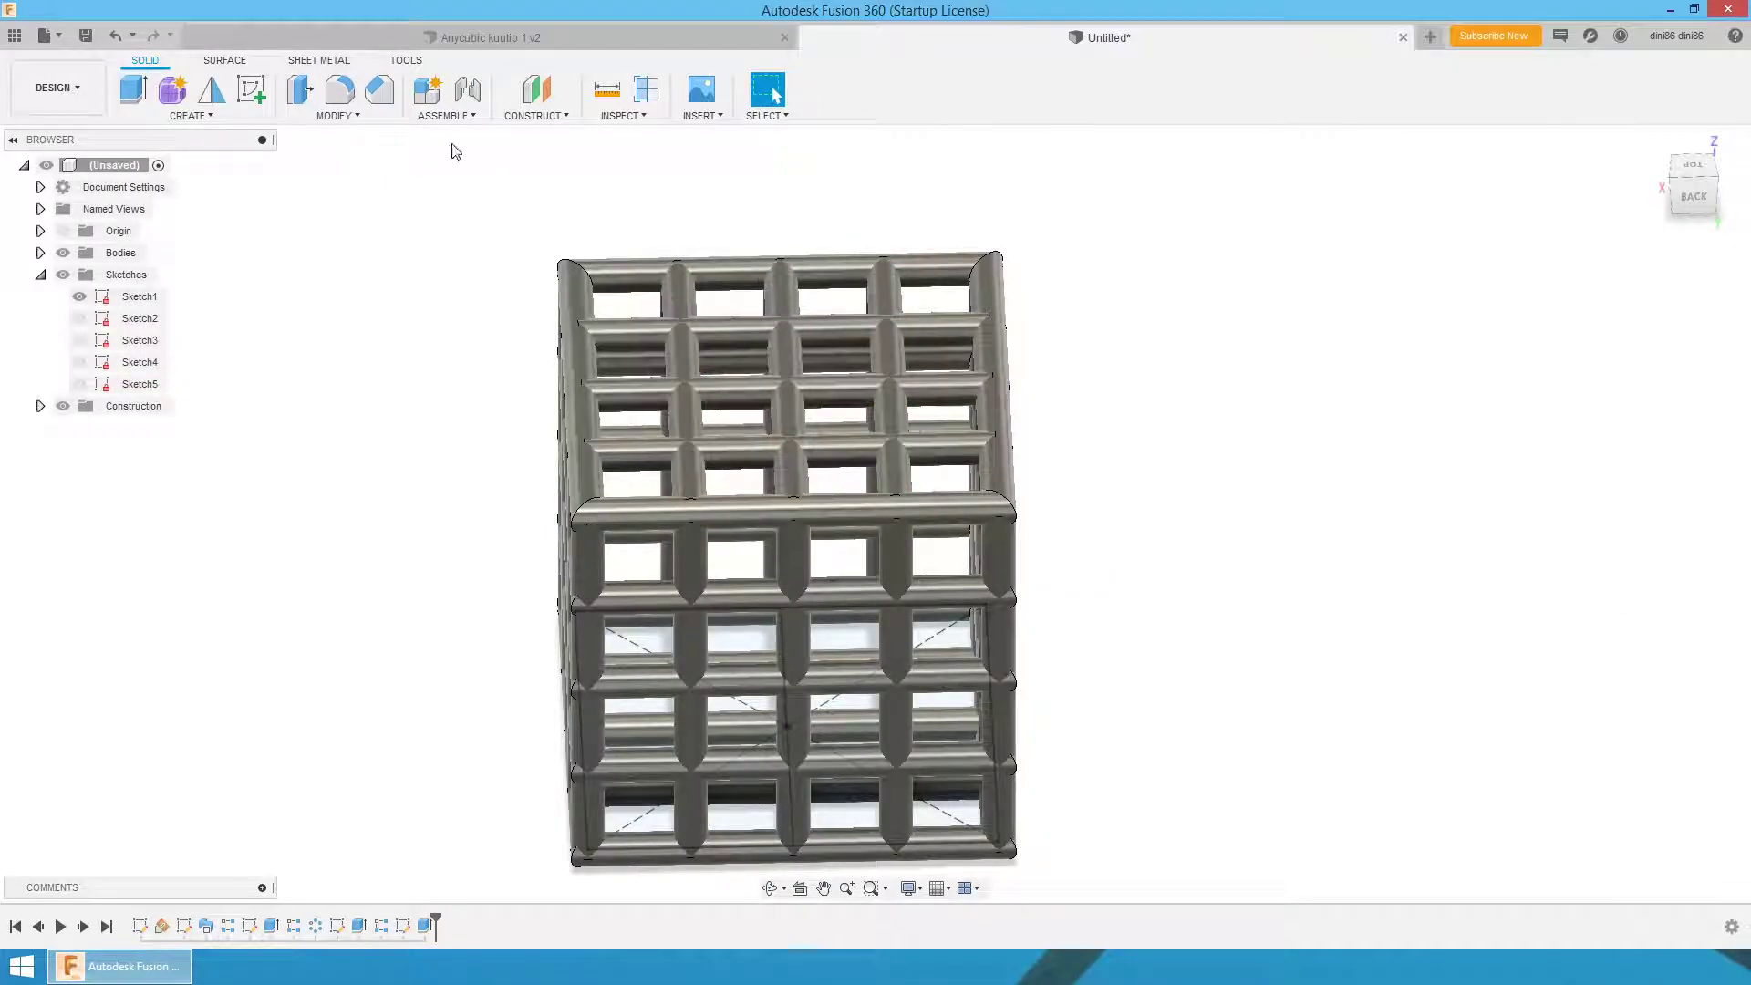
click(345, 116)
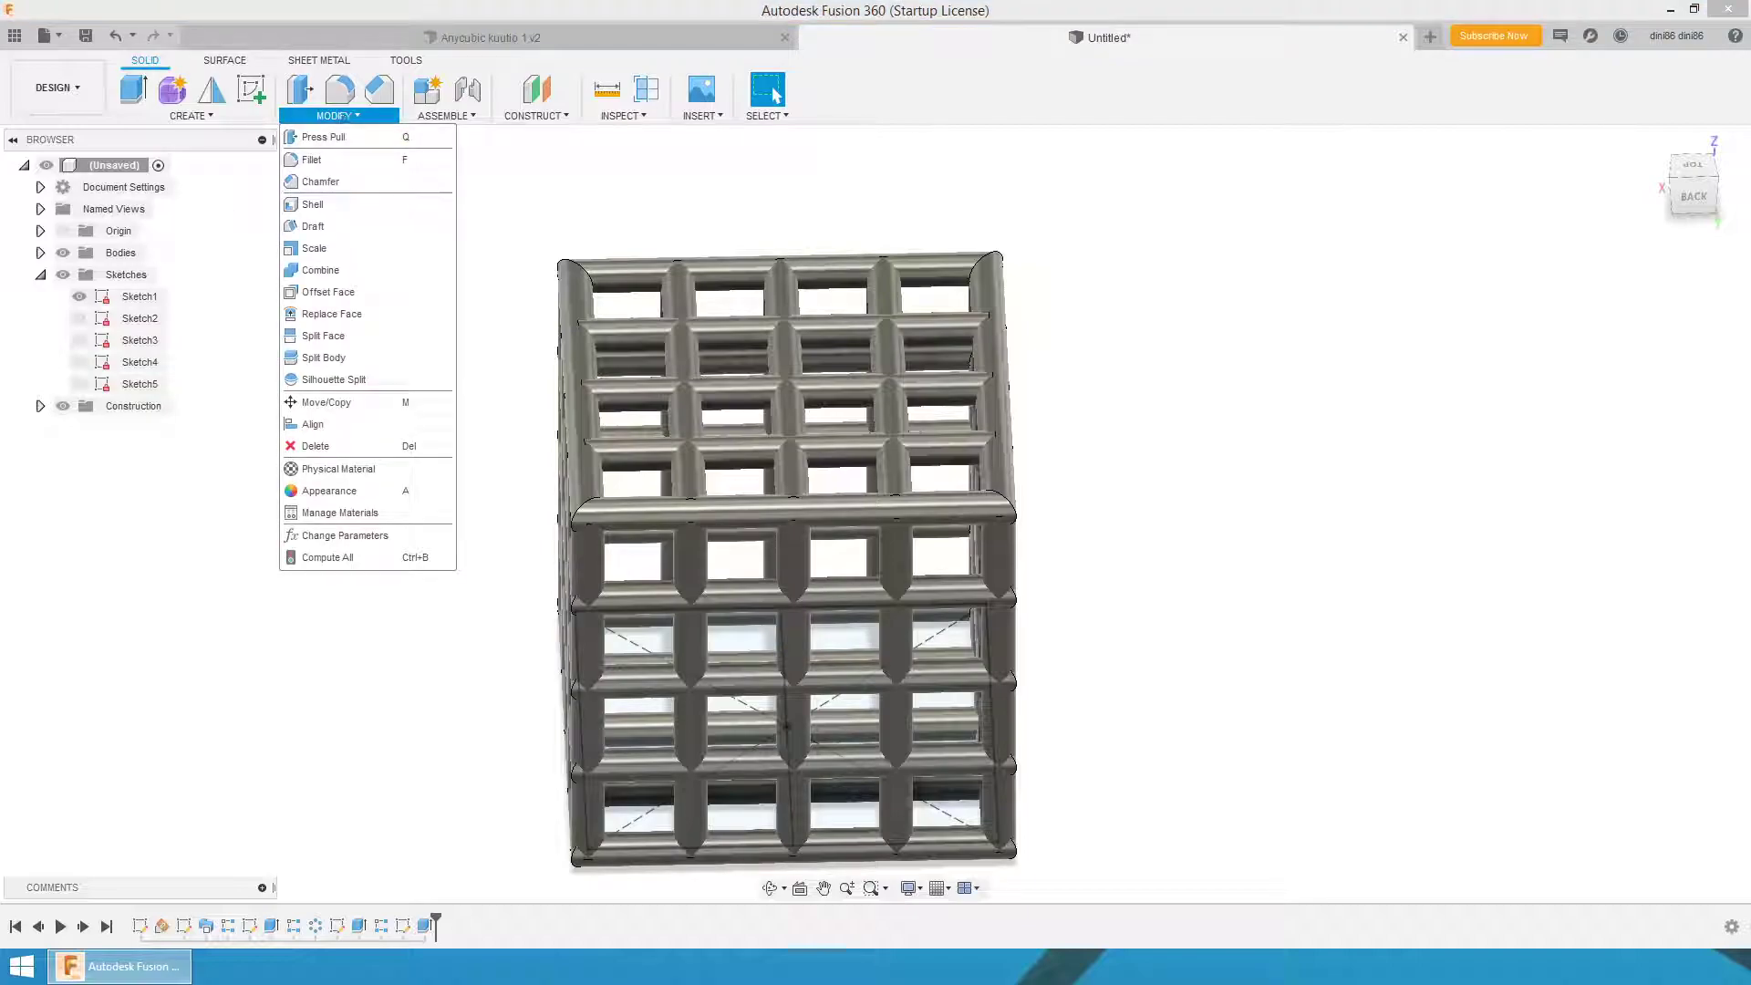
key(Escape)
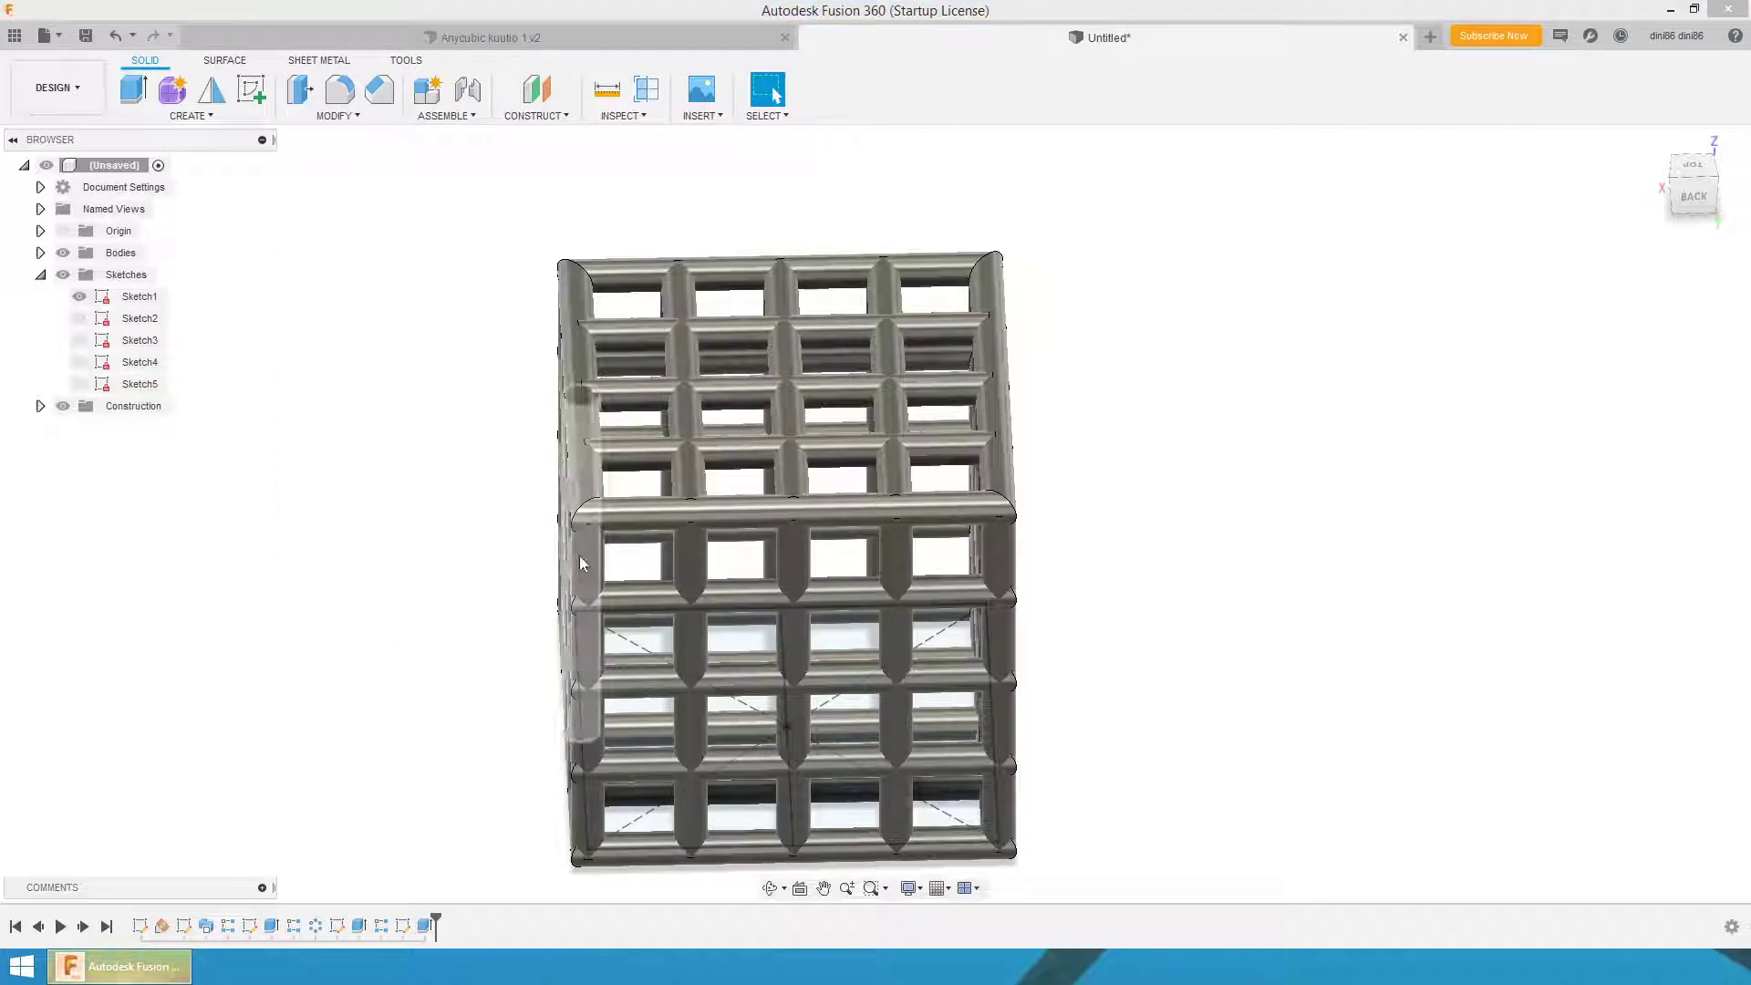
mouse_move(1117, 437)
shift+middle_down()
mouse_move(1137, 450)
mouse_move(1141, 528)
mouse_move(1166, 214)
mouse_move(1114, 411)
shift+middle_up()
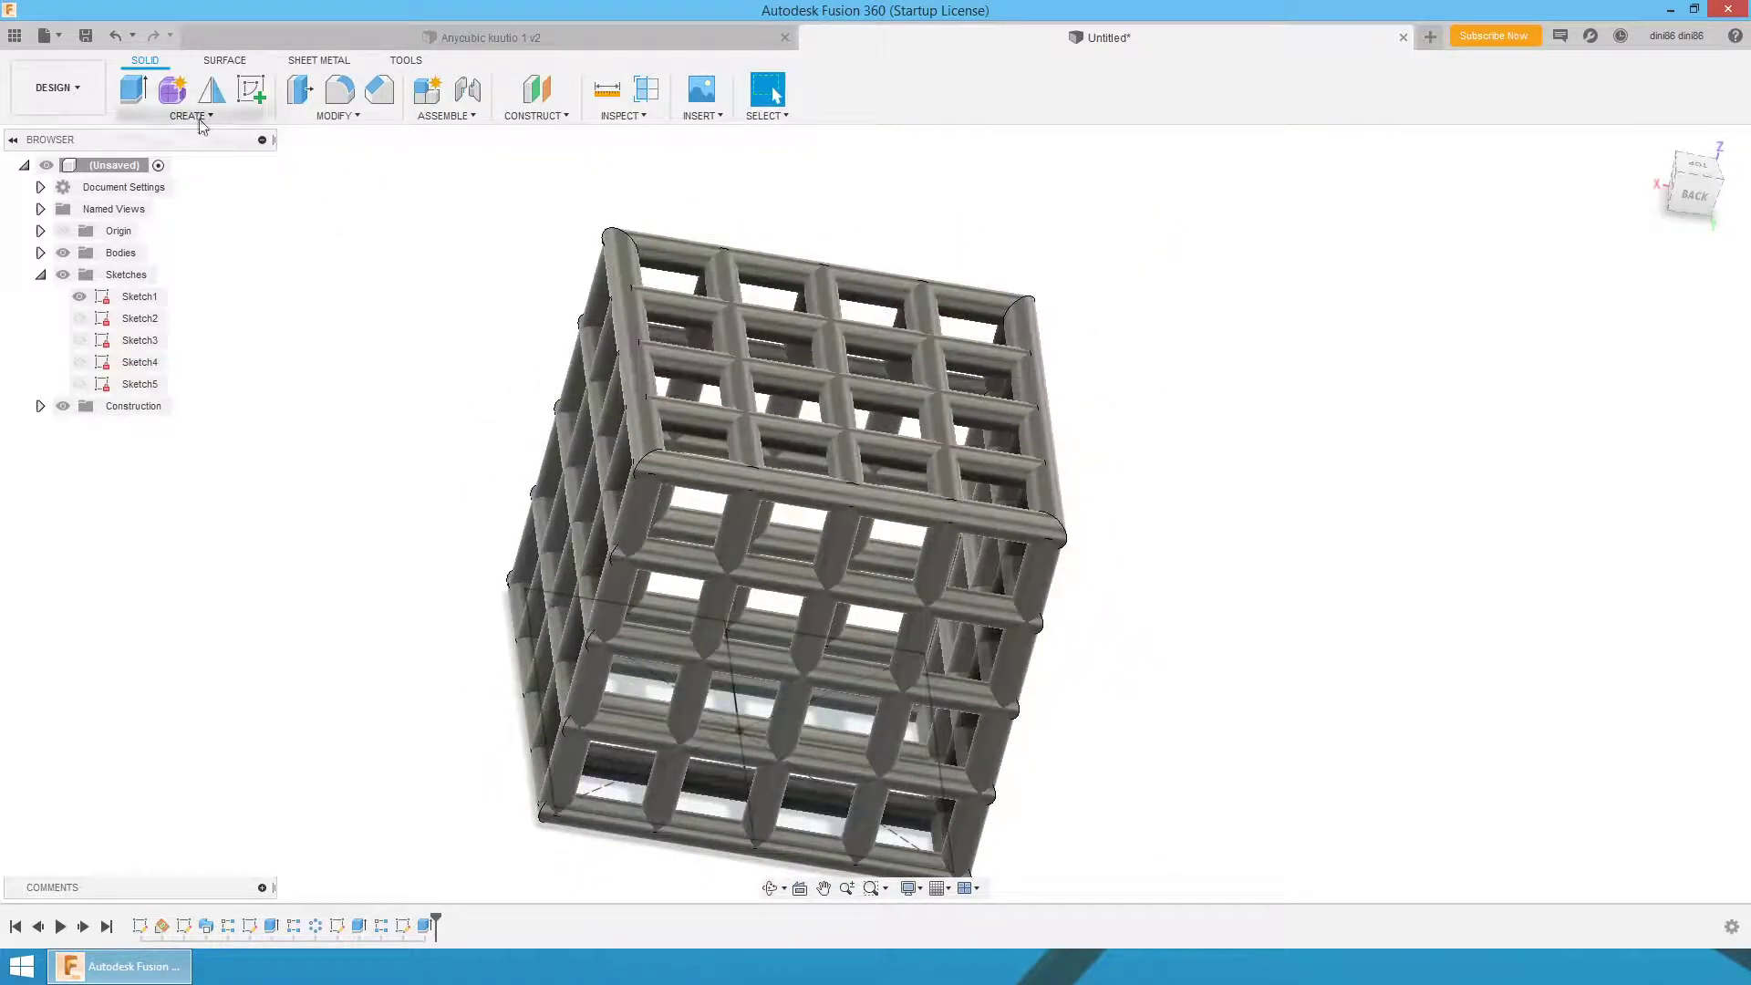
- Create a rectangular pattern of the latest three-bar extrusion along the Z axis with an extent of -60 mm and a quantity of 2
click(285, 117)
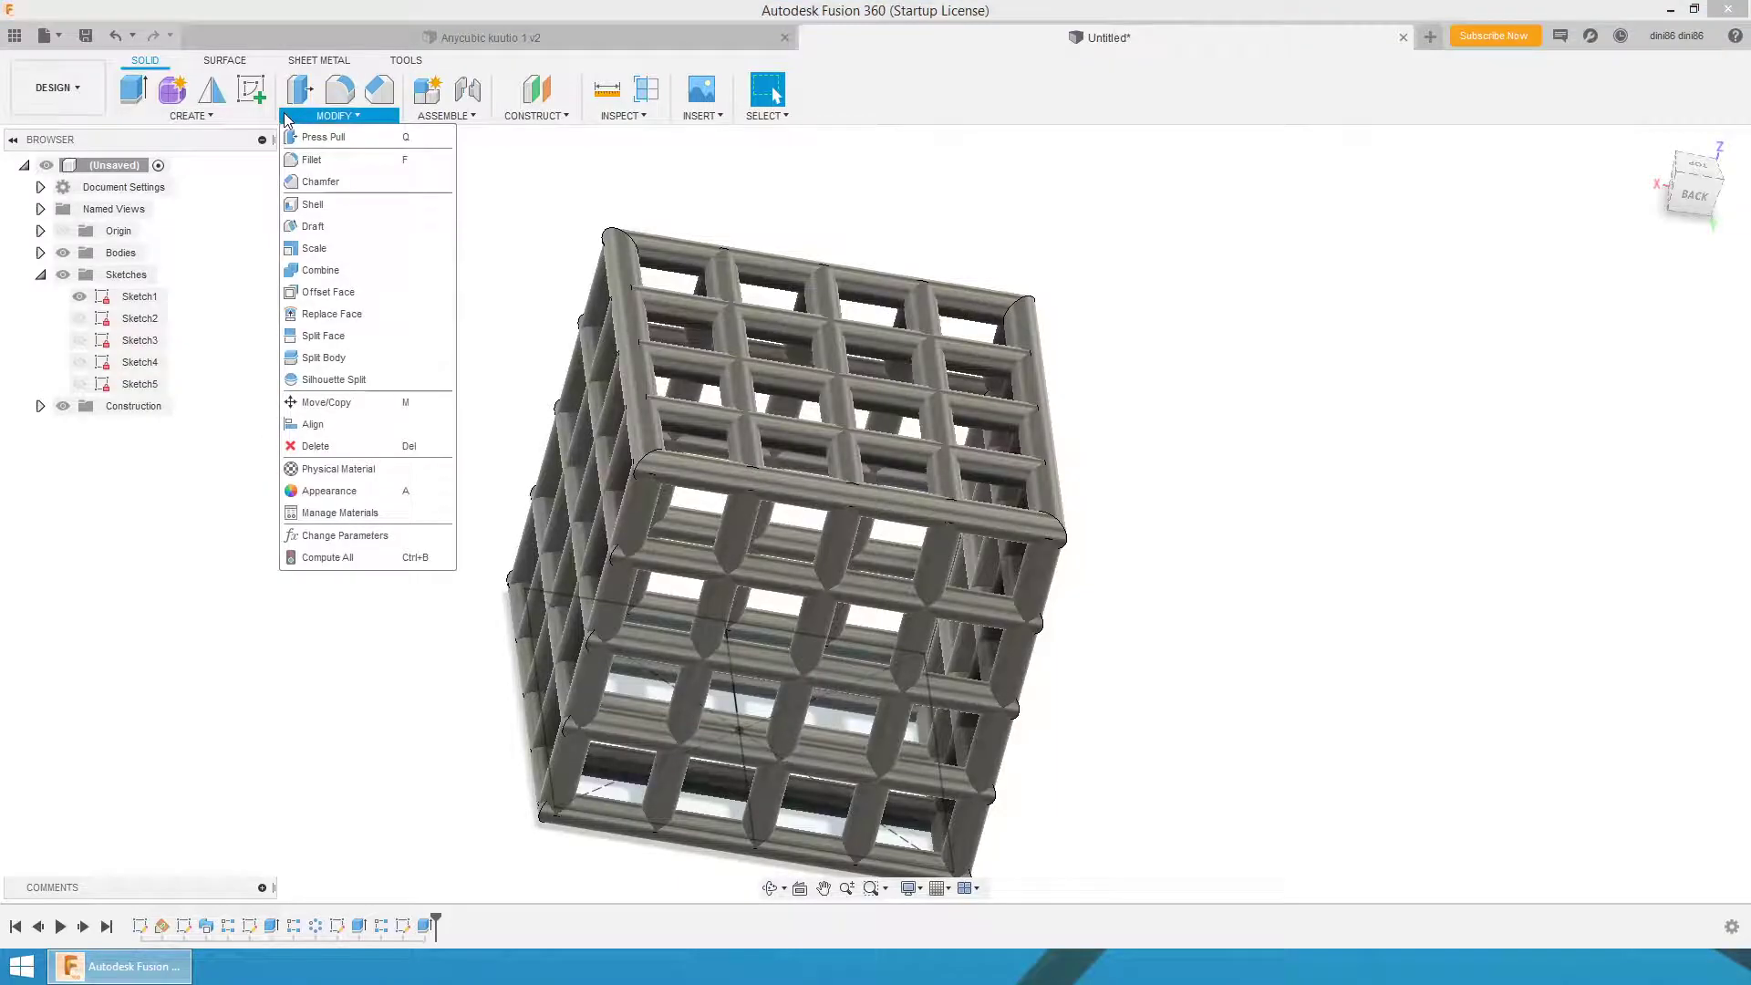
mouse_move(224, 116)
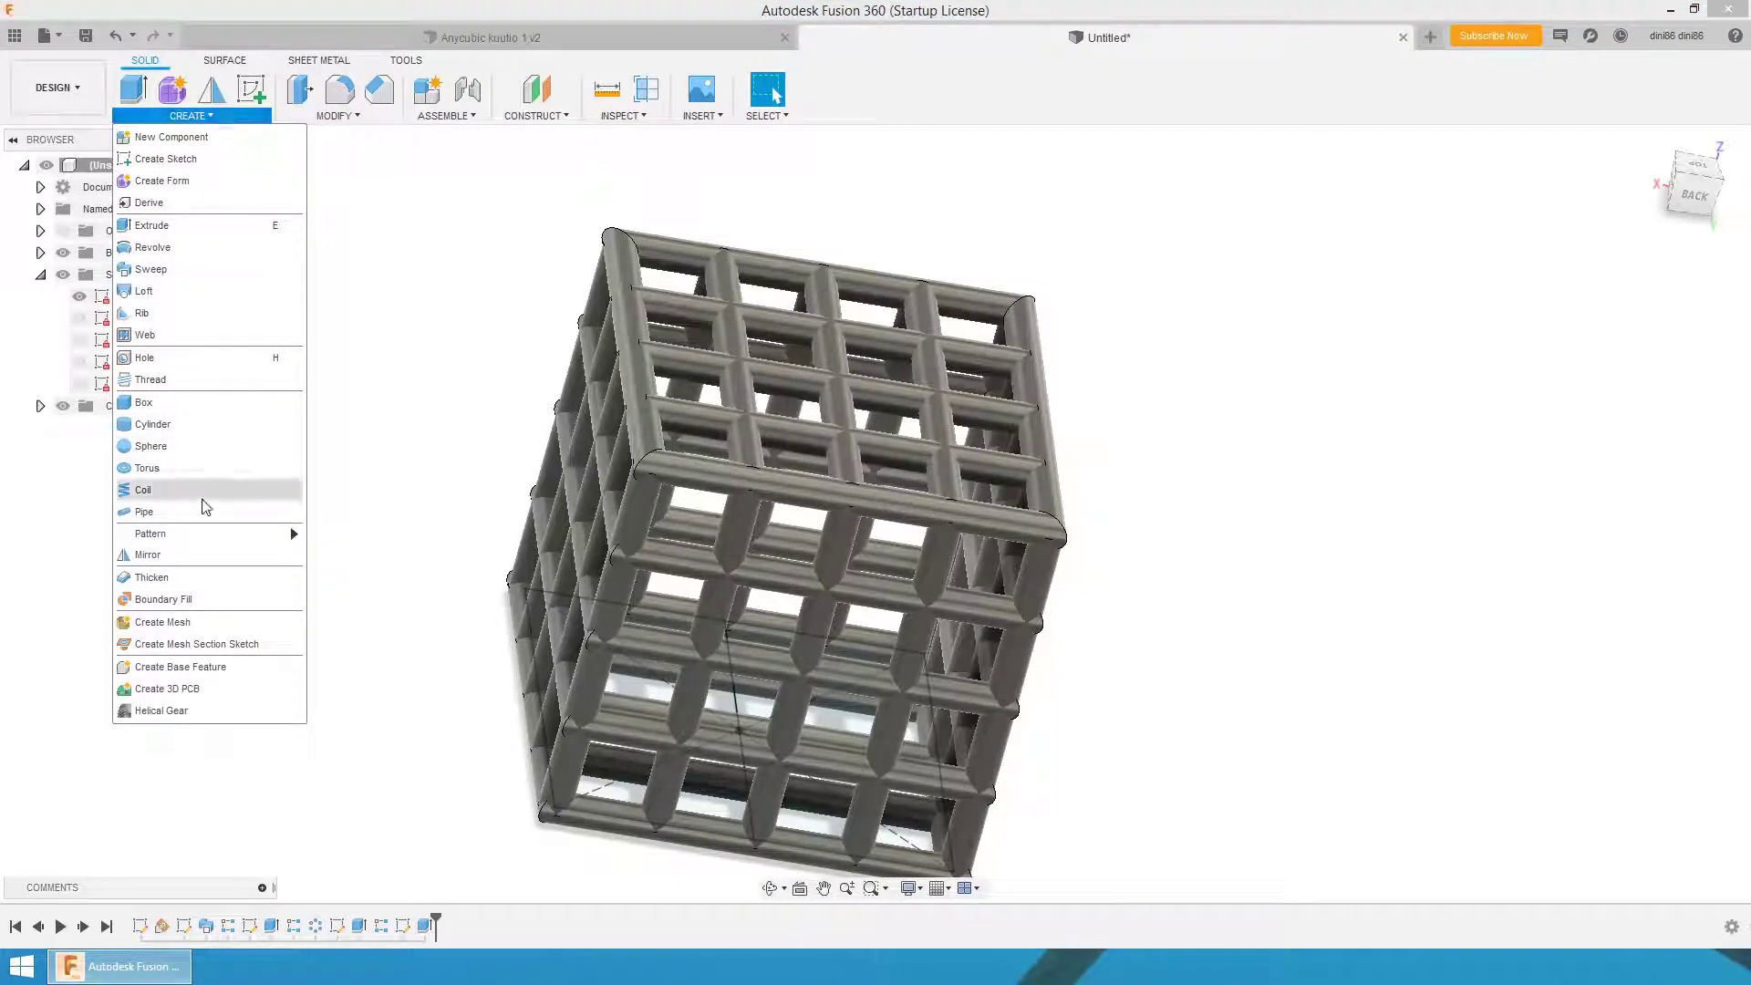
mouse_move(264, 533)
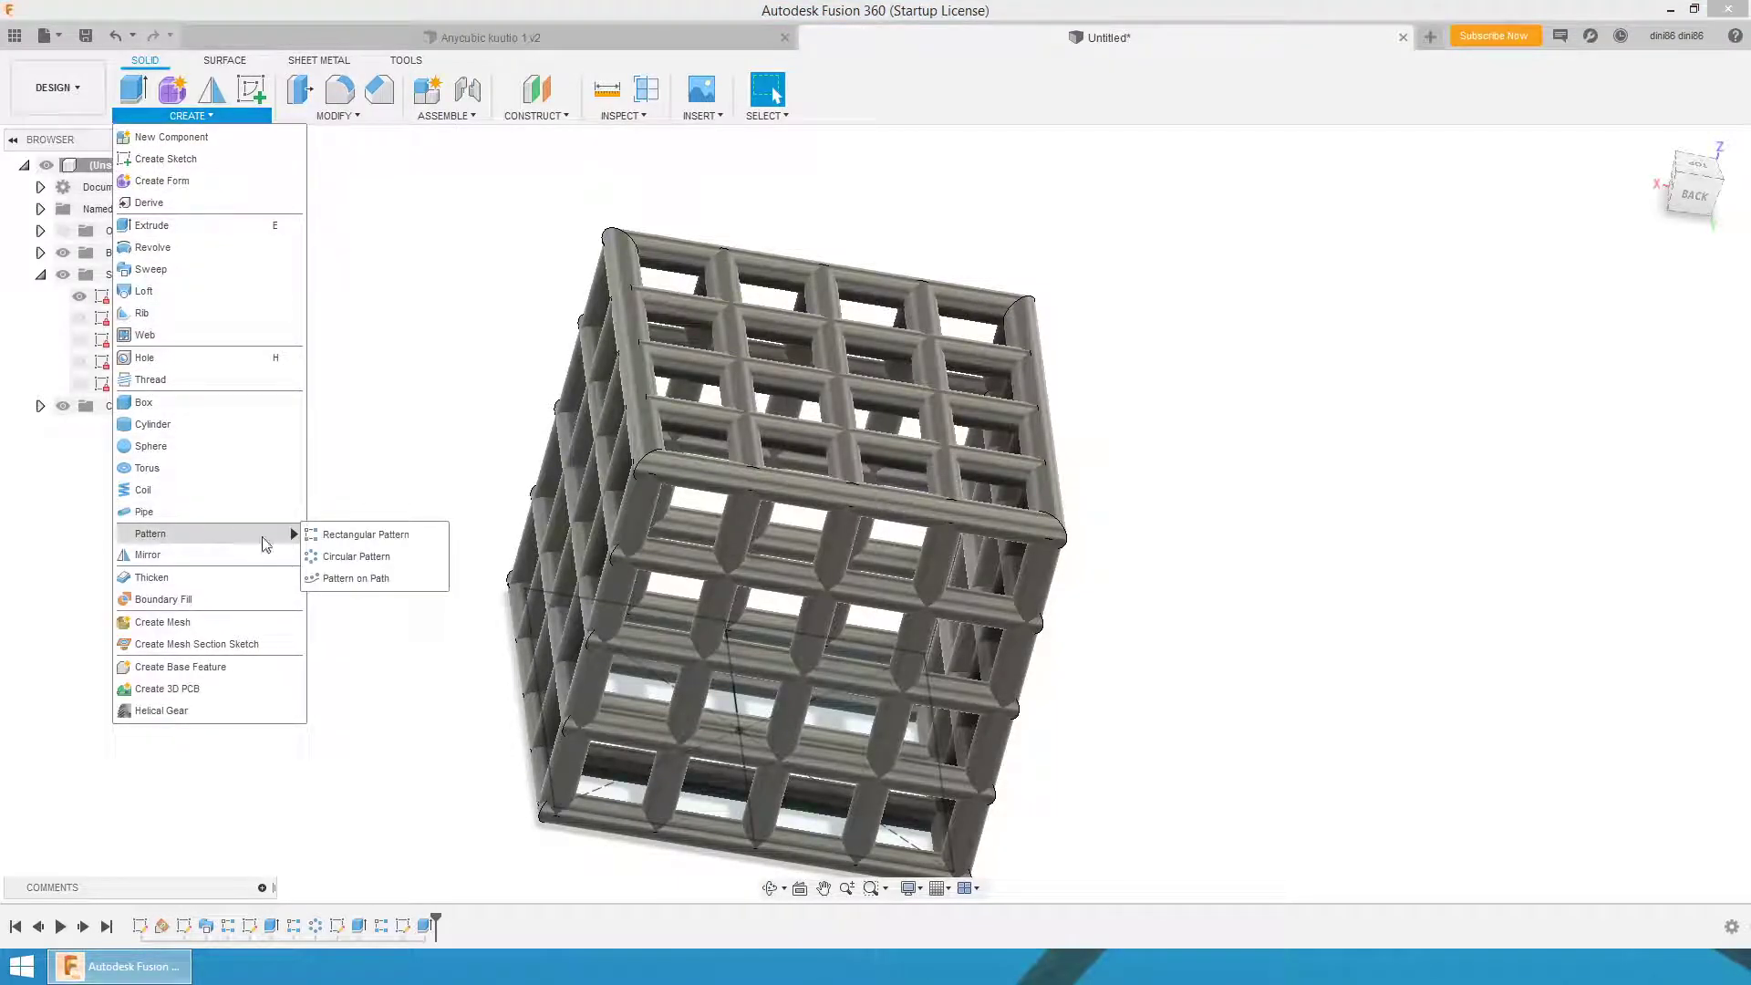
click(365, 534)
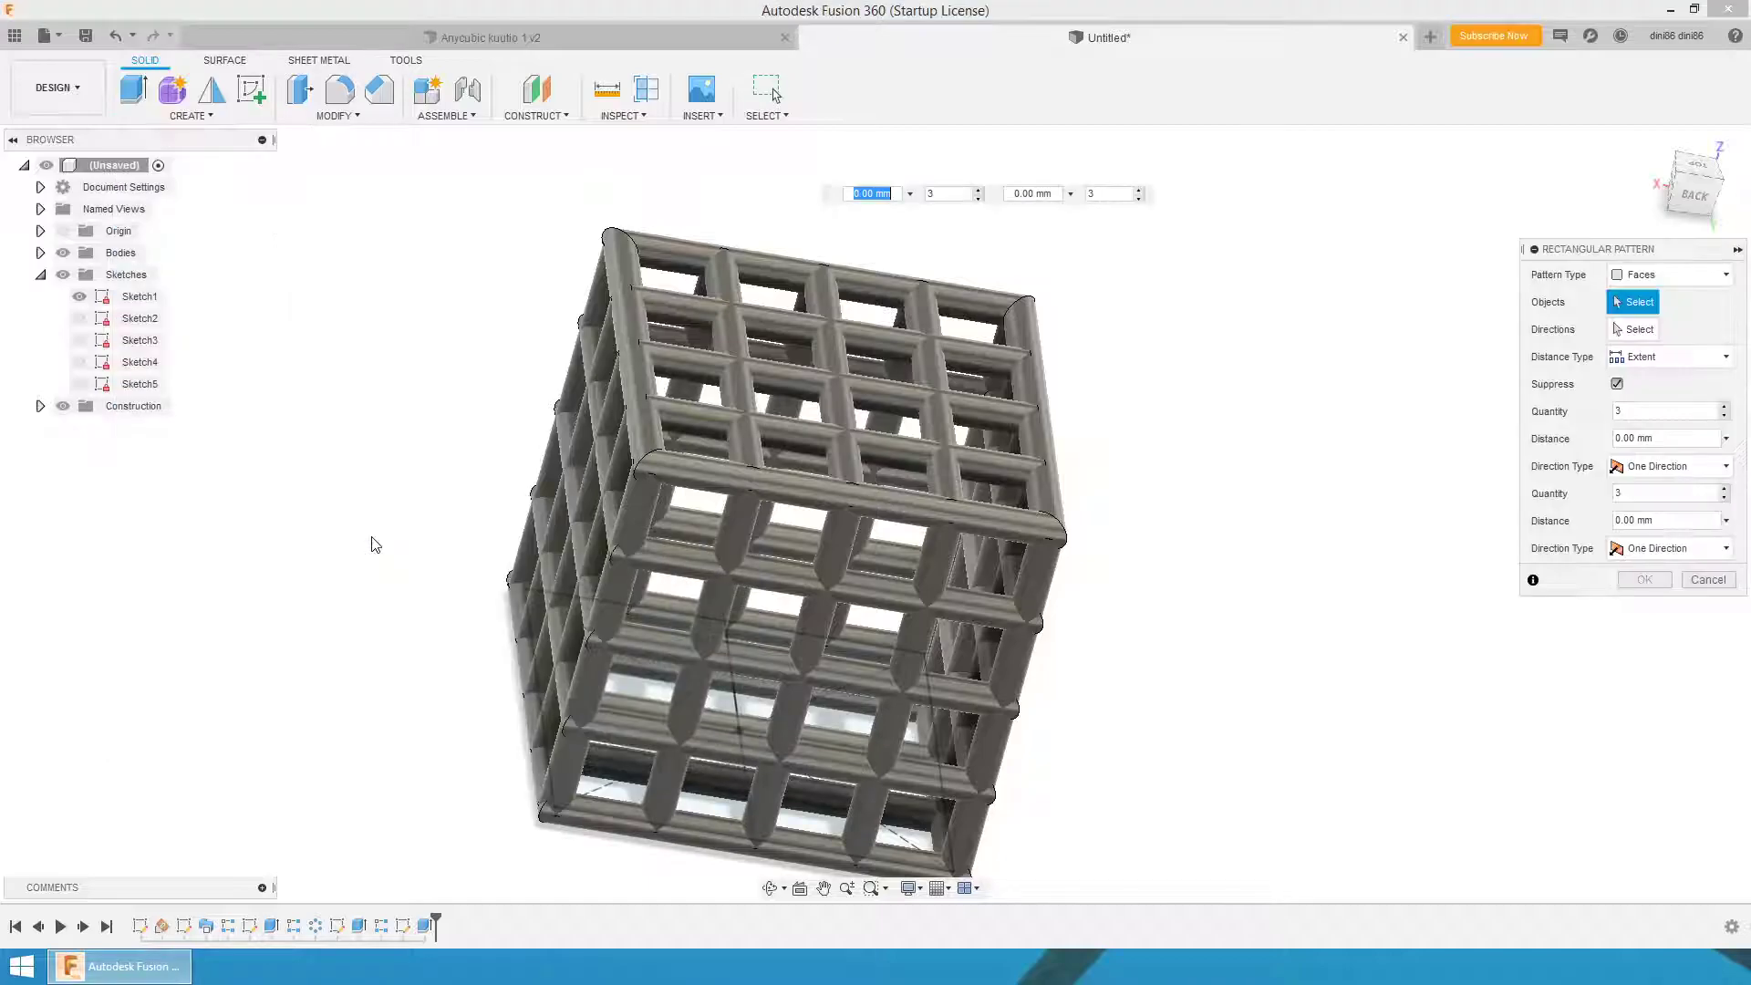
click(426, 927)
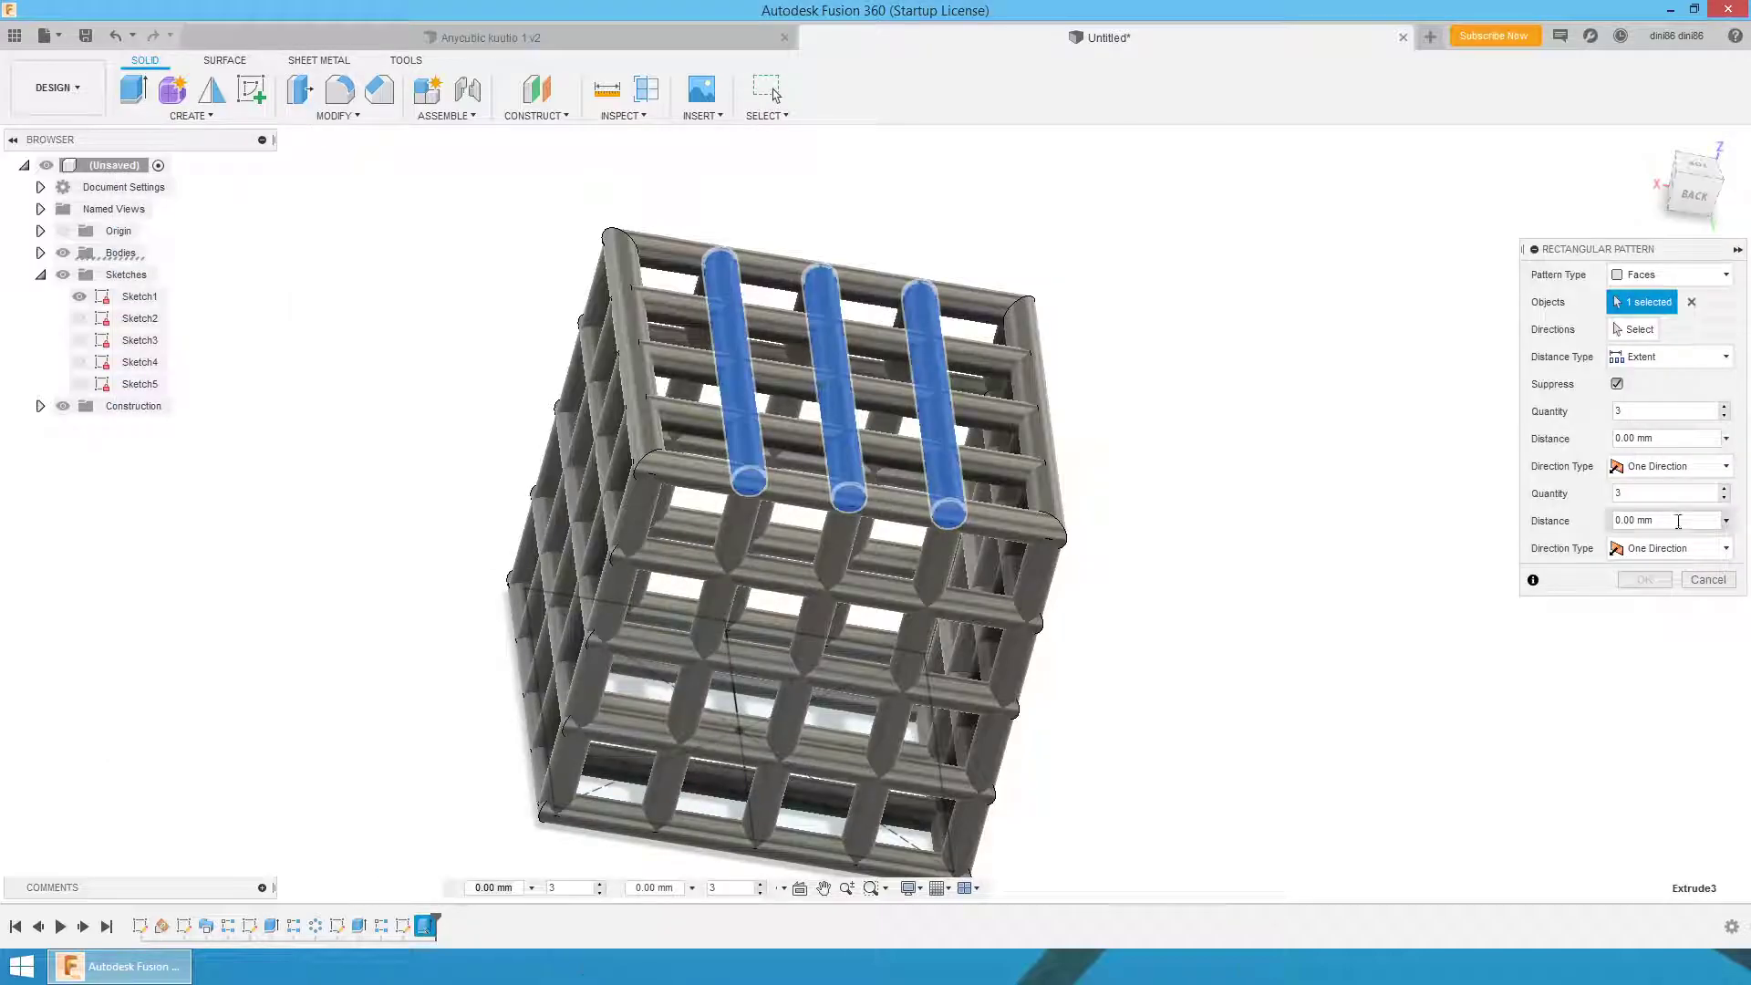
click(1633, 330)
shift+middle_drag(1401, 517, 1404, 489)
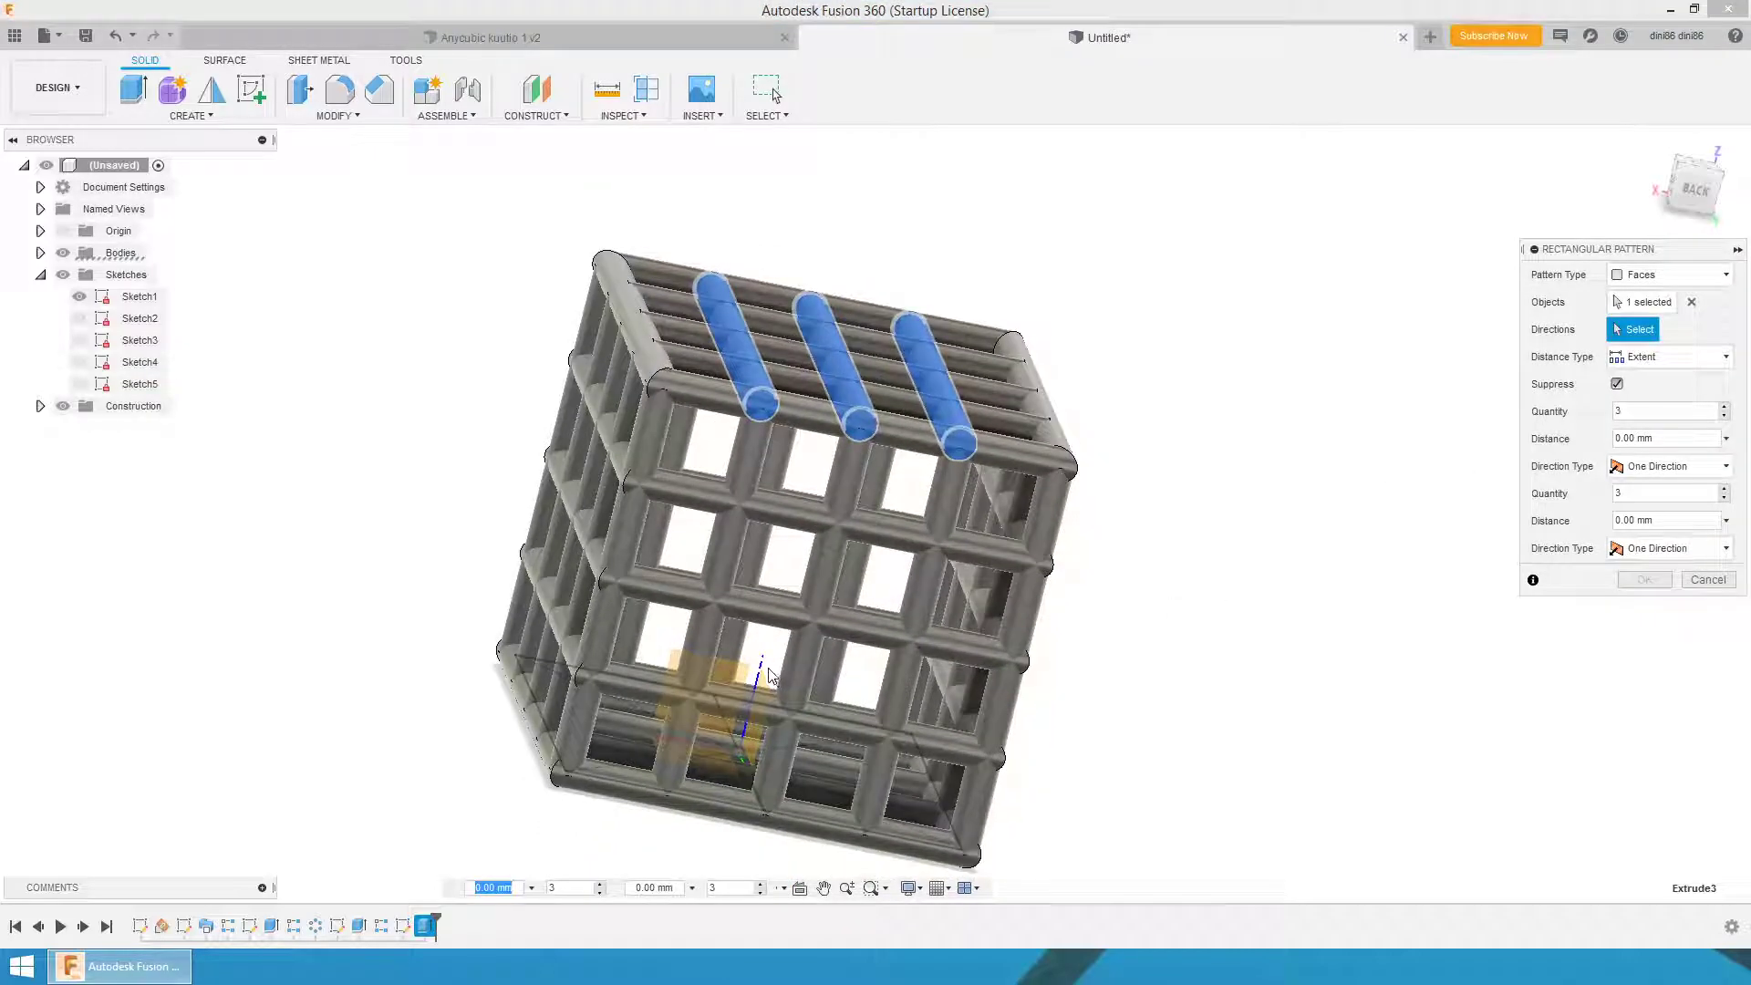
click(764, 675)
drag(841, 349, 838, 514)
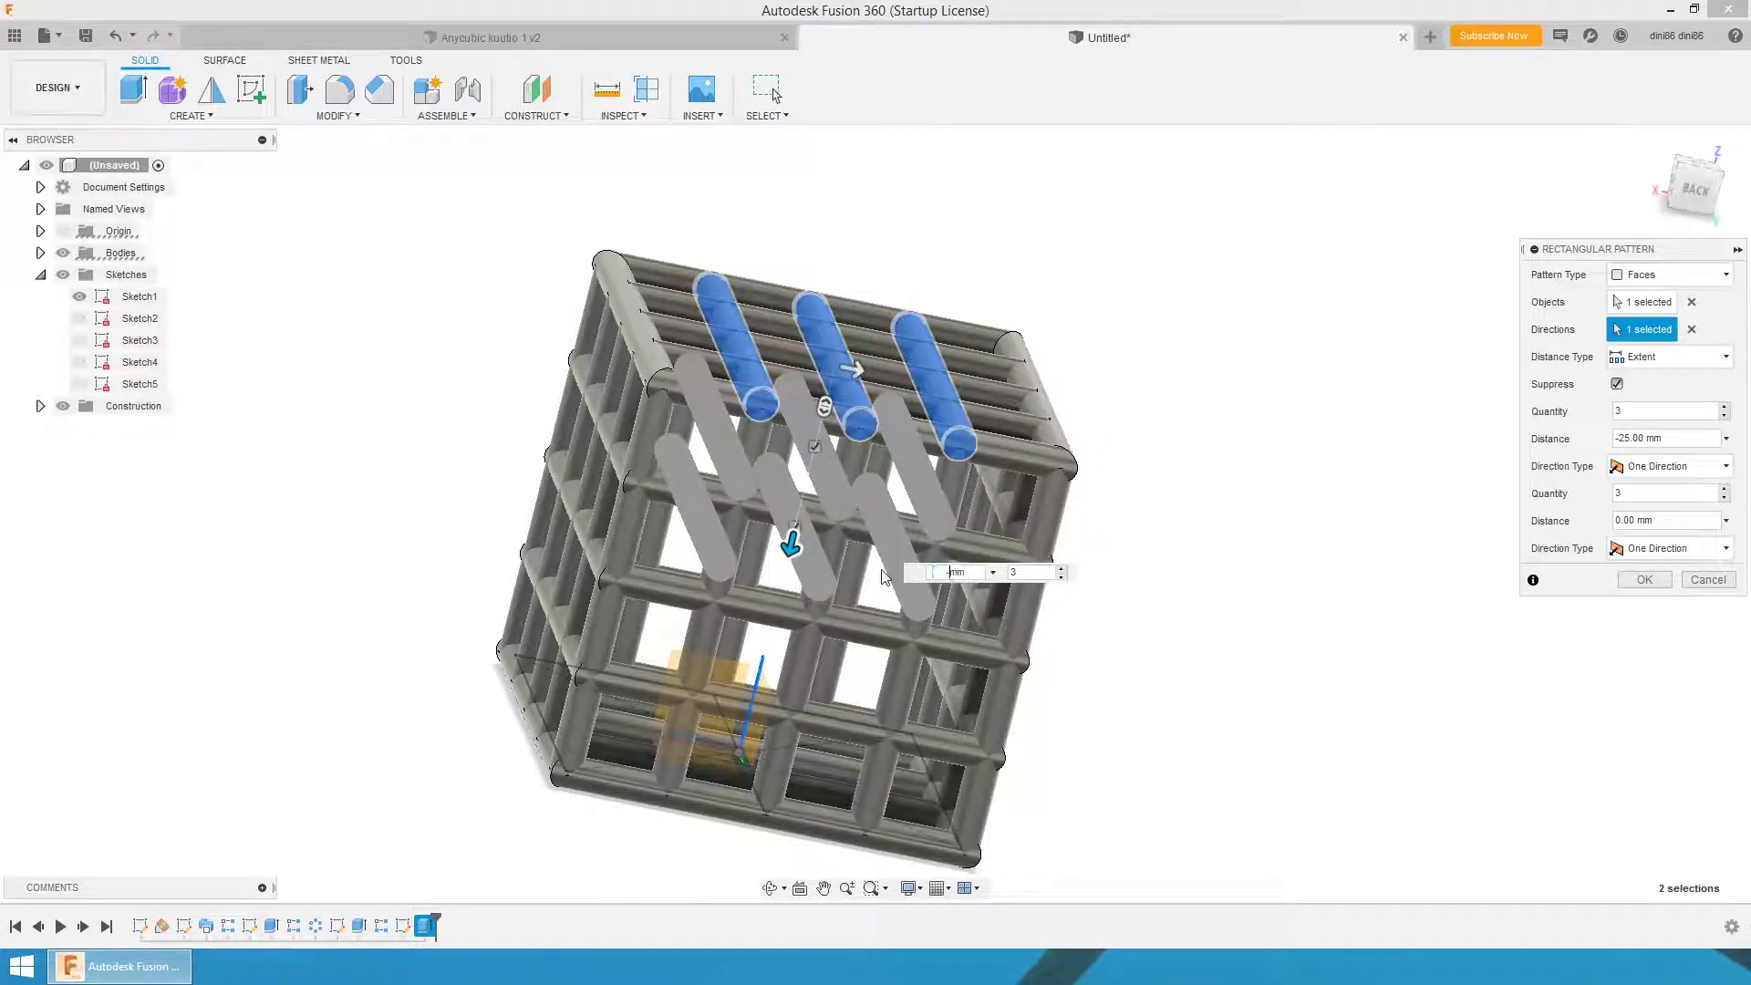
key(Return)
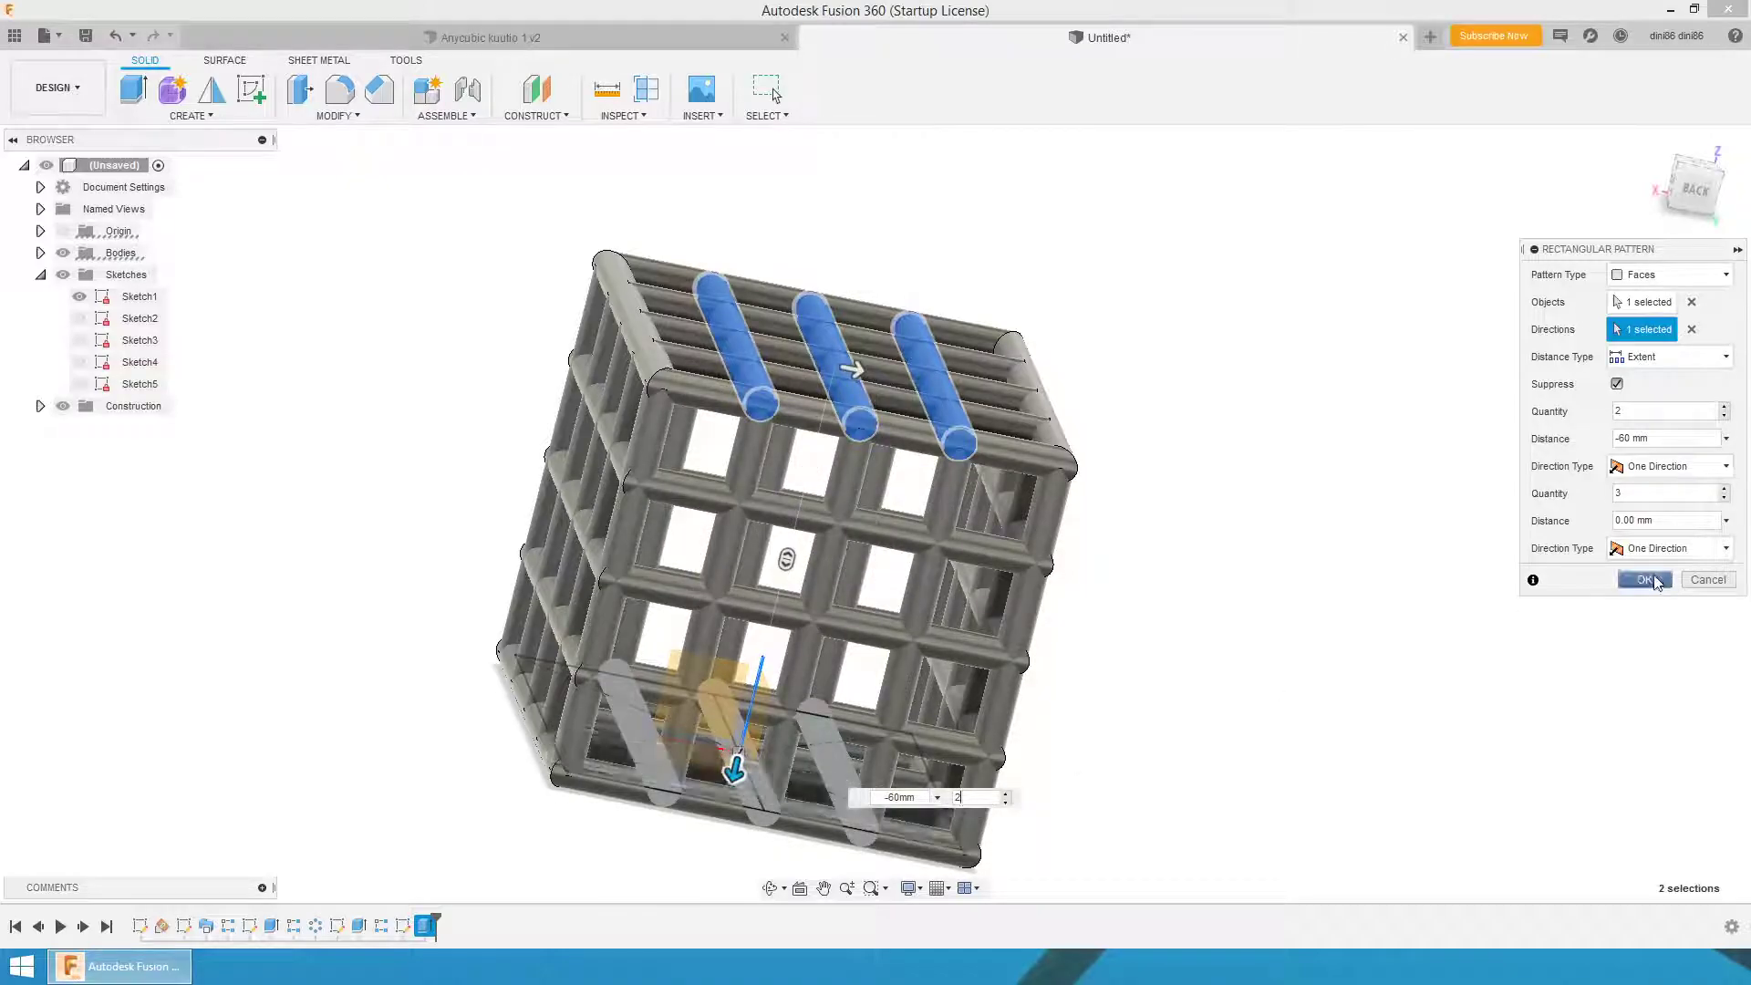
click(1644, 580)
- Start a constant-radius fillet and select the five curved bar-end edges along each of the back face's two vertical corners
shift+middle_drag(1278, 496, 1243, 356)
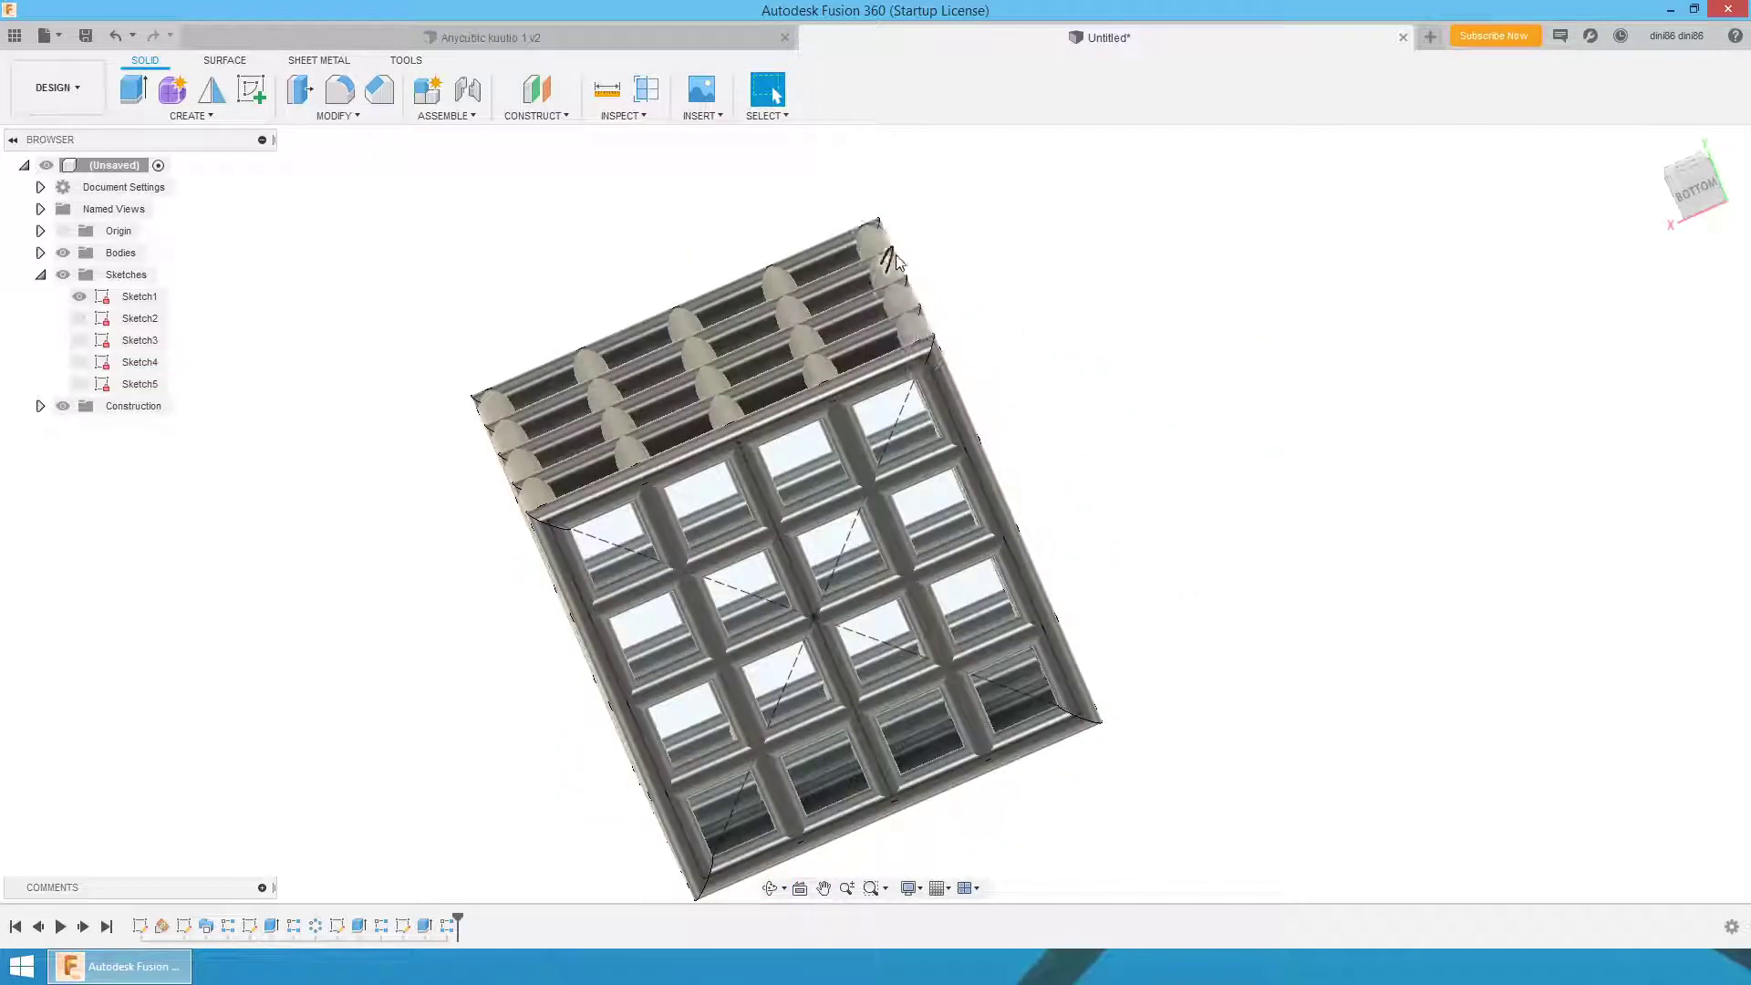
shift+middle_drag(1029, 347, 1102, 507)
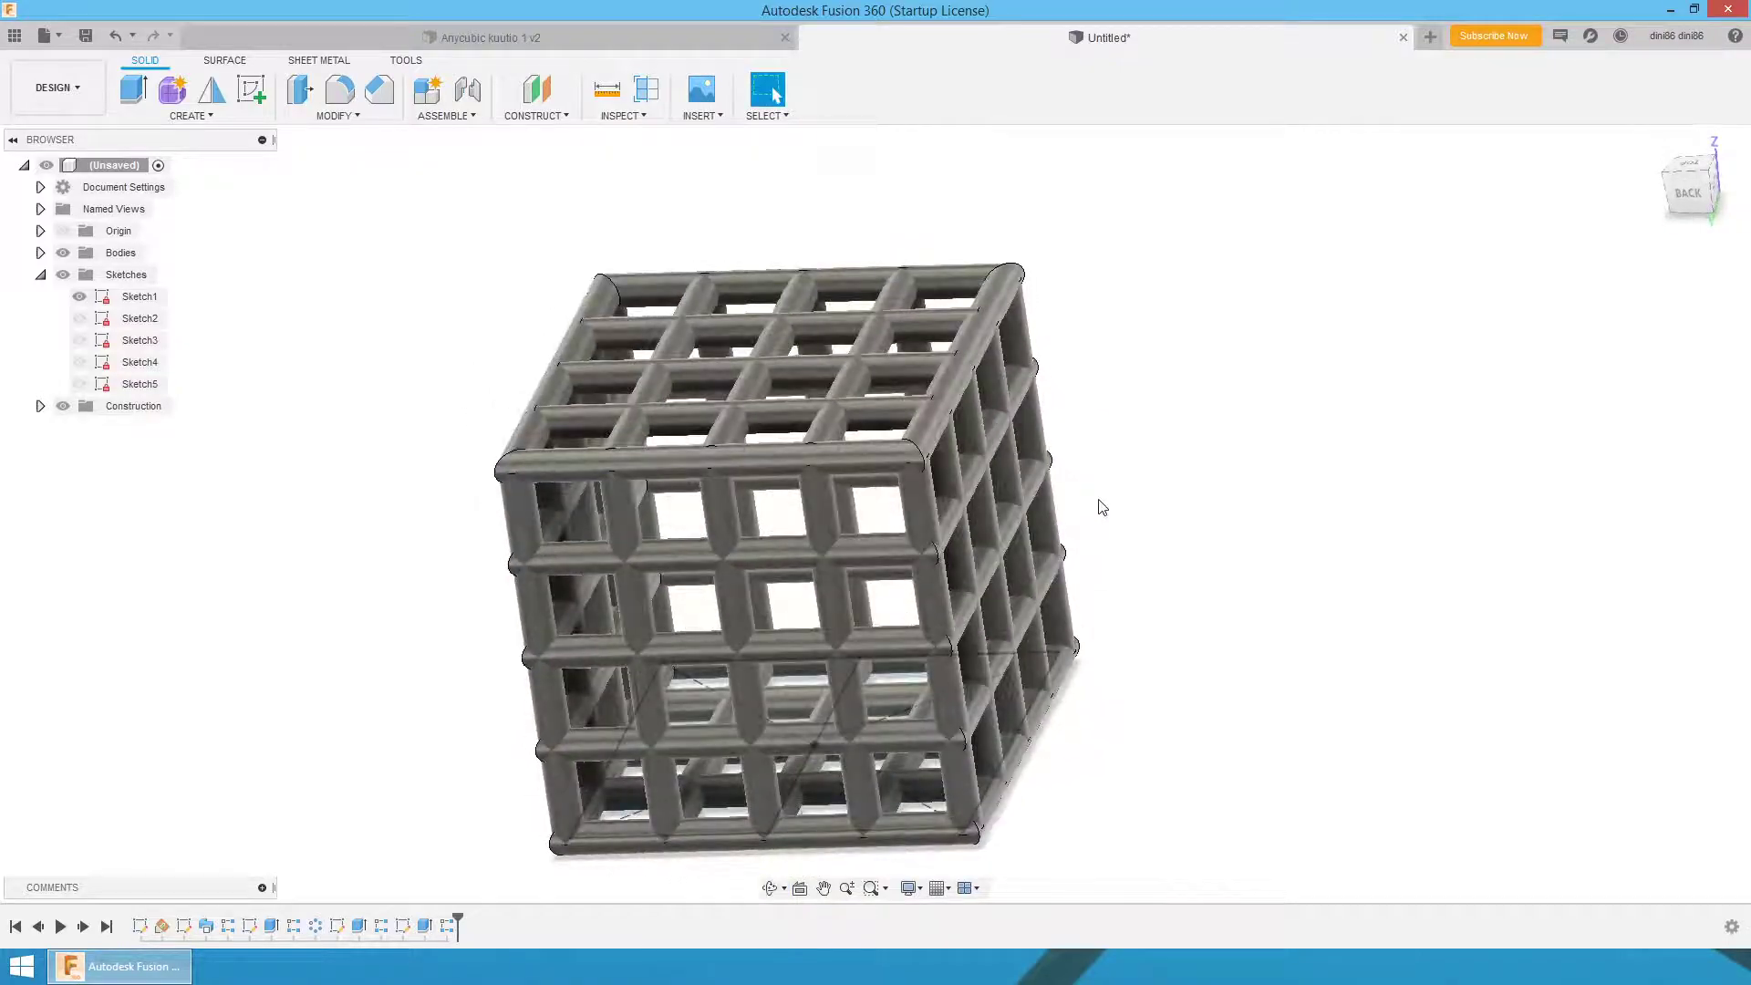
click(332, 91)
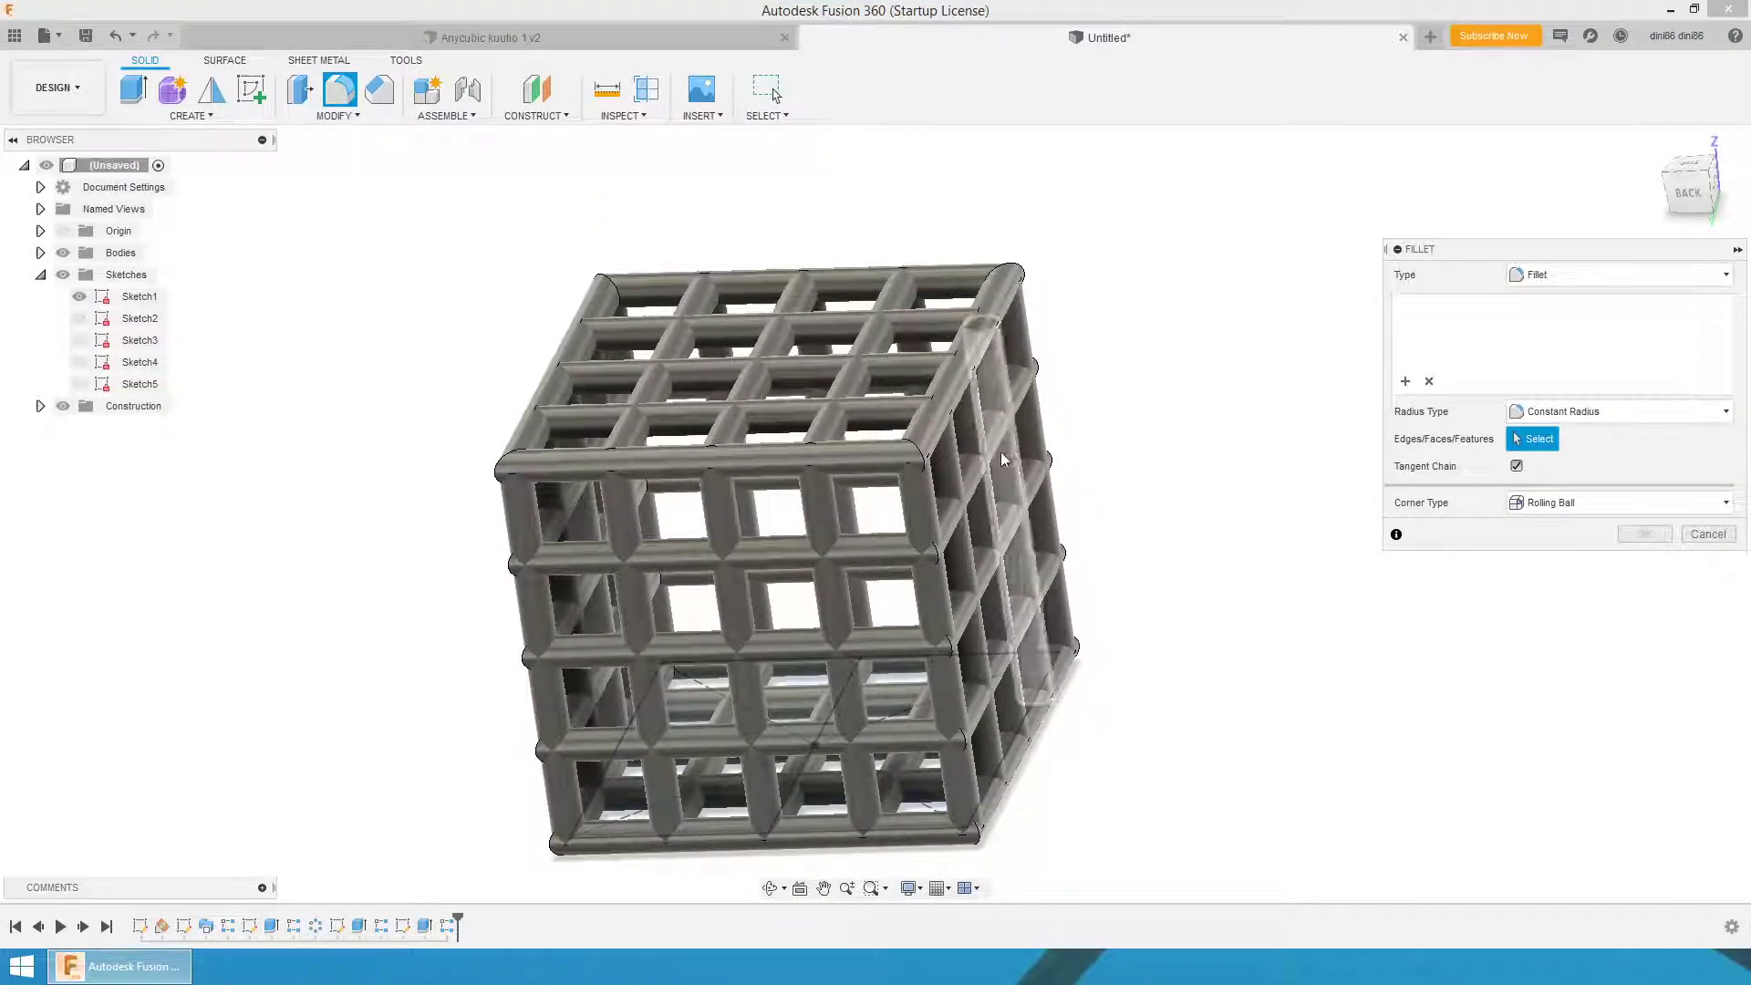
click(919, 460)
click(933, 552)
click(949, 641)
click(962, 741)
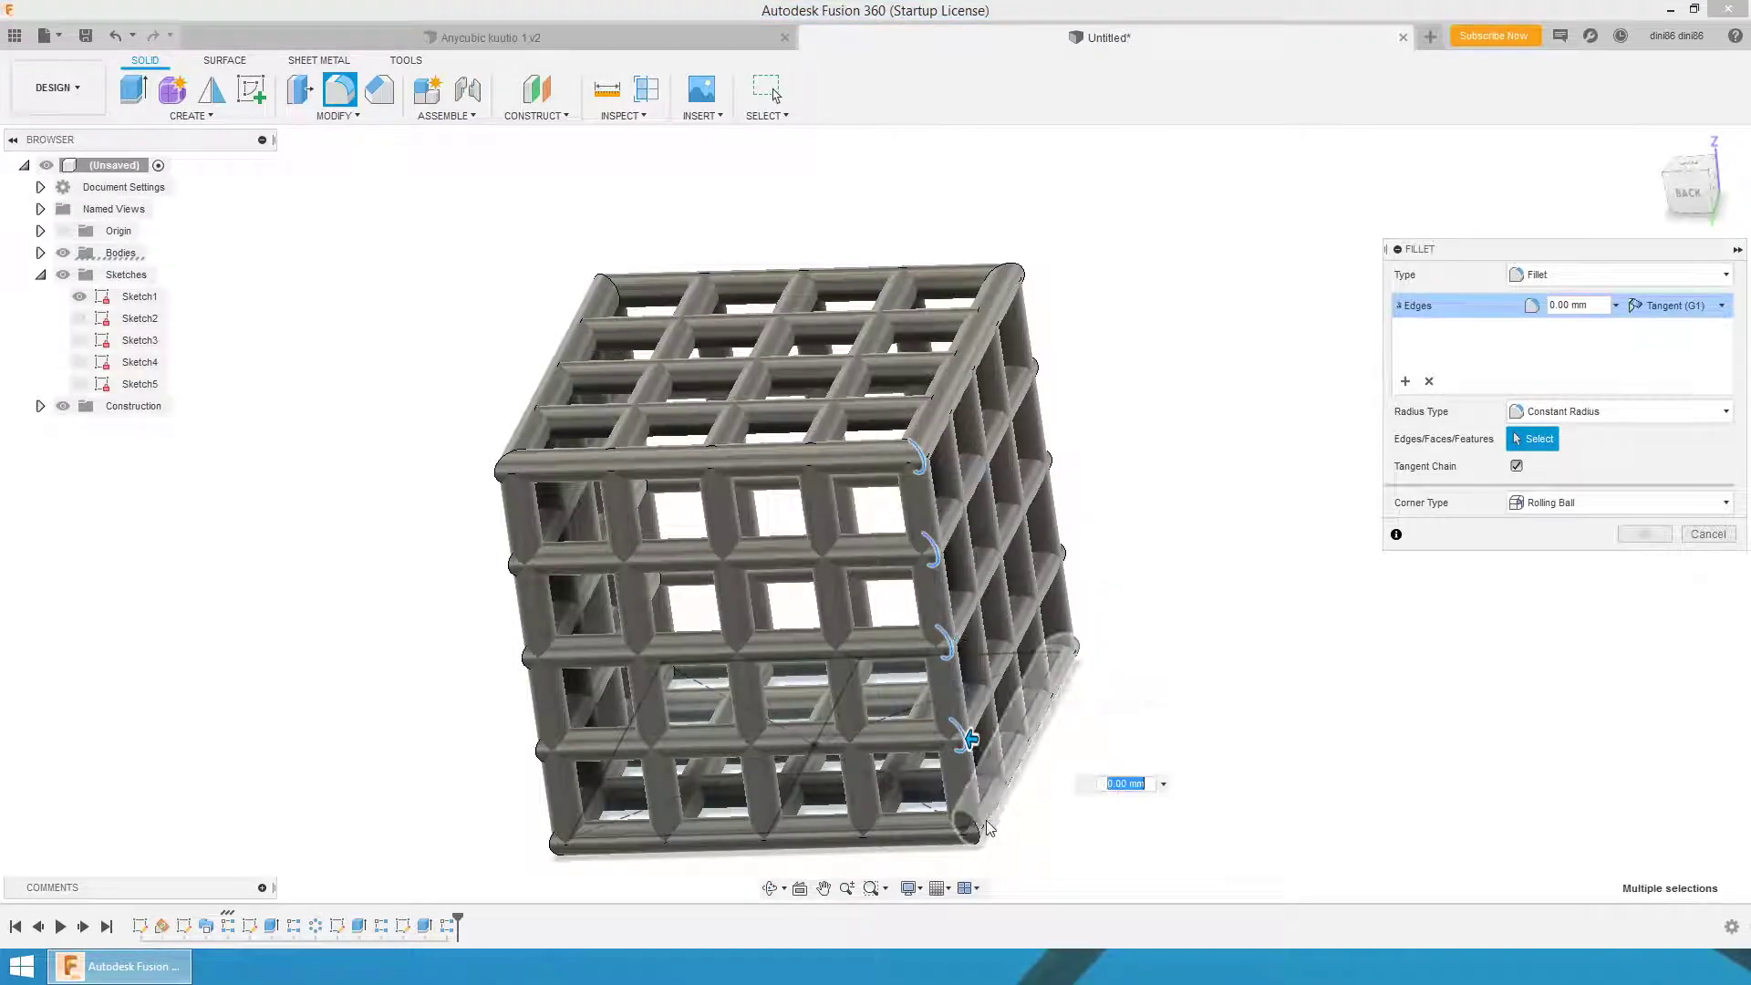
click(970, 819)
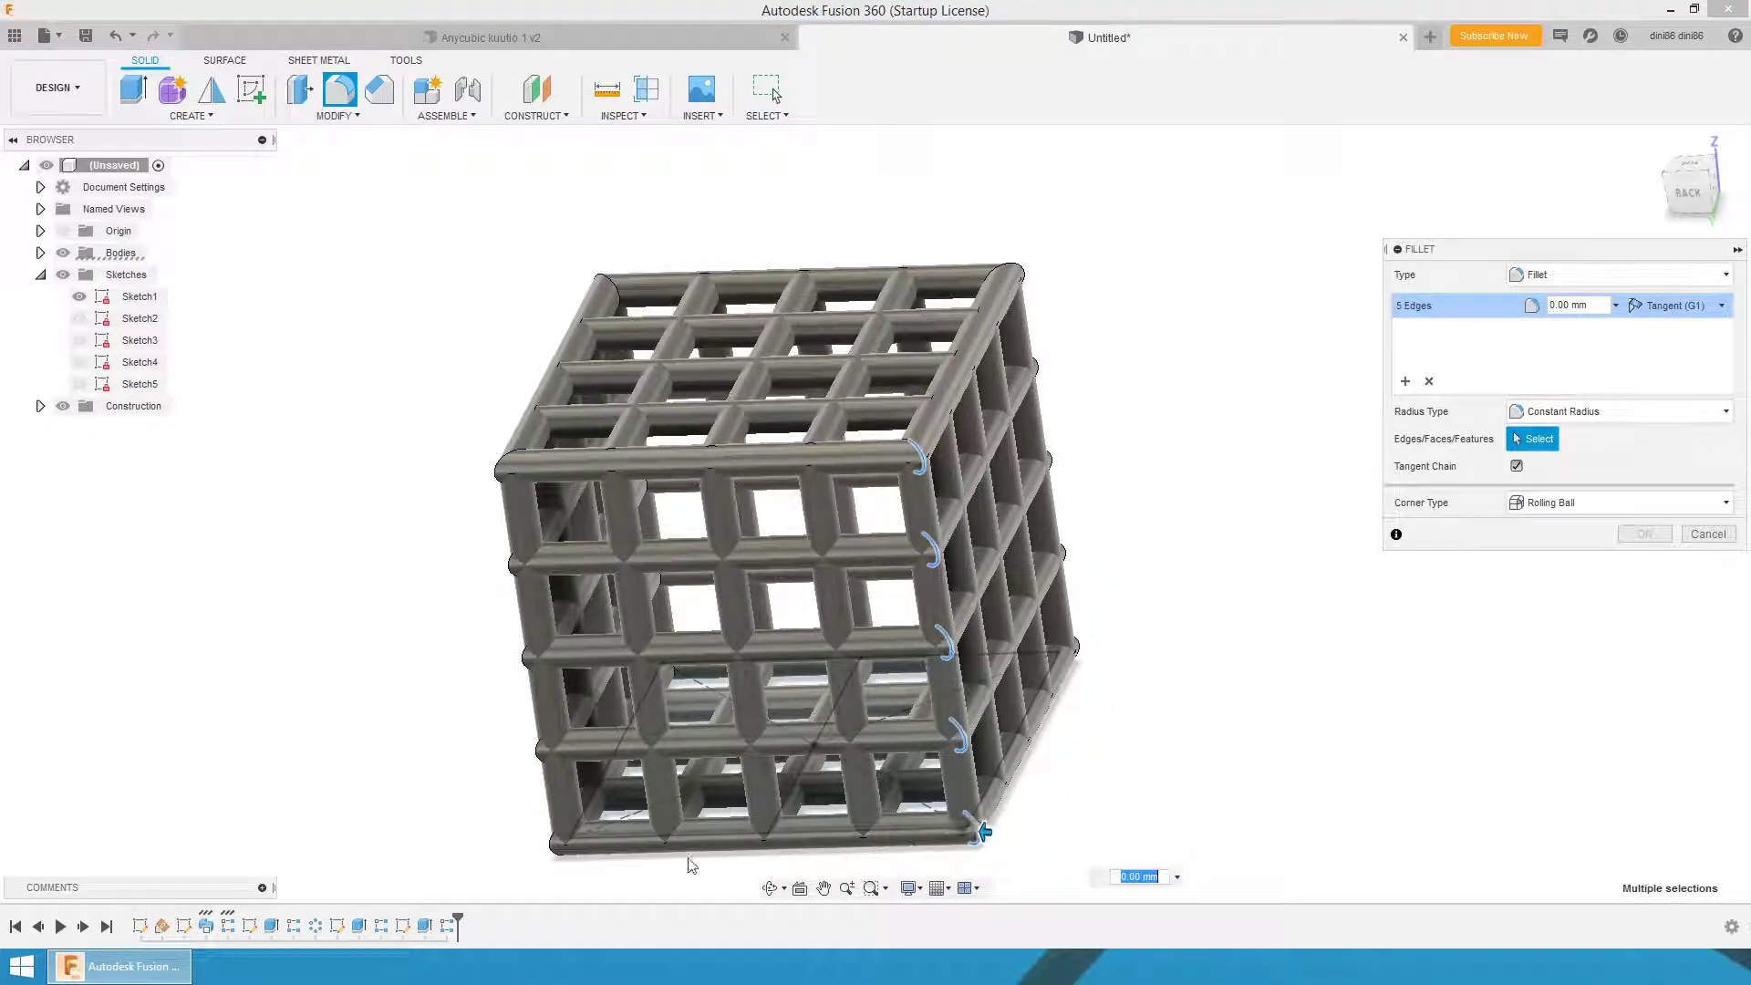
click(556, 828)
click(546, 750)
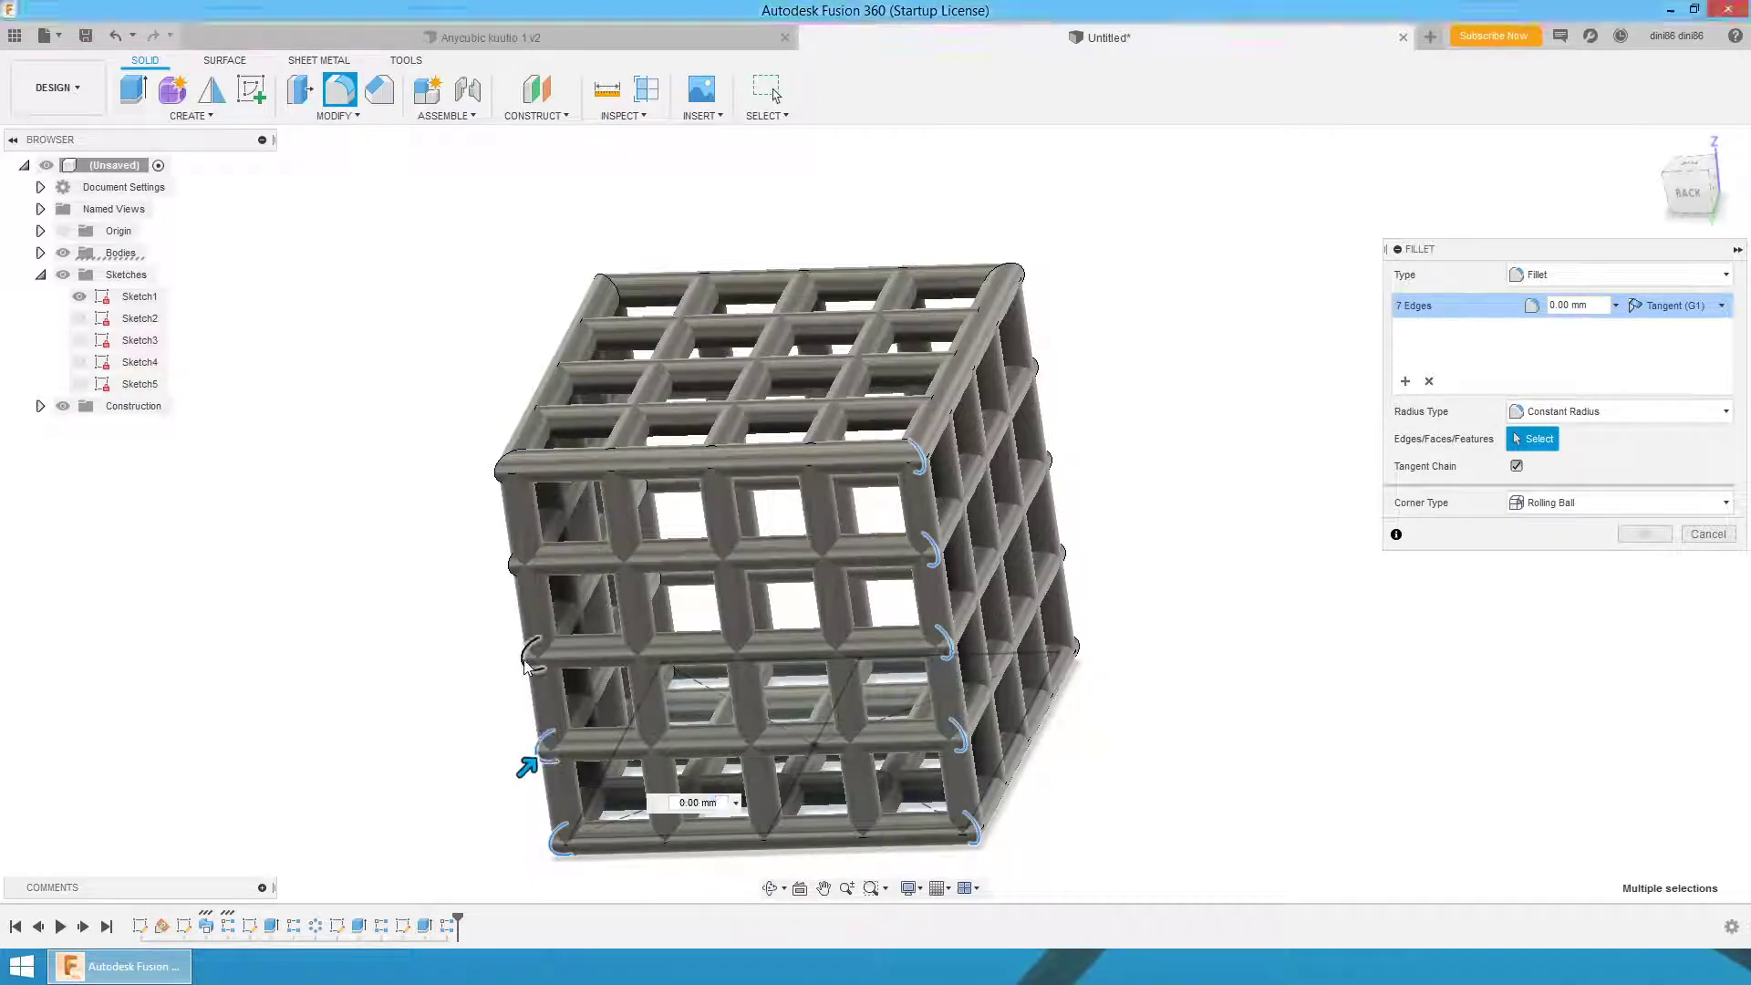
click(533, 653)
click(519, 557)
click(501, 464)
- Add the five curved bar-end edges along each of the cube's two front vertical corners to the fillet selection
shift+middle_drag(422, 457, 848, 534)
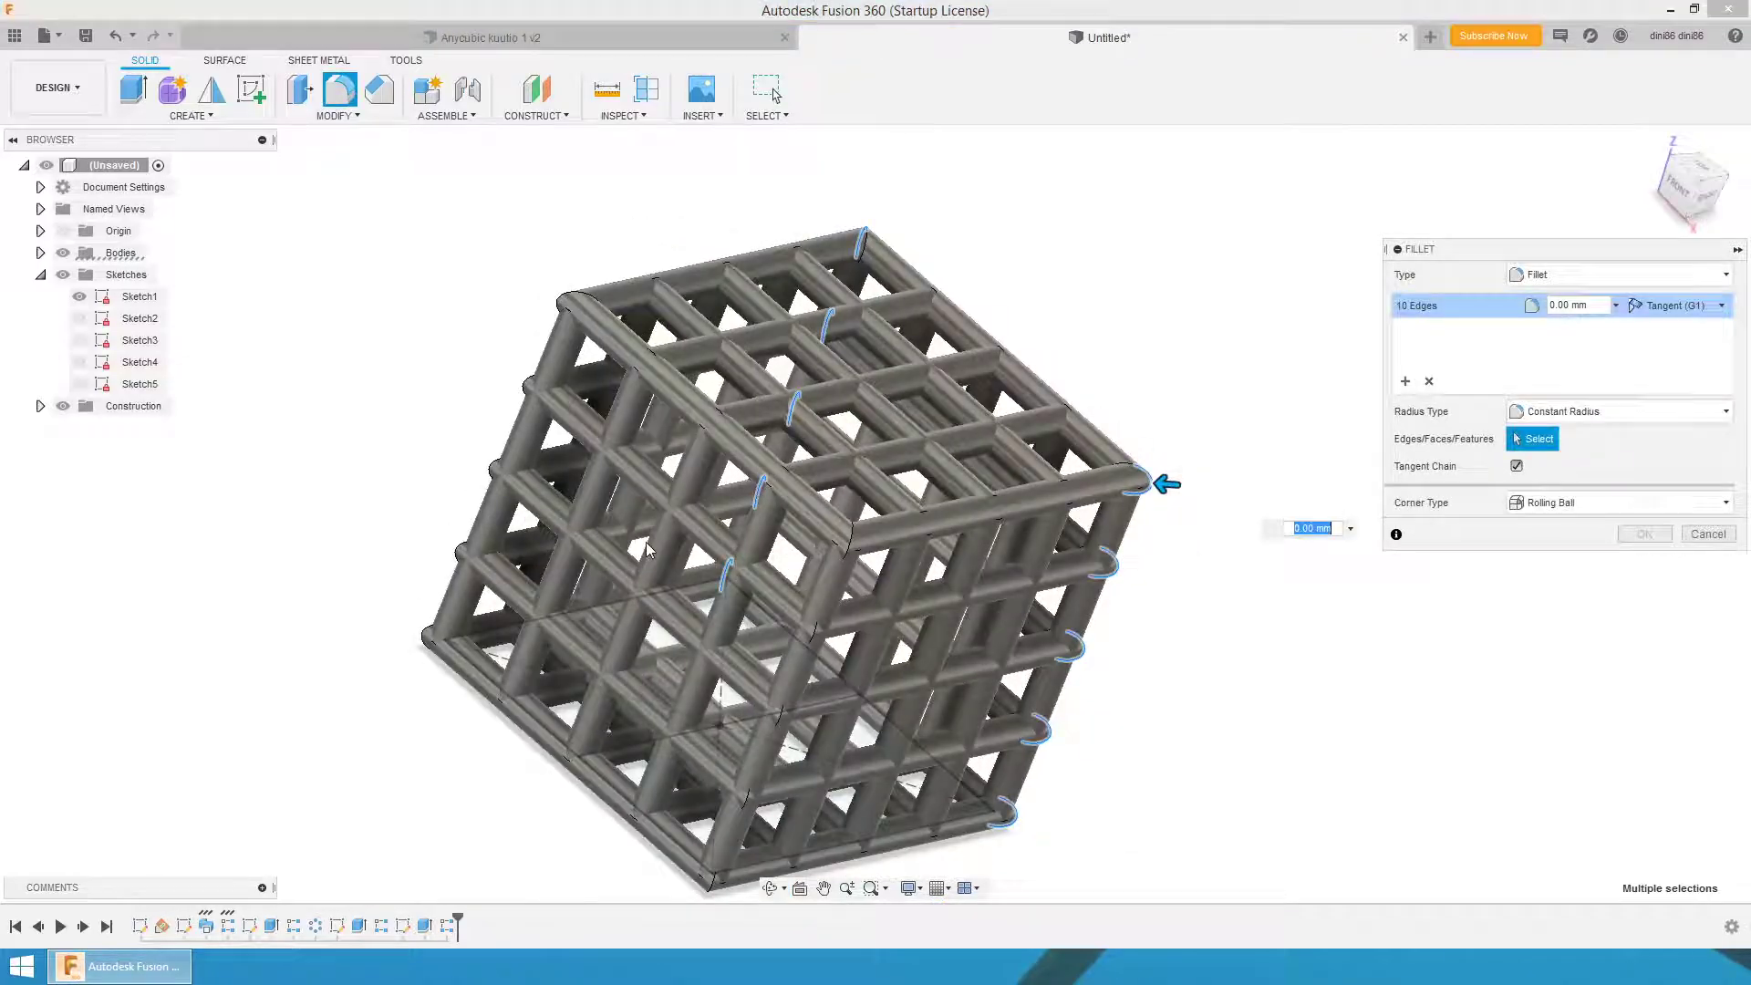
click(849, 542)
click(814, 628)
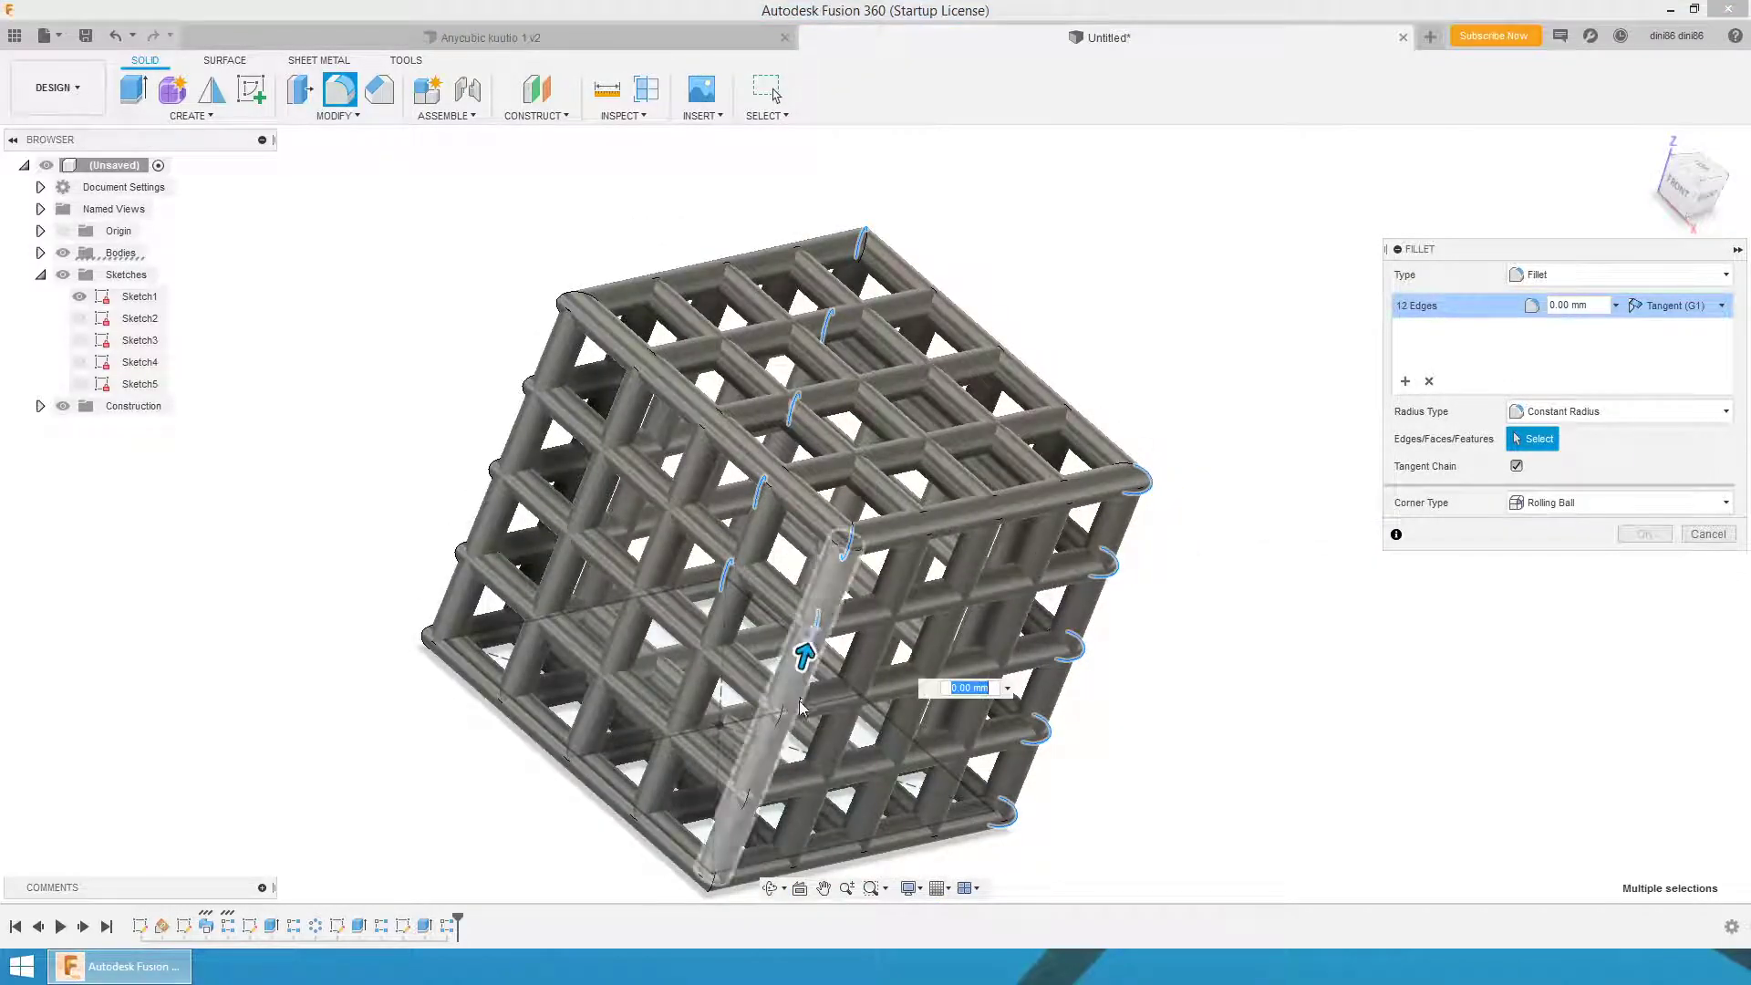
click(781, 709)
click(746, 790)
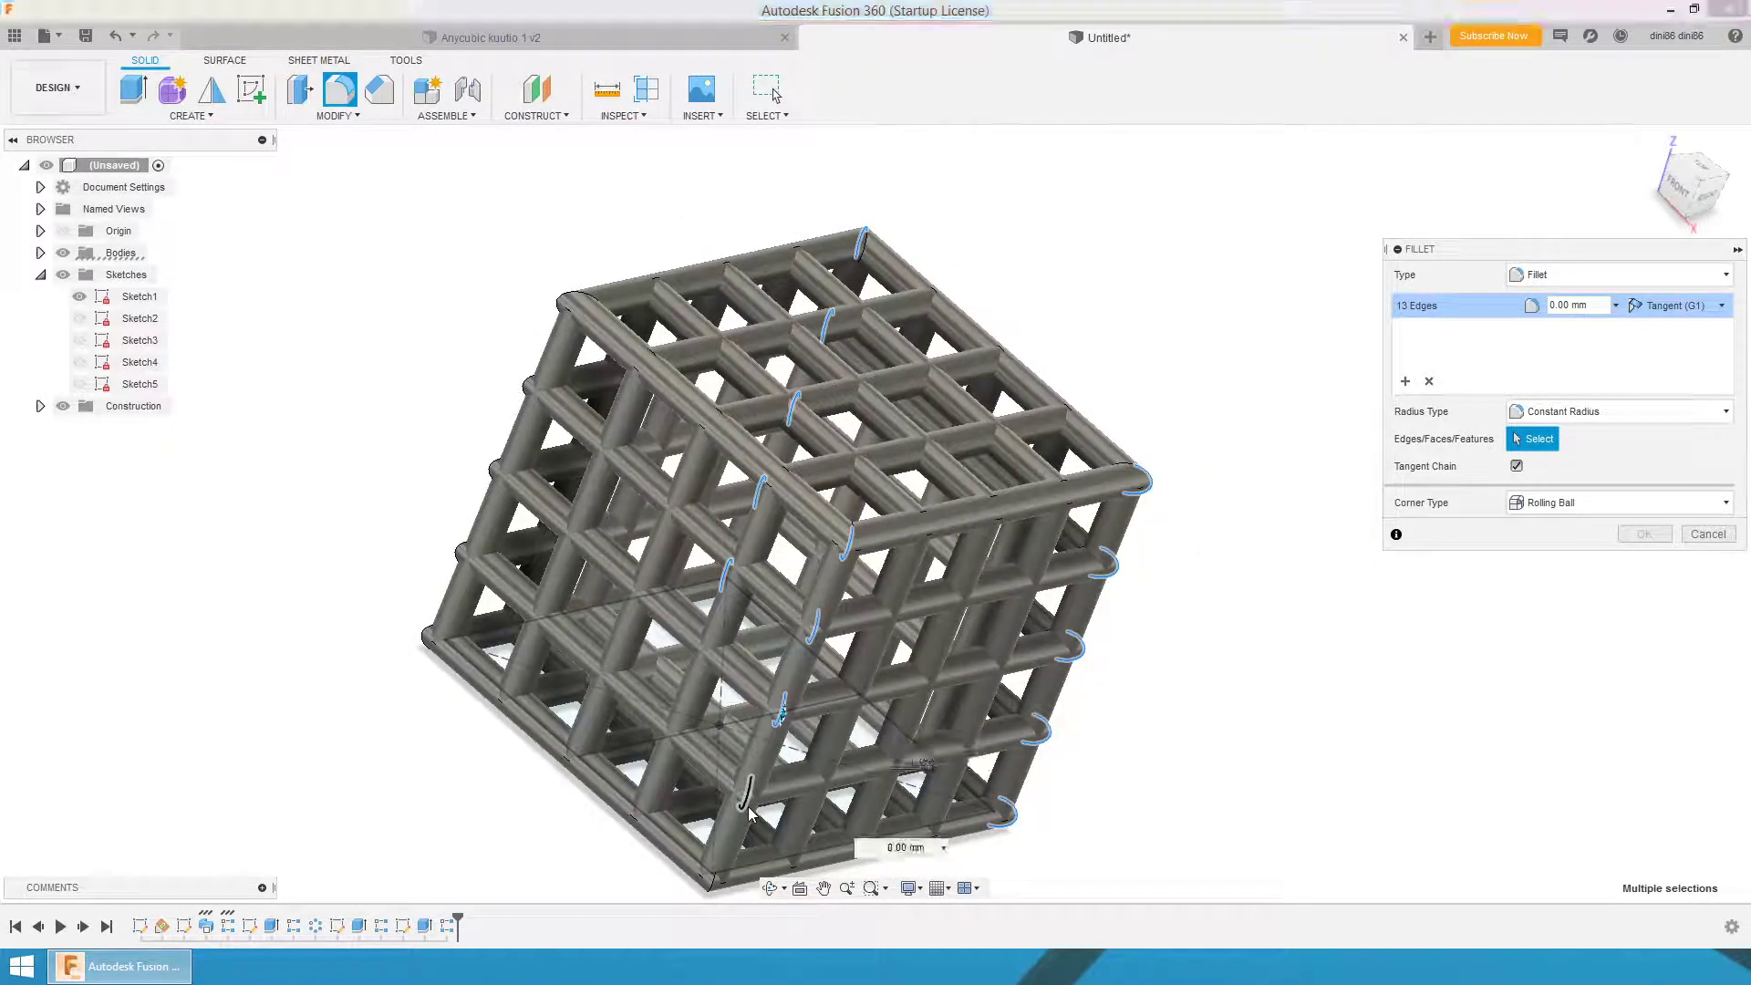
click(715, 874)
click(426, 638)
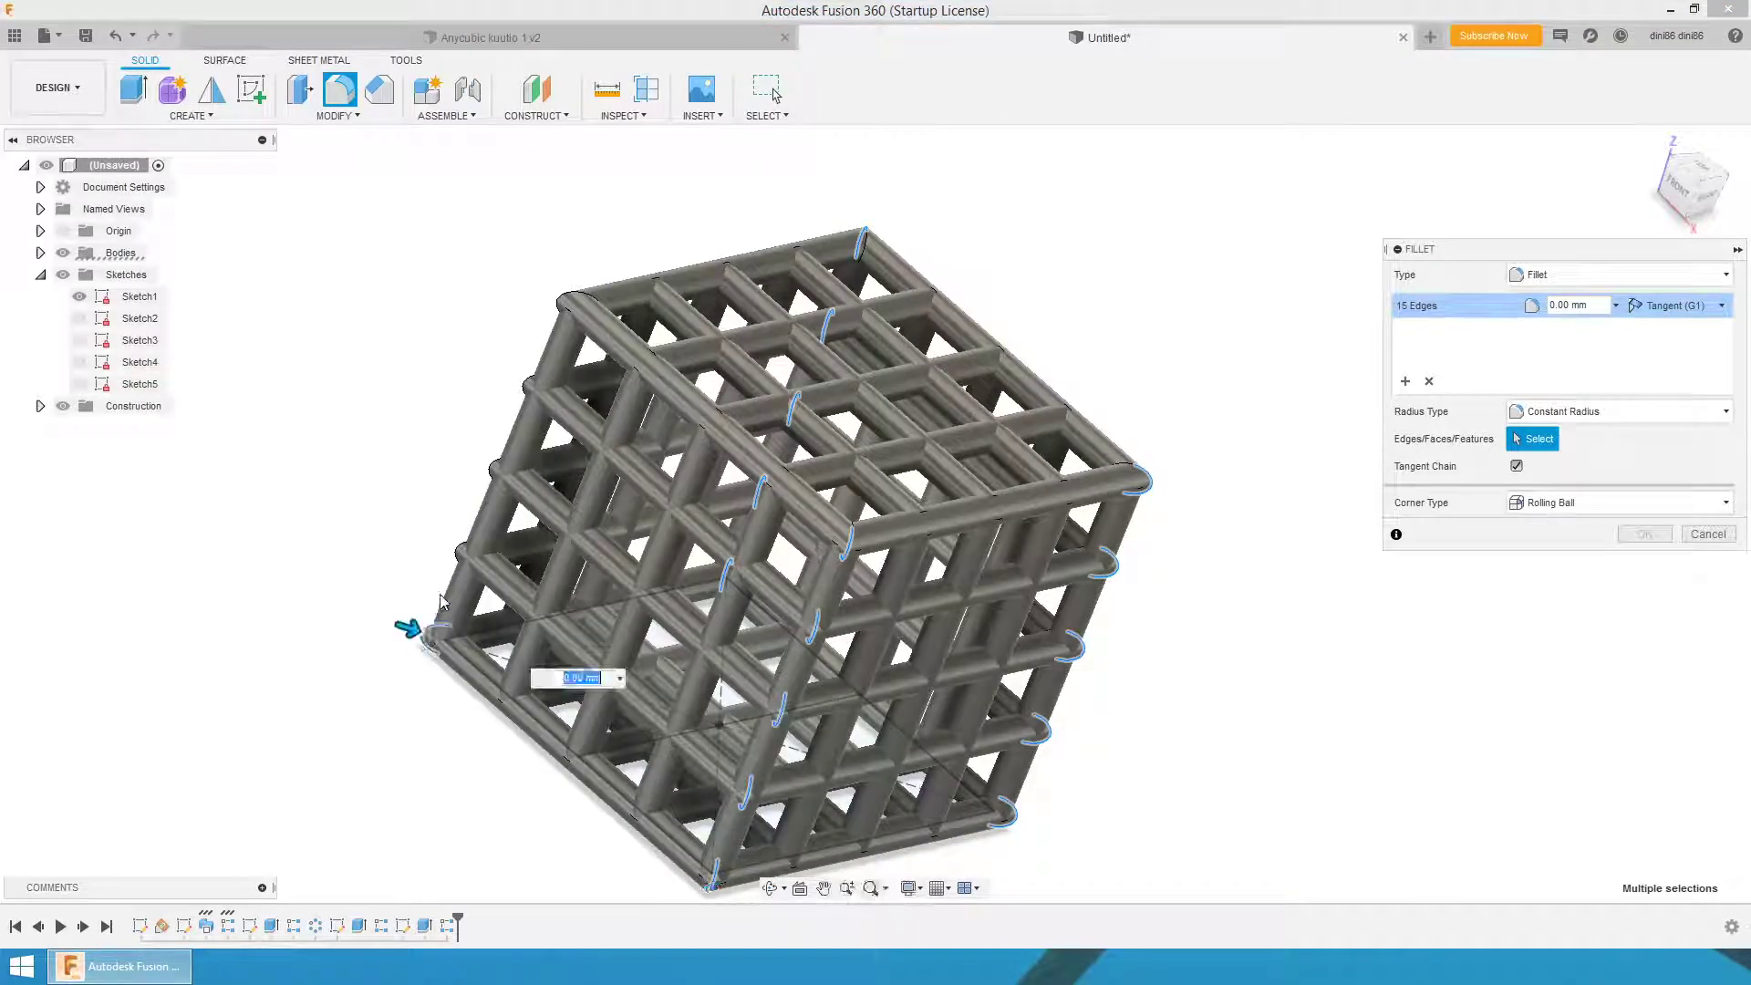
click(456, 553)
click(489, 456)
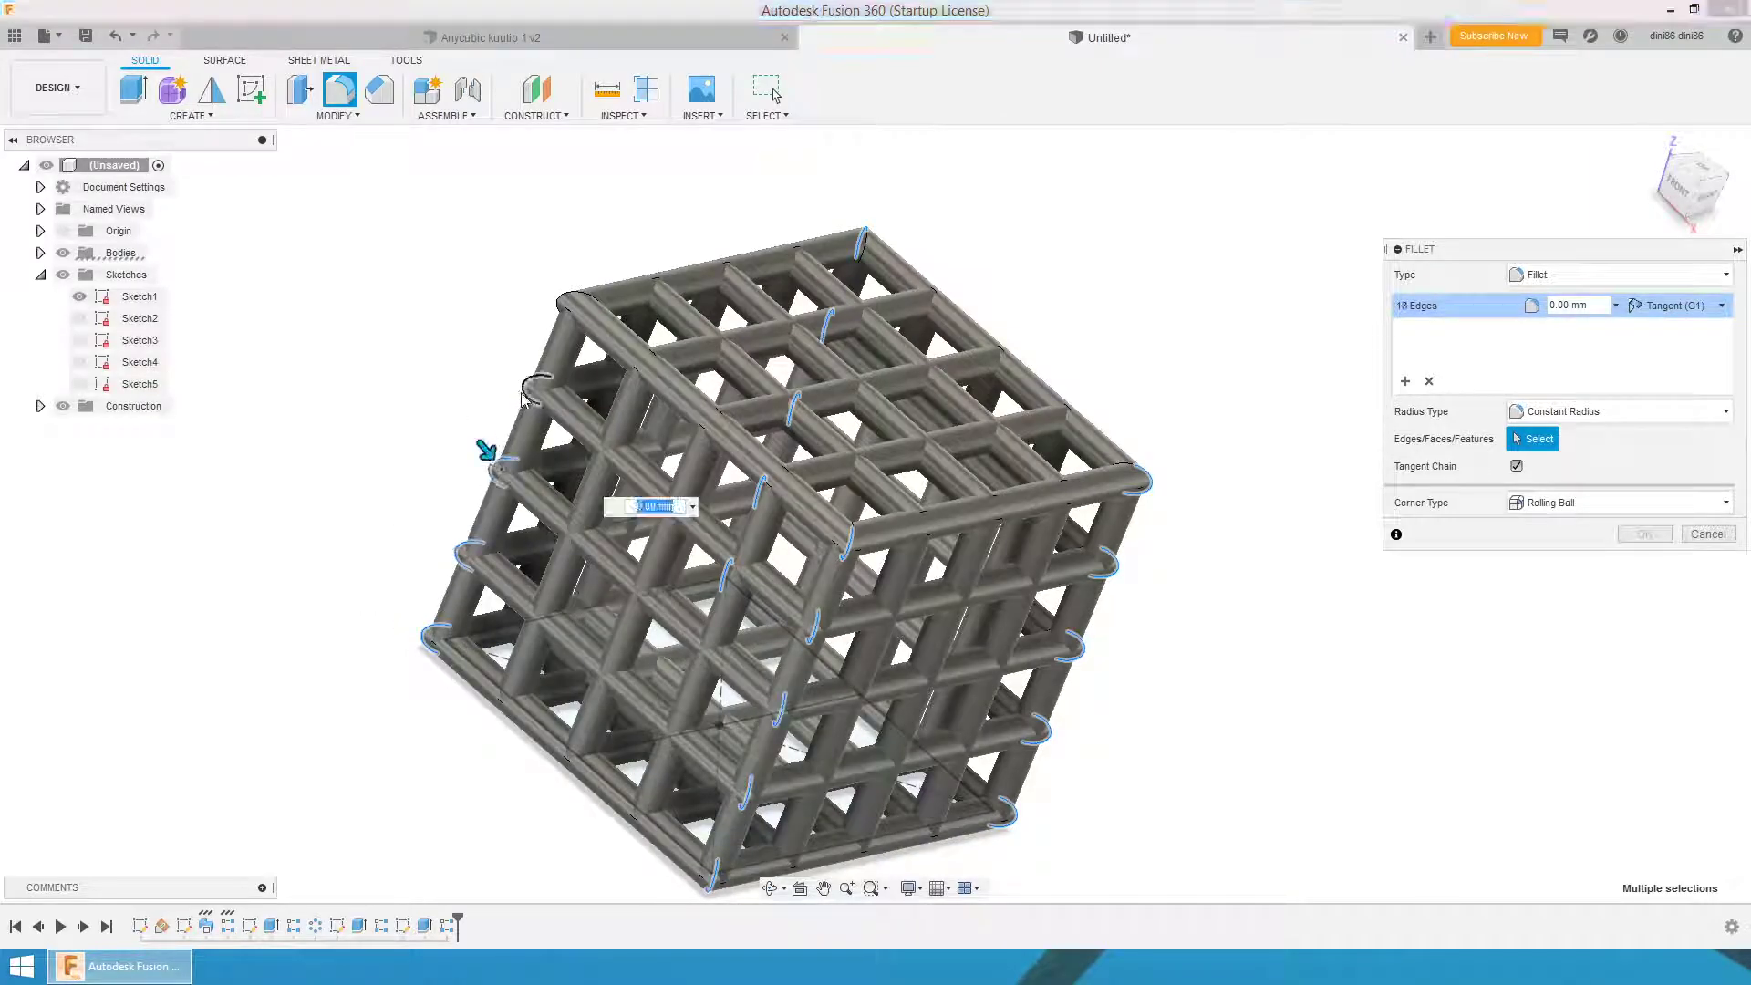
click(534, 374)
click(560, 308)
- Fillet the 20 selected corner edges with a 2.5 mm radius
drag(542, 292, 483, 315)
shift+middle_drag(483, 315, 378, 286)
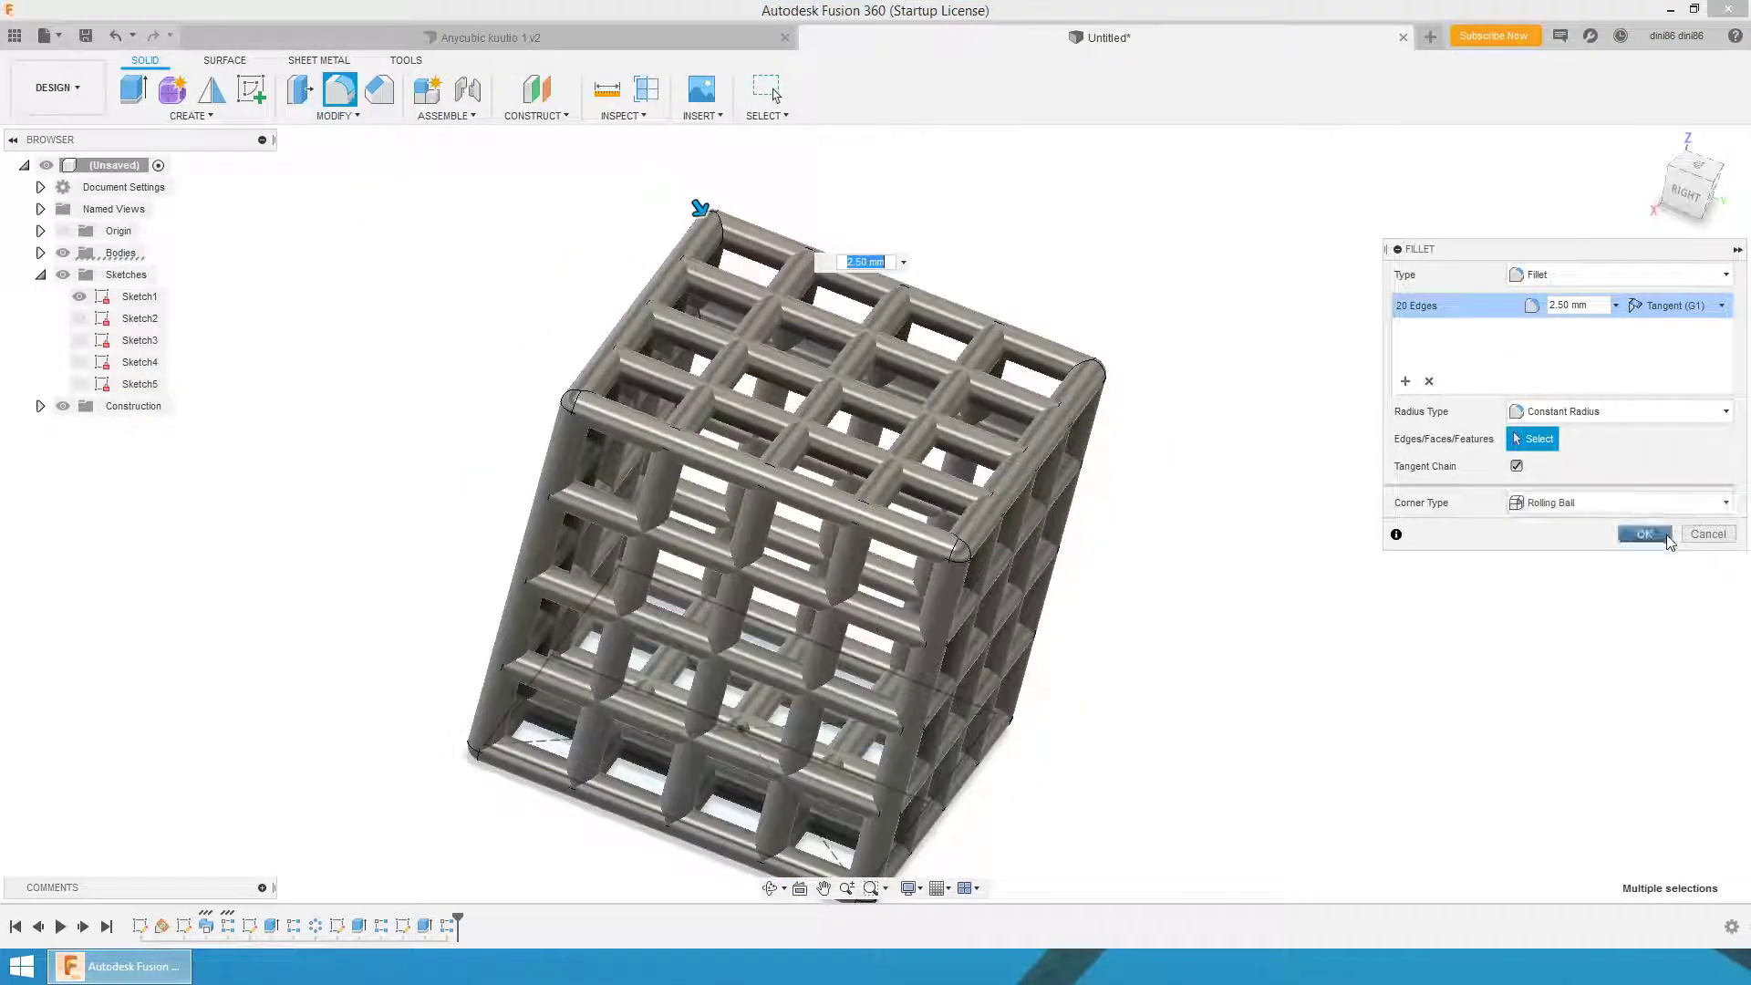
click(1644, 535)
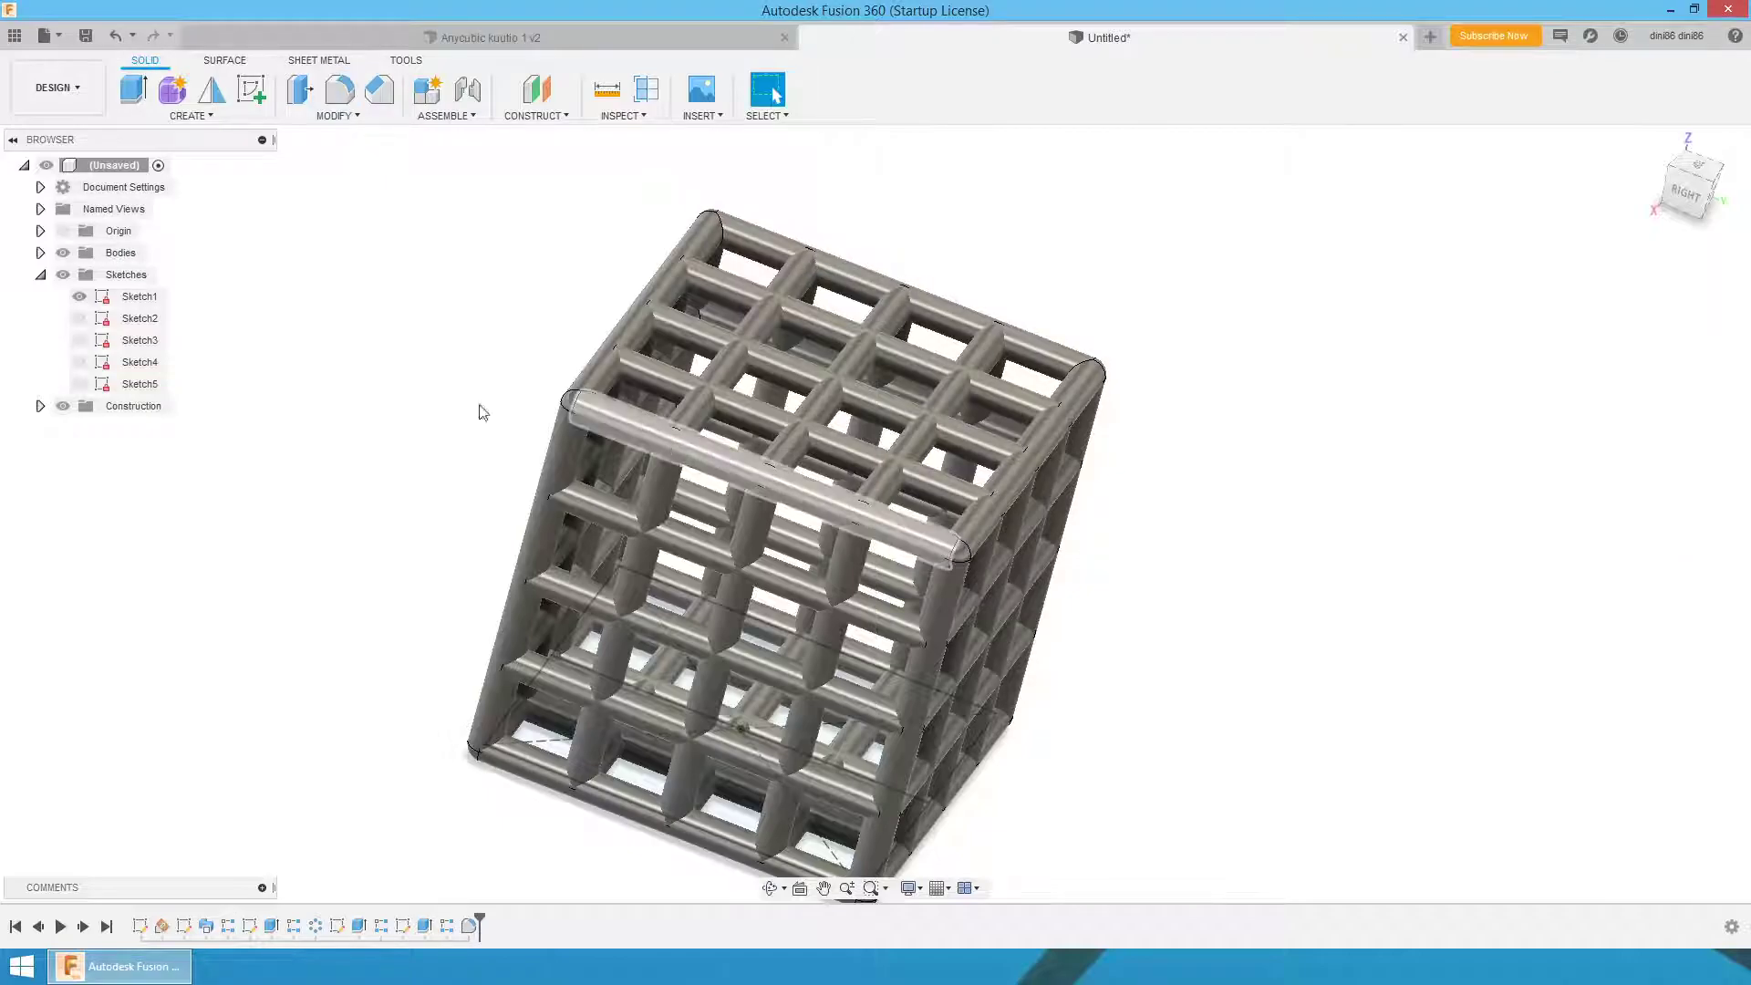
- Hide Sketch1 so that only the lattice cube's bodies are displayed
scroll(547, 421, down, 3)
shift+middle_drag(1178, 486, 1123, 501)
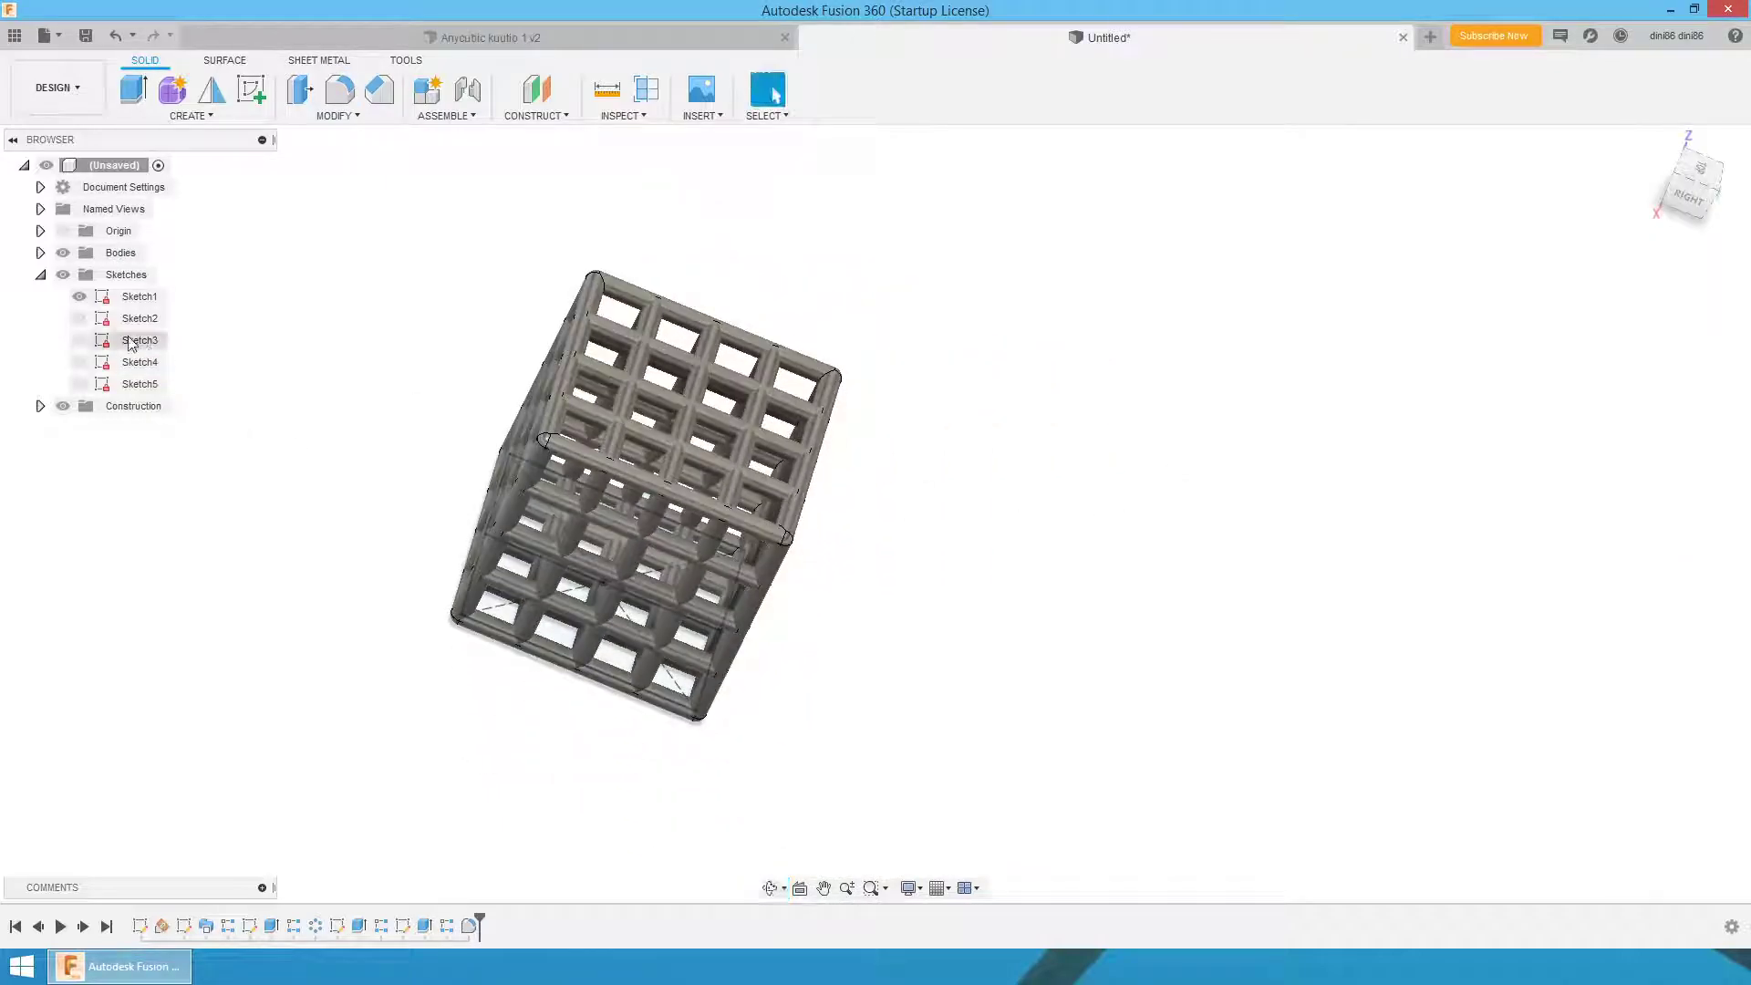
click(80, 298)
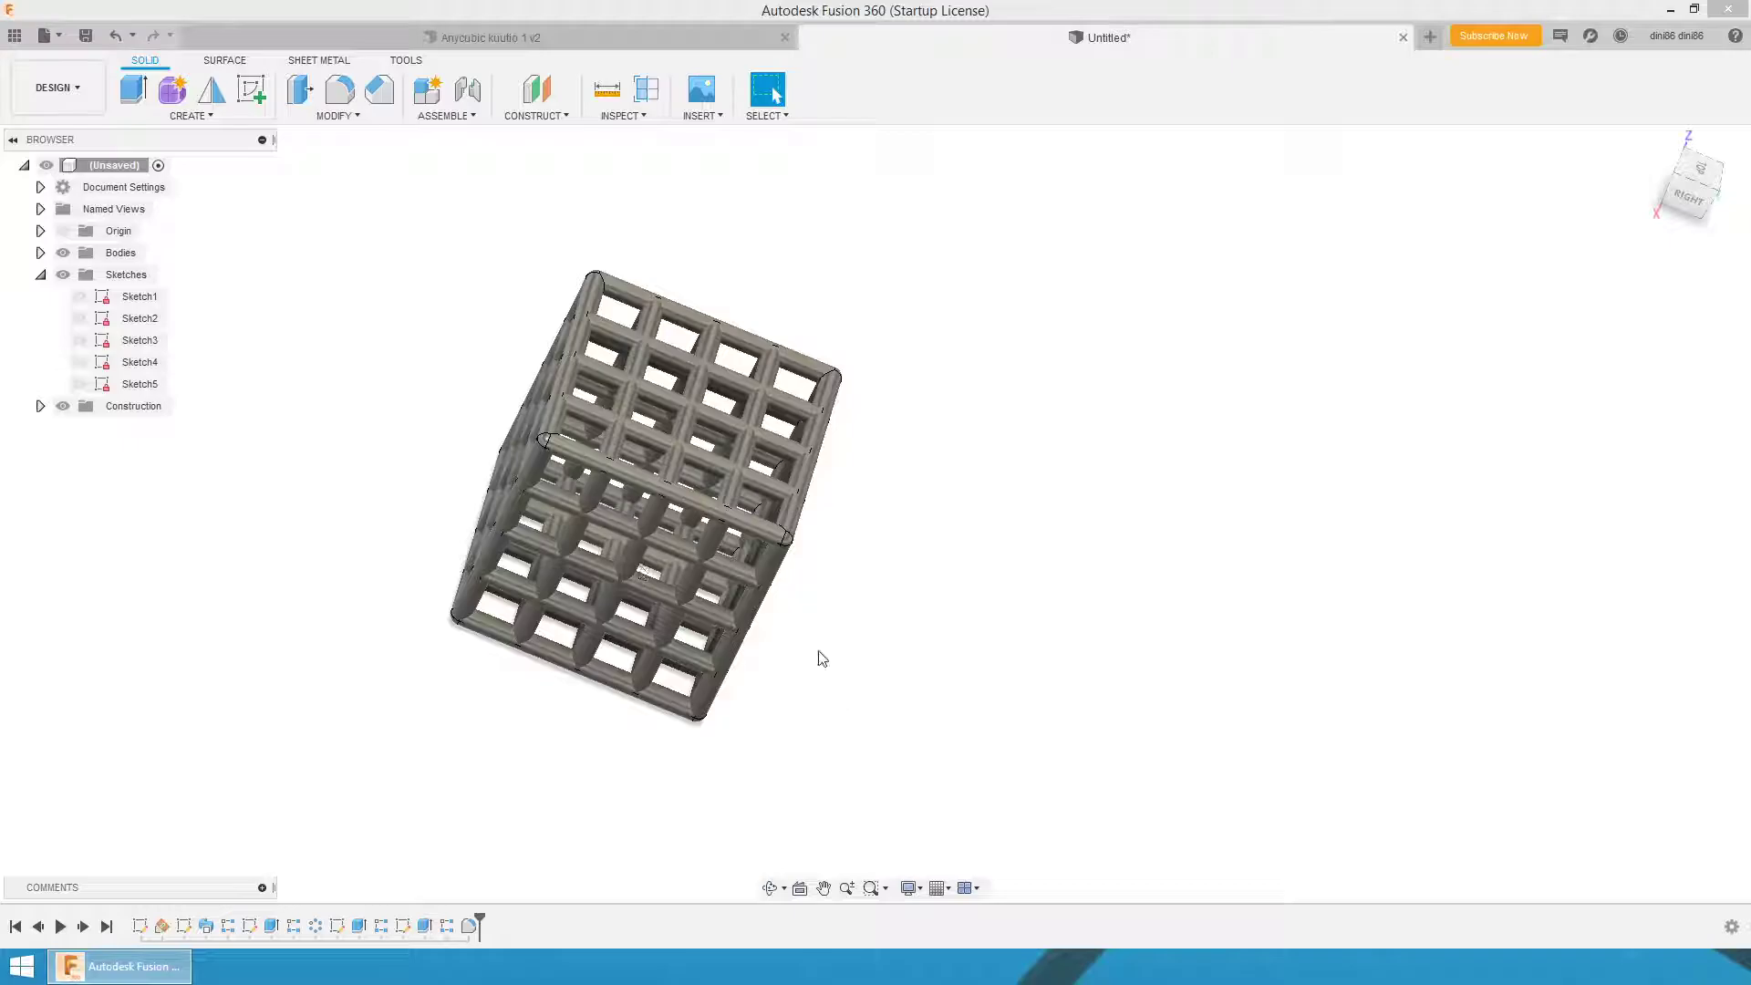
- Collapse the list of sketches and expand the list of the lattice cube's bodies
scroll(828, 516, up, 6)
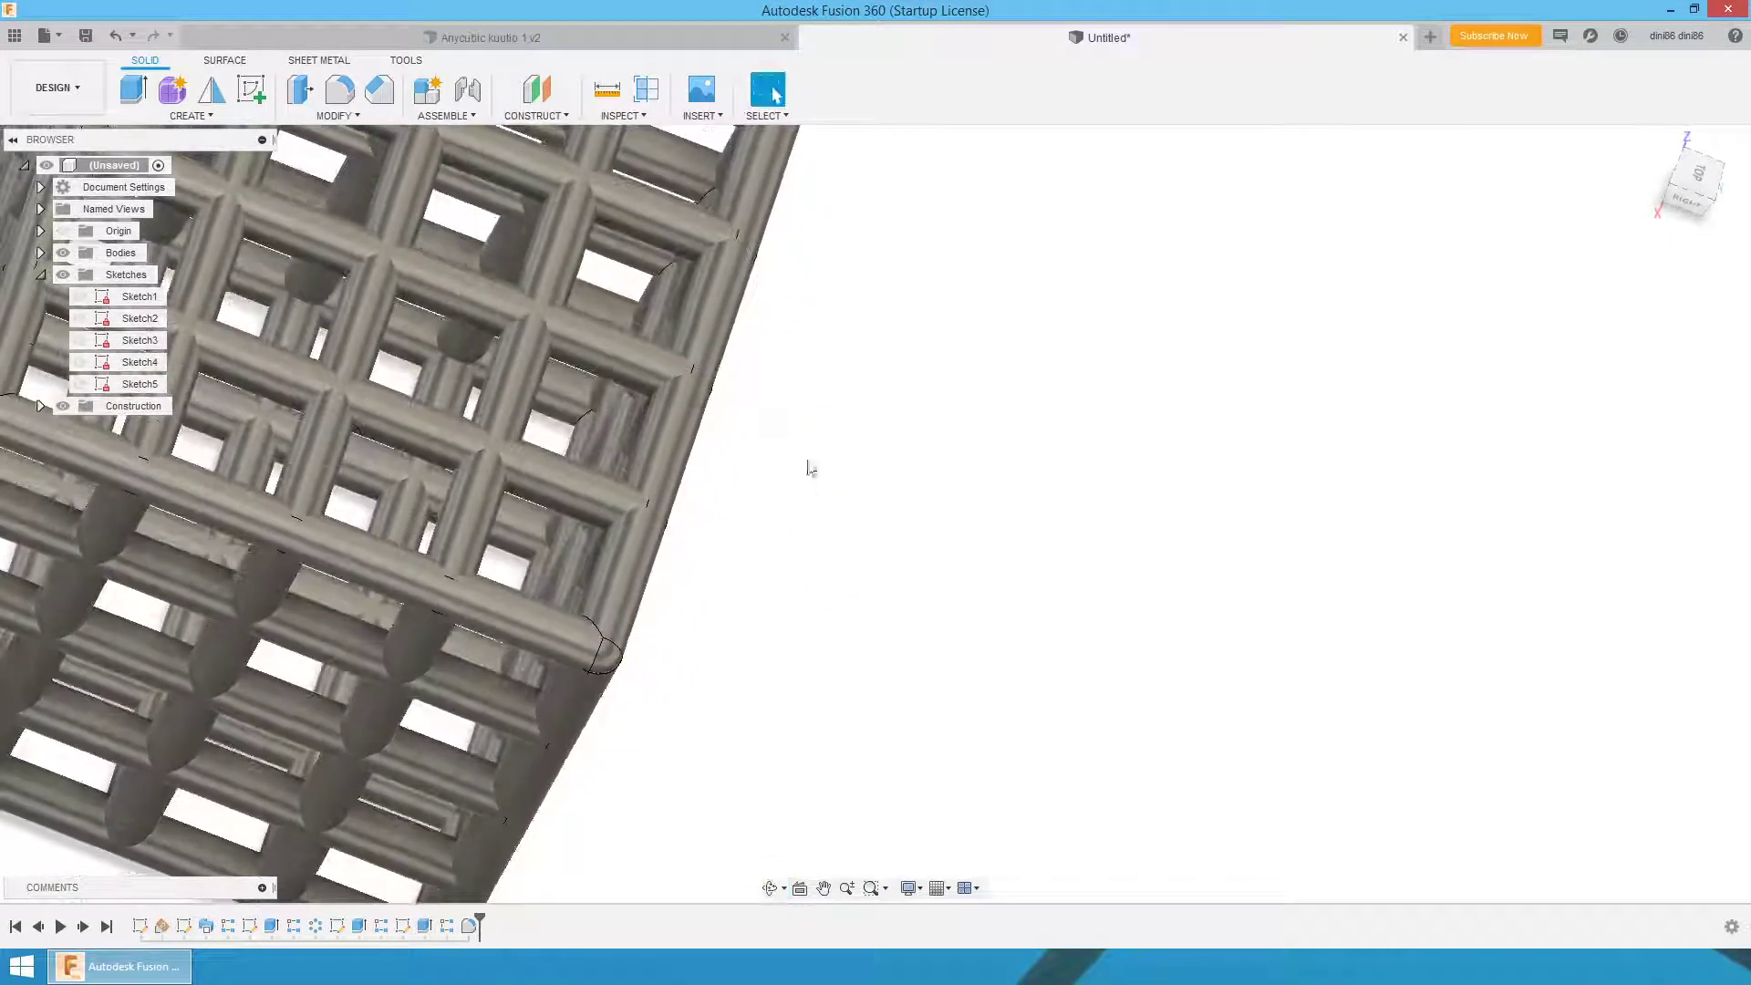
scroll(1103, 465, down, 5)
shift+middle_drag(1103, 465, 1056, 495)
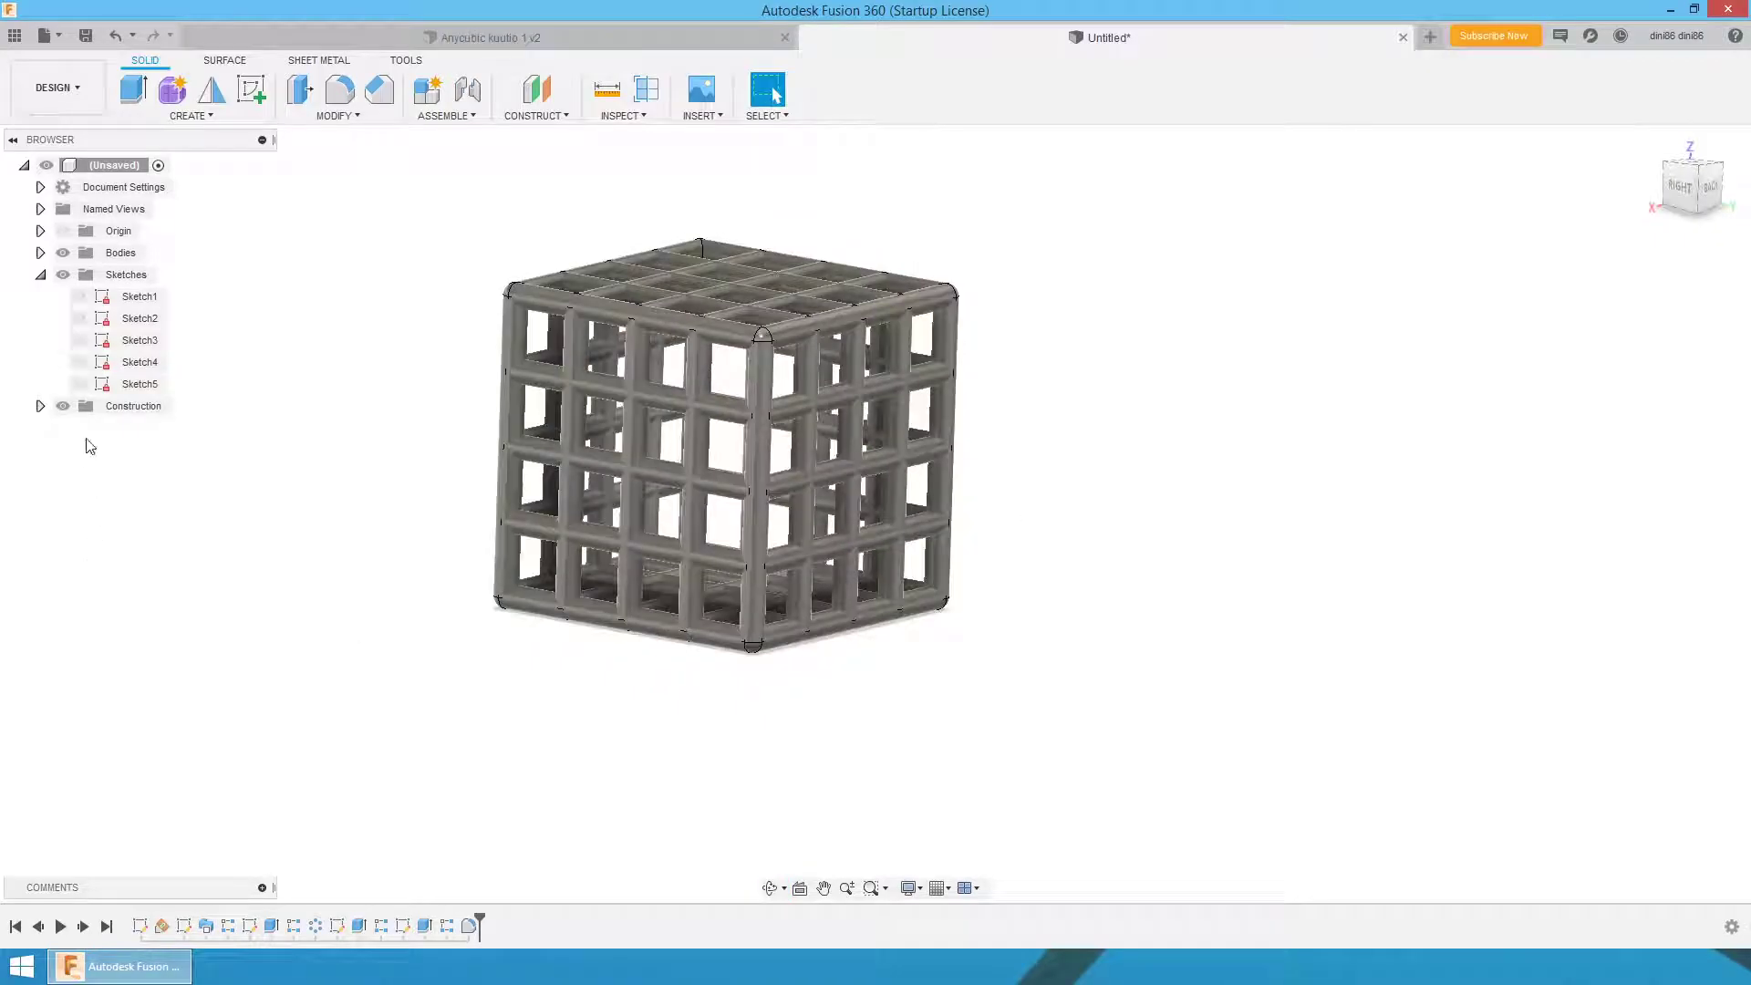
click(40, 274)
click(40, 252)
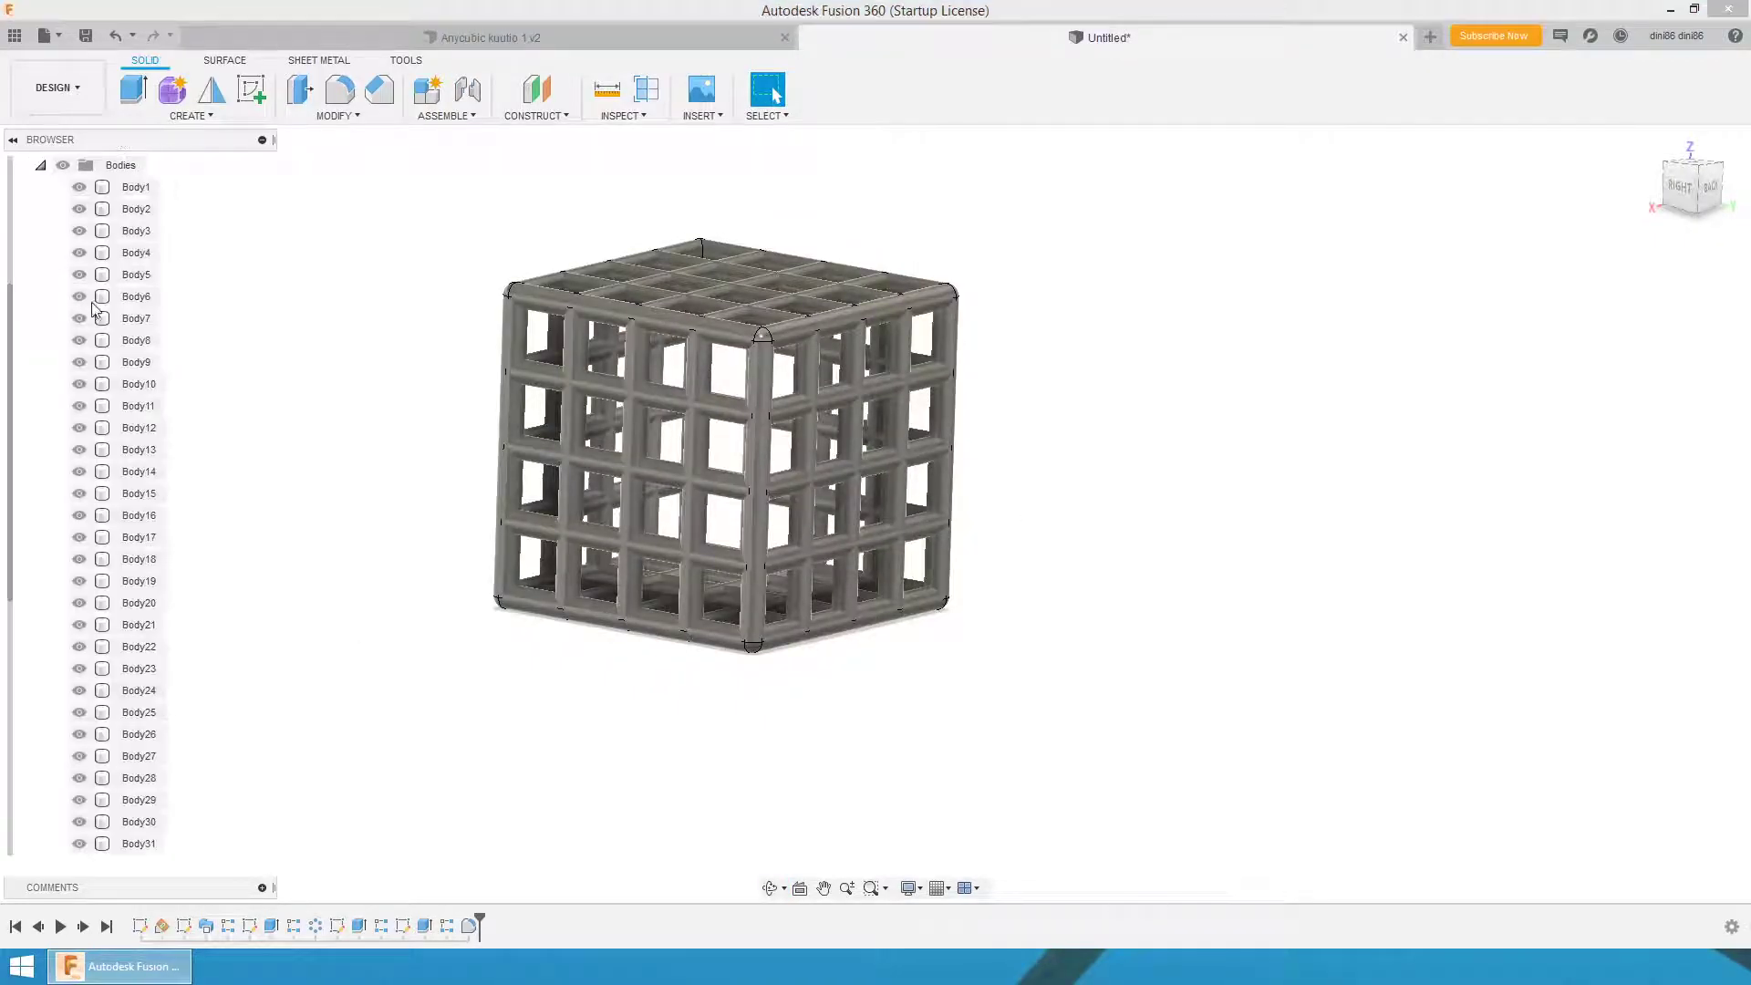
scroll(109, 602, up, 3)
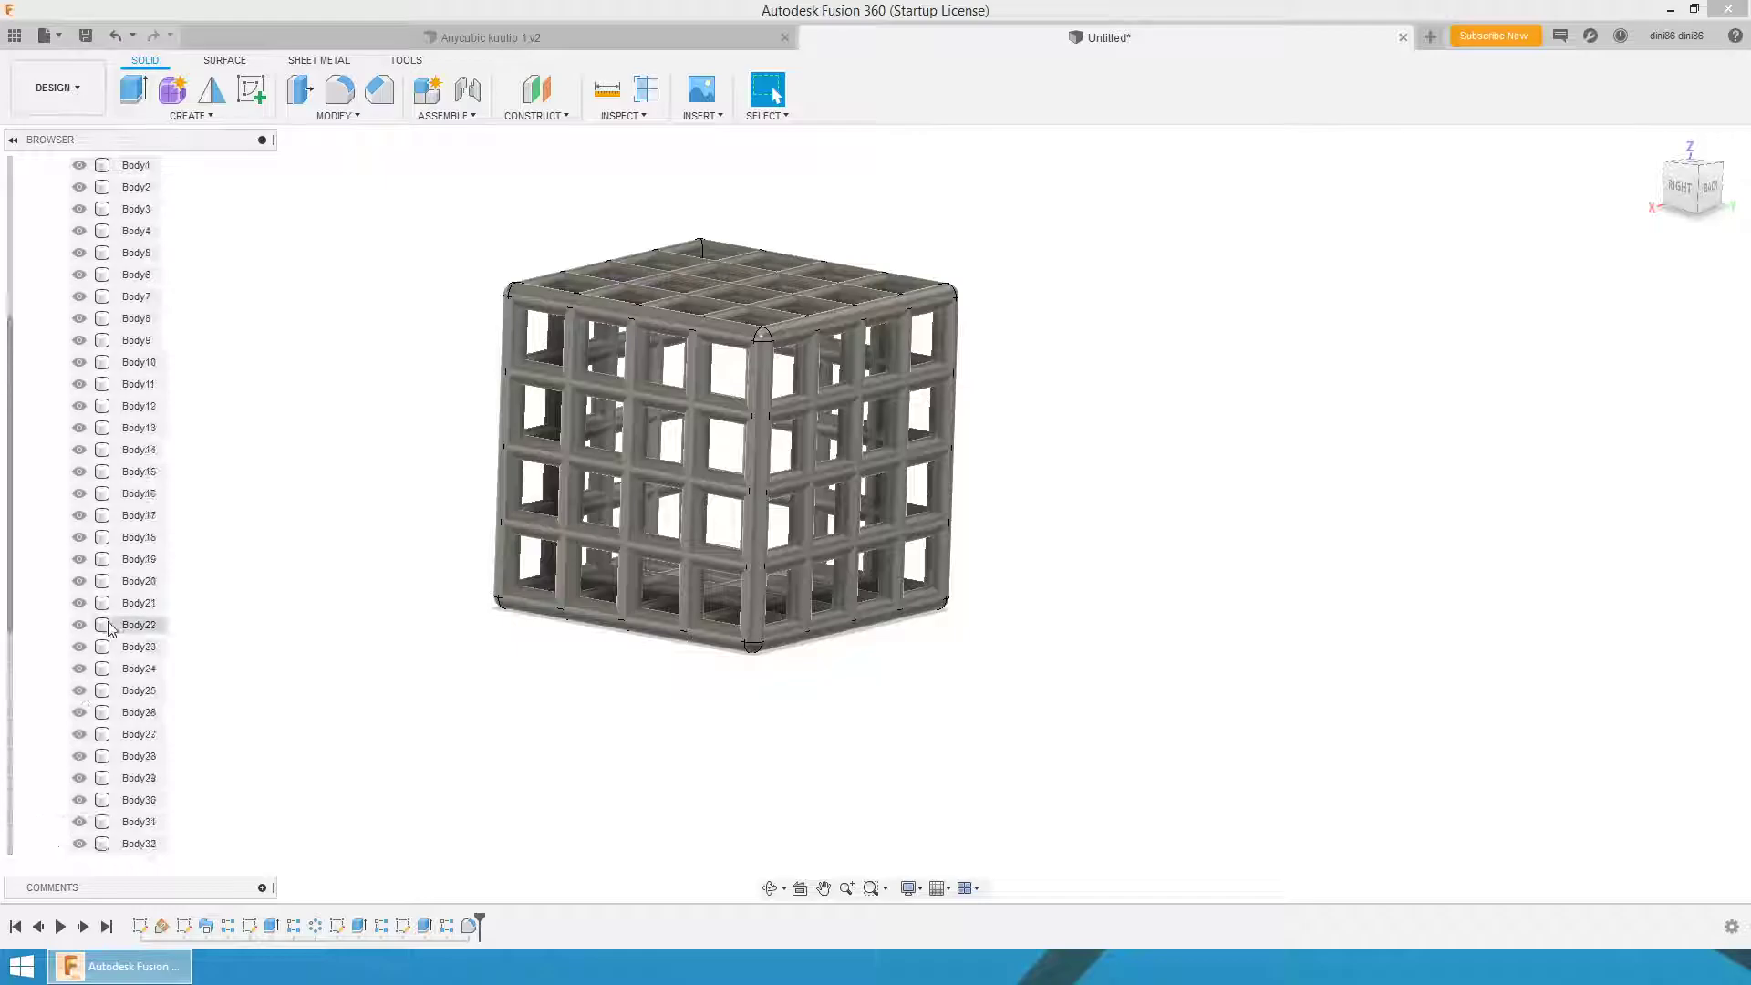
- Combine all bars into one body with the Join operation, using Body1 as target and Body2 through Body37 as tool bodies
click(351, 117)
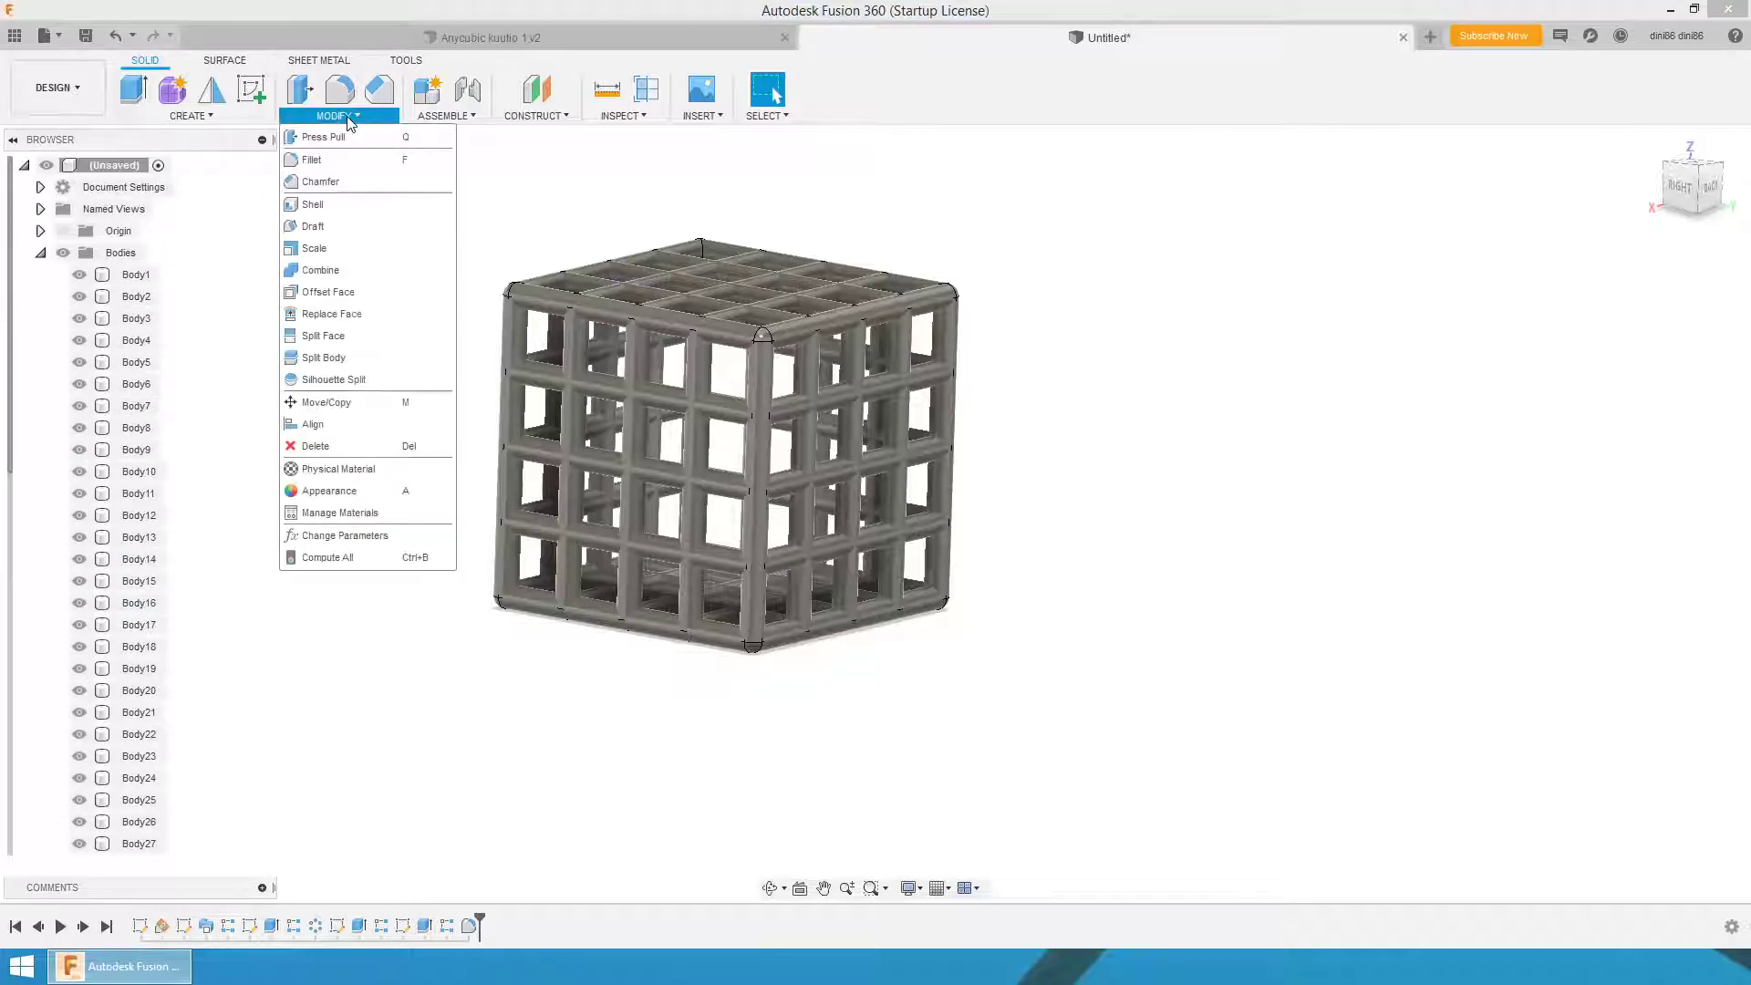
click(330, 271)
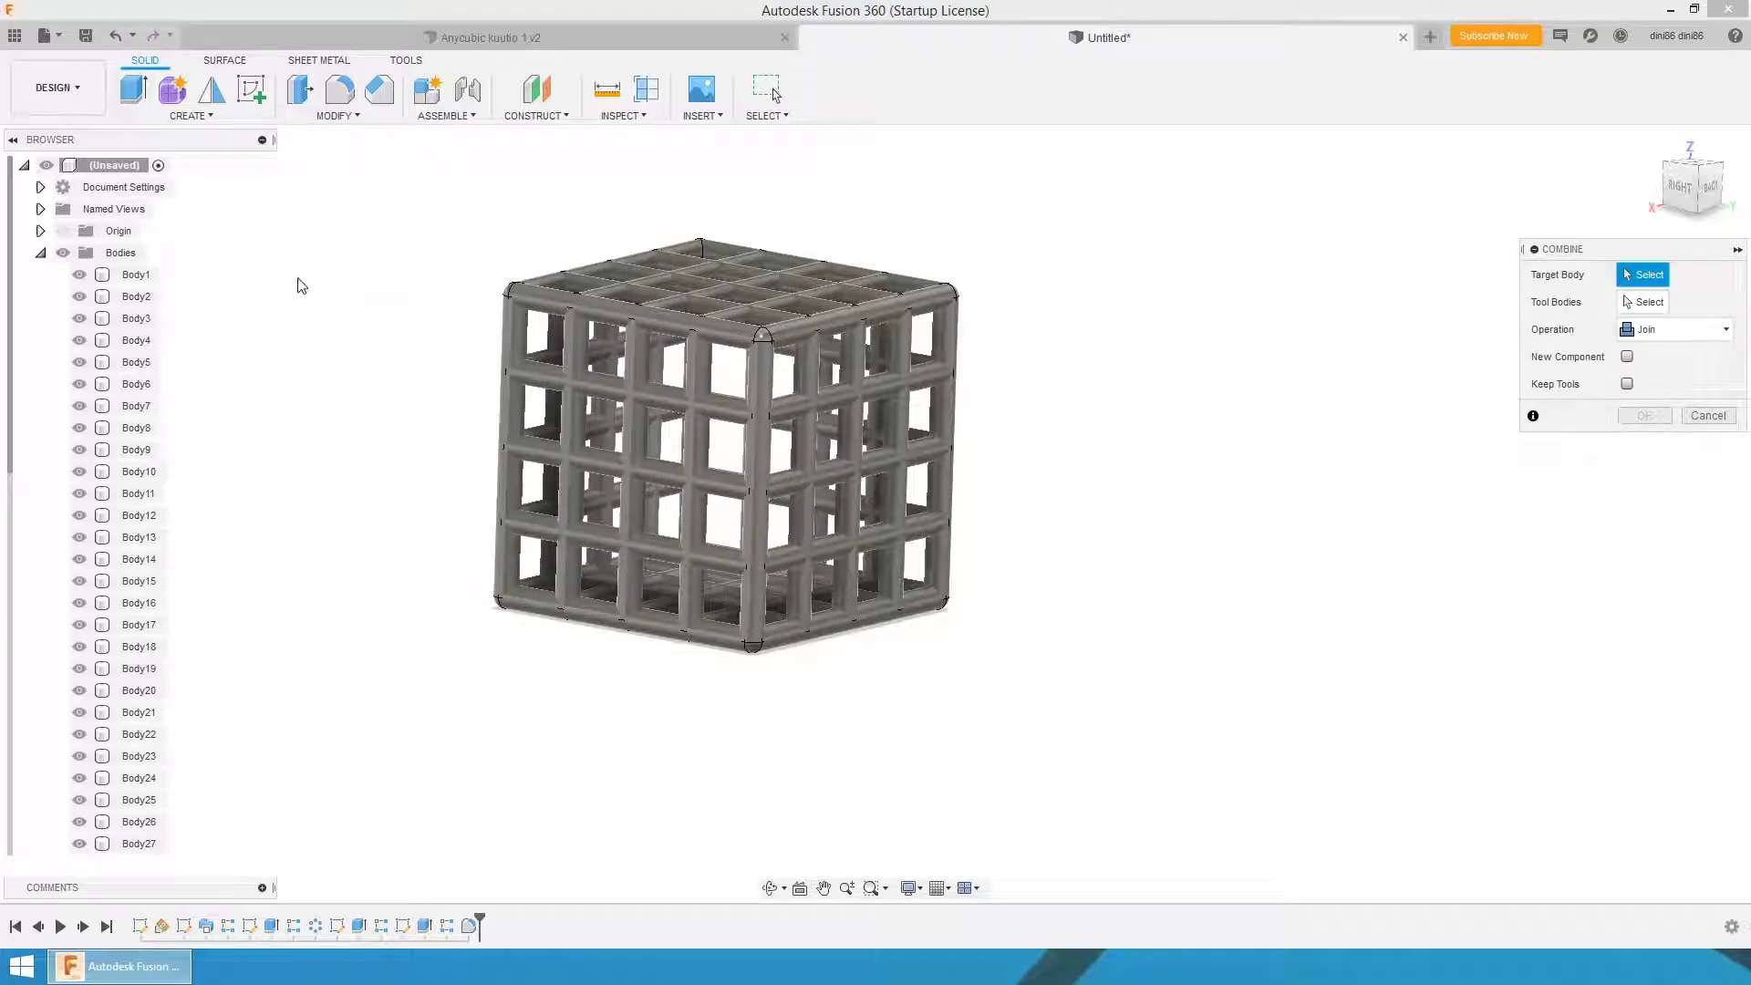
click(135, 275)
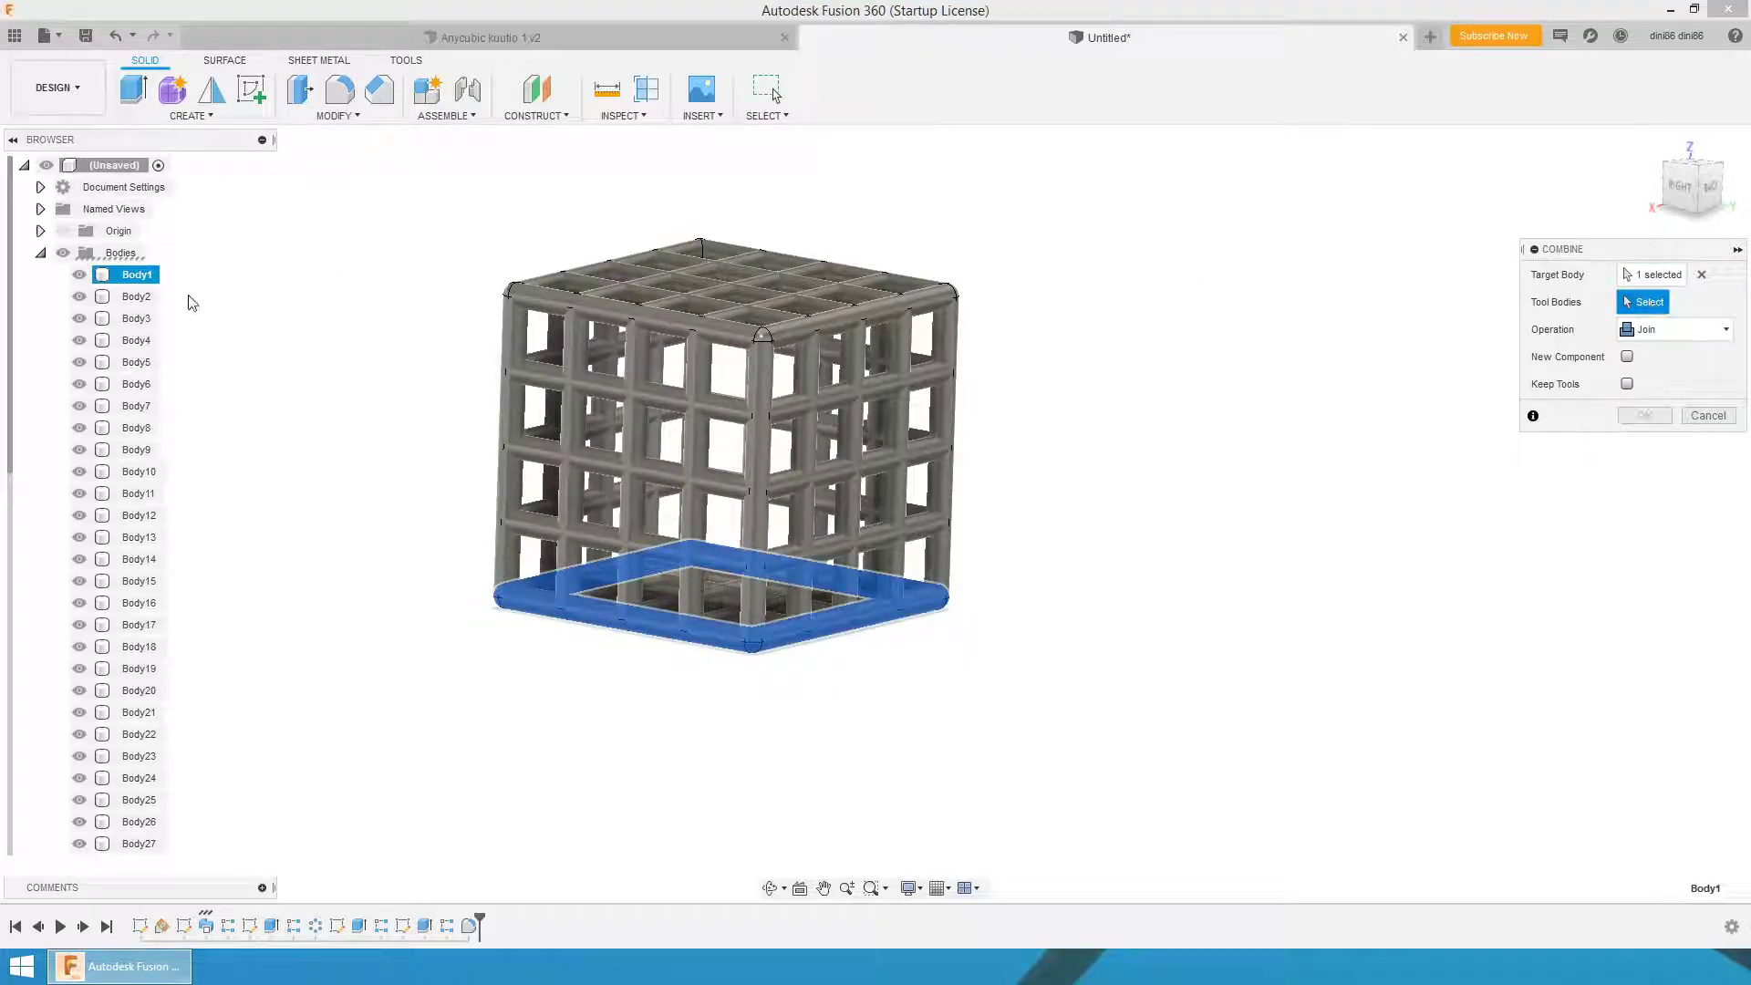
click(135, 297)
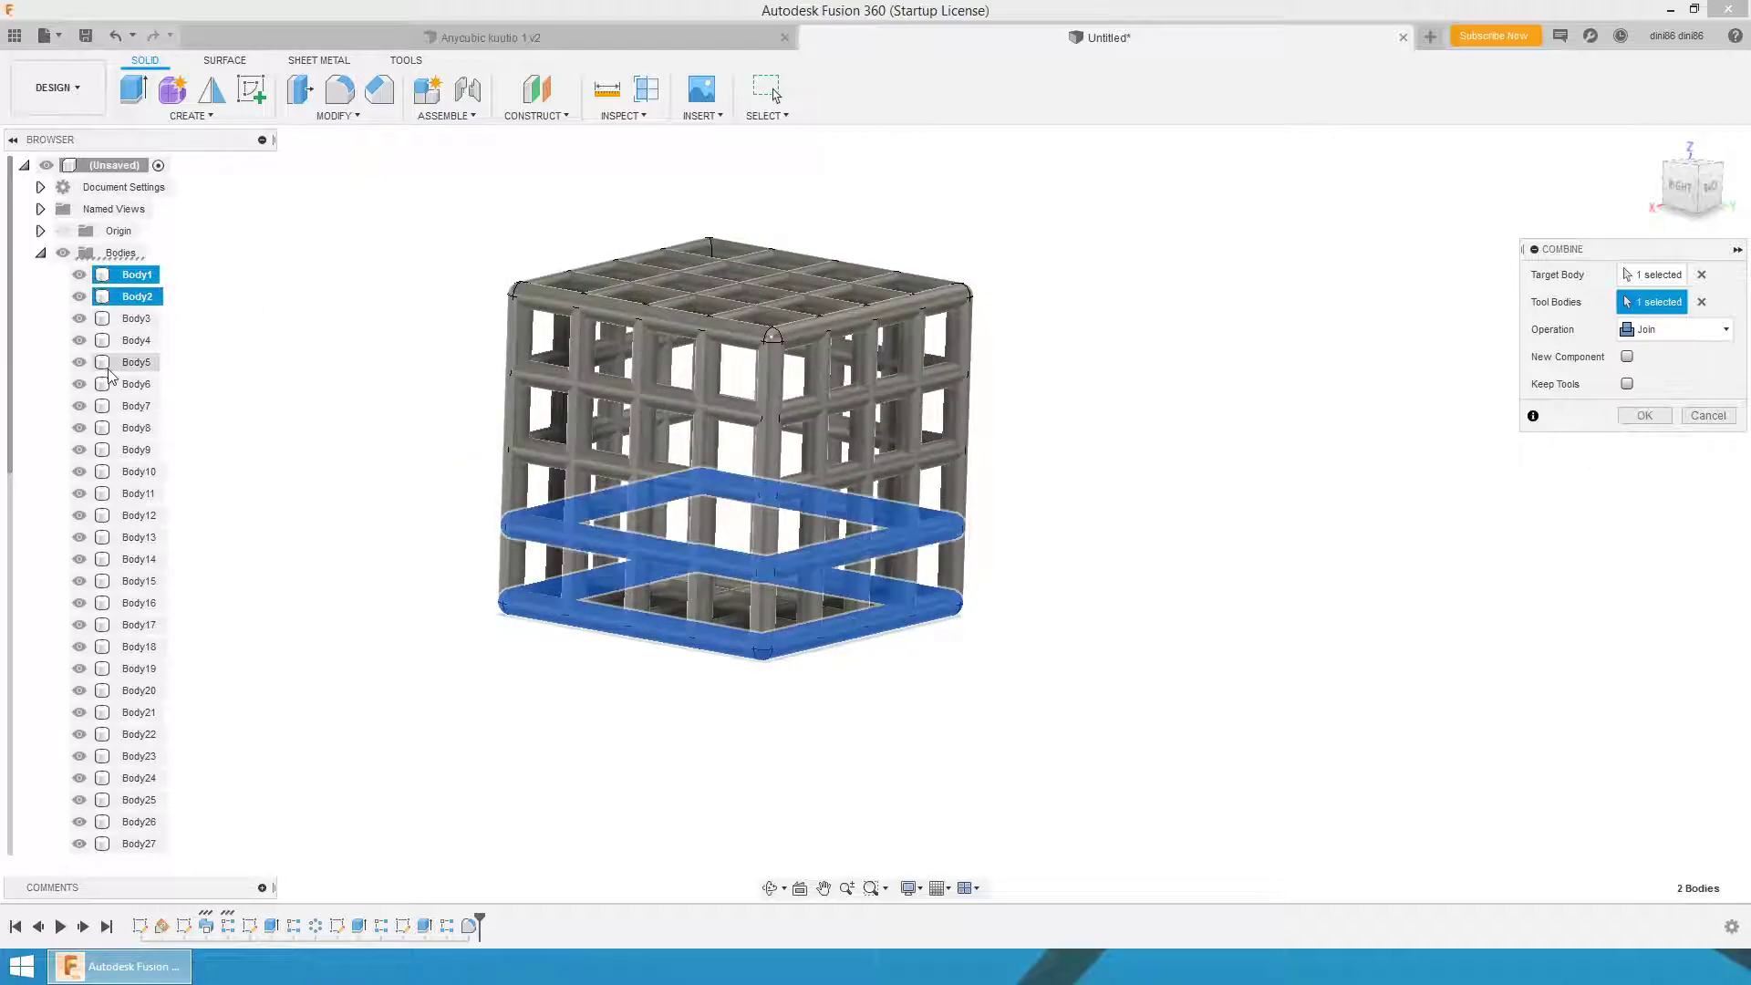
scroll(110, 397, down, 2)
scroll(109, 397, down, 2)
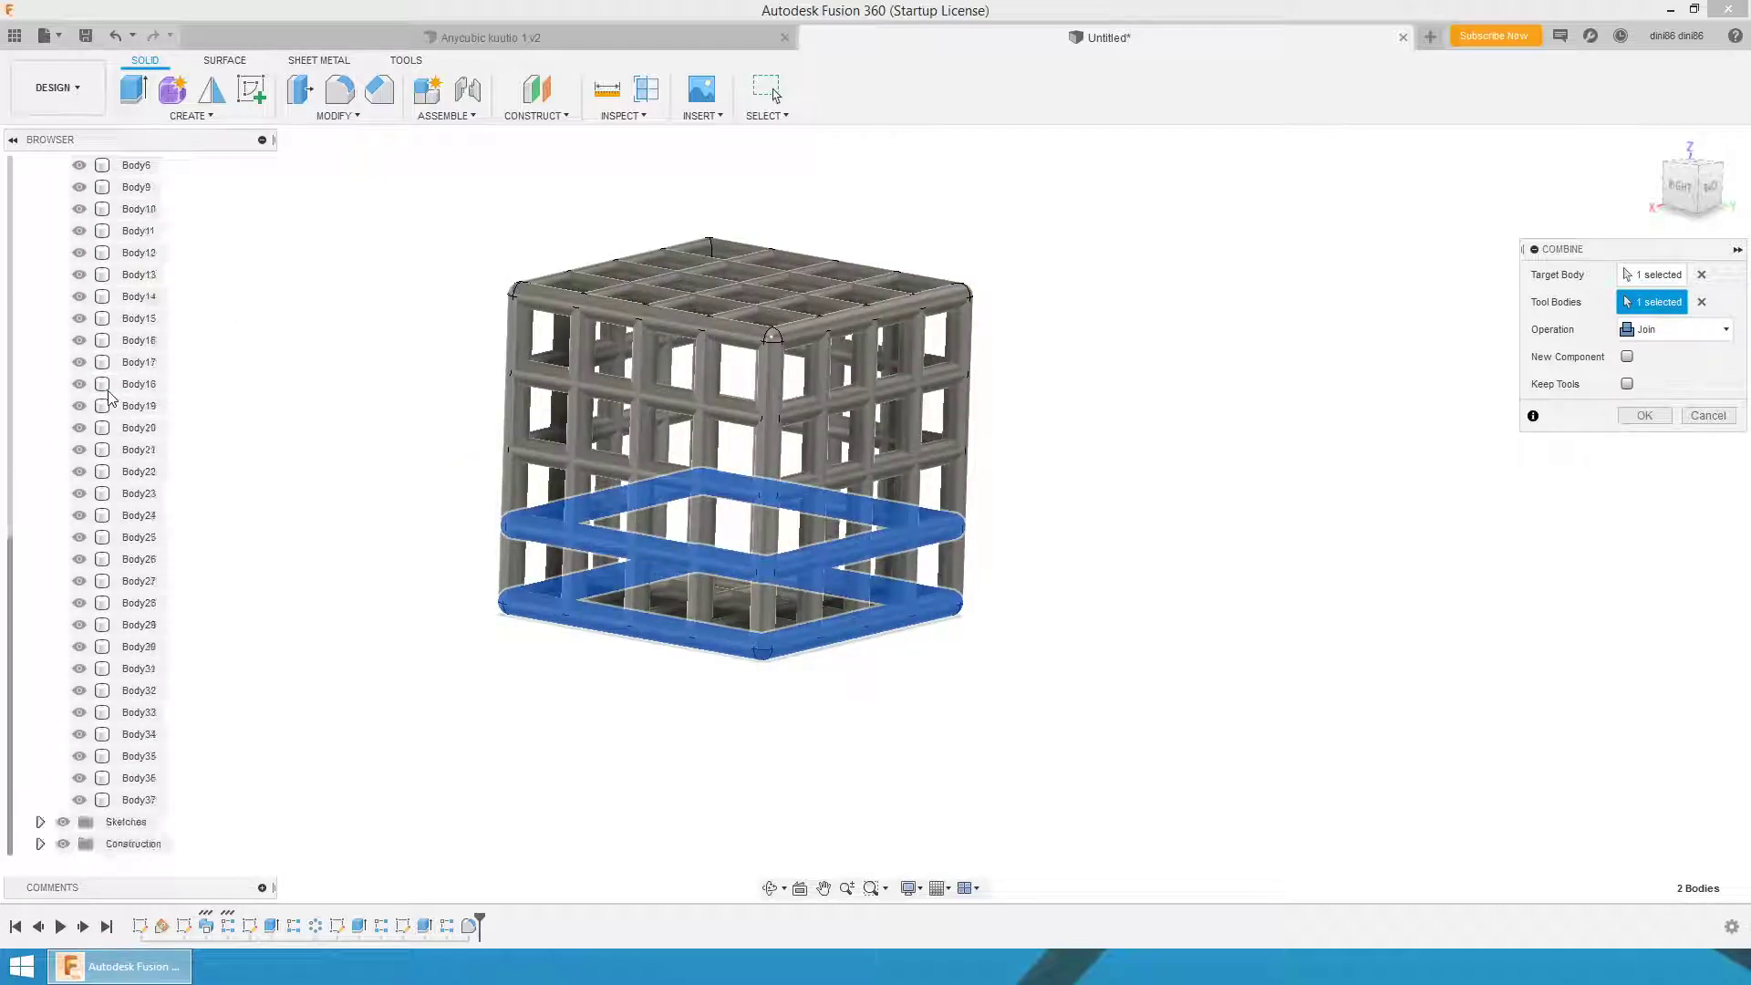
shift+click(135, 801)
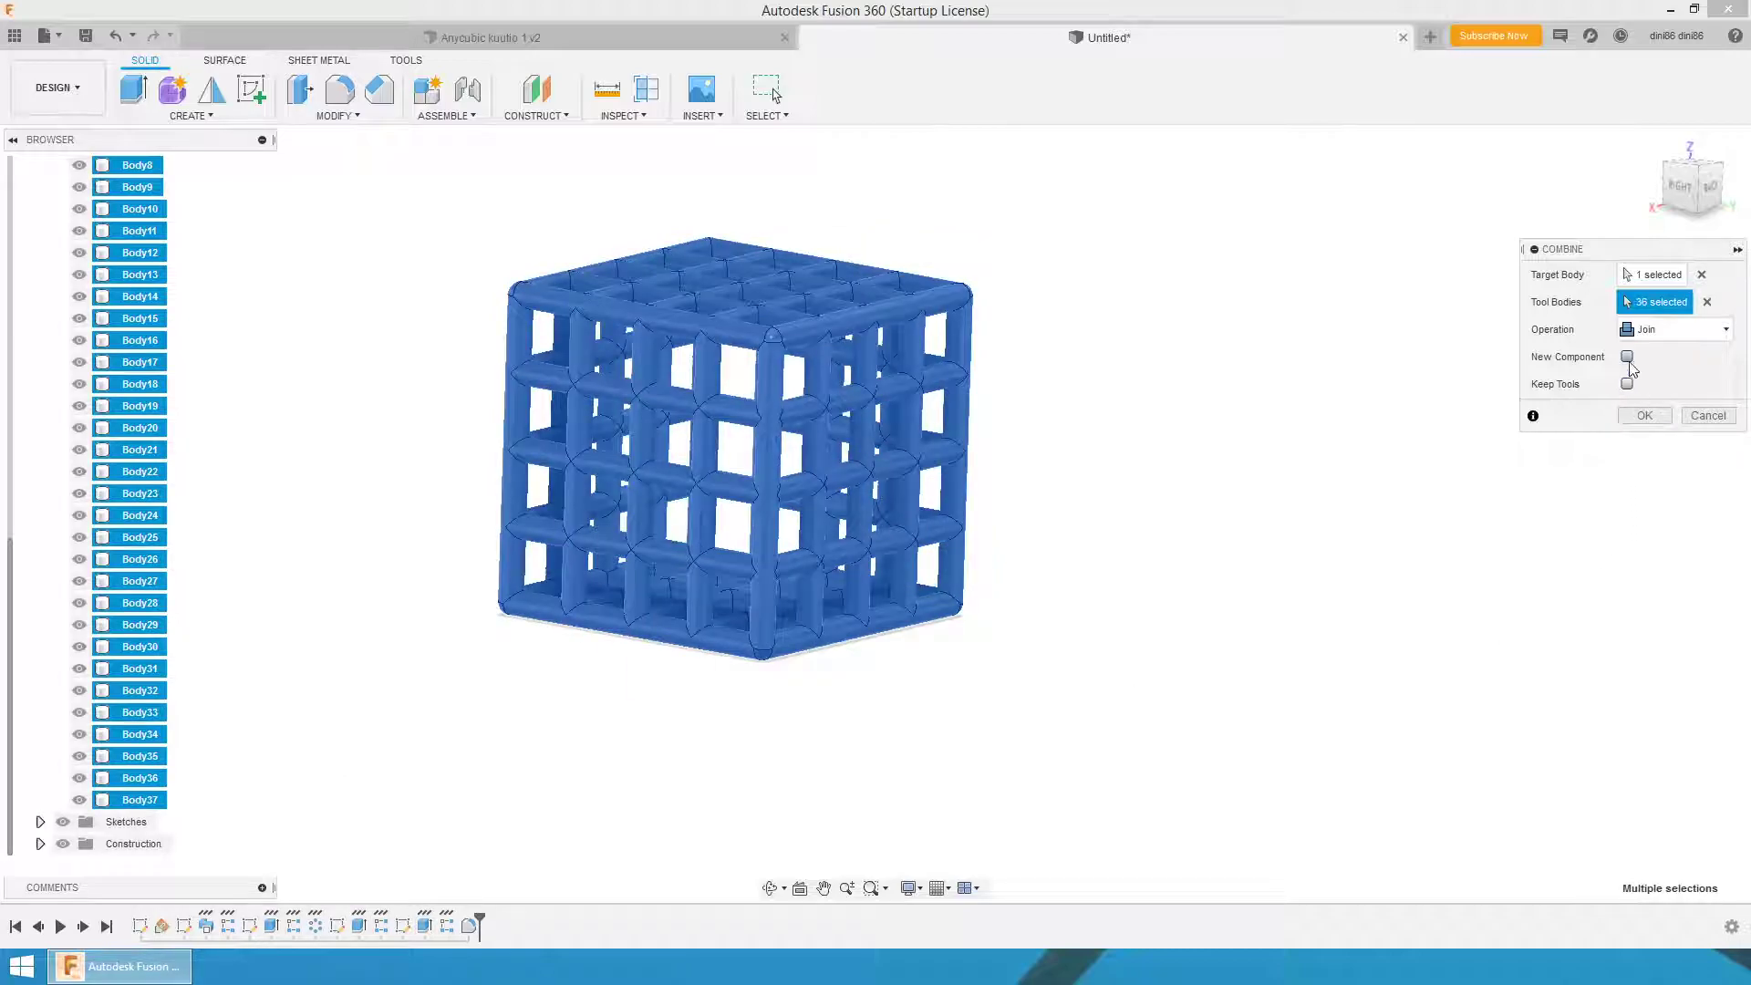
click(1659, 419)
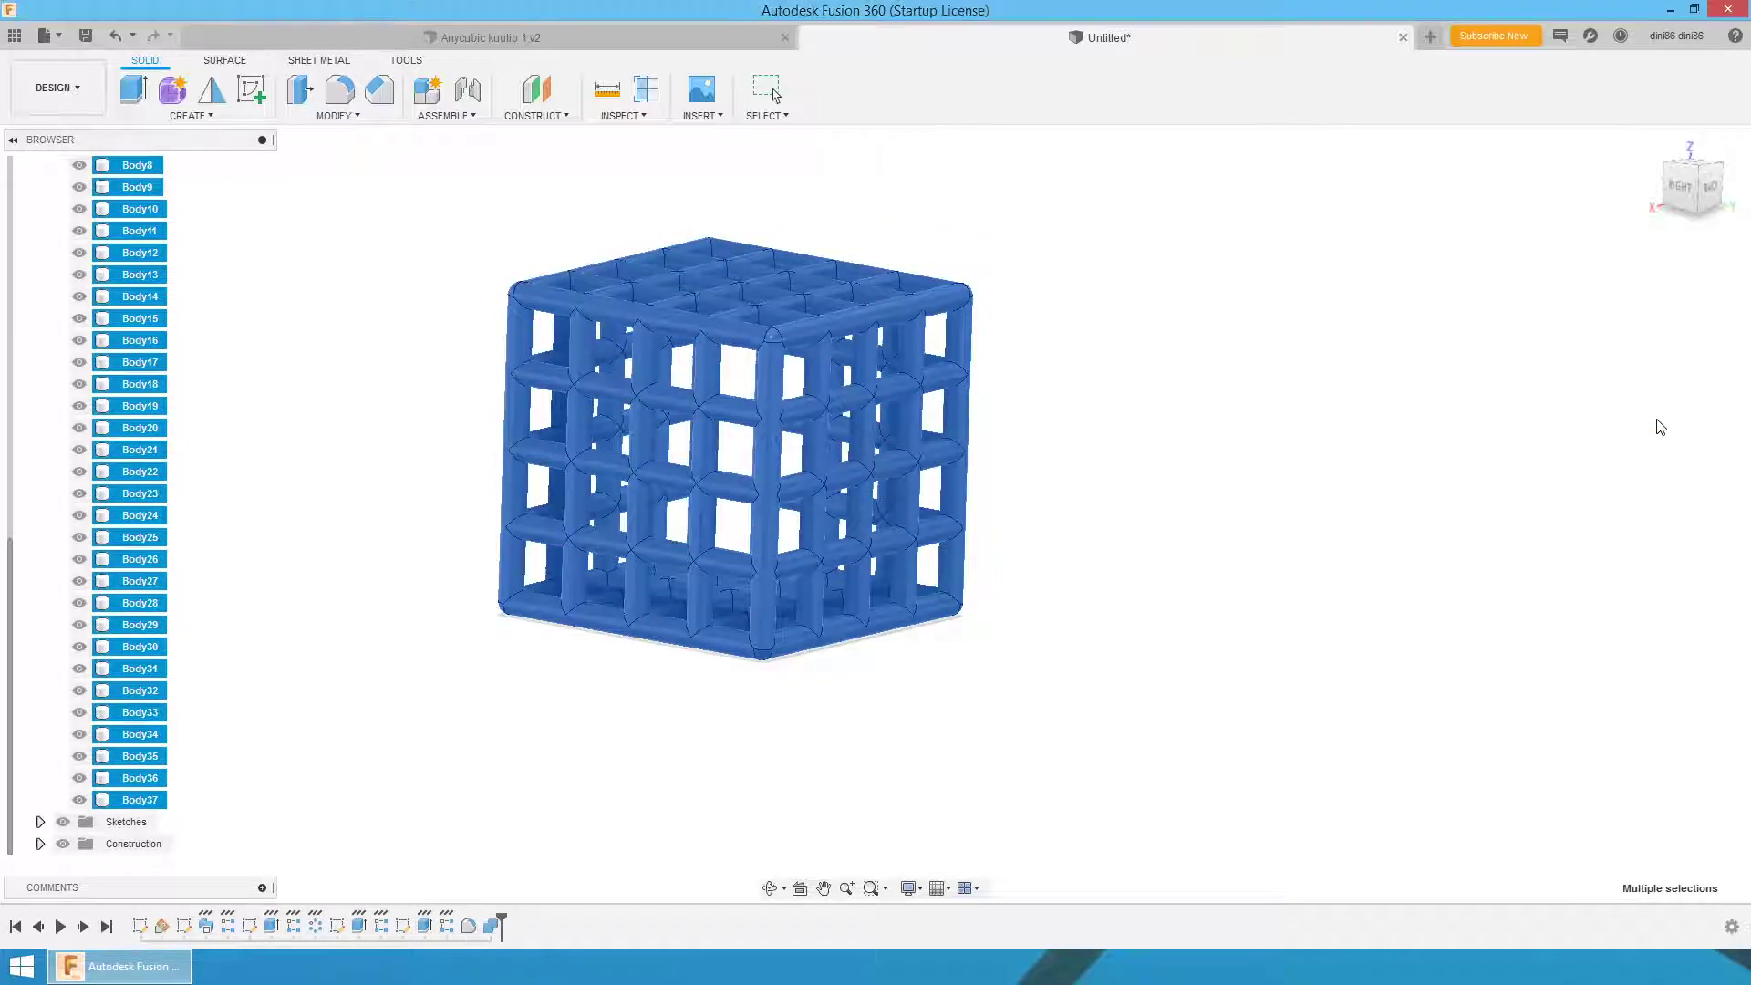
- Examine the joined lattice cube from its sides and underside, checking the bar intersections and the rounded corners
shift+middle_drag(1126, 309, 903, 547)
shift+middle_drag(912, 611, 852, 734)
scroll(957, 659, down, 2)
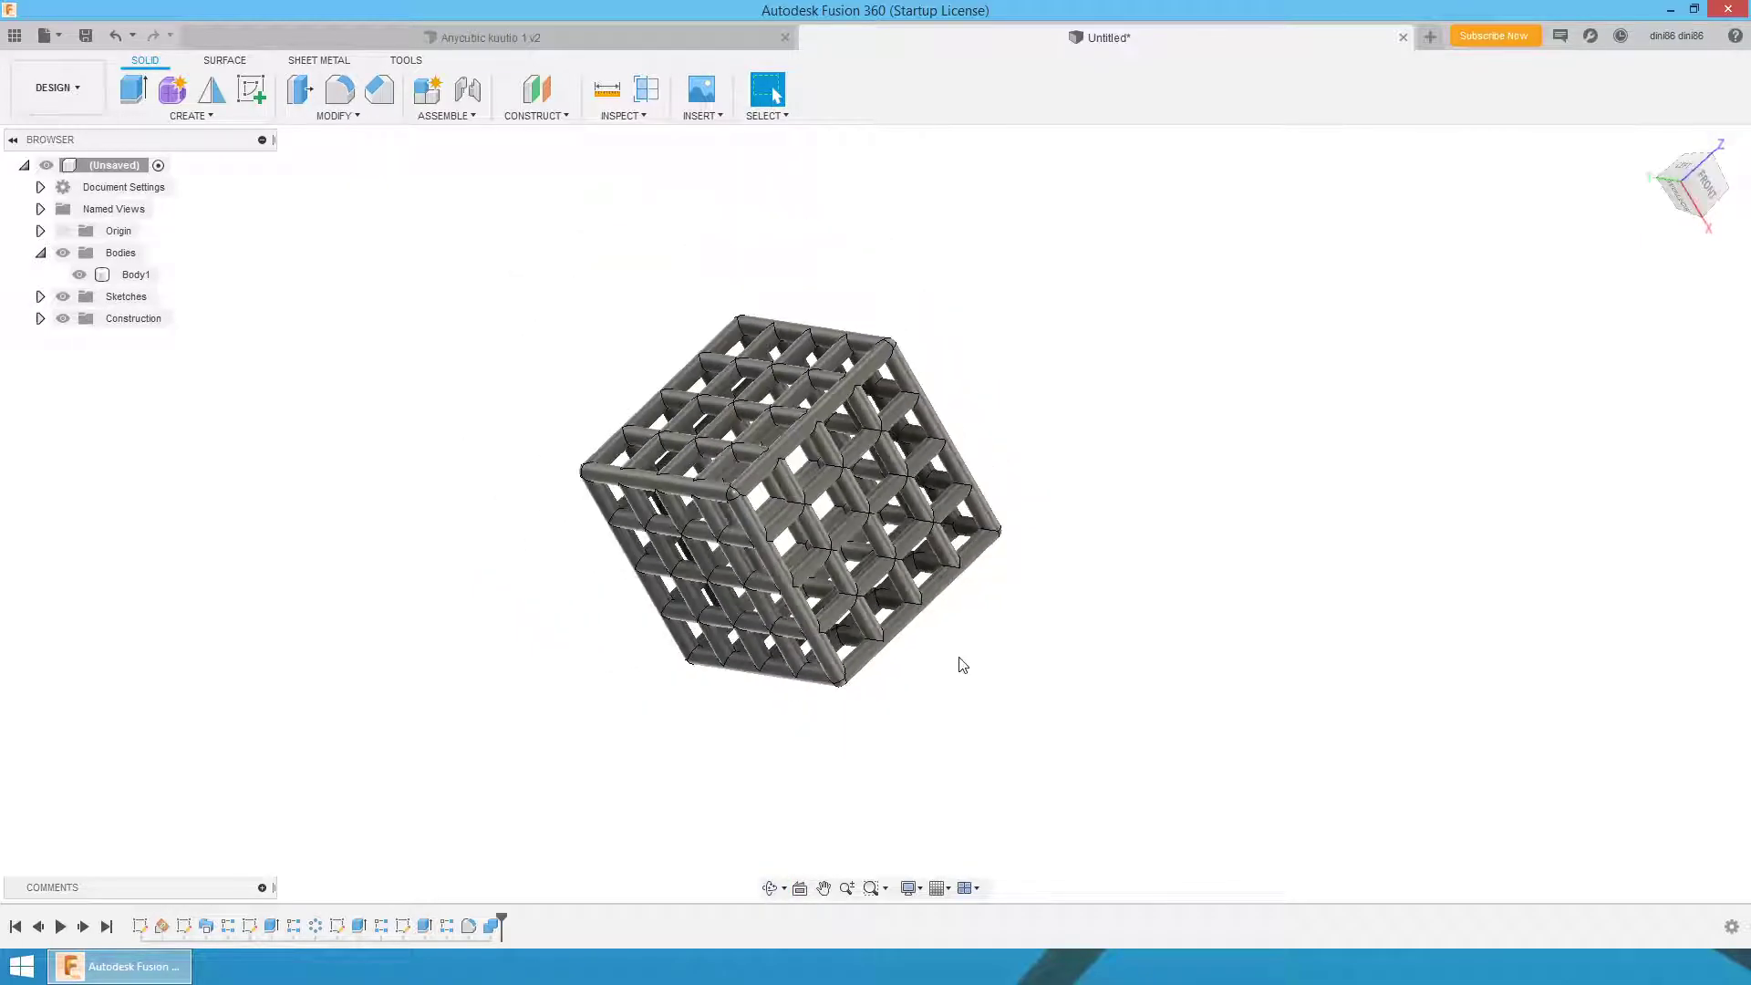
click(1708, 190)
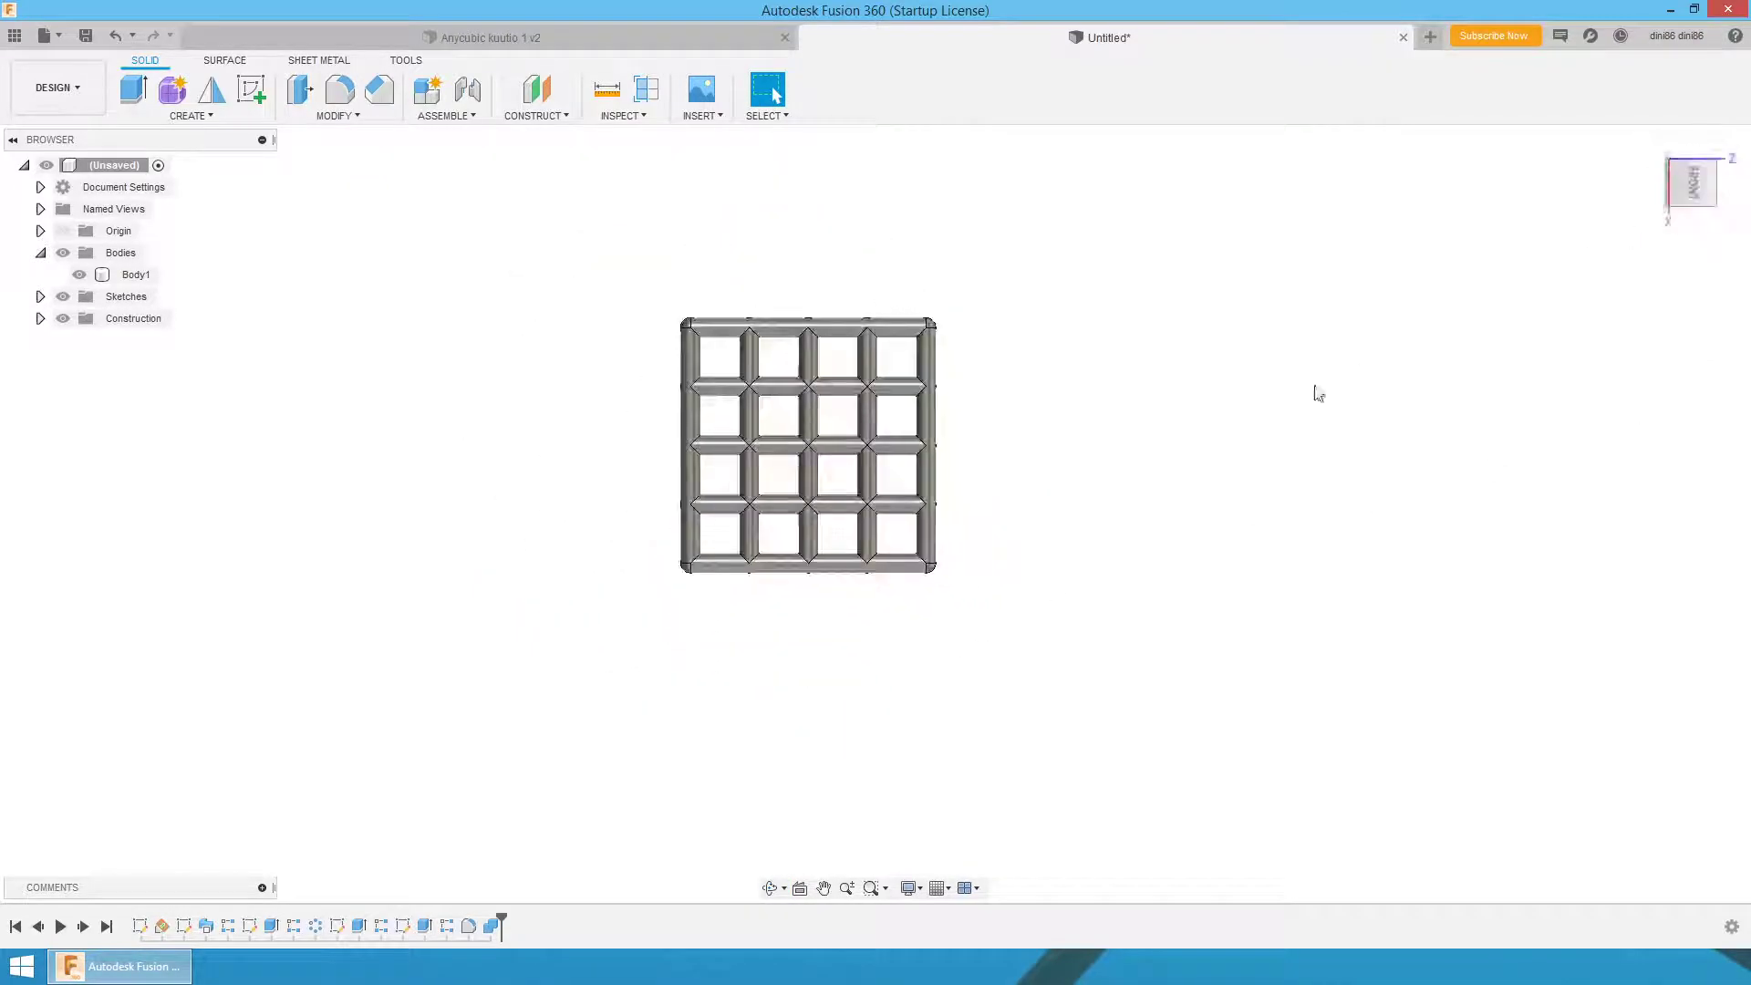
shift+middle_drag(1005, 365, 1086, 533)
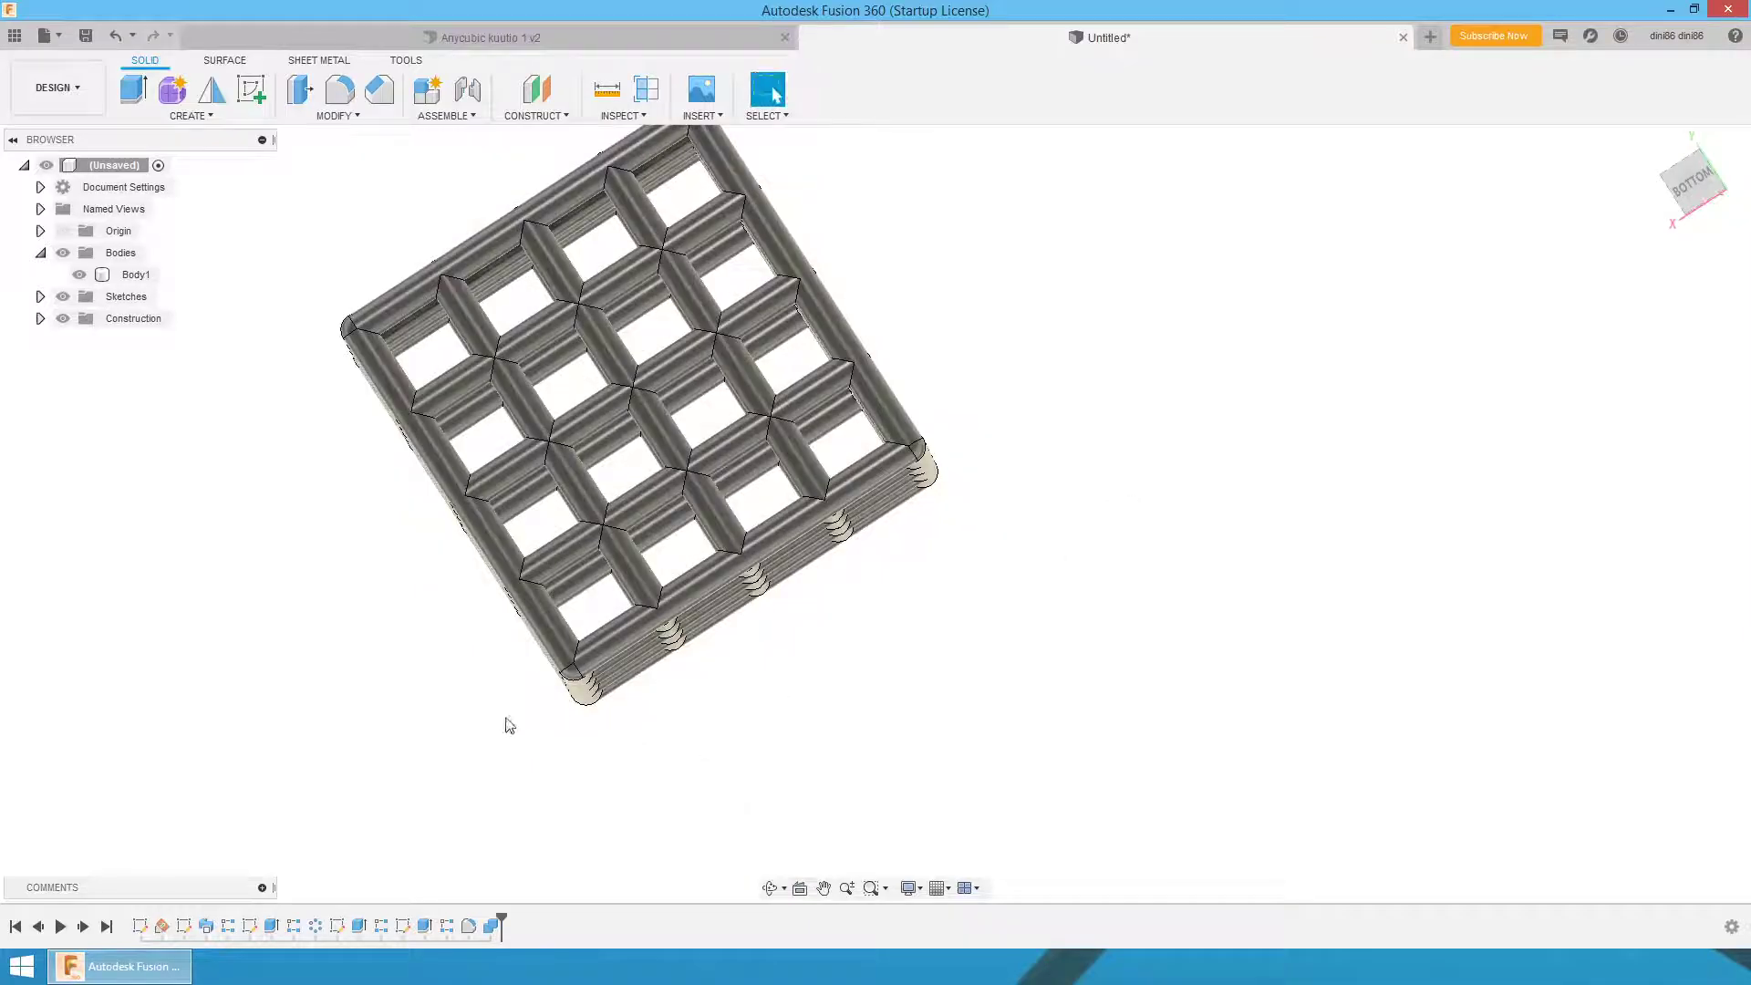
shift+middle_drag(675, 732, 1103, 692)
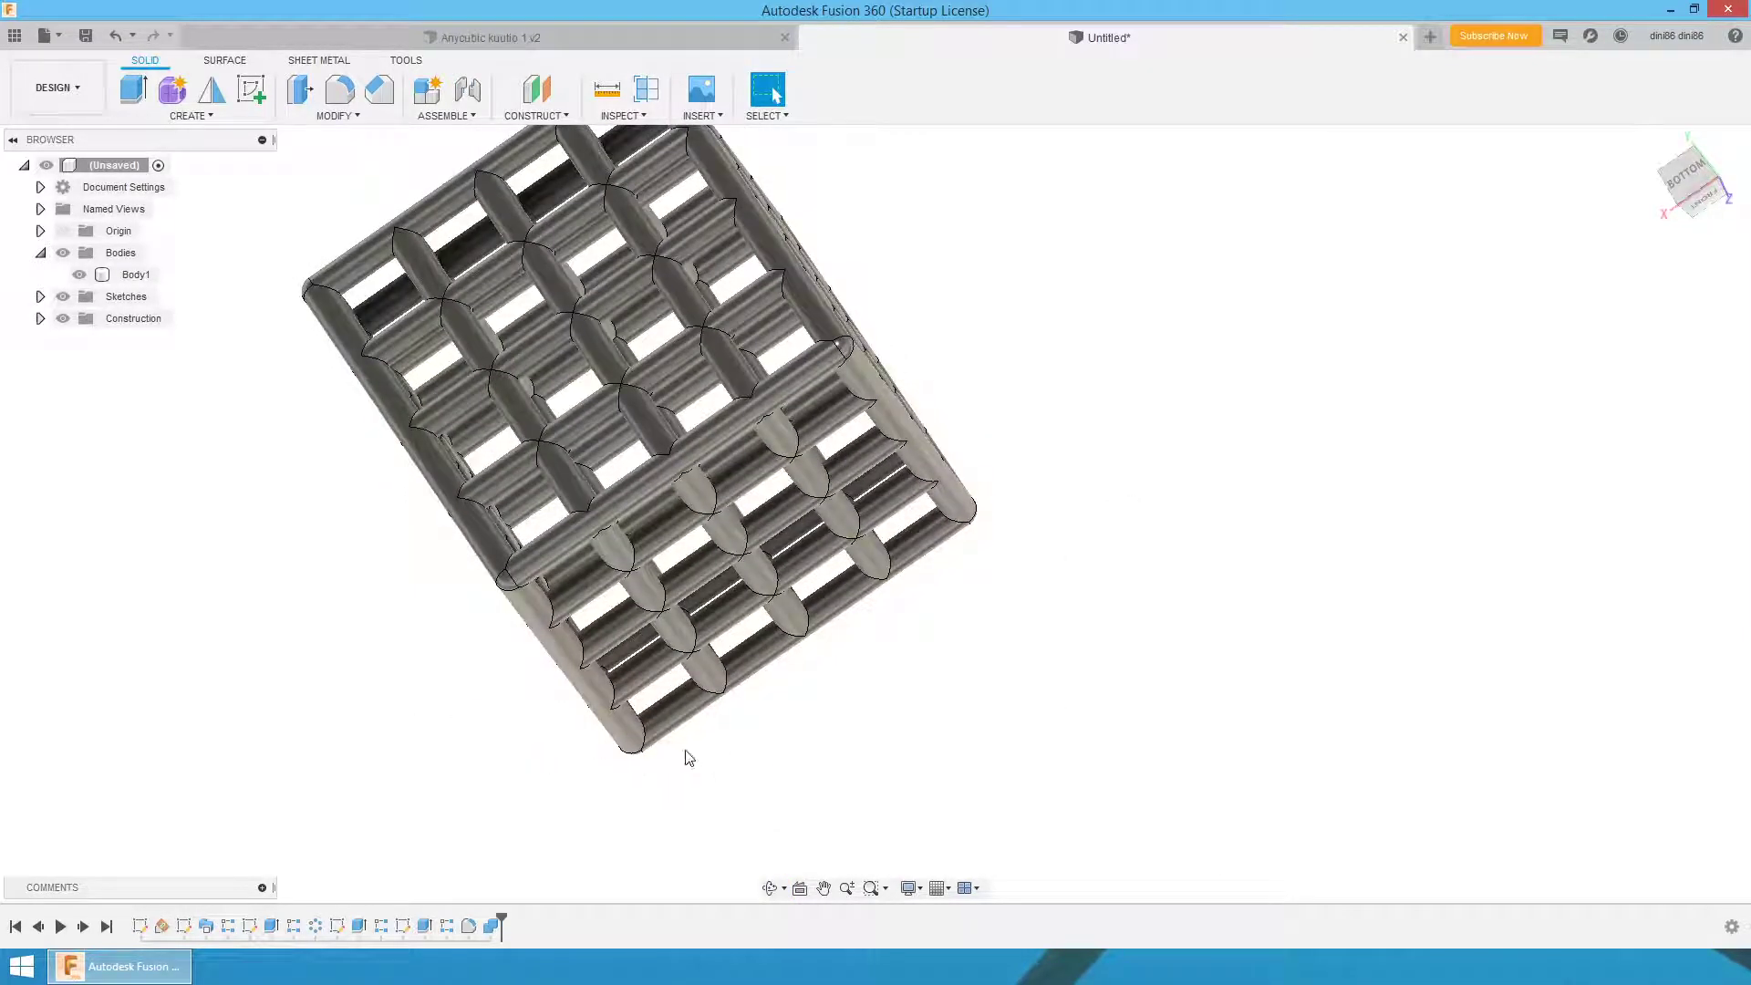
scroll(617, 750, up, 1)
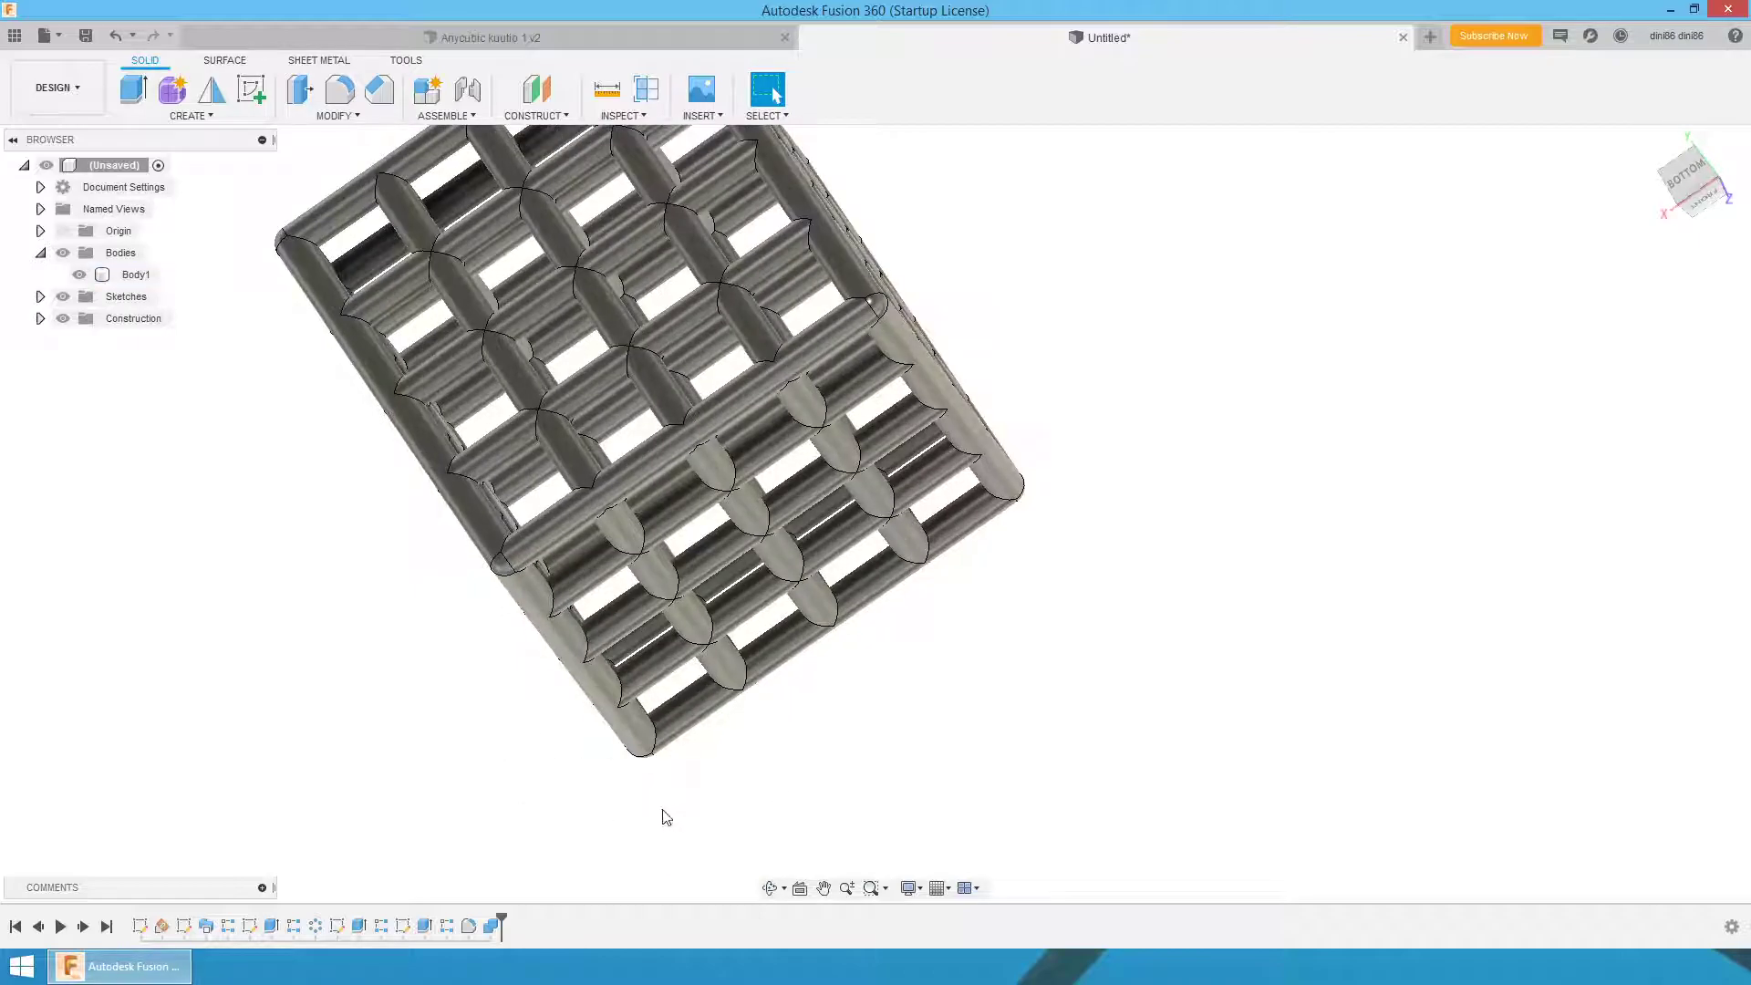
scroll(806, 767, down, 2)
shift+middle_drag(1129, 477, 1079, 509)
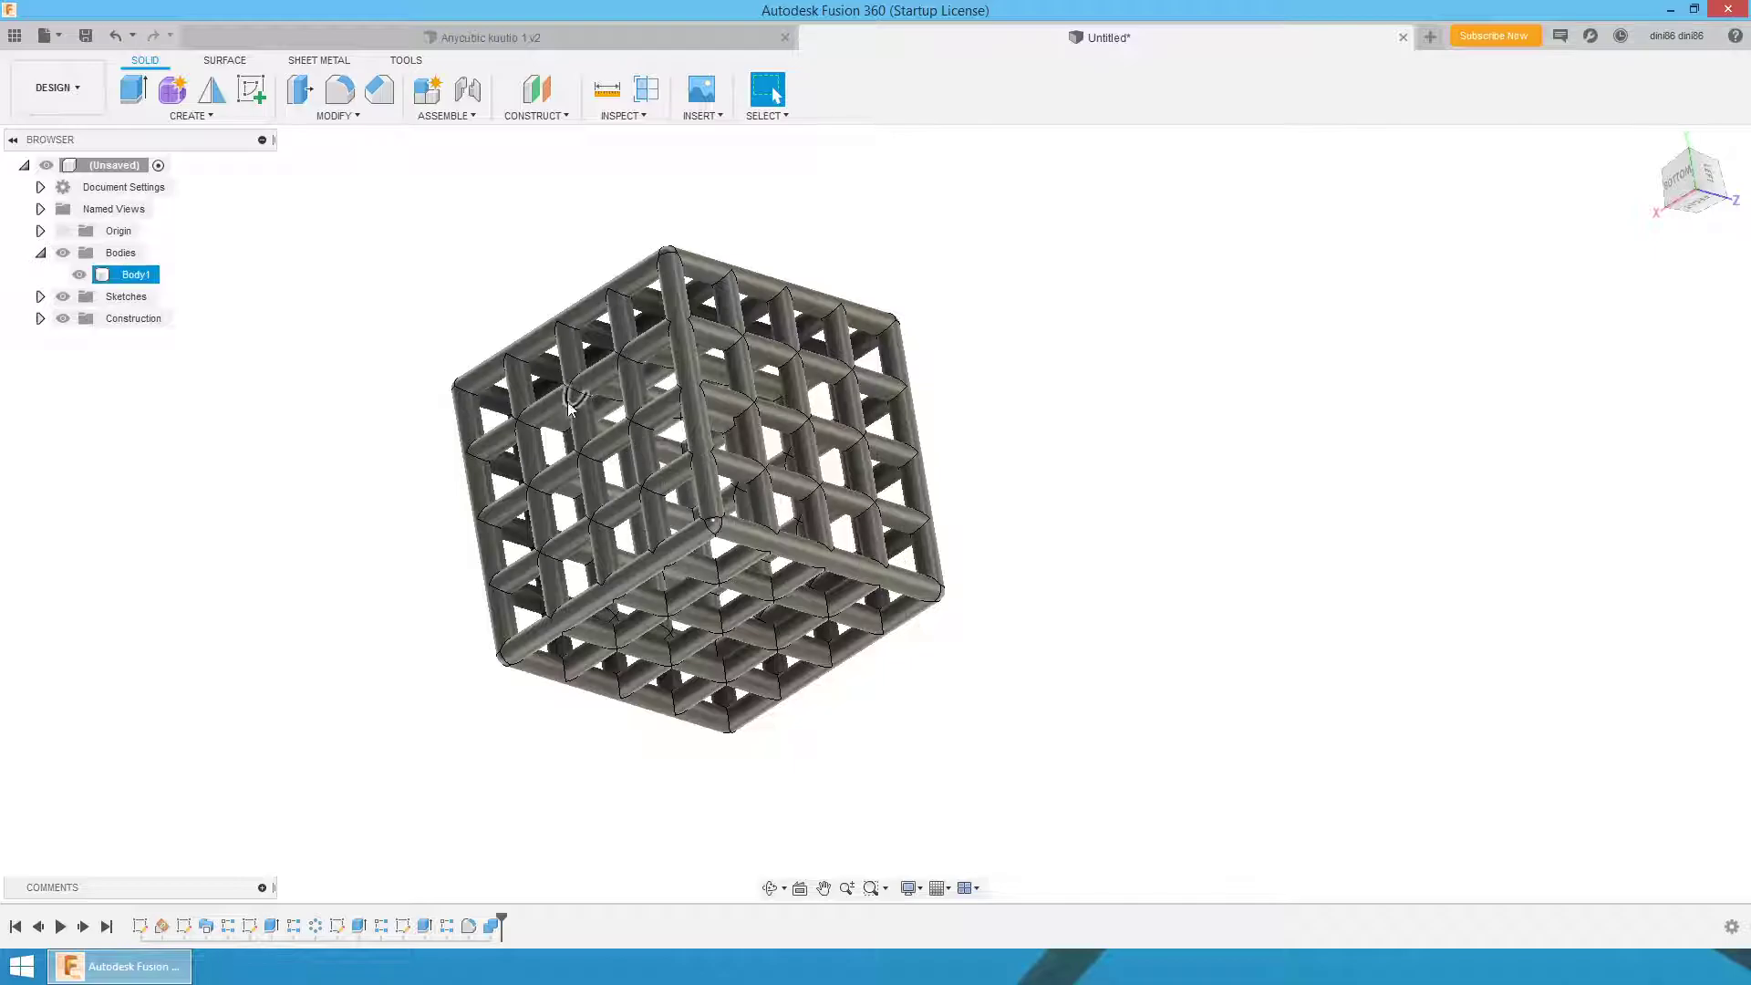
key(Escape)
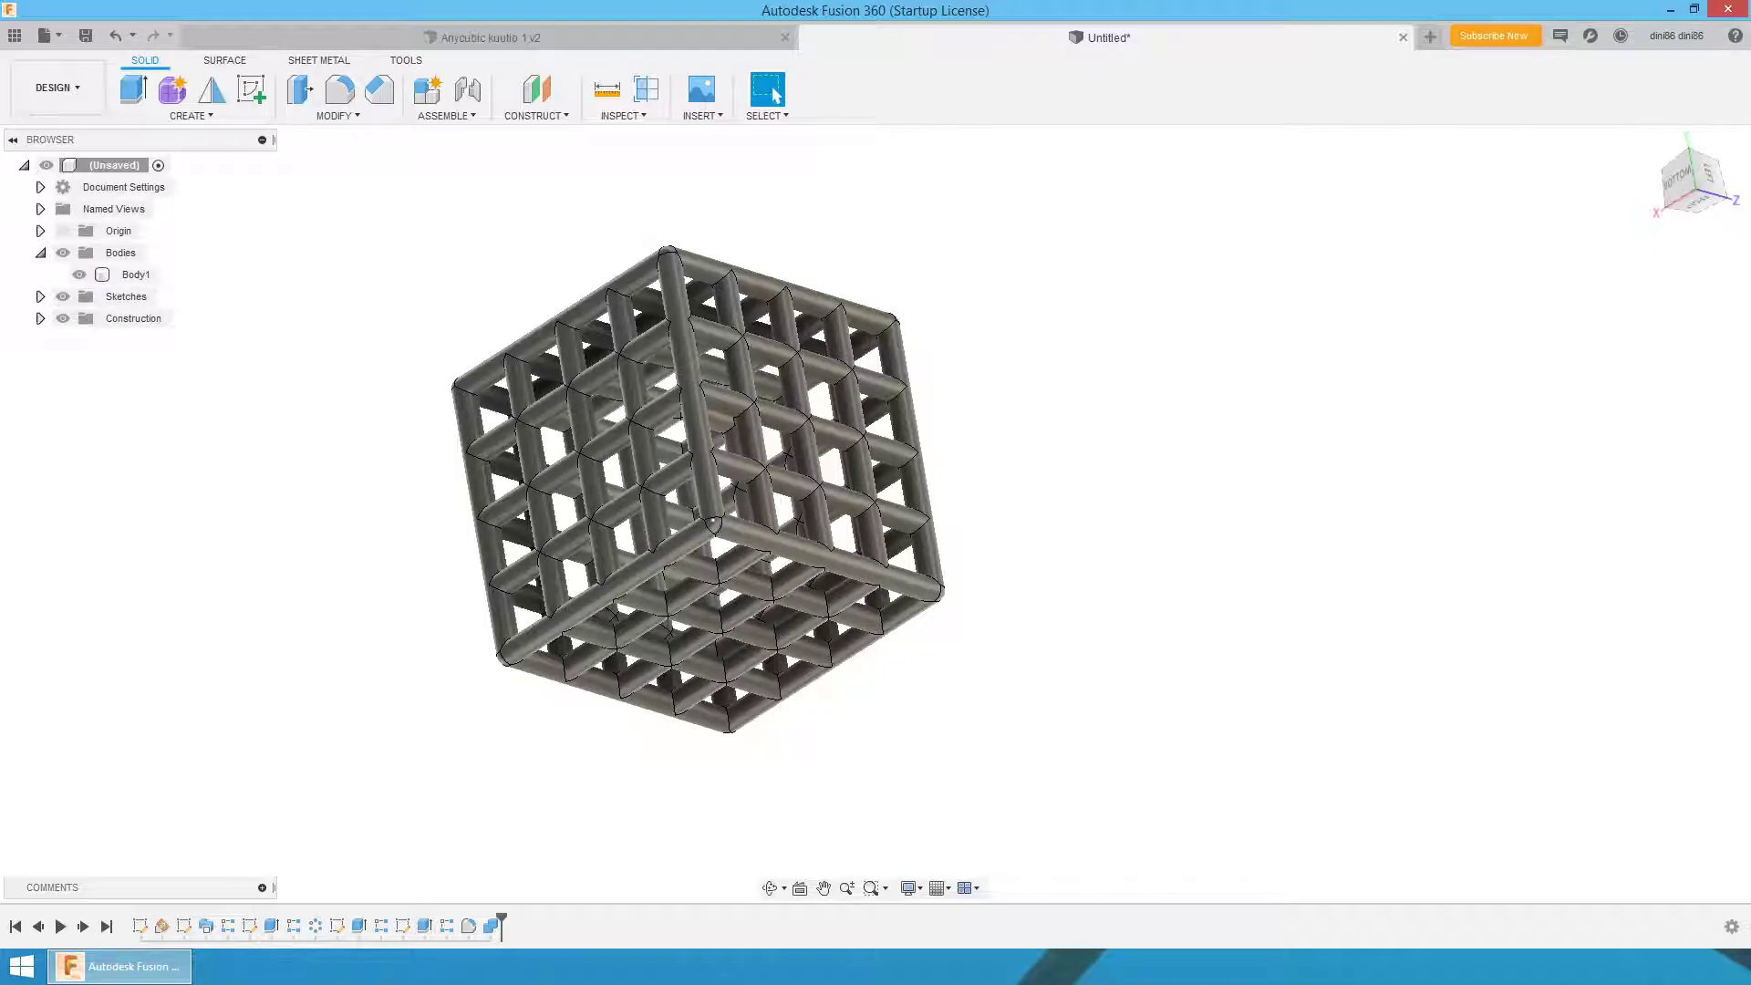